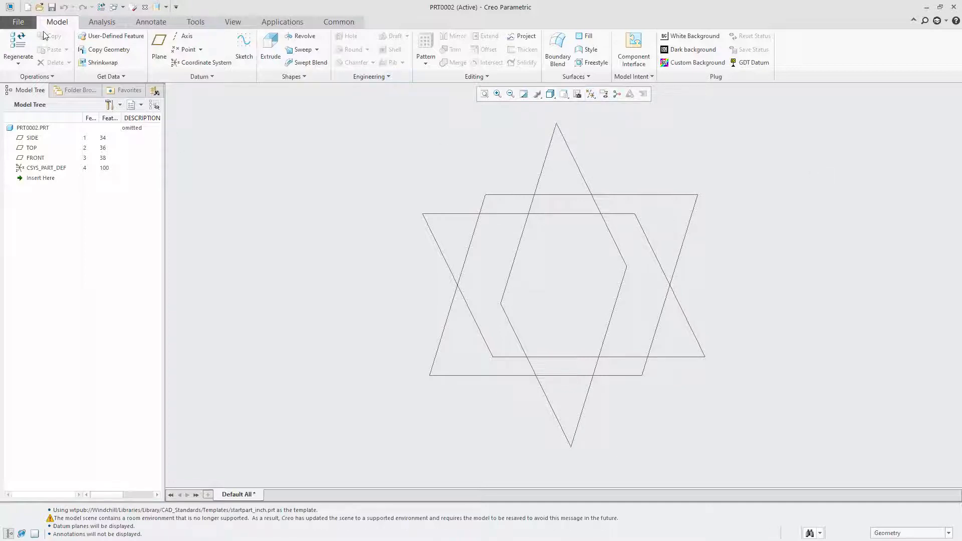
Start a sketch on the FRONT plane and draw a circle about 127.5 in diameter centred on the origin
left_click(446, 215)
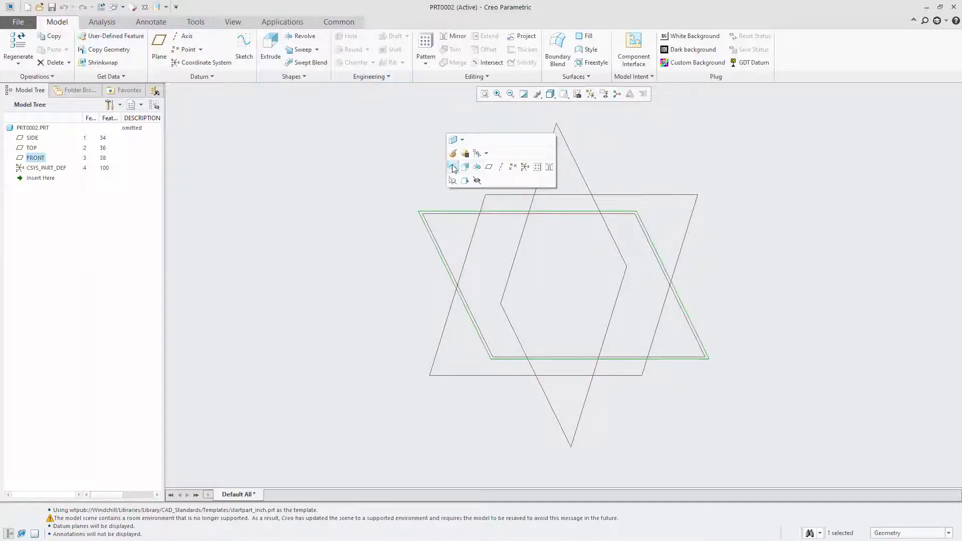
left_click(453, 166)
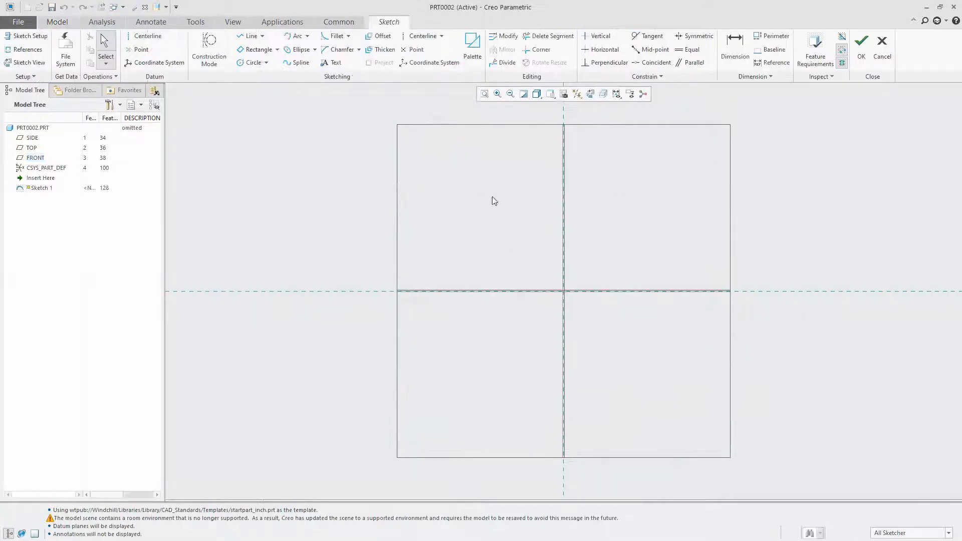
left_click(252, 62)
left_click(564, 291)
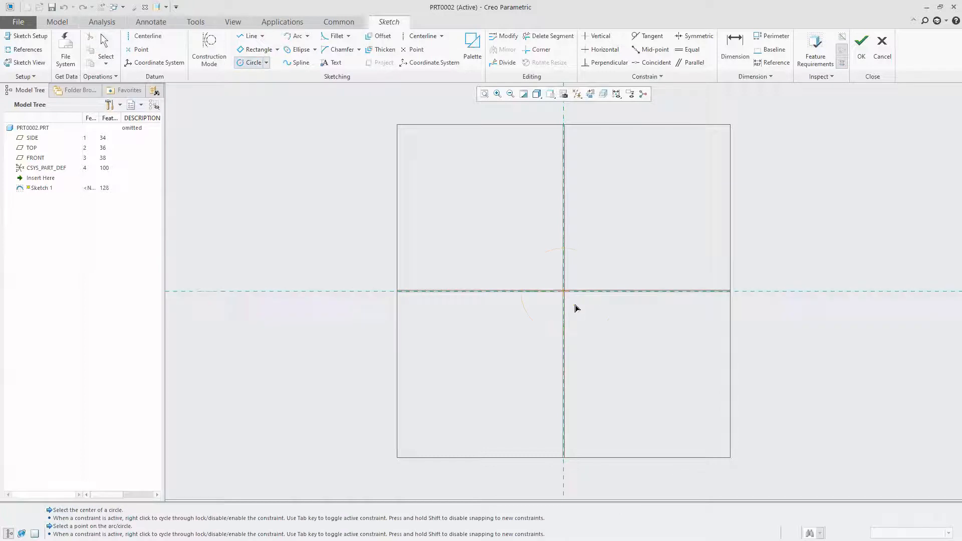
left_click(593, 321)
Set the sketched circle's diameter to 0.3
left_click(105, 42)
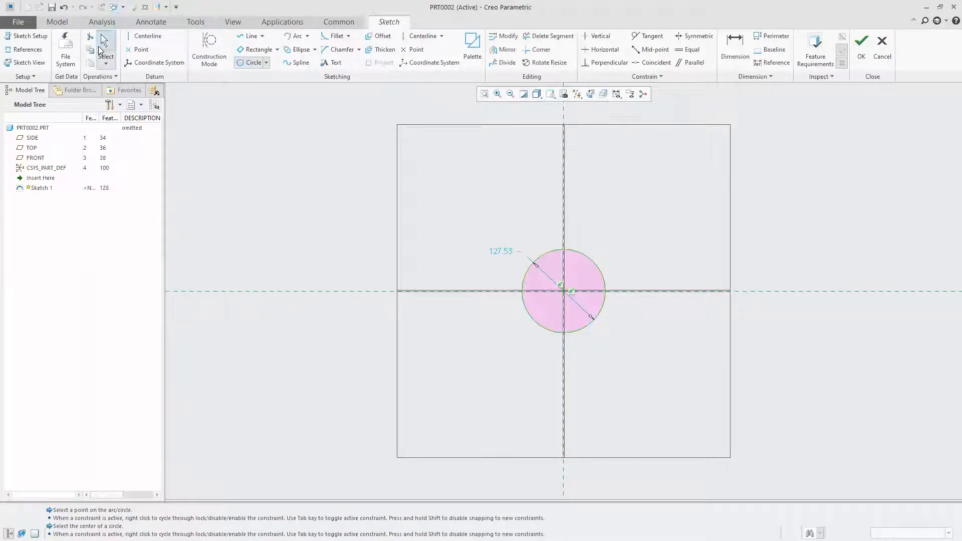
double_click(502, 253)
type(".3")
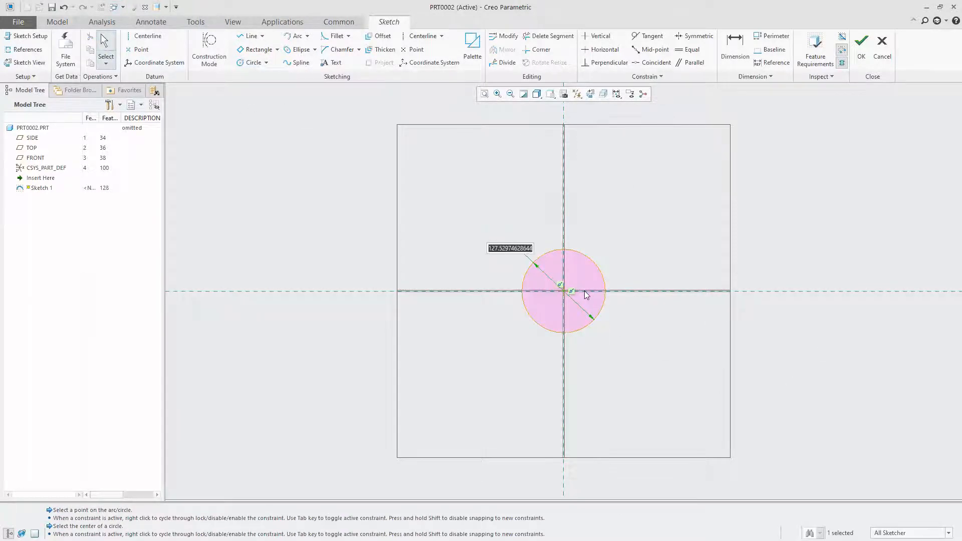
key("Return")
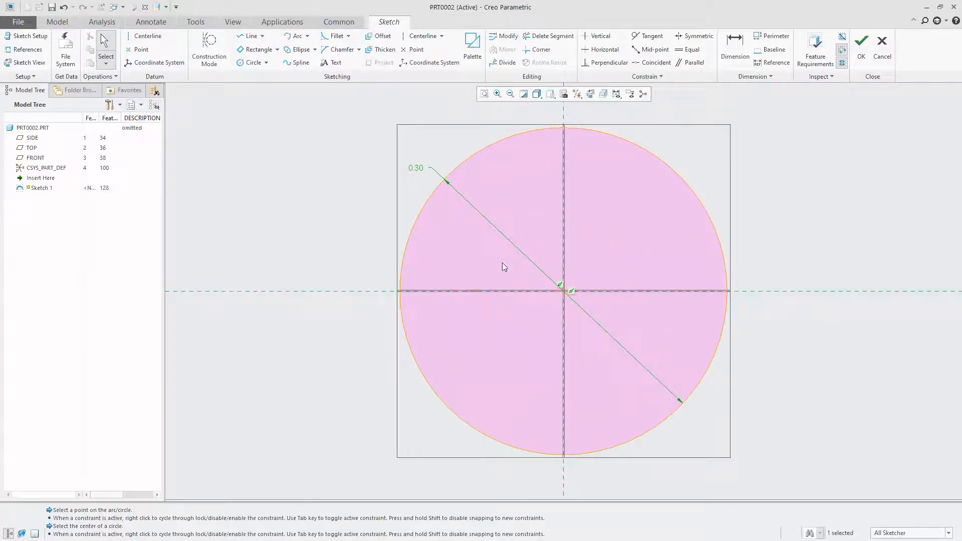
Start importing a reference image and choose the FRONT plane for its placement
scroll(462, 348, "up", 4)
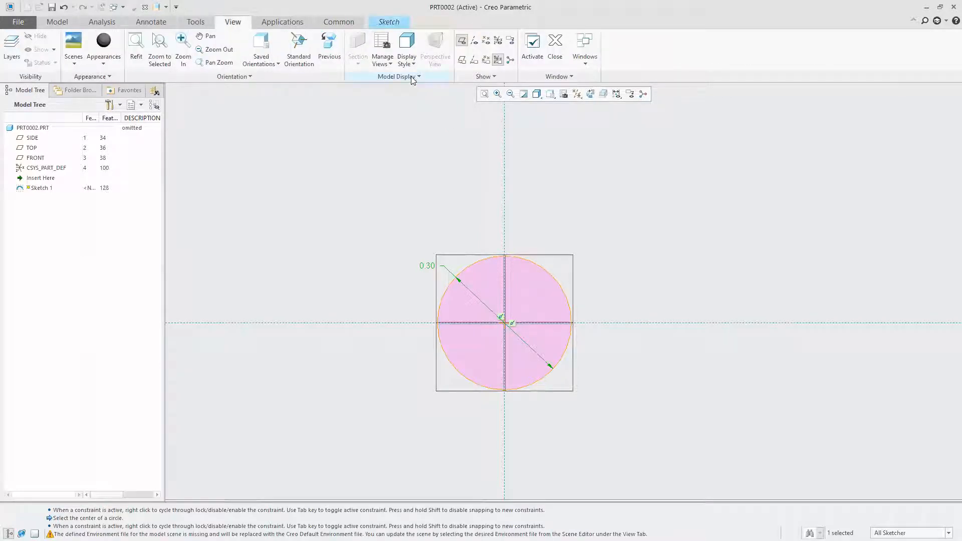
left_click(396, 76)
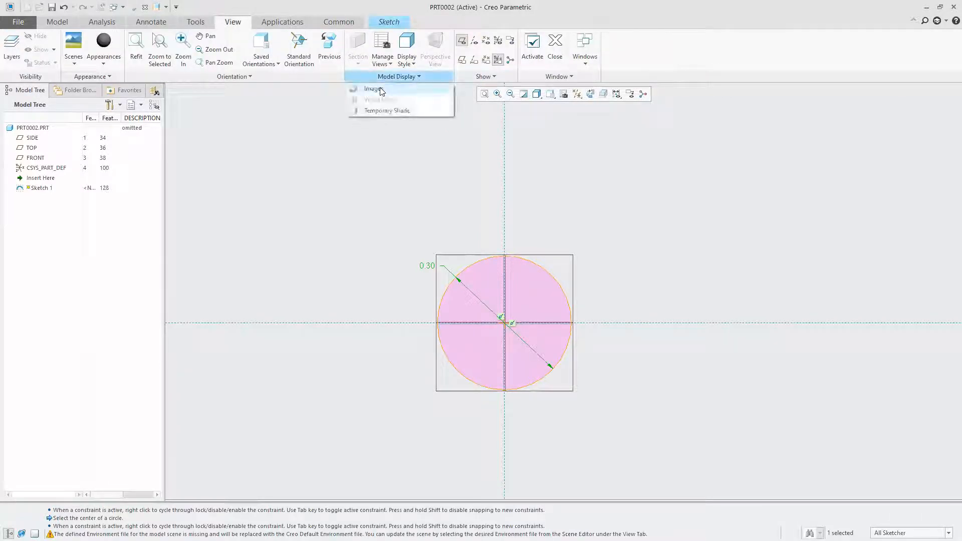
left_click(380, 90)
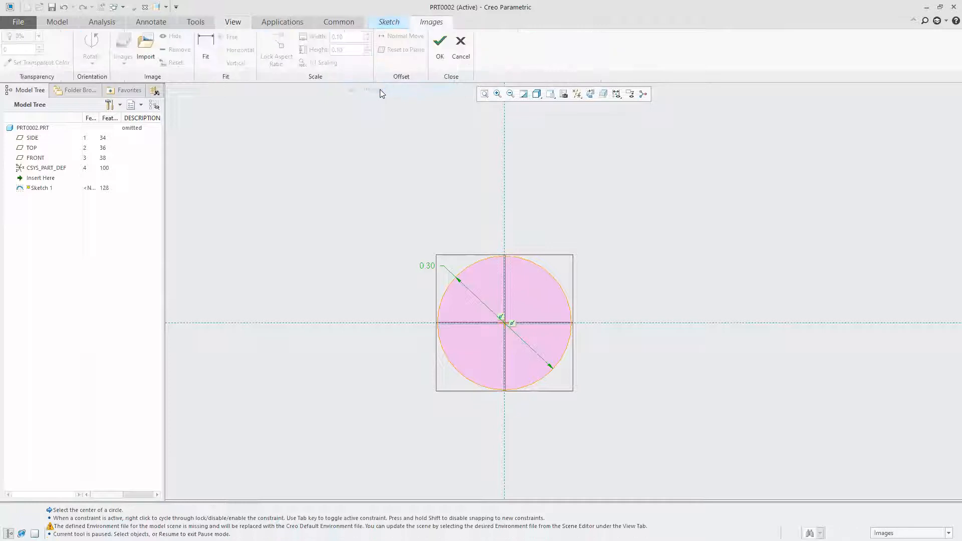
left_click(145, 50)
left_click(453, 253)
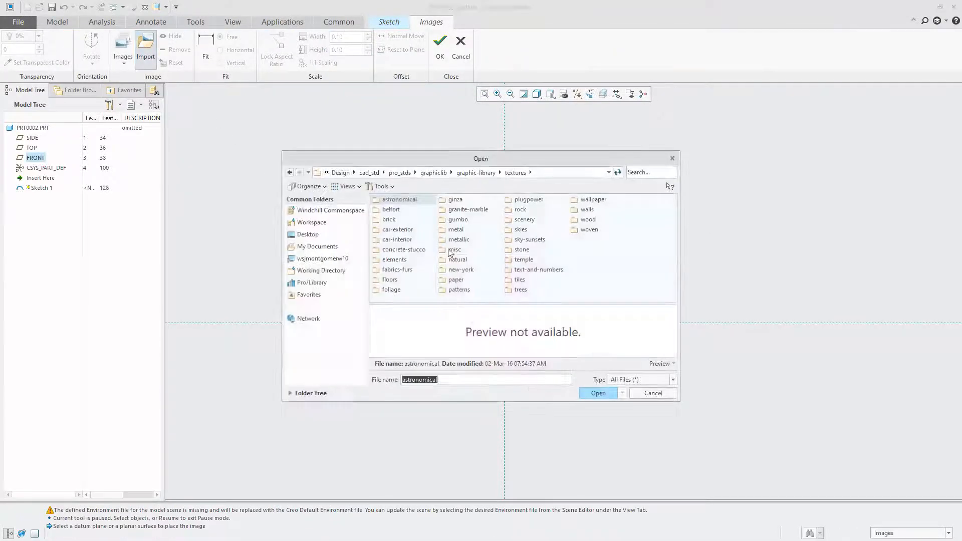
Place spear.jpg from the user's Pictures folder on the C drive as the reference image
left_click(322, 258)
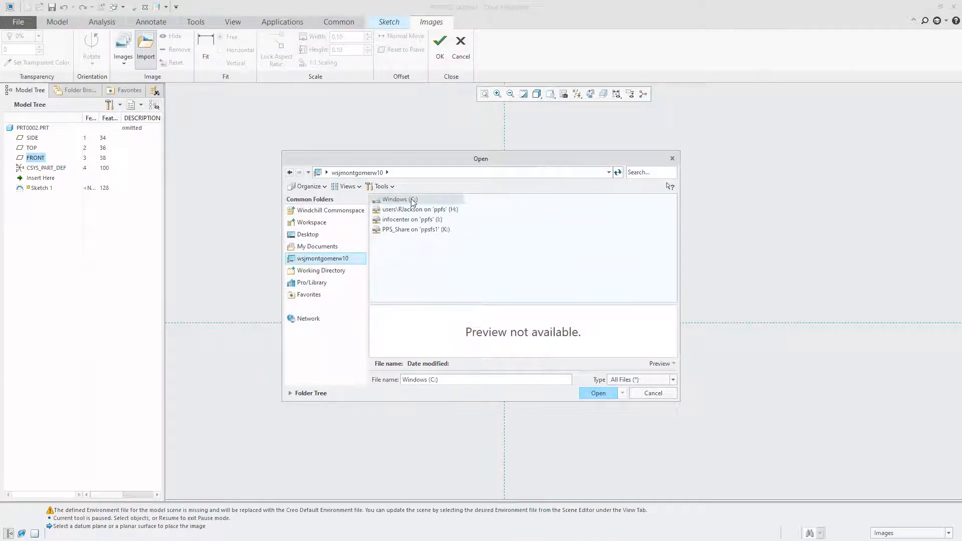
double_click(414, 200)
double_click(390, 259)
double_click(391, 250)
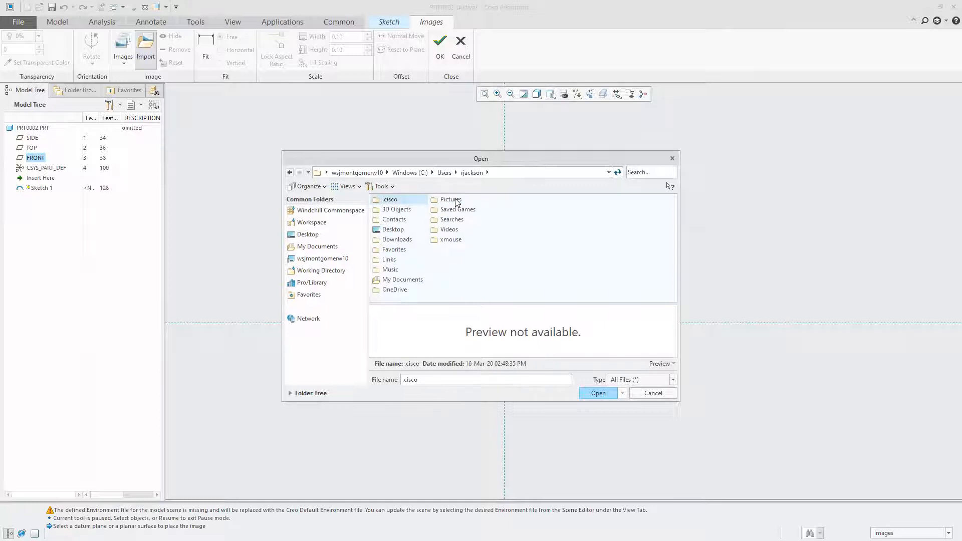
double_click(451, 200)
scroll(421, 270, "down", 3)
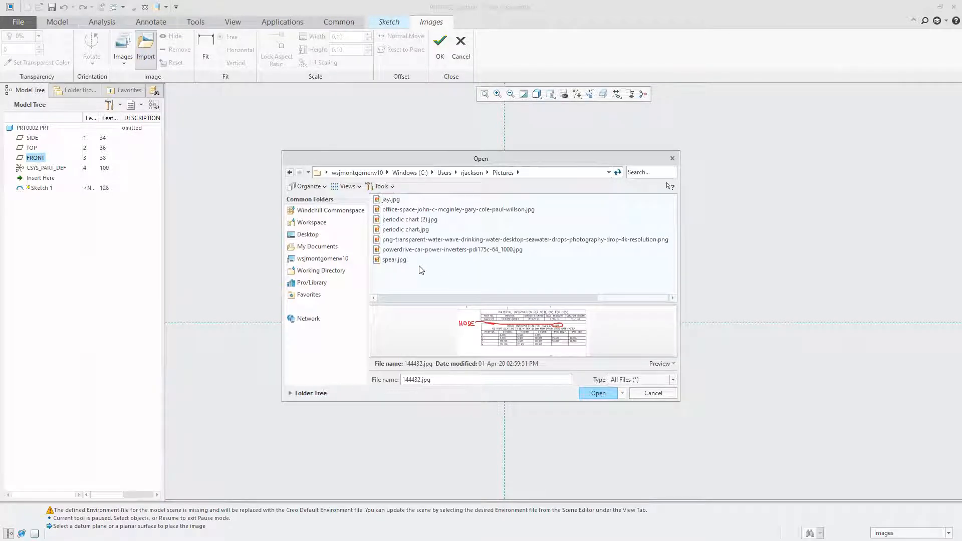
double_click(393, 260)
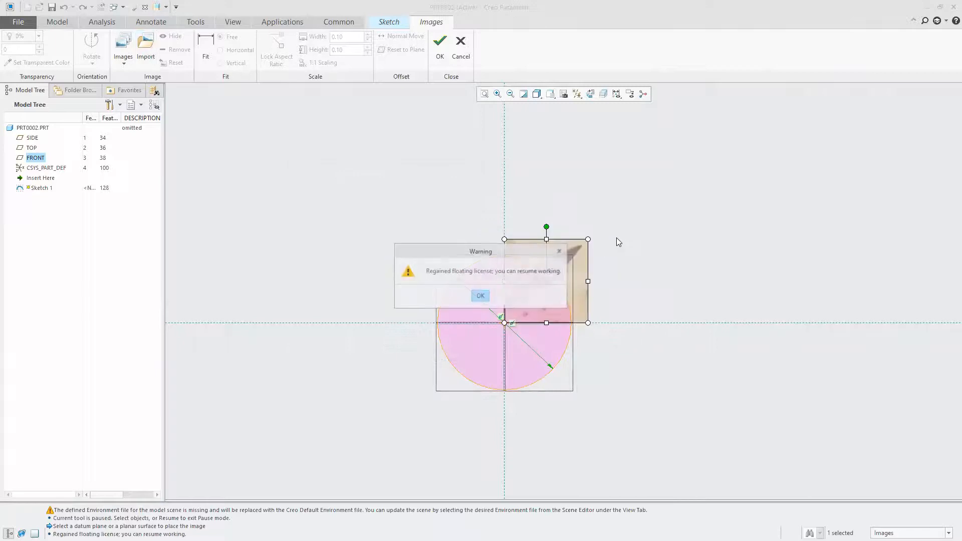
left_click(480, 296)
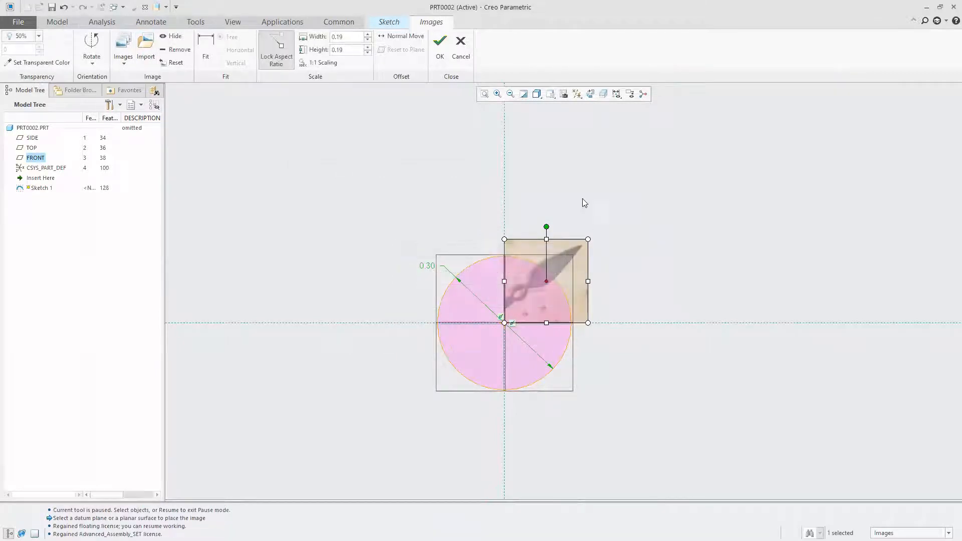
Enlarge the spear image to about 7.03 by 7.03 with locked aspect ratio and reposition it over the origin
scroll(528, 328, "down", 4)
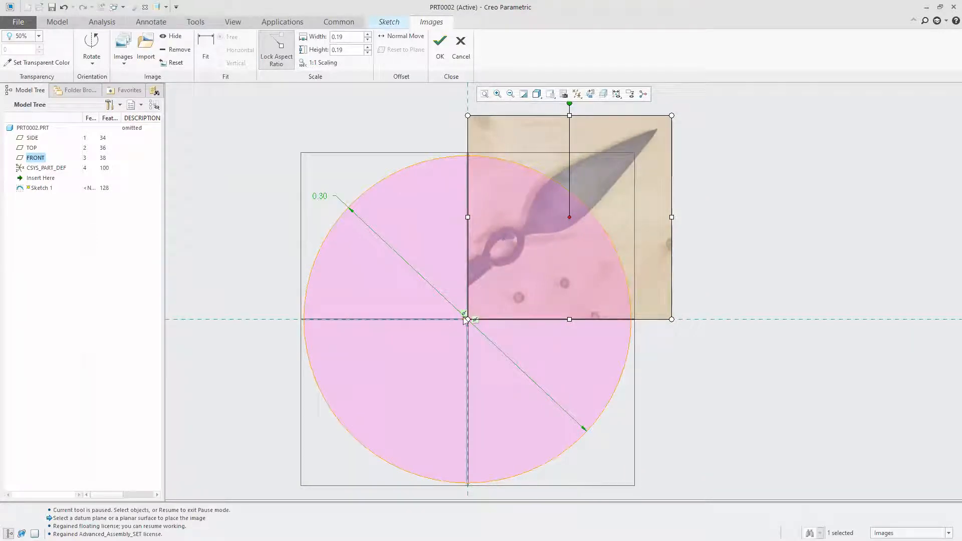
scroll(571, 285, "up", 6)
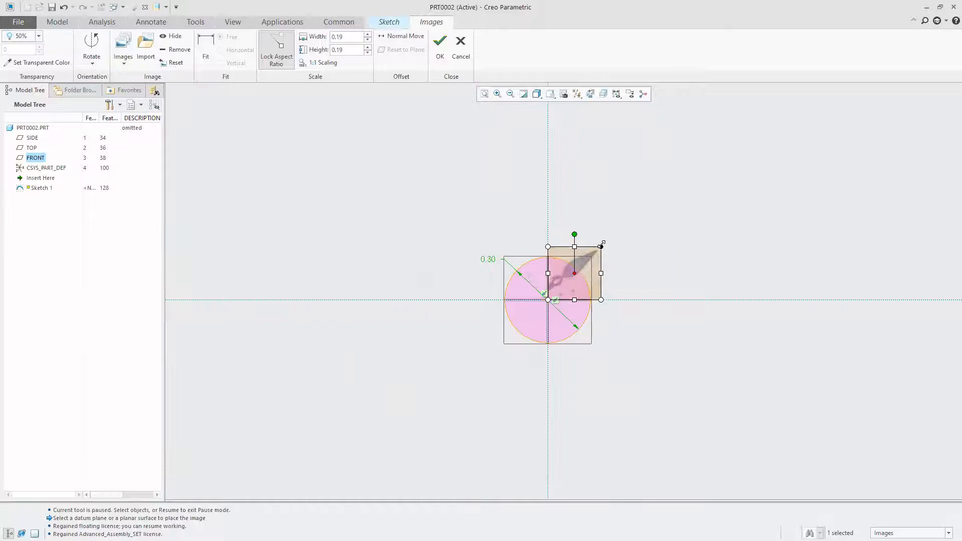
left_click_drag(601, 246, 960, 7)
scroll(354, 423, "up", 4)
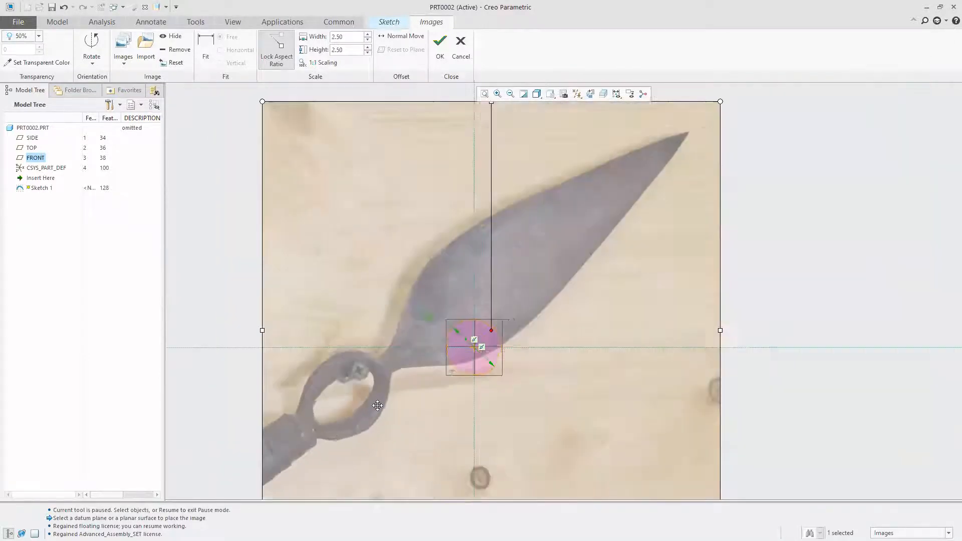
left_click_drag(584, 221, 911, 7)
left_click_drag(320, 366, 550, 301)
scroll(356, 279, "up", 5)
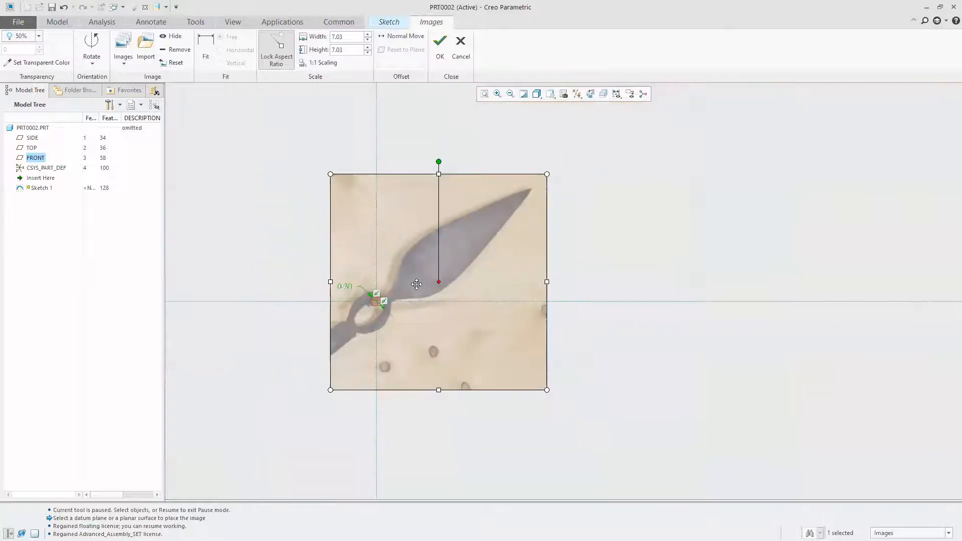
Rotate the spear image counterclockwise until the spearhead points straight up
left_click_drag(439, 161, 307, 178)
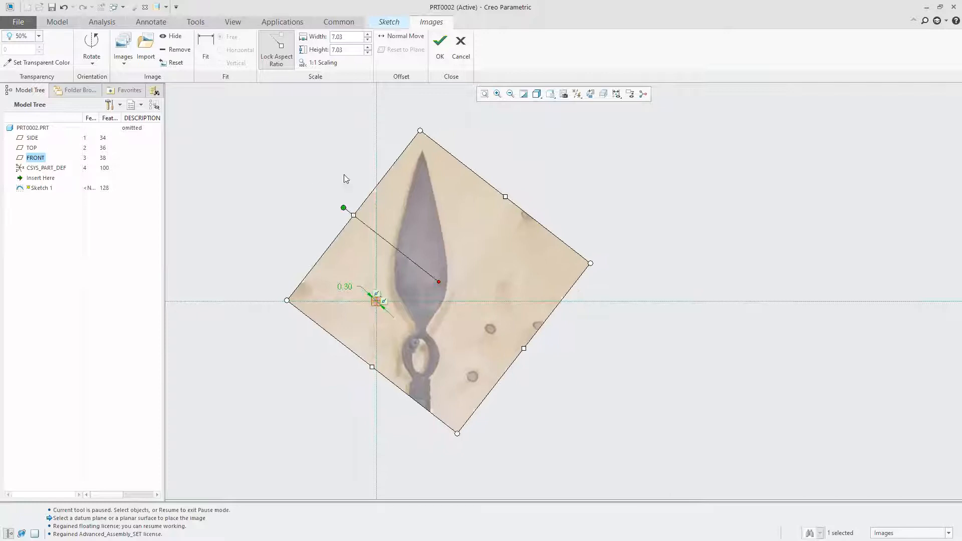
left_click_drag(342, 206, 343, 206)
scroll(273, 294, "down", 4)
scroll(573, 307, "up", 2)
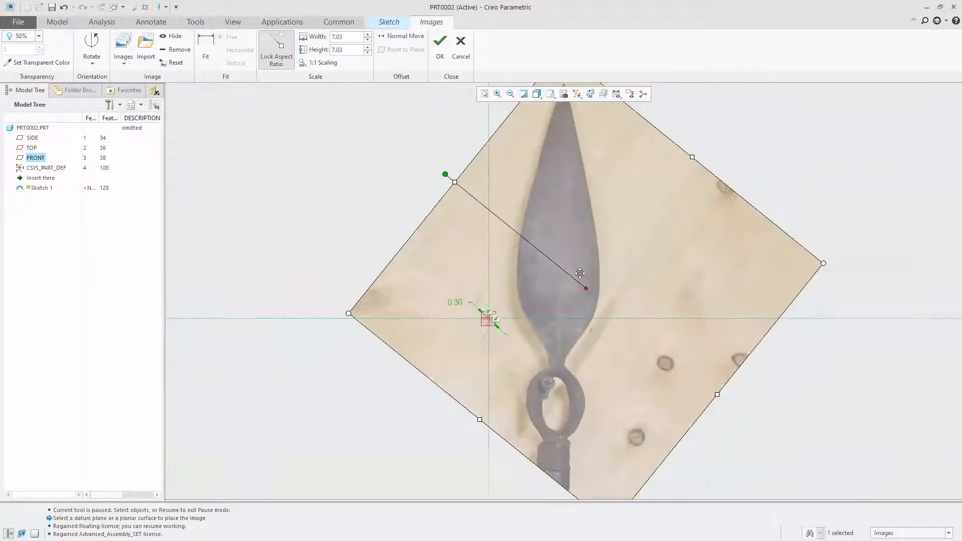
Align the spear image with the vertical reference, its neck over the small circle, fine-tune the rotation and accept the placement
left_click_drag(563, 232, 491, 183)
scroll(401, 362, "up", 2)
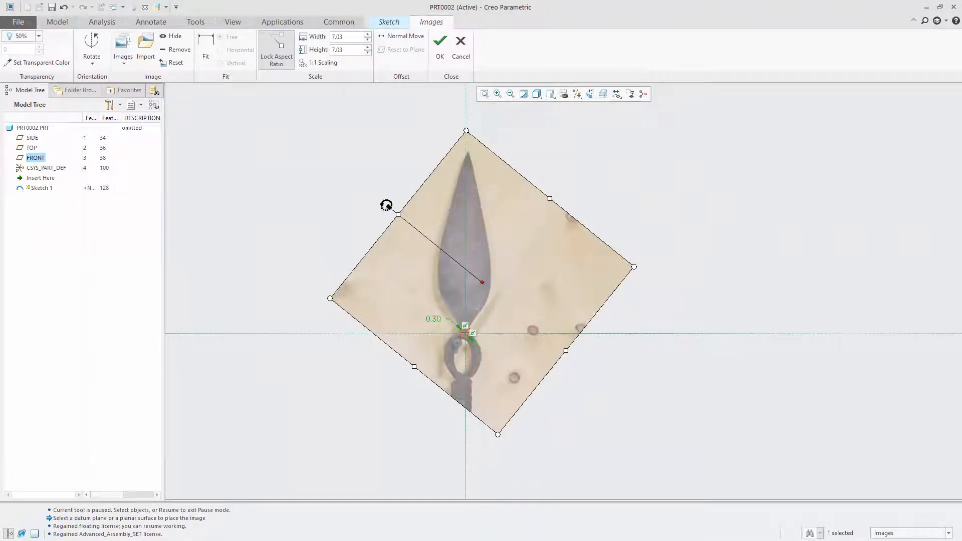
left_click_drag(386, 205, 387, 208)
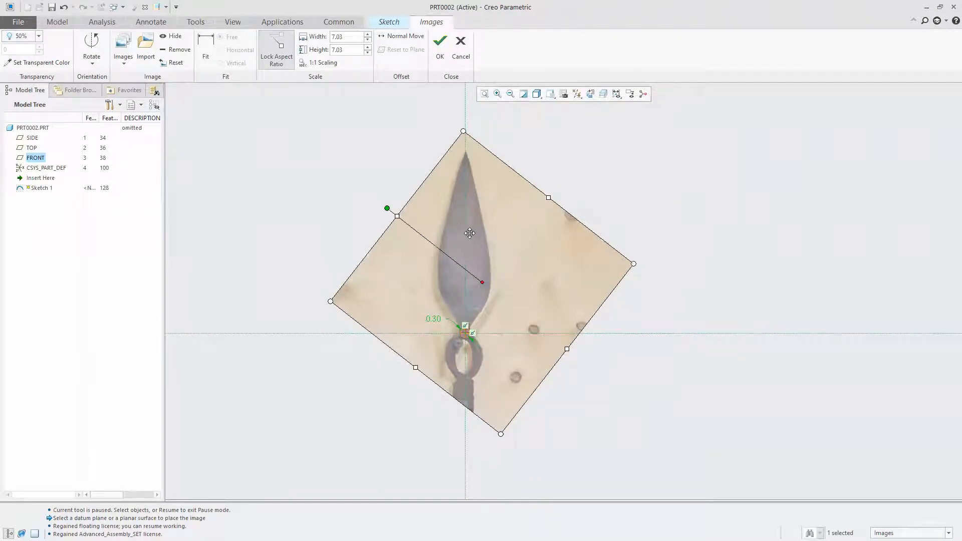
left_click_drag(464, 229, 466, 228)
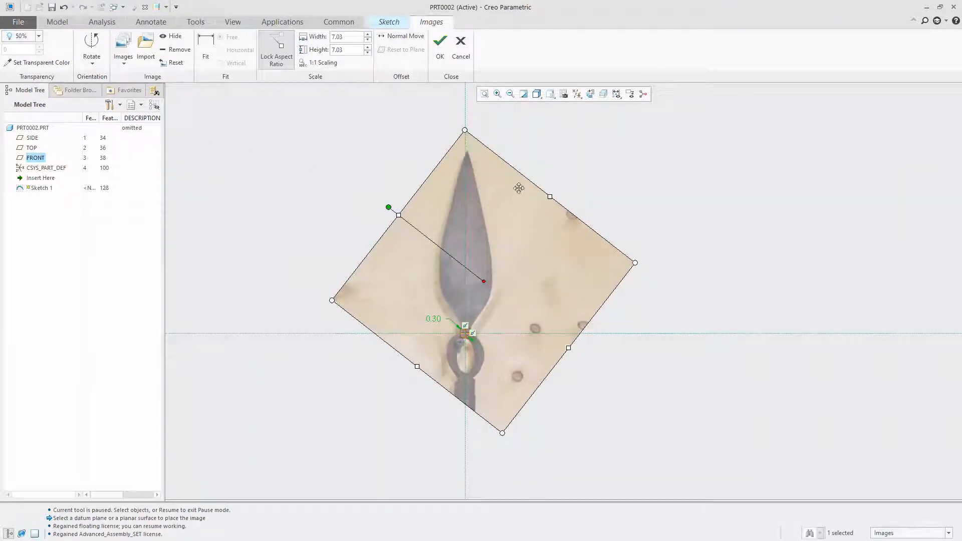
left_click(440, 44)
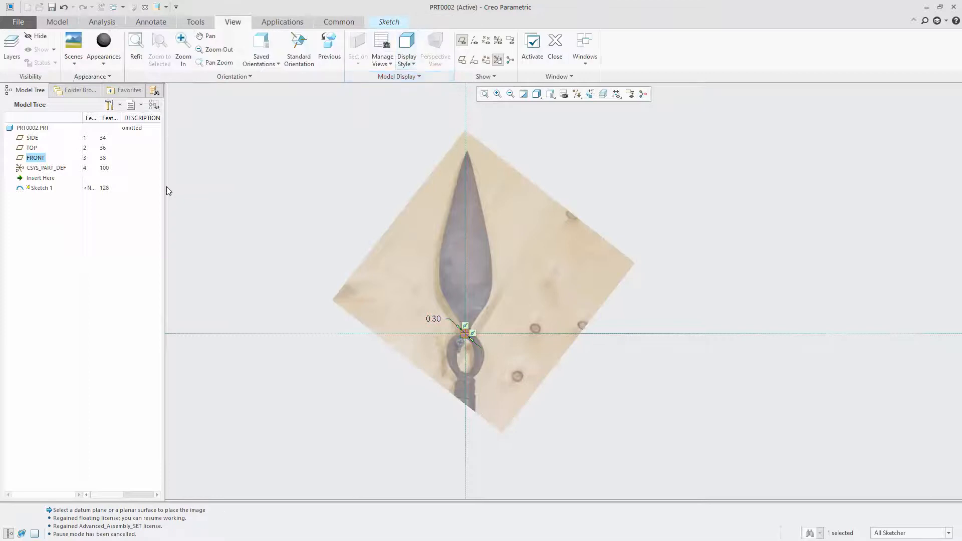
Finish the circle sketch and hide it so only the reference image is displayed
right_click(305, 167)
left_click(326, 263)
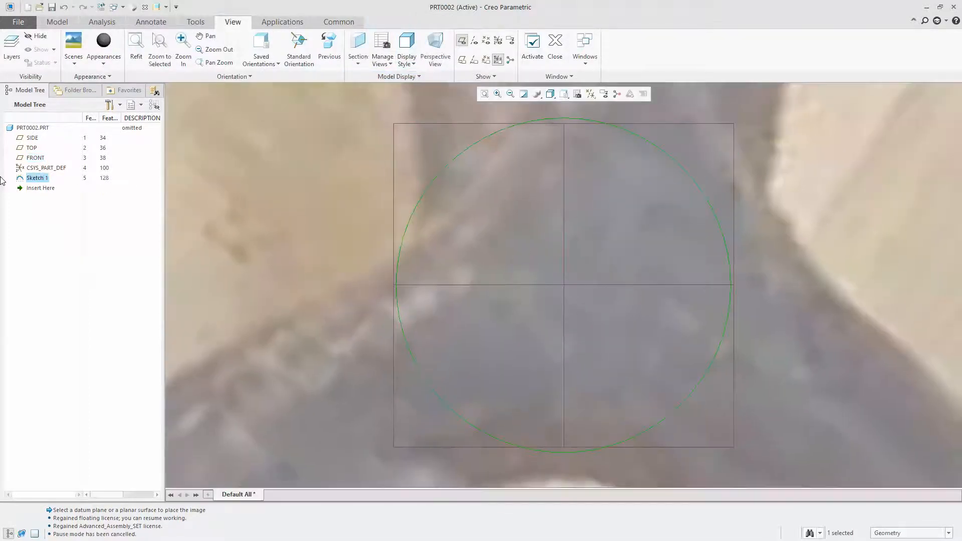
left_click(37, 188)
scroll(573, 311, "up", 8)
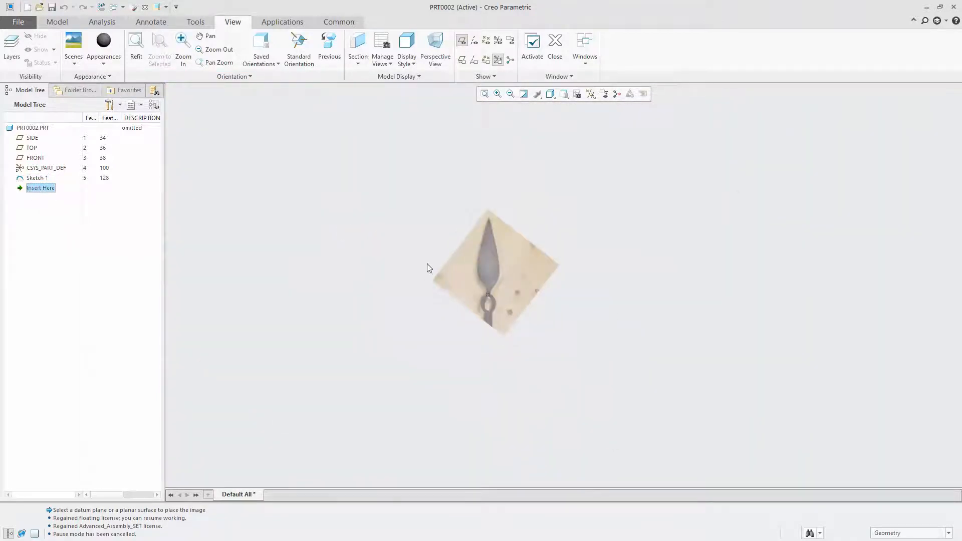
scroll(483, 268, "down", 5)
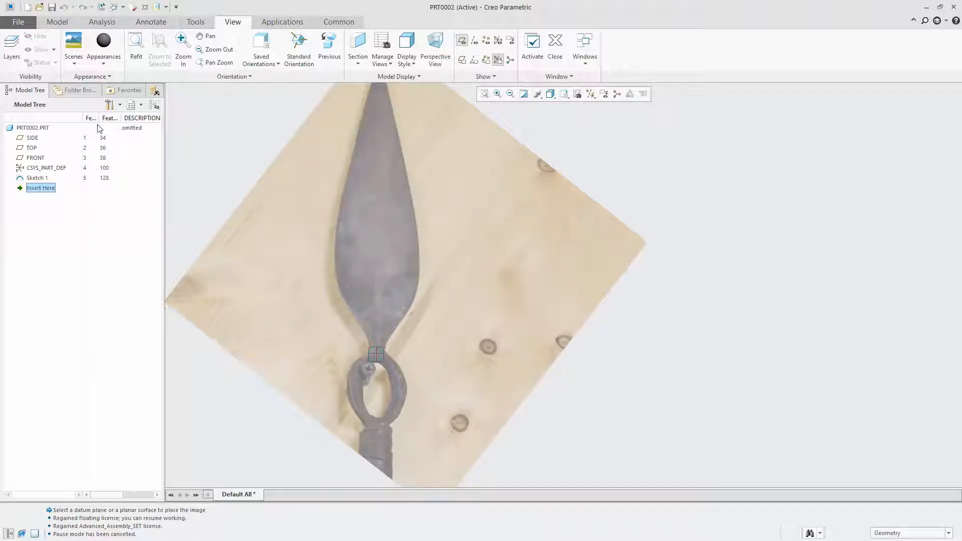
right_click(31, 179)
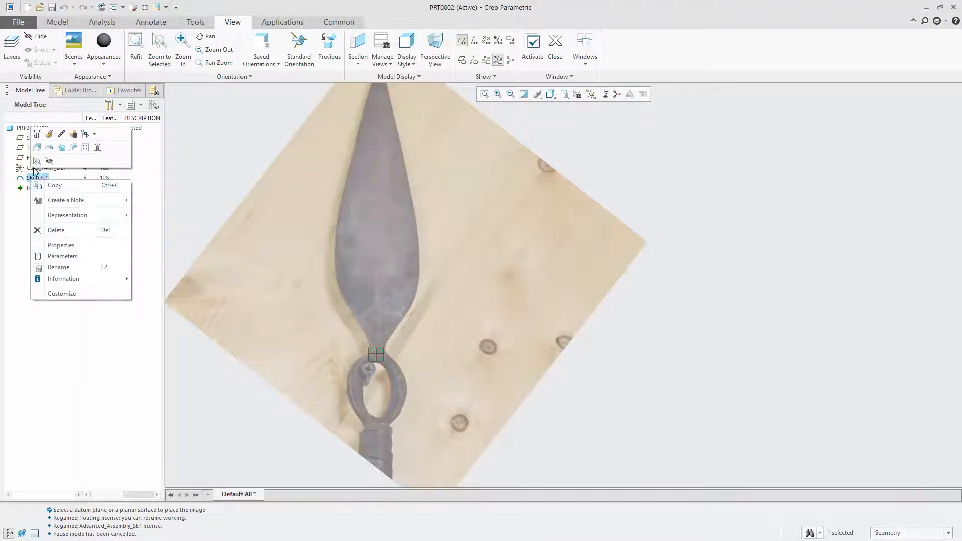
left_click(49, 162)
scroll(517, 324, "up", 4)
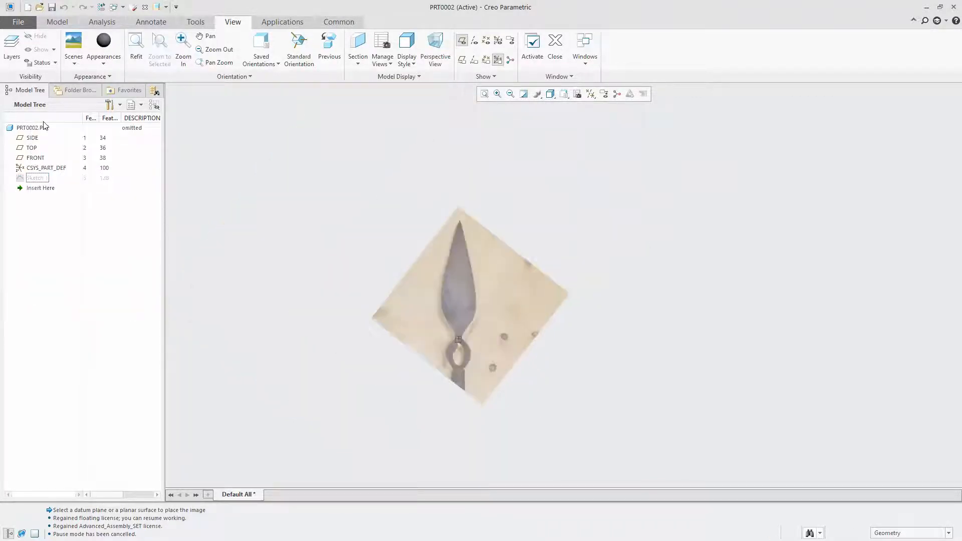
Create a Freestyle feature and add the circular open primitive marked 2 at the origin
left_click(66, 22)
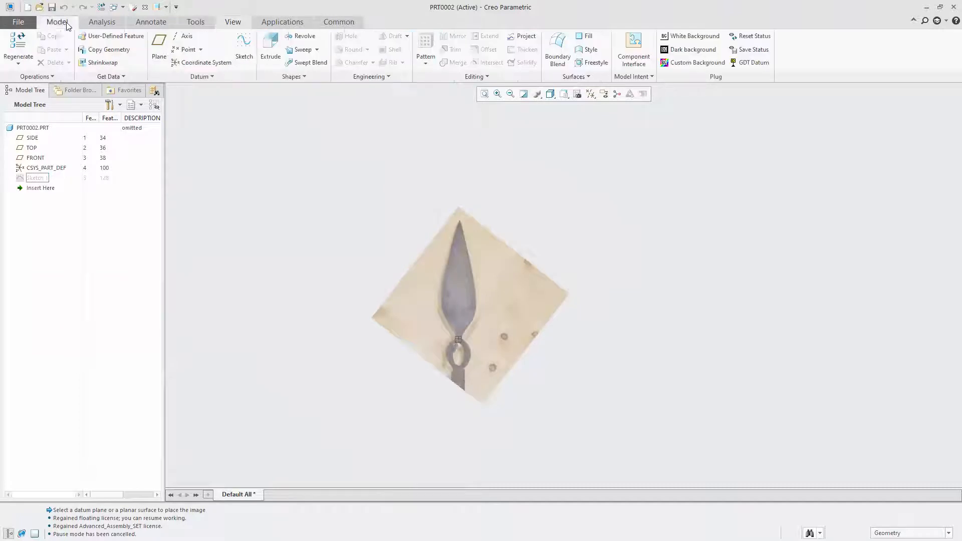
left_click(578, 63)
left_click(19, 48)
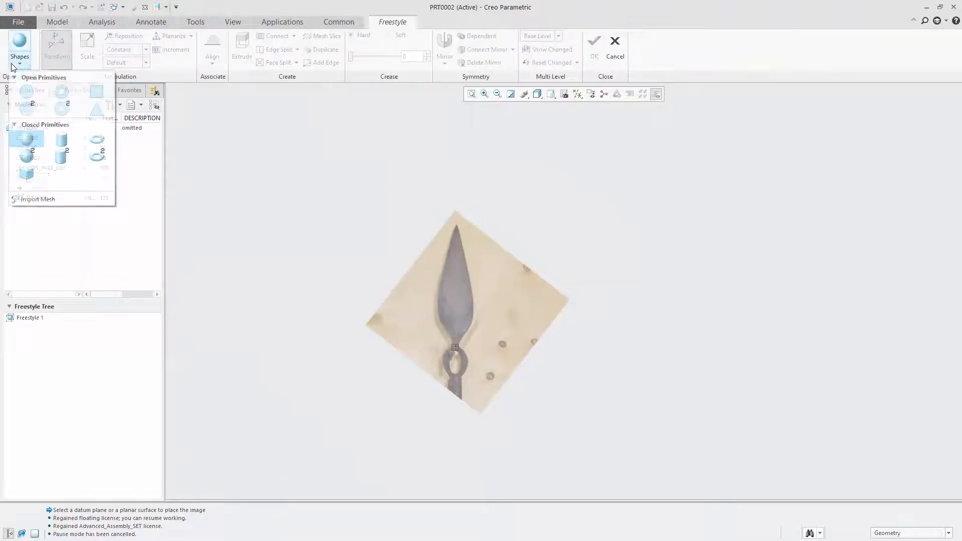
left_click(25, 110)
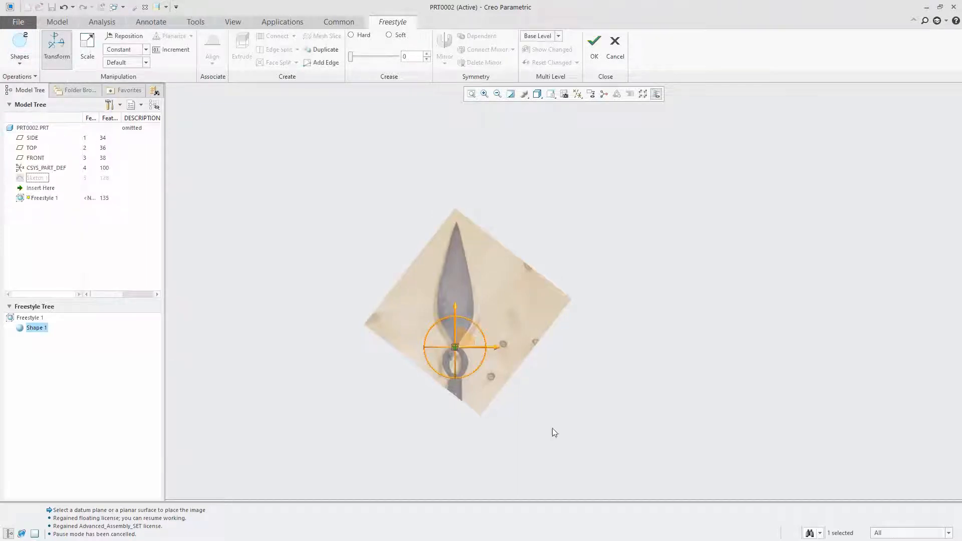
scroll(459, 361, "down", 5)
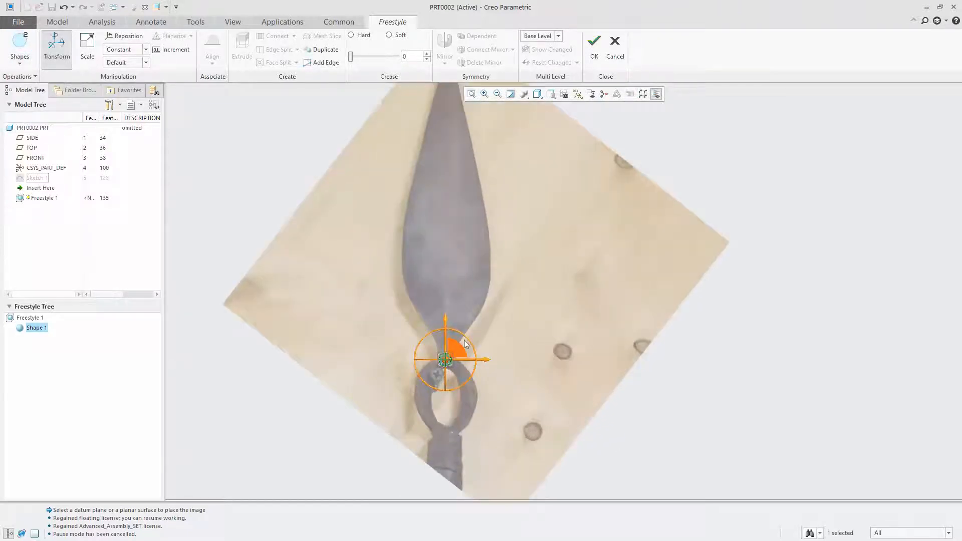
scroll(414, 379, "up", 5)
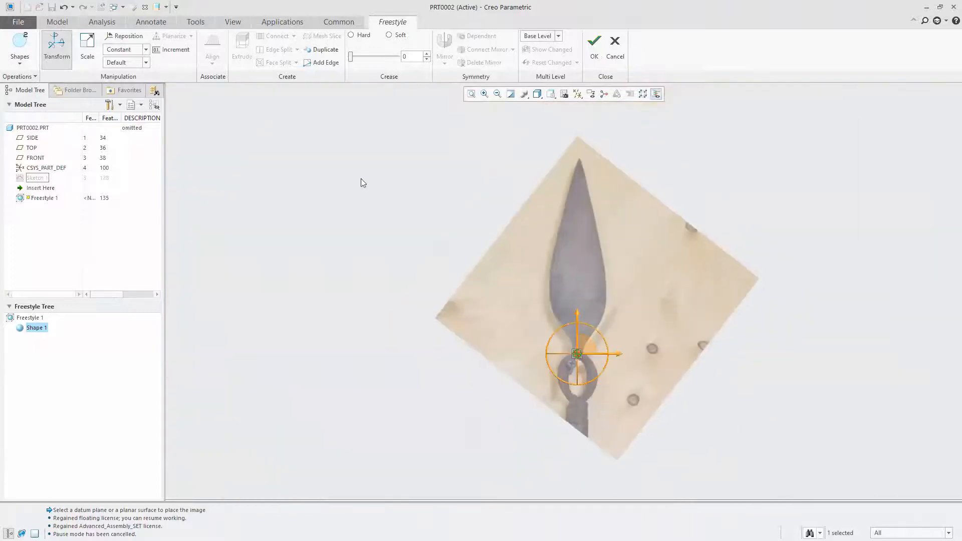
Scale the primitive vertically until its top reaches the spear tip, and horizontally until it is slightly wider than the blade
left_click(89, 48)
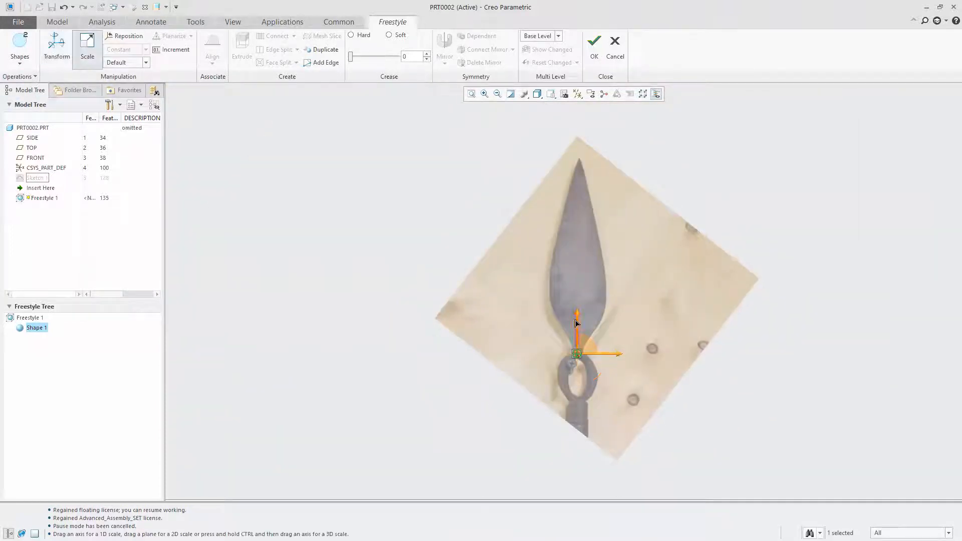
left_click_drag(580, 318, 582, 50)
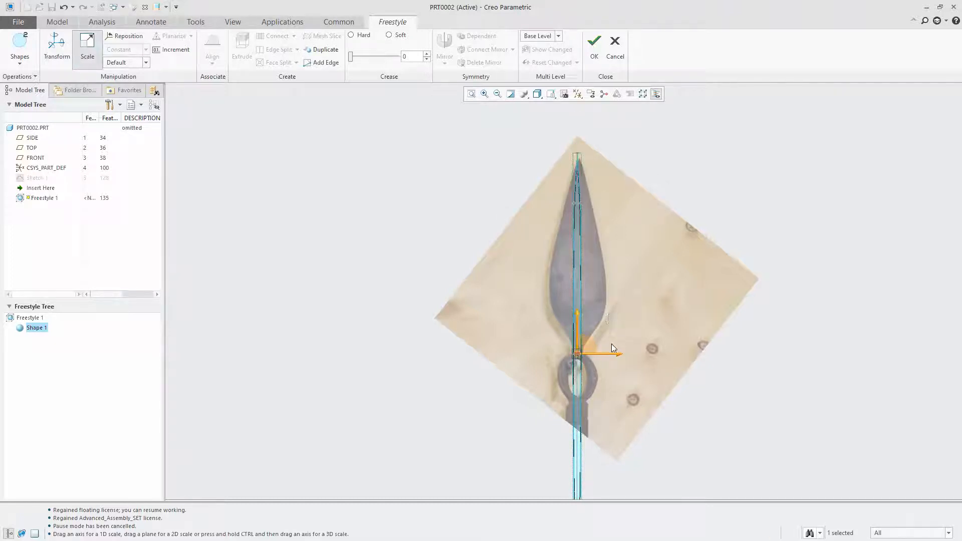
left_click_drag(619, 355, 685, 342)
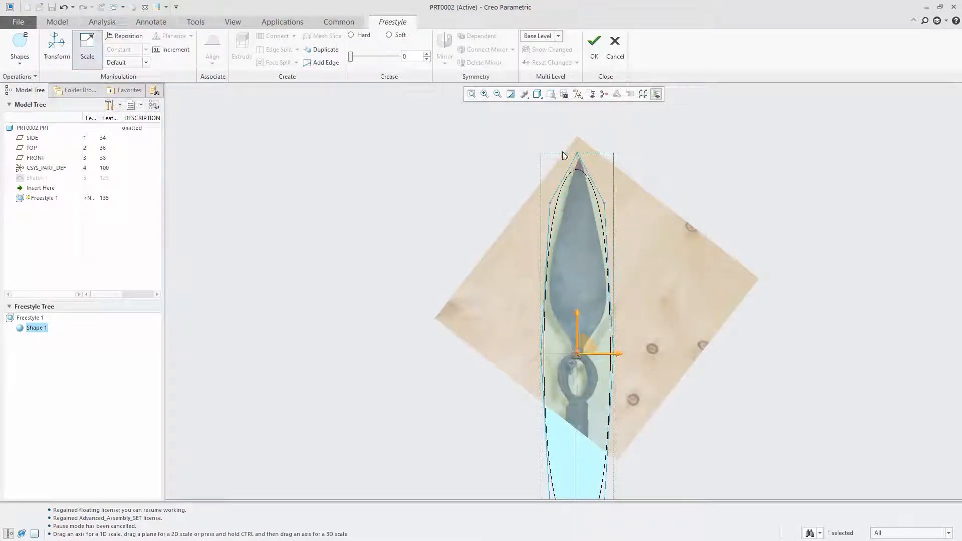
Apply a hard crease of 100 to the shape's top control vertex at the spear tip
left_click(577, 152)
left_click(57, 45)
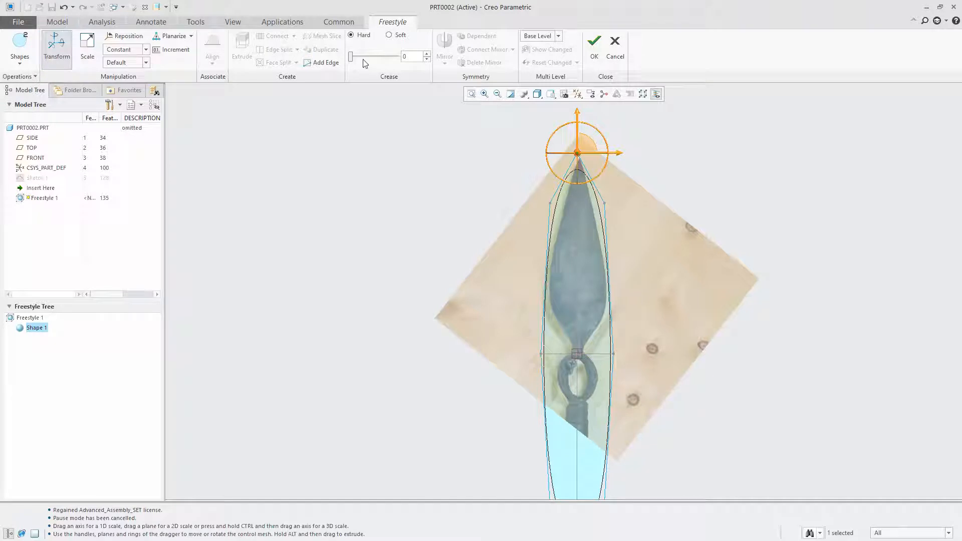
left_click_drag(351, 56, 517, 79)
Undo the freehand move of the tip vertex, then lower it vertically to the height of the photo's spear tip
scroll(581, 165, "up", 5)
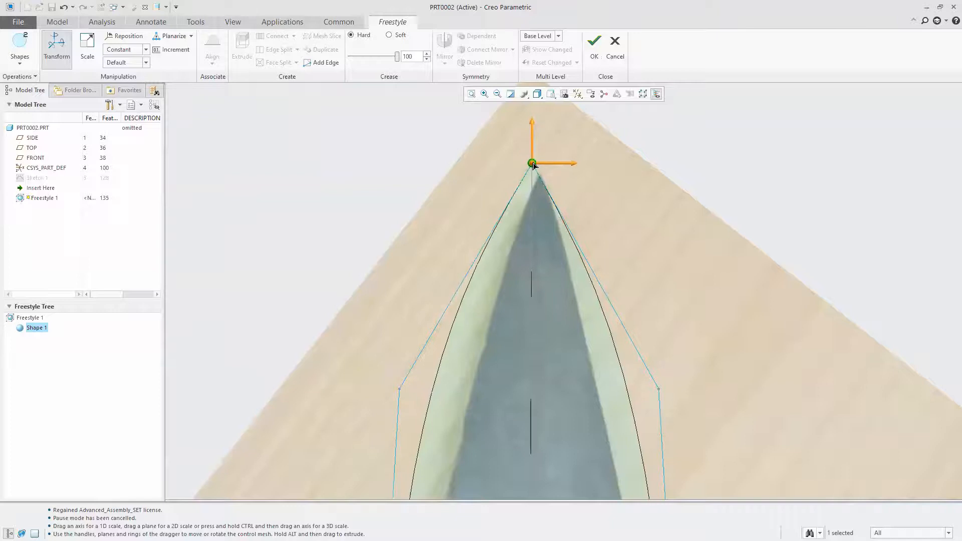
left_click(63, 7)
left_click_drag(531, 113, 532, 138)
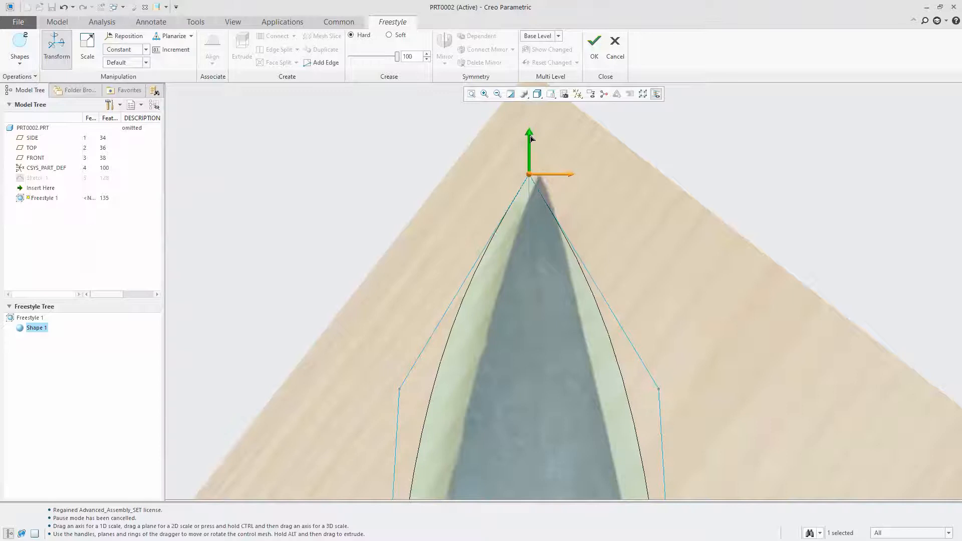
scroll(446, 188, "up", 10)
Move all control vertices from the shape's mid-height downward up together, placing the middle row on the blade's upper half
scroll(461, 281, "down", 5)
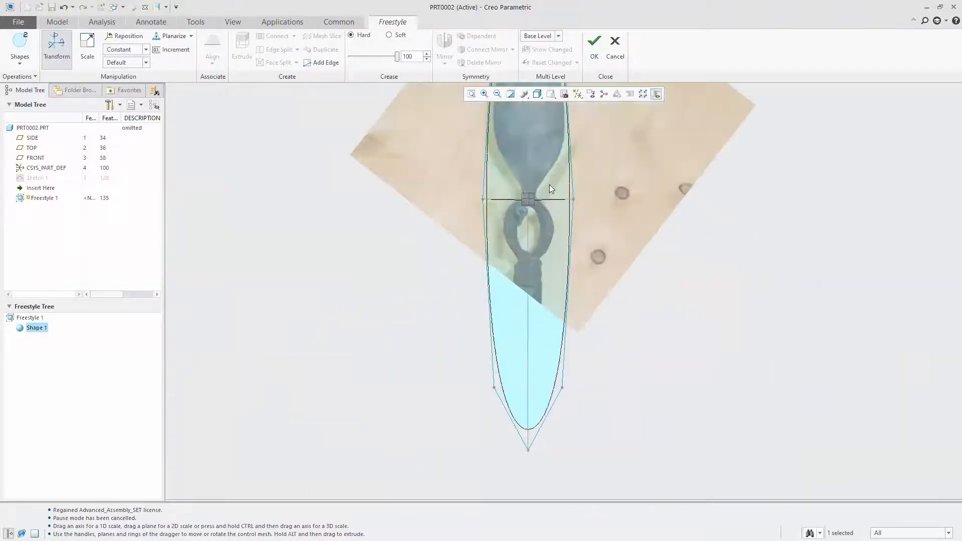
left_click_drag(441, 179, 694, 479)
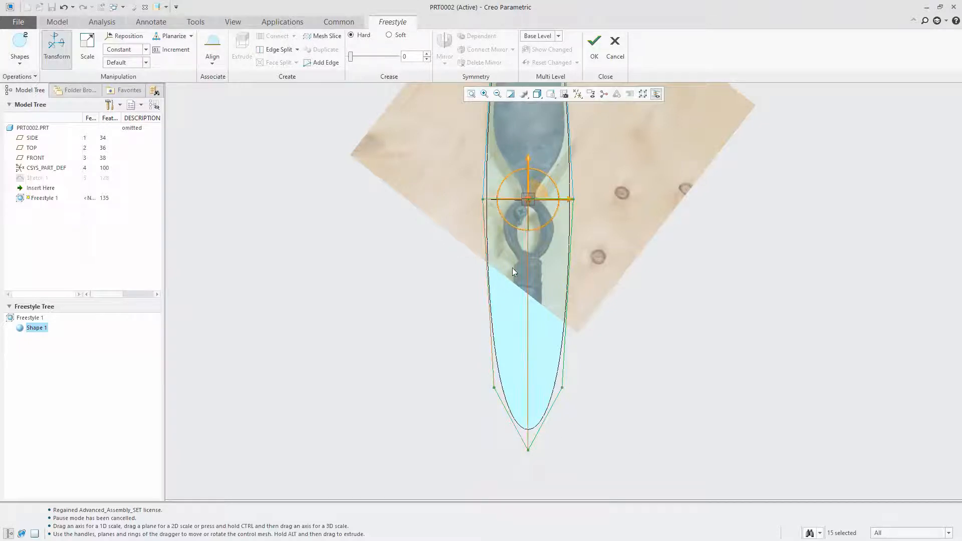
scroll(529, 133, "up", 4)
scroll(493, 285, "down", 4)
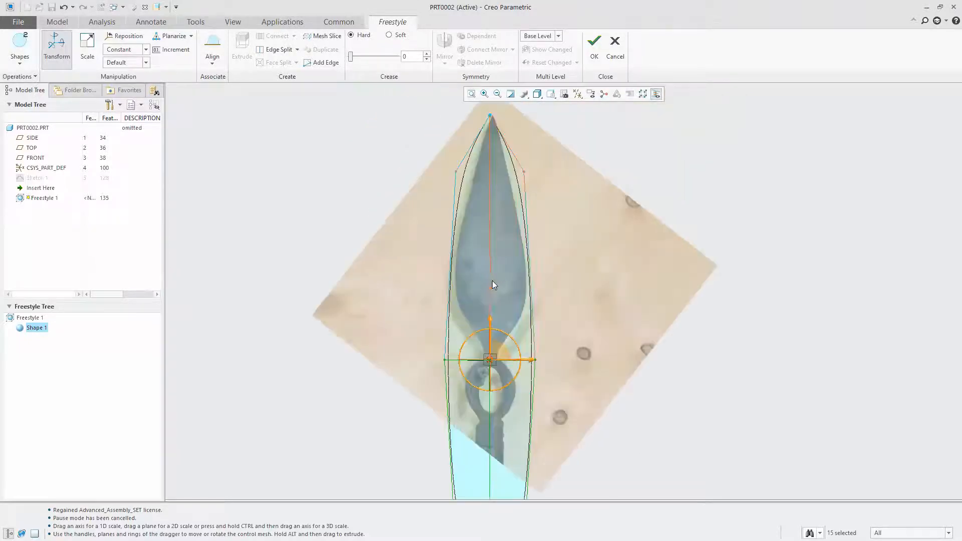
left_click_drag(492, 321, 490, 176)
Raise the control vertices of the shape's lower end so the surface ends at the spear's neck, and clear the selection
left_click_drag(396, 357, 610, 496)
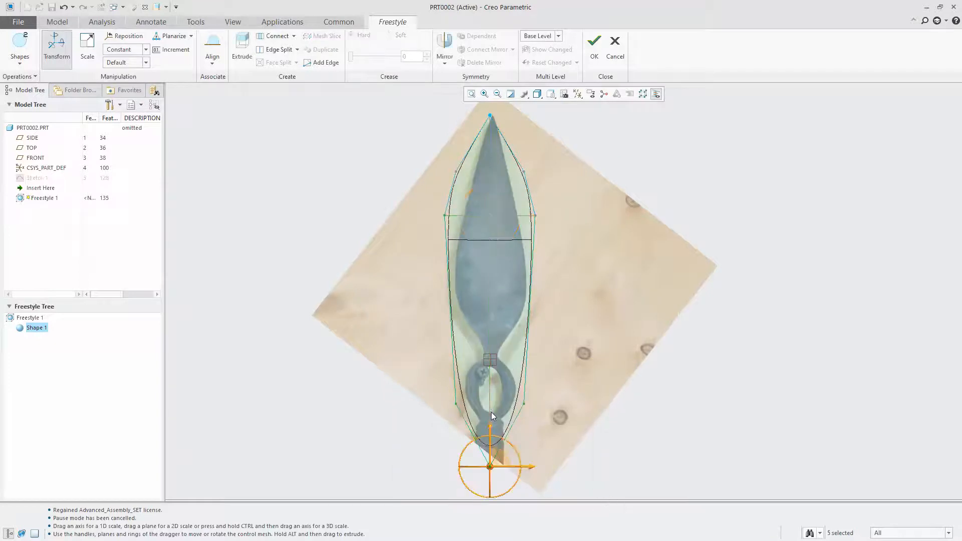
left_click_drag(491, 431, 498, 335)
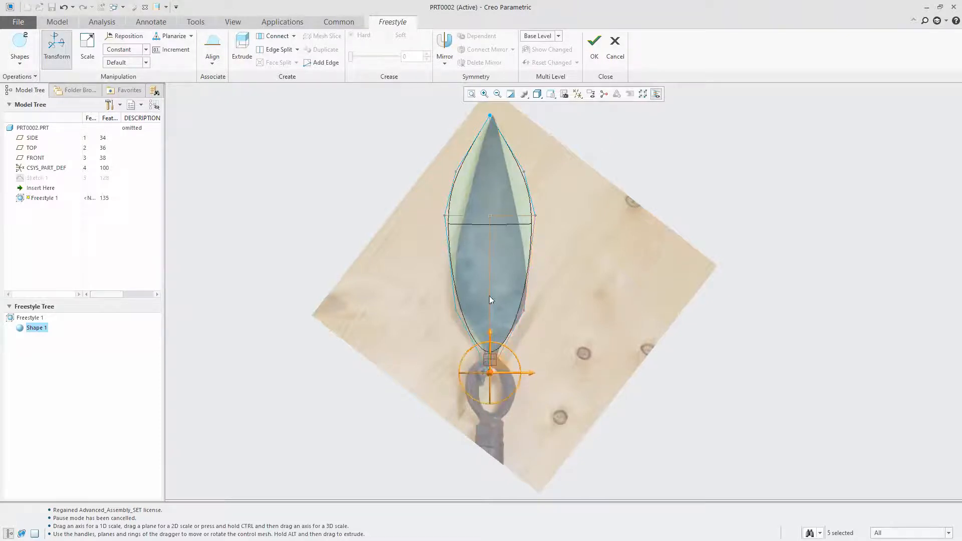
scroll(523, 224, "down", 2)
left_click(315, 303)
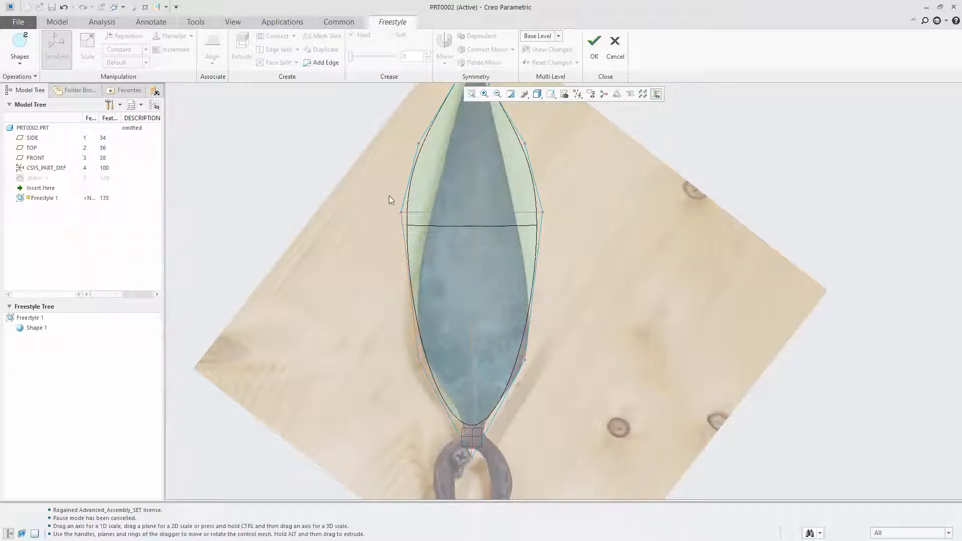
Mirror the mesh about the SIDE datum plane using the faces left of the centreline, leaving the right half editable
left_click(438, 178)
left_click(446, 272, "ctrl")
left_click(444, 47)
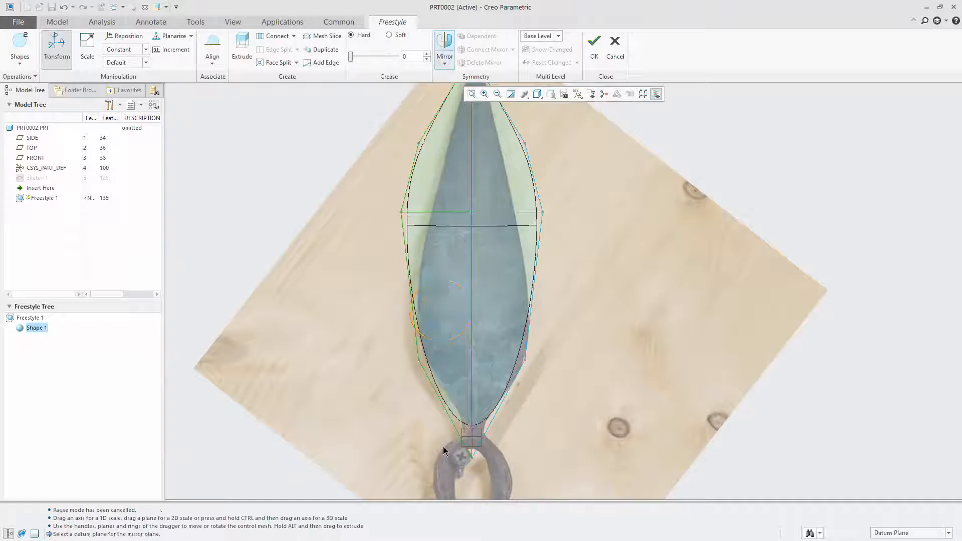
left_click(472, 443)
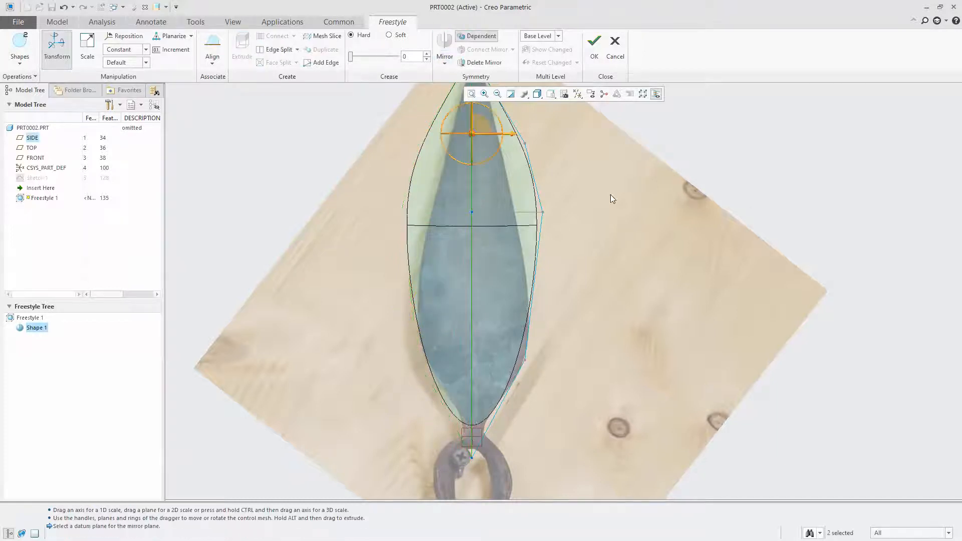
left_click(289, 201)
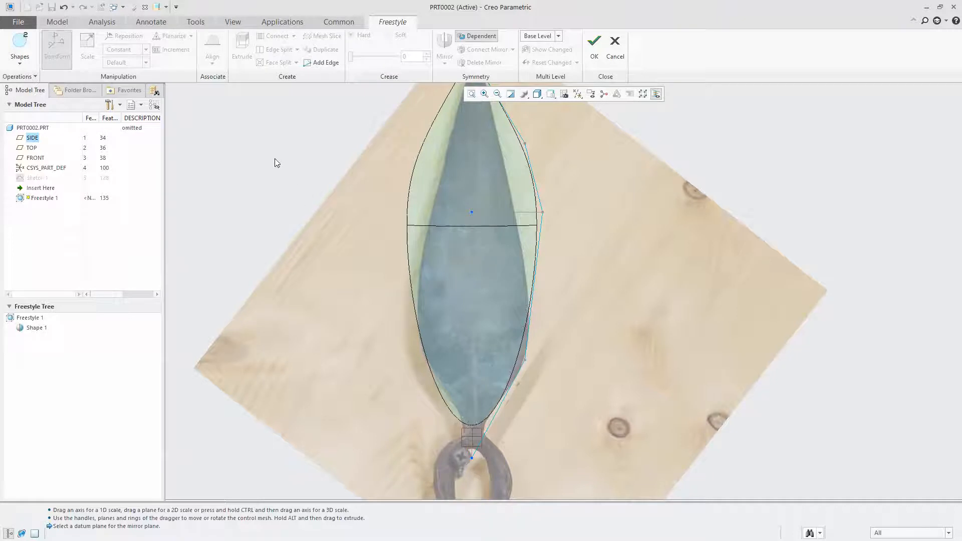
Move the upper and mid-height right edge vertices inward and slightly down to follow the blade's tapering outline
scroll(298, 184, "down", 3)
scroll(596, 244, "up", 5)
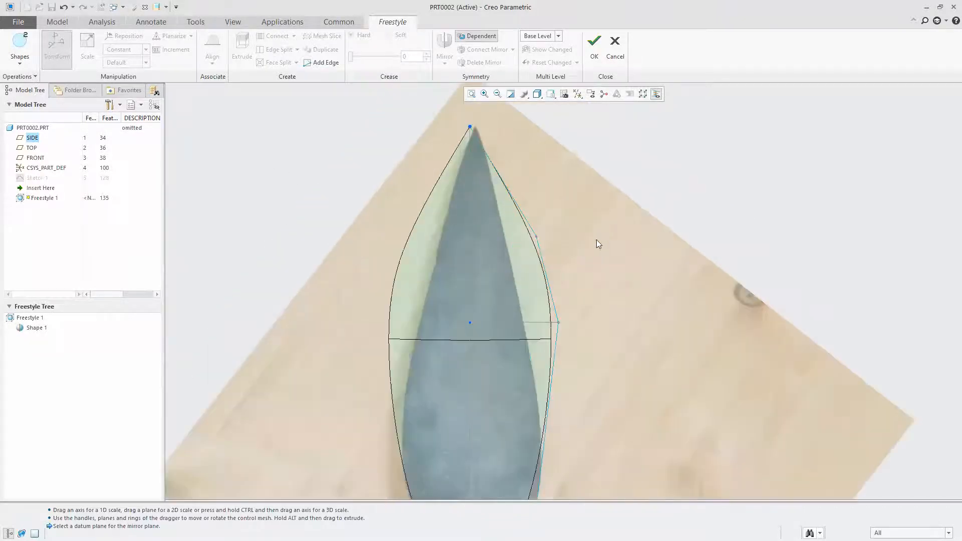
left_click(538, 235)
mouse_move(539, 239)
left_mouse_down()
mouse_move(517, 245)
mouse_move(524, 251)
left_mouse_up()
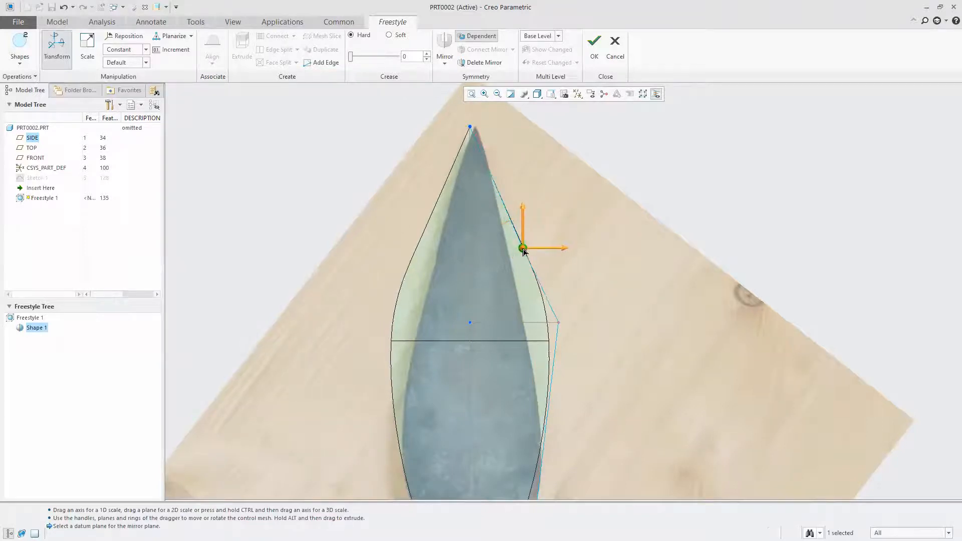
left_click(558, 321)
left_click_drag(558, 322, 535, 333)
left_click(522, 249)
left_click_drag(522, 249, 516, 256)
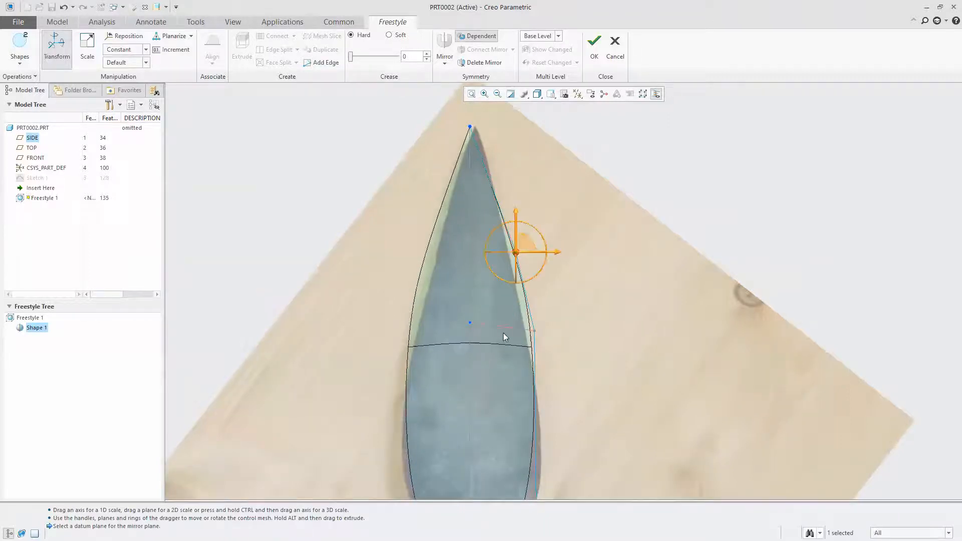
Move the lower right edge vertex outward so the surface reaches the blade's widest part
scroll(501, 219, "up", 3)
scroll(505, 309, "down", 3)
left_click(531, 416)
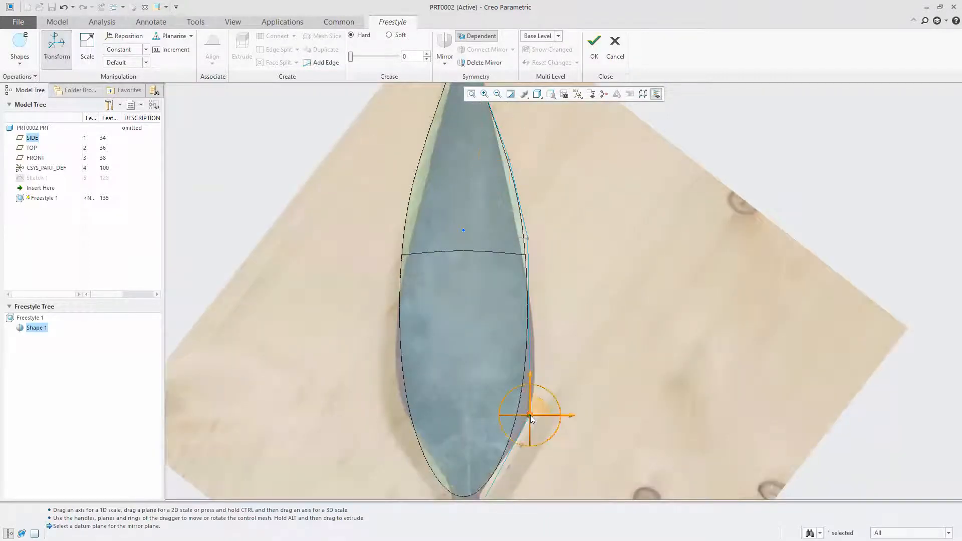
left_click_drag(530, 416, 542, 417)
Slide the upper right edge vertex down along the blade edge to straighten the taper toward the tip
scroll(582, 218, "up", 1)
scroll(583, 219, "up", 2)
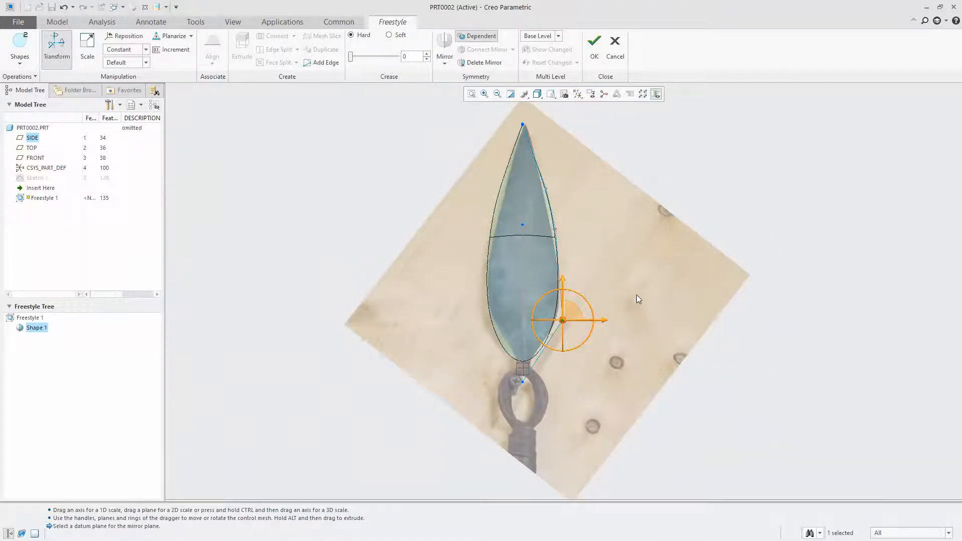
scroll(636, 299, "down", 1)
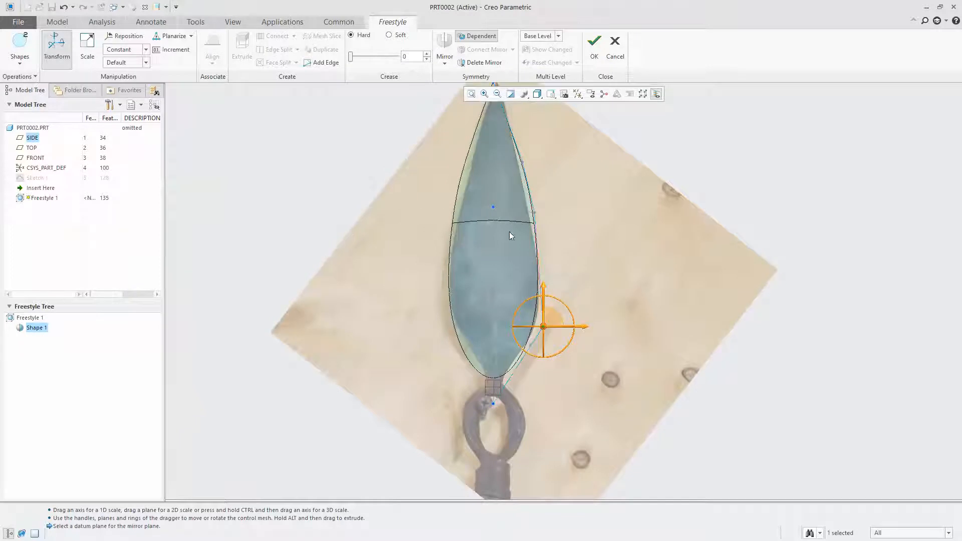
scroll(470, 213, "down", 1)
scroll(493, 271, "up", 2)
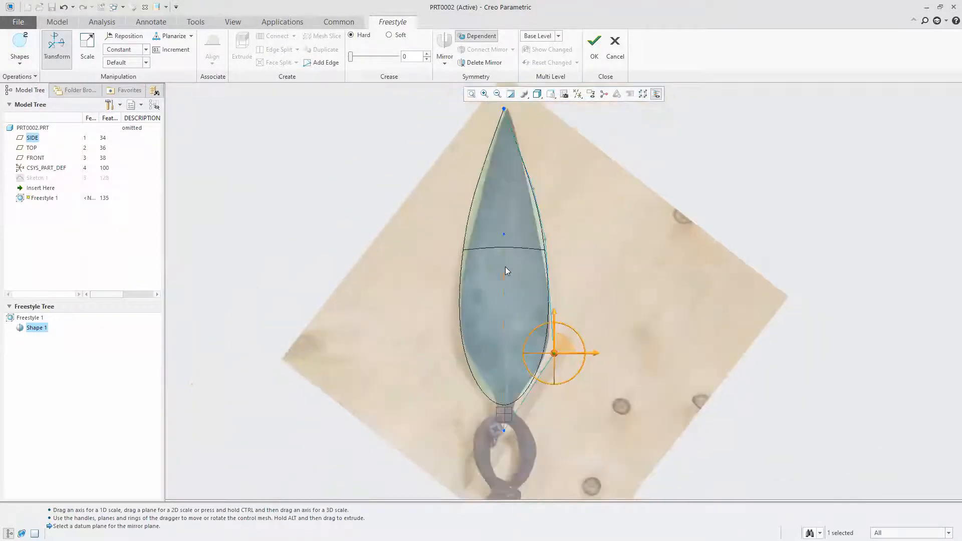
left_click(534, 189)
left_click_drag(532, 191, 537, 215)
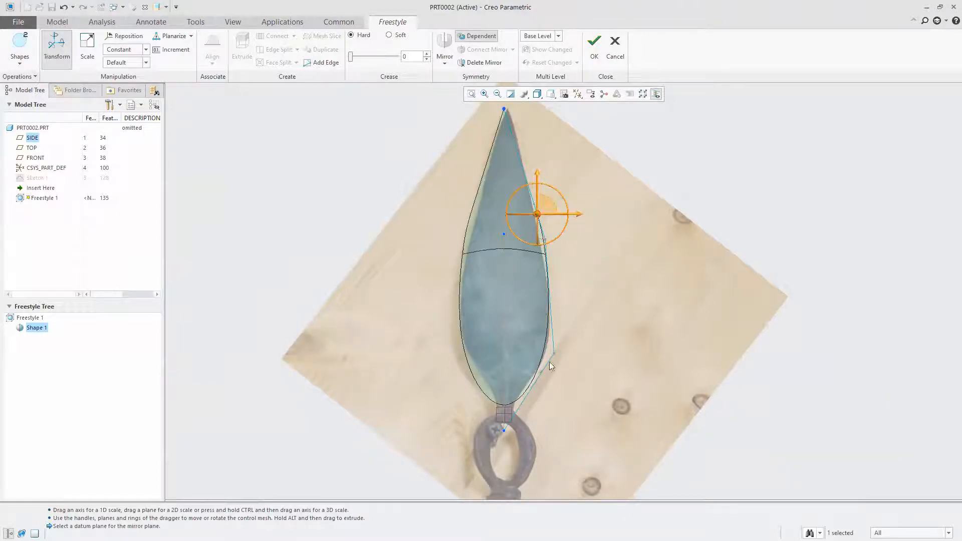
Add a new mesh edge across the lower blade, from the centreline to the sloping right boundary edge above the neck
scroll(520, 407, "up", 4)
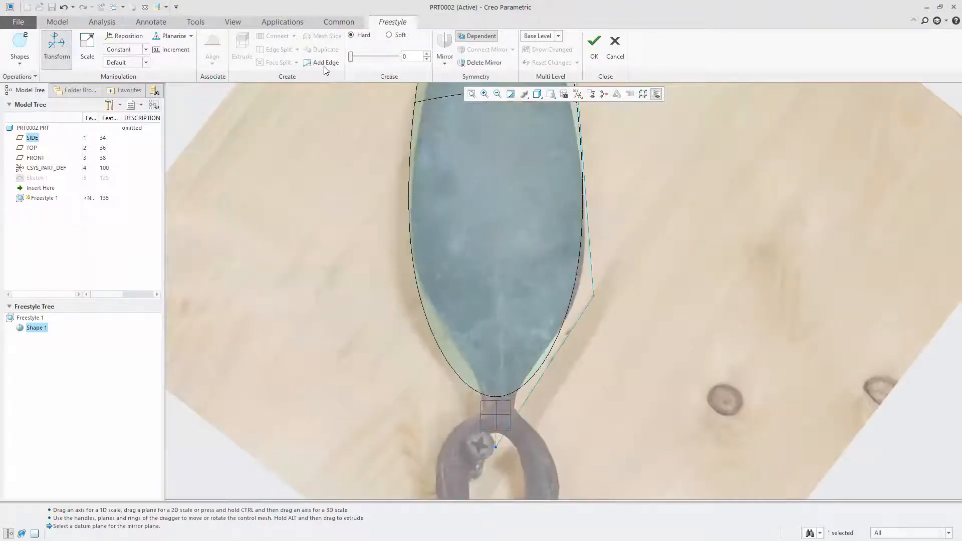
left_click(380, 348)
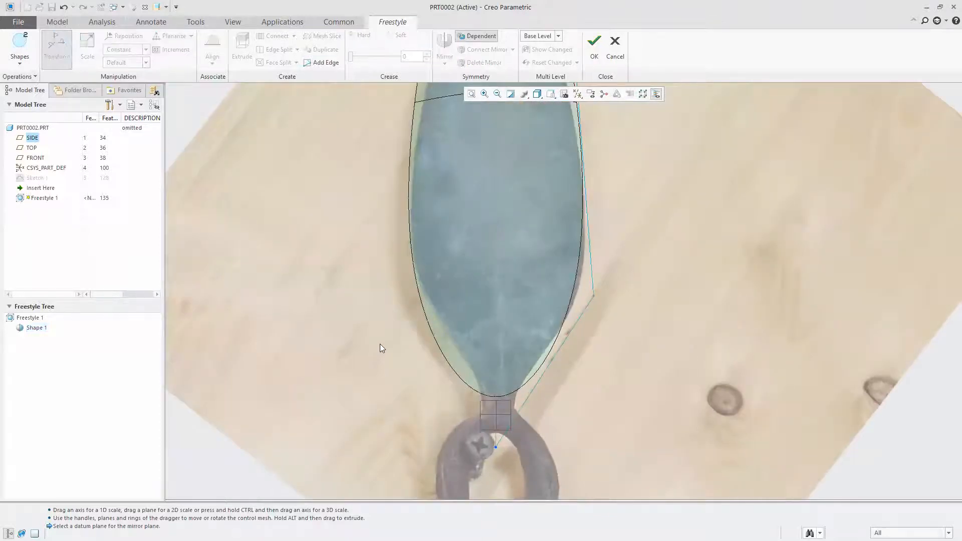
left_click(317, 64)
left_click(497, 306)
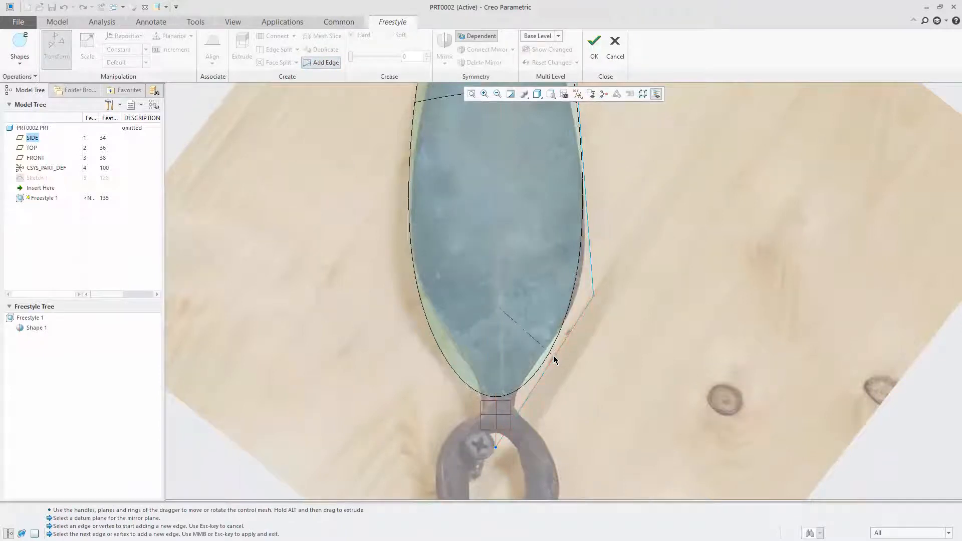
left_click(545, 373)
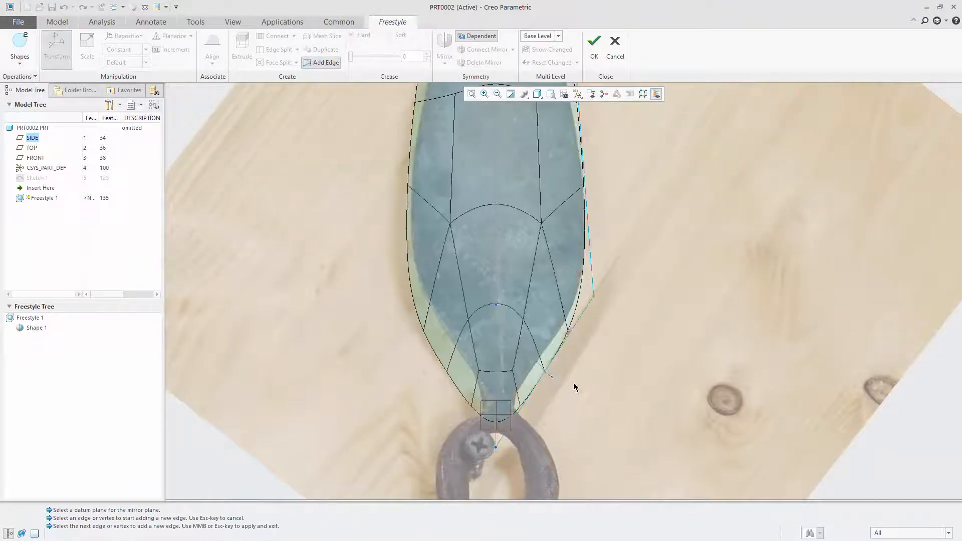
middle_click(213, 150)
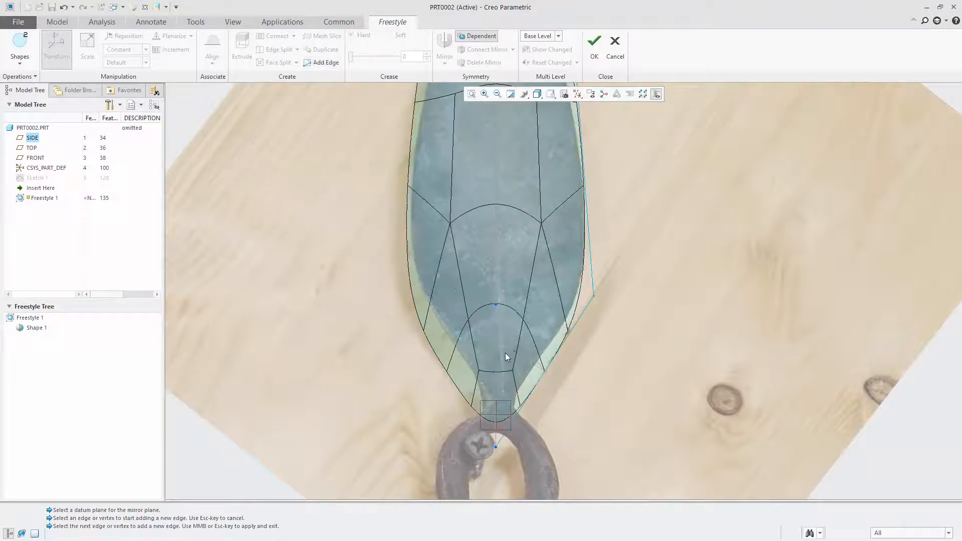
Raise the bottom control vertex toward the neck and move the new right edge vertex up to fit the lower blade outline
left_click(545, 373)
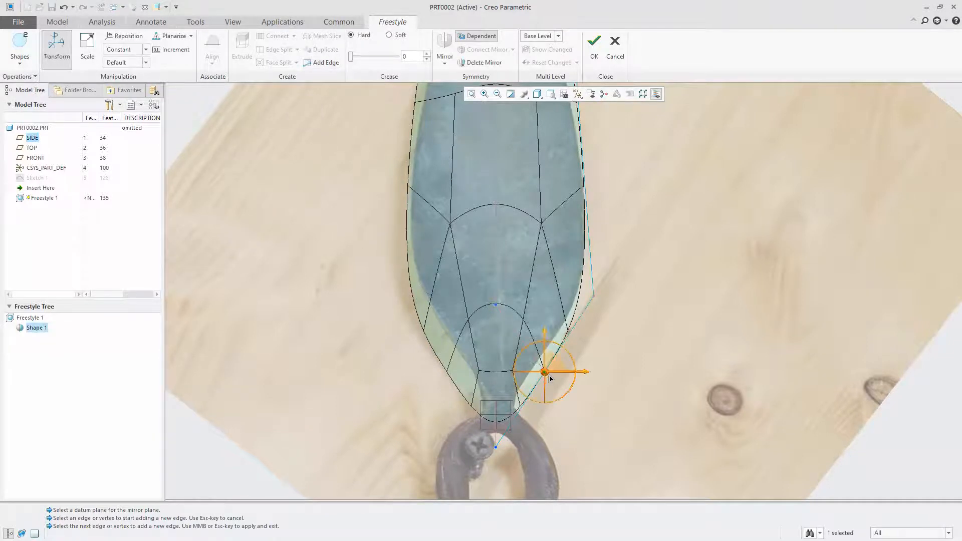
left_click(496, 448)
left_click_drag(496, 448, 502, 425)
left_click(546, 372)
left_click_drag(547, 374, 544, 353)
Refine the upper right edge vertex against the photo and lower the mid-height edge vertex along the blade's outline
scroll(476, 380, "up", 5)
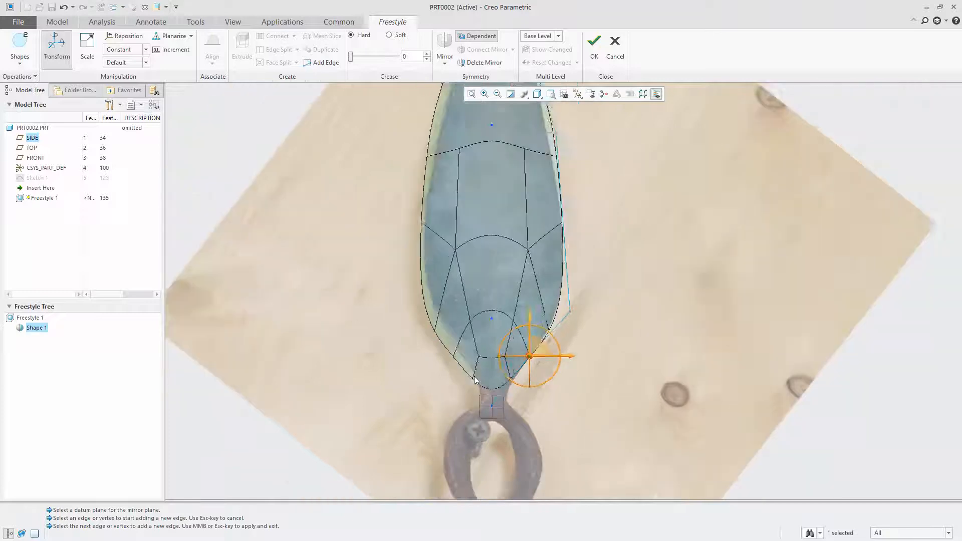
scroll(495, 213, "down", 3)
scroll(522, 241, "down", 3)
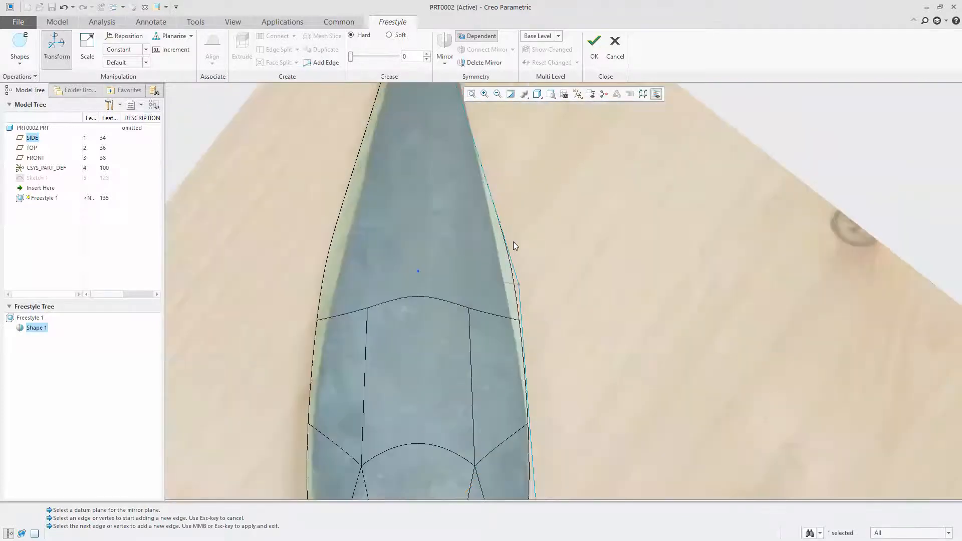
left_click(501, 223)
left_click_drag(500, 224, 499, 227)
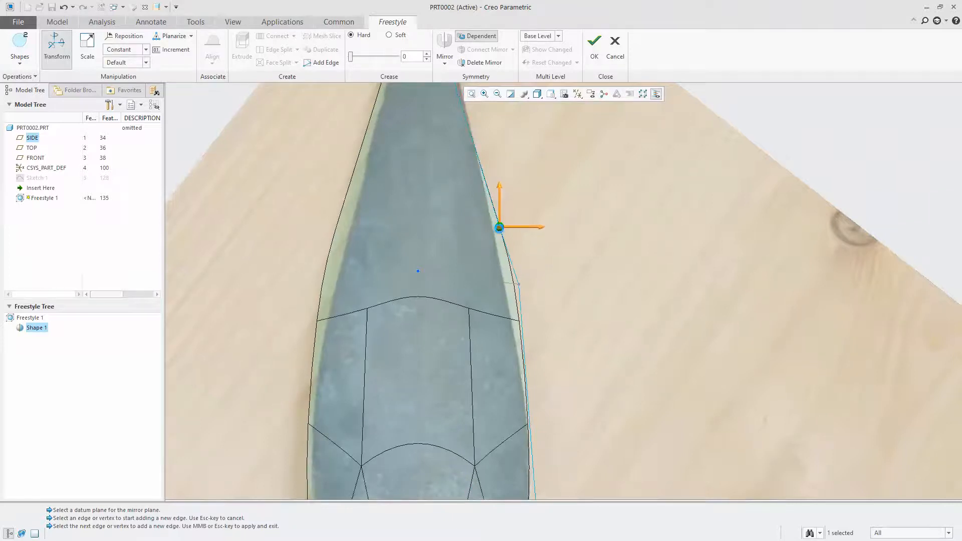
left_click(517, 283)
left_click_drag(517, 283, 516, 332)
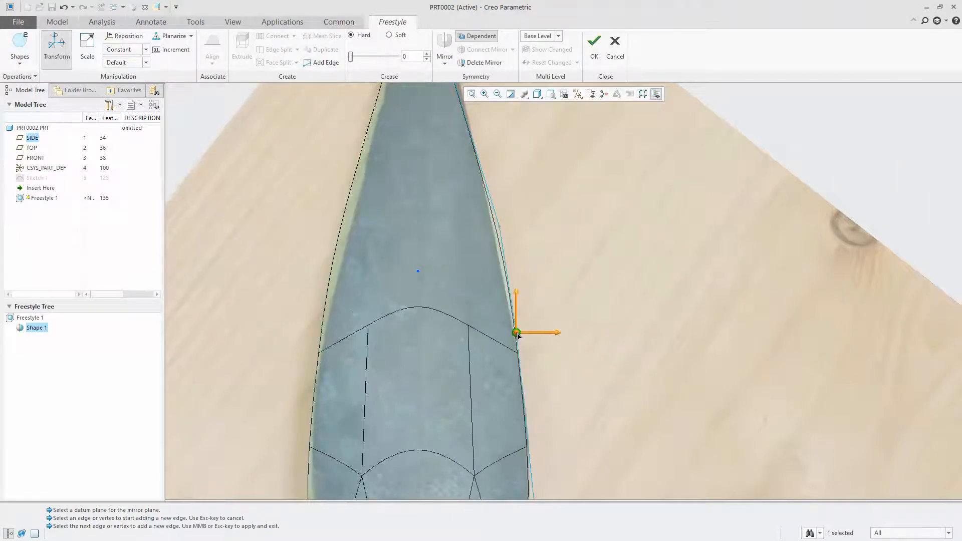
Move the upper centreline vertex down to the middle of the blade to even out the mesh
left_click(420, 273)
left_click_drag(419, 272, 415, 408)
scroll(541, 205, "up", 3)
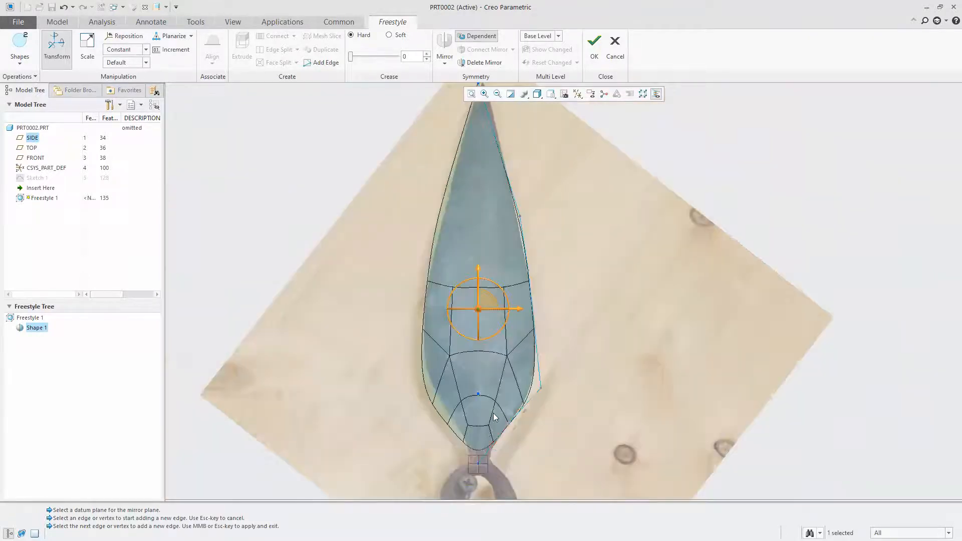
Raise the lower centreline vertex to the middle of the lower blade and shift the centreline vertex above it slightly upward
scroll(494, 417, "down", 3)
left_click(478, 393)
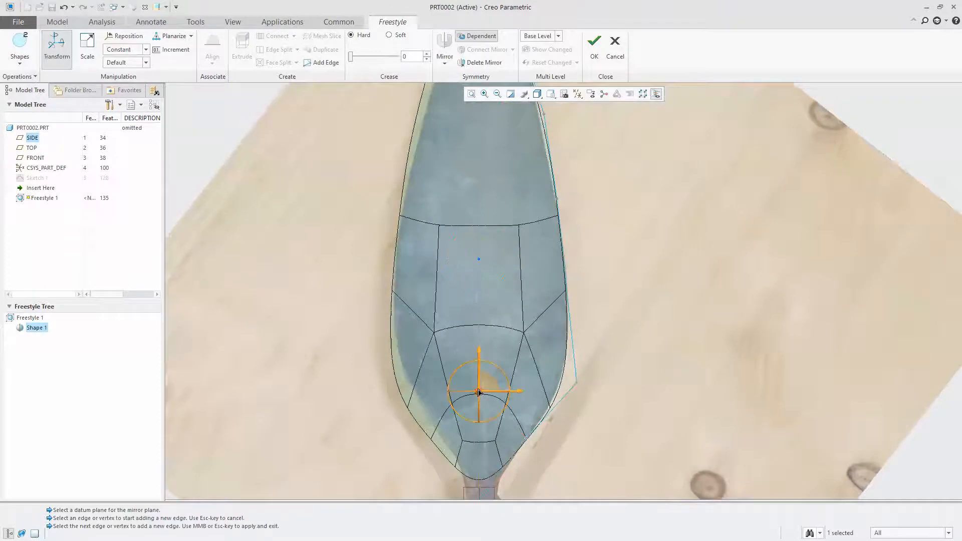
left_click_drag(478, 394, 479, 334)
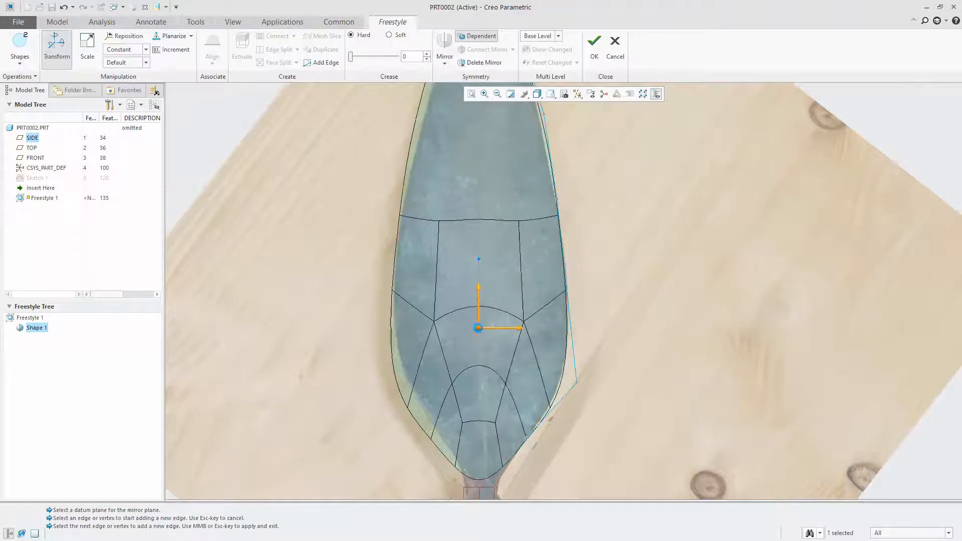
left_click_drag(478, 287, 477, 218)
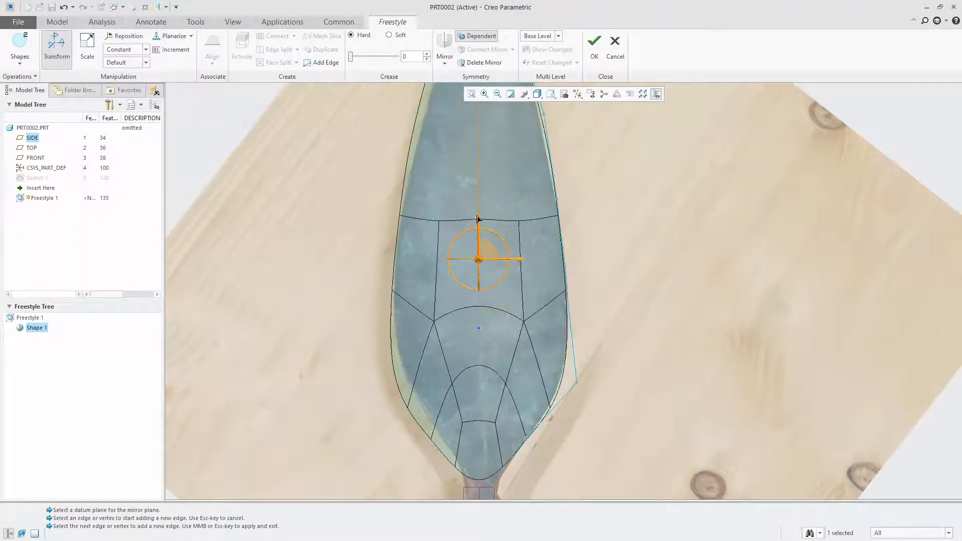
left_click_drag(479, 260, 480, 249)
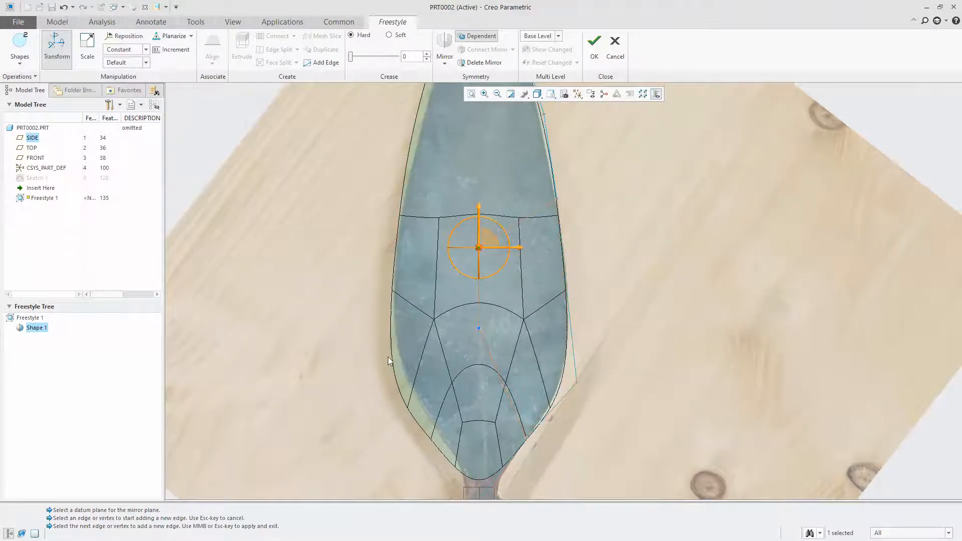
Select the three mesh edges along the blade's centreline and raise them off the FRONT plane to form a central ridge
scroll(459, 307, "down", 4)
scroll(415, 298, "up", 3)
mouse_move(415, 347)
middle_mouse_down()
mouse_move(460, 264)
mouse_move(517, 264)
middle_mouse_up()
scroll(518, 265, "down", 3)
scroll(567, 301, "up", 5)
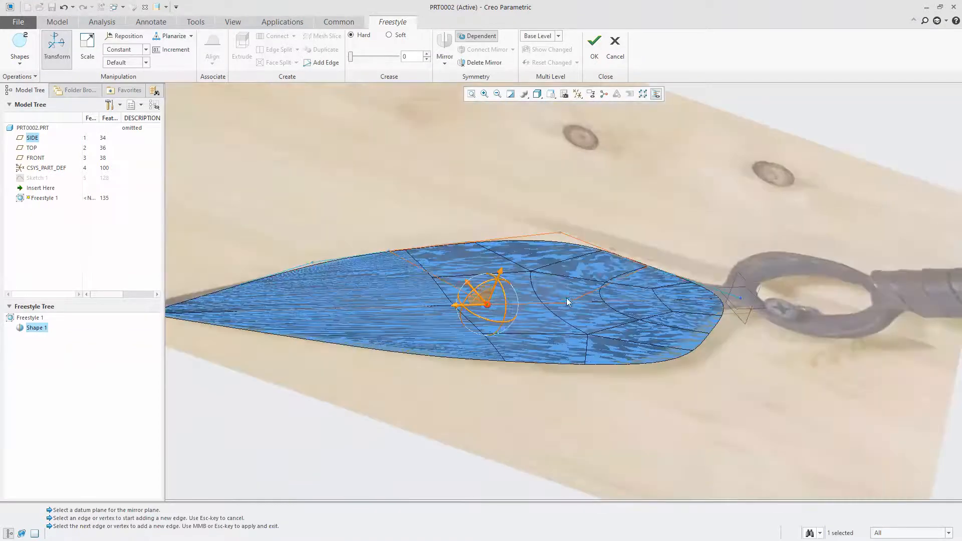
left_click(321, 178)
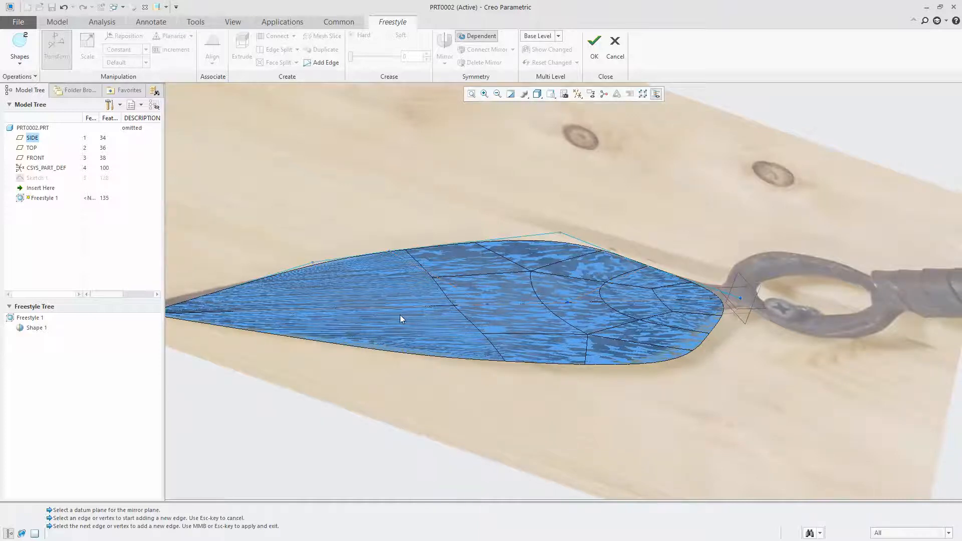
left_click(368, 310)
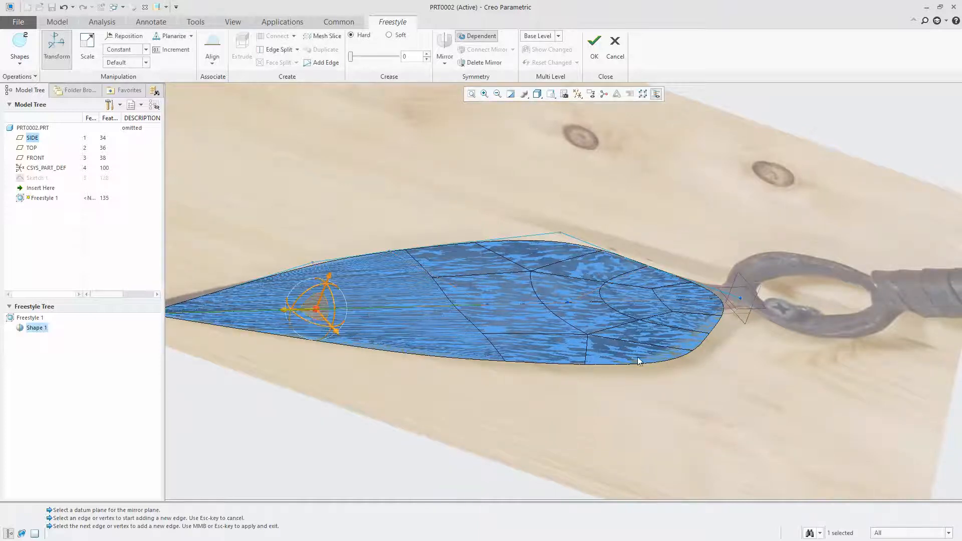
left_click(716, 305)
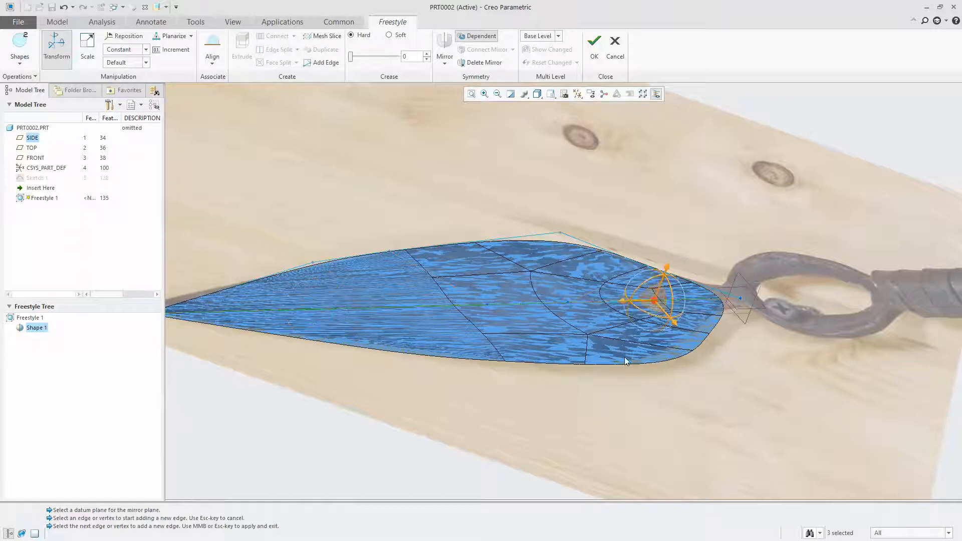
mouse_move(667, 272)
left_mouse_down()
mouse_move(672, 233)
mouse_move(680, 238)
left_mouse_up()
middle_click_drag(680, 238, 549, 389)
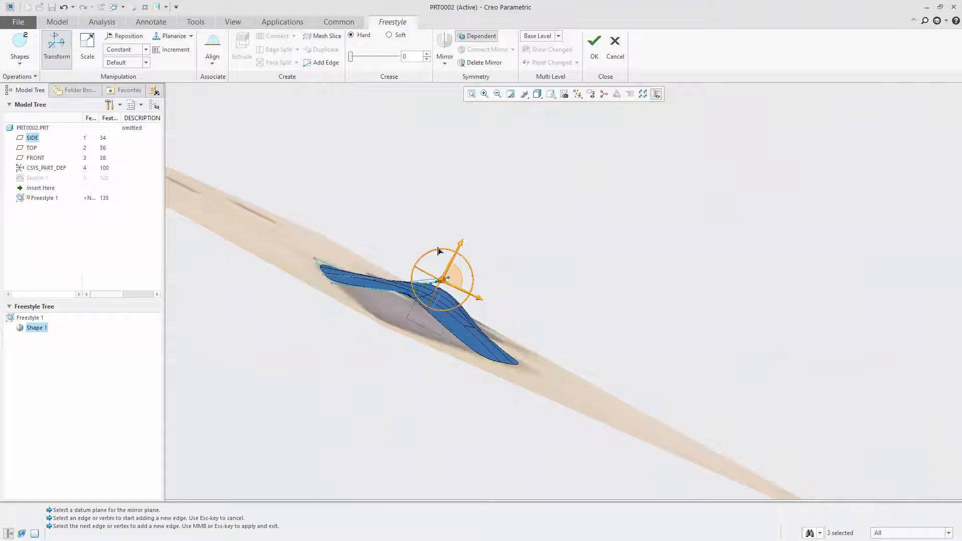
Select the five outer boundary edges of the control mesh and align them to the FRONT datum plane
left_click(415, 217)
middle_click_drag(275, 137, 200, 414)
left_click(369, 340)
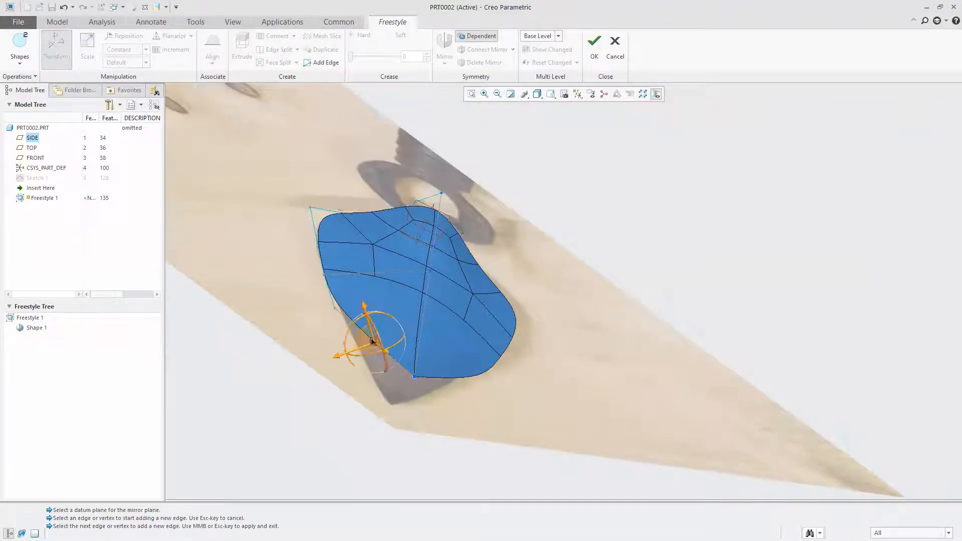
left_click(432, 195)
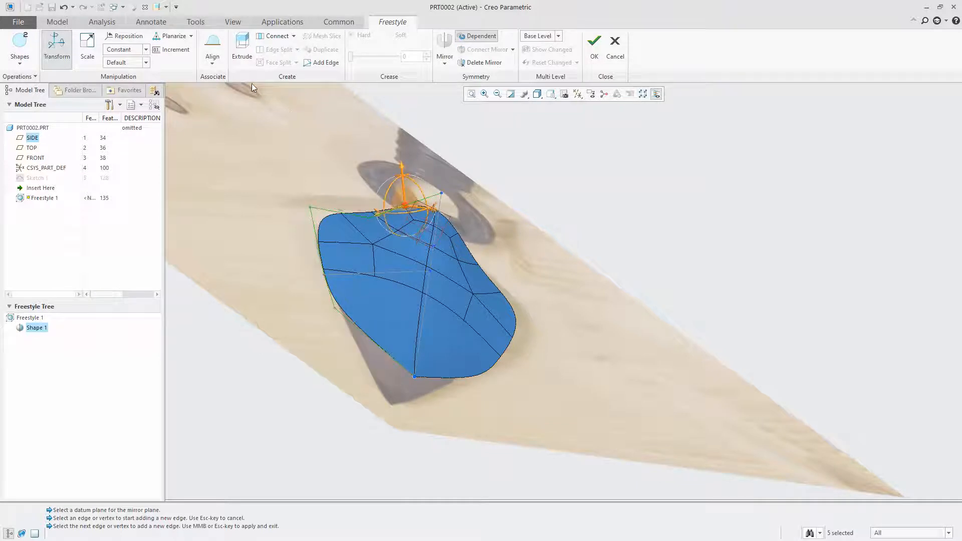
left_click(212, 51)
left_click(409, 227)
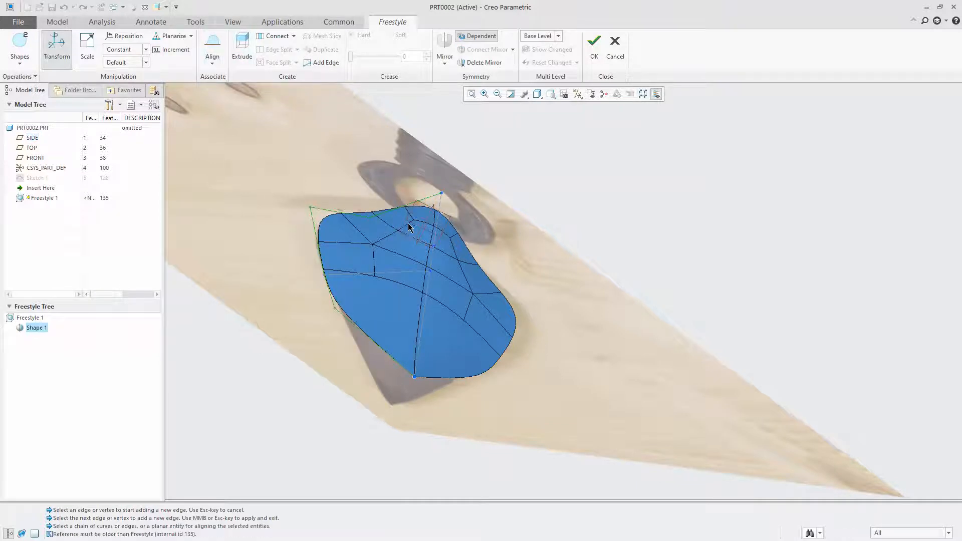
mouse_move(411, 356)
middle_mouse_down()
mouse_move(376, 327)
mouse_move(414, 345)
middle_mouse_up()
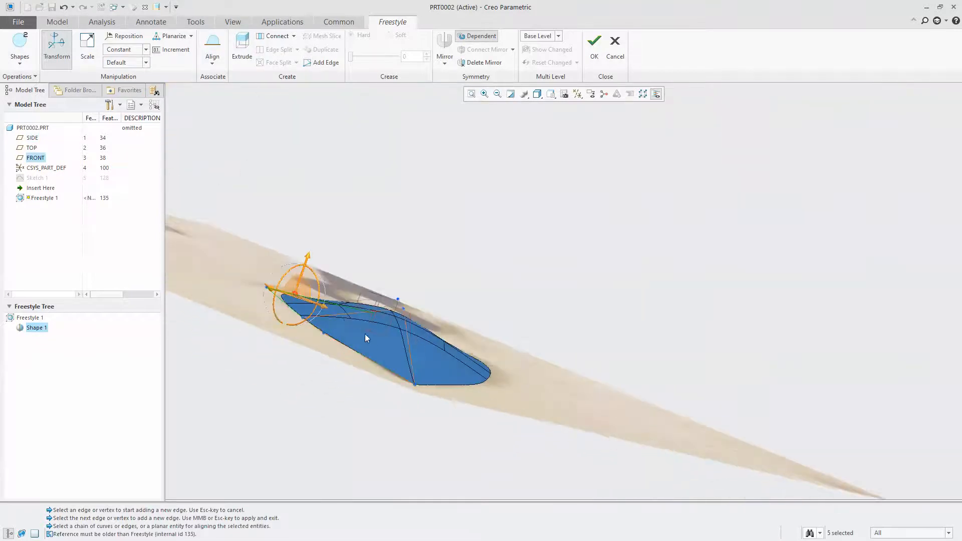
mouse_move(365, 296)
middle_mouse_down()
mouse_move(341, 325)
mouse_move(300, 338)
mouse_move(311, 385)
mouse_move(361, 356)
mouse_move(552, 194)
middle_mouse_up()
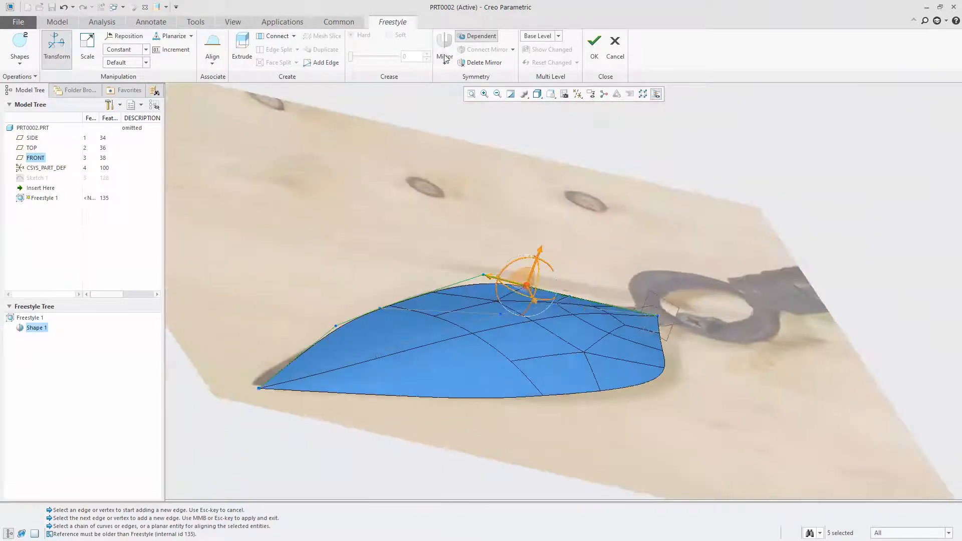
Accept the Freestyle feature and return to the part model
left_click(594, 46)
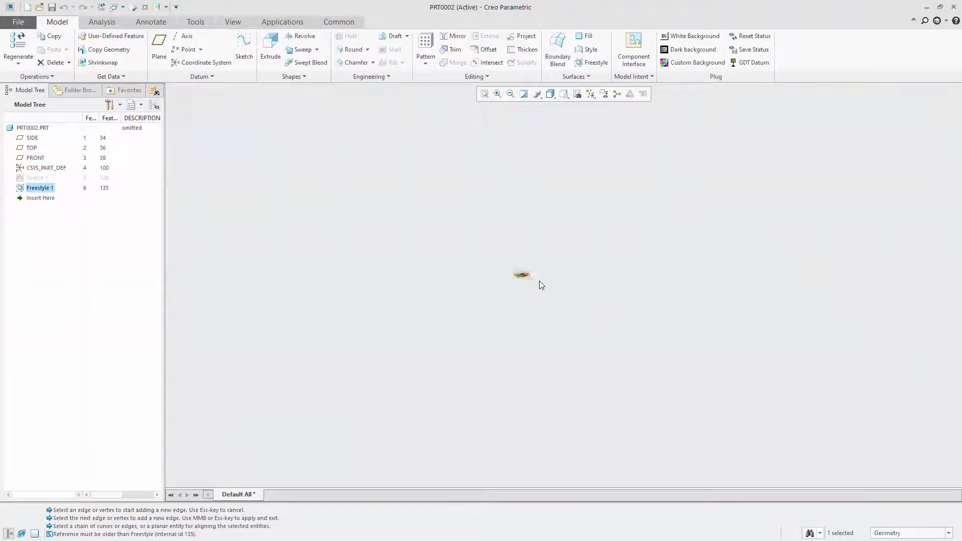
scroll(484, 258, "down", 10)
scroll(520, 217, "down", 5)
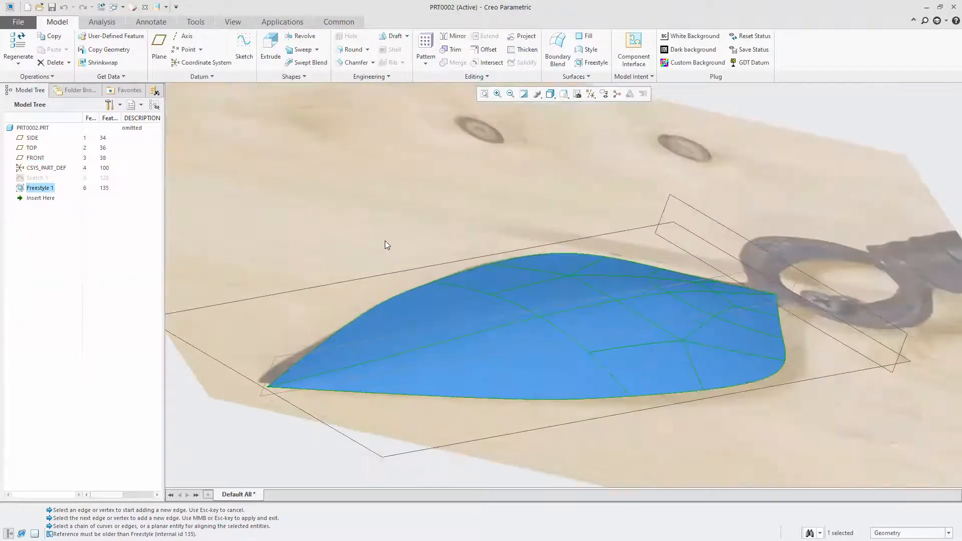
scroll(386, 243, "down", 2)
scroll(497, 264, "up", 2)
scroll(498, 264, "up", 3)
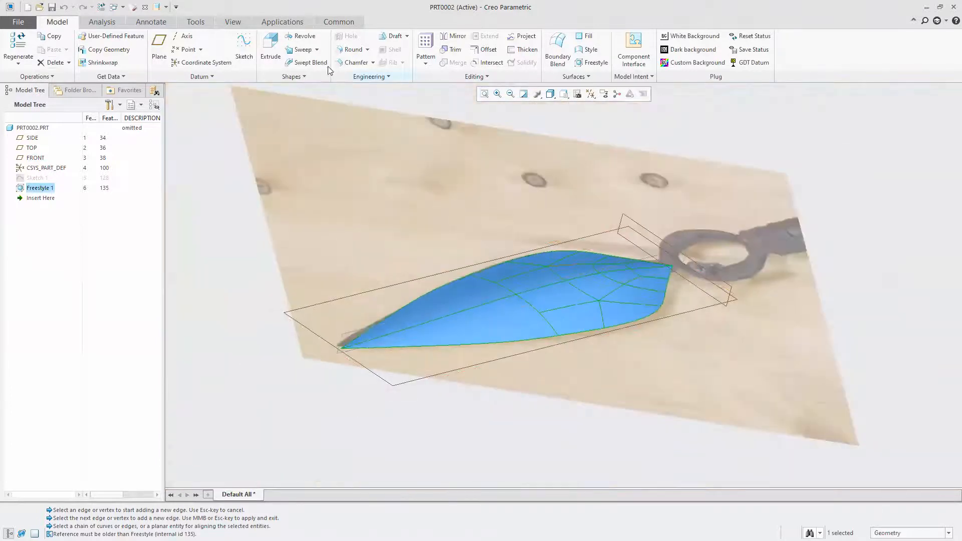
Hide the reference spear photo and accept the image settings
left_click(233, 22)
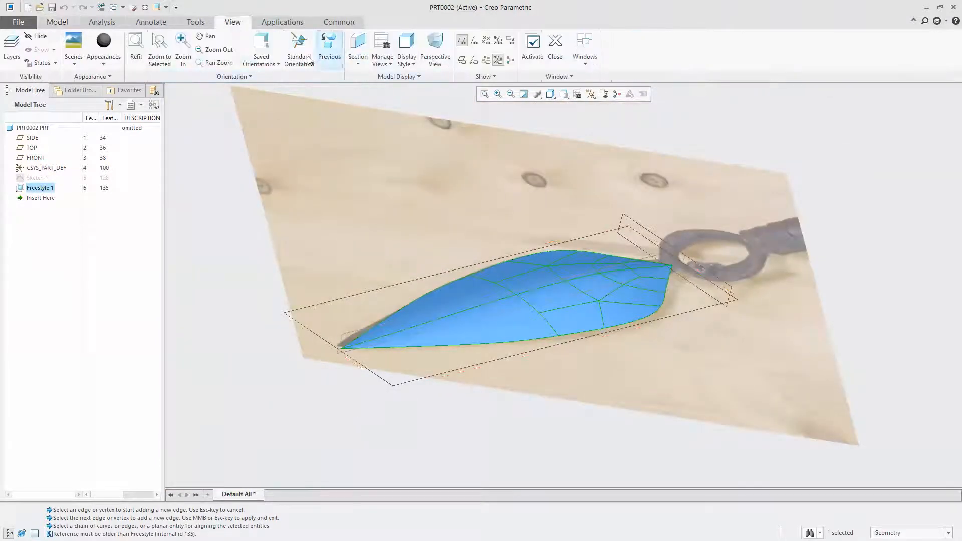
left_click(395, 75)
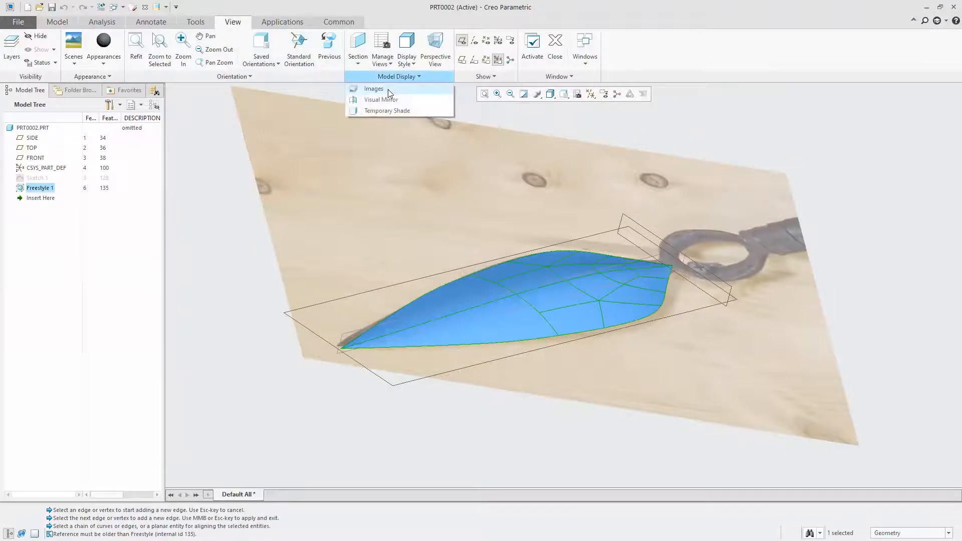
left_click(388, 89)
left_click(173, 37)
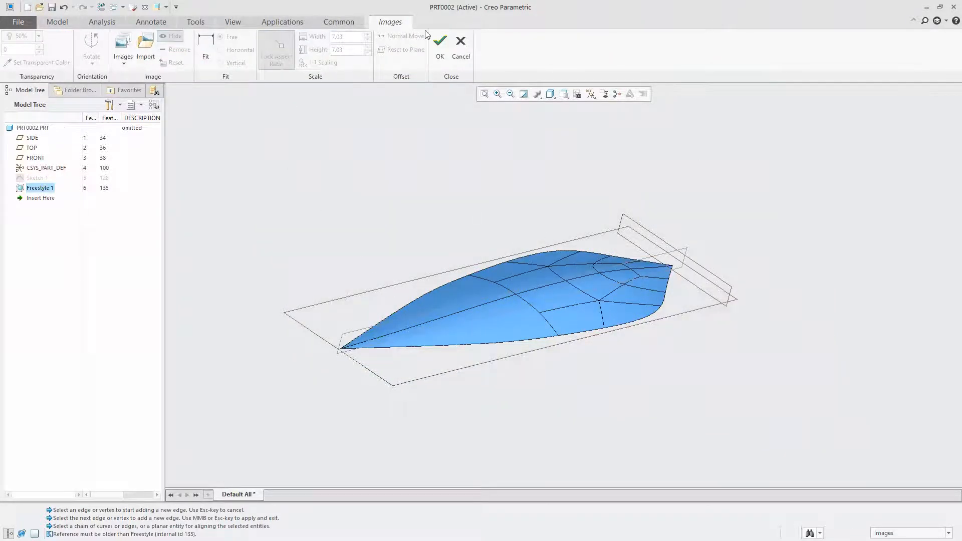
left_click(439, 47)
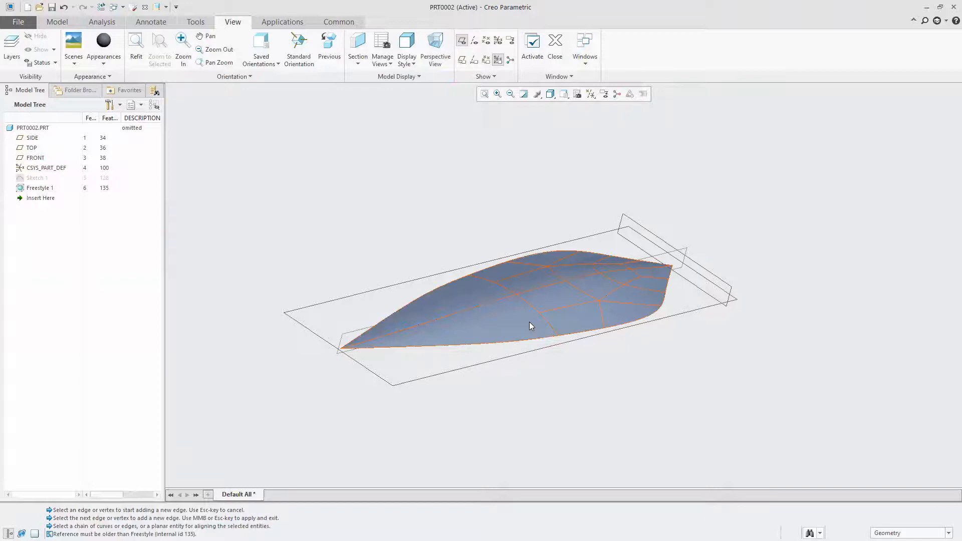
Start an Offset of the whole Freestyle blade quilt with a distance of 0.015
left_click(530, 324)
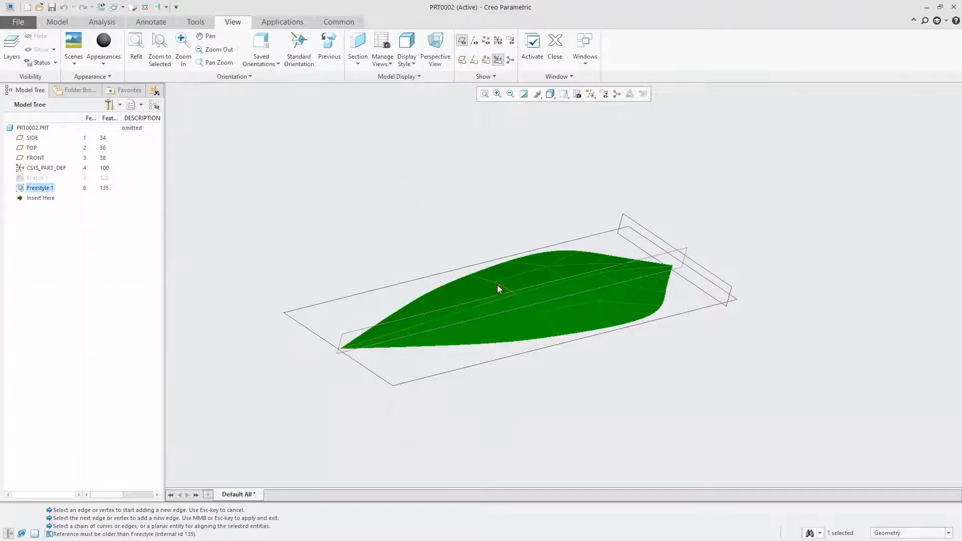
right_click(411, 182)
left_click(441, 150)
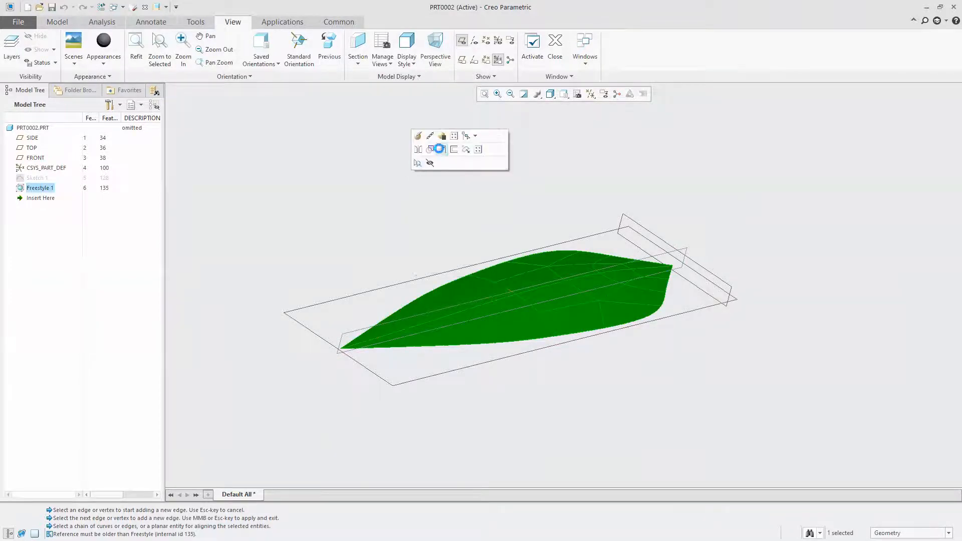
middle_click_drag(437, 380, 454, 353)
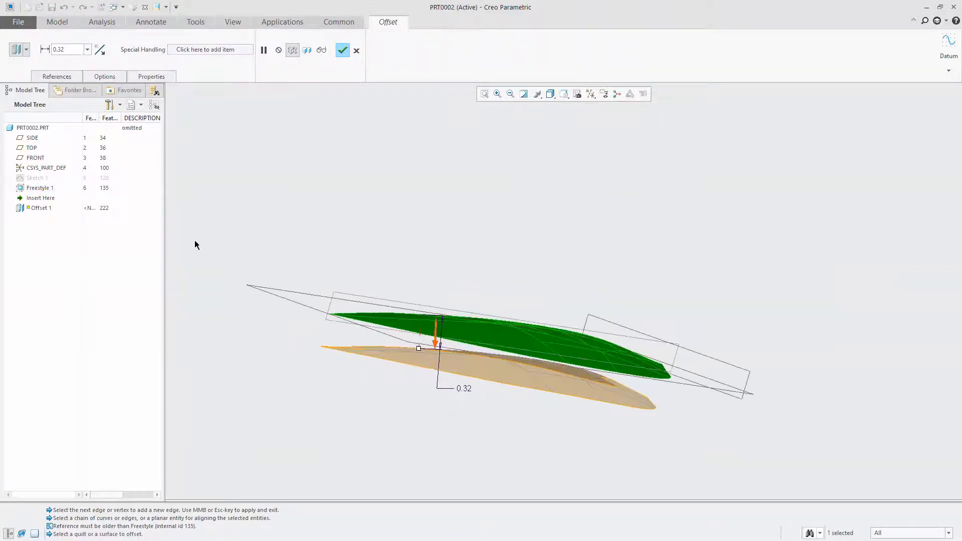
double_click(462, 390)
type("0.015")
key("Return")
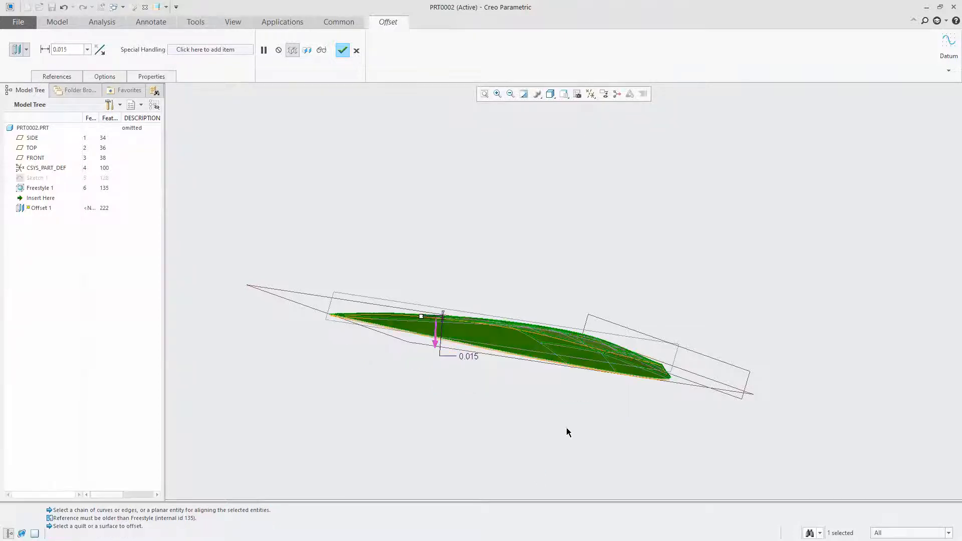
Flip the offset to the other side of the blade surface and complete the offset feature
left_click(100, 49)
scroll(340, 324, "up", 4)
mouse_move(322, 314)
middle_mouse_down()
mouse_move(333, 304)
mouse_move(332, 316)
middle_mouse_up()
scroll(296, 320, "down", 2)
mouse_move(467, 358)
middle_mouse_down()
mouse_move(328, 308)
mouse_move(388, 324)
middle_mouse_up()
left_click(342, 49)
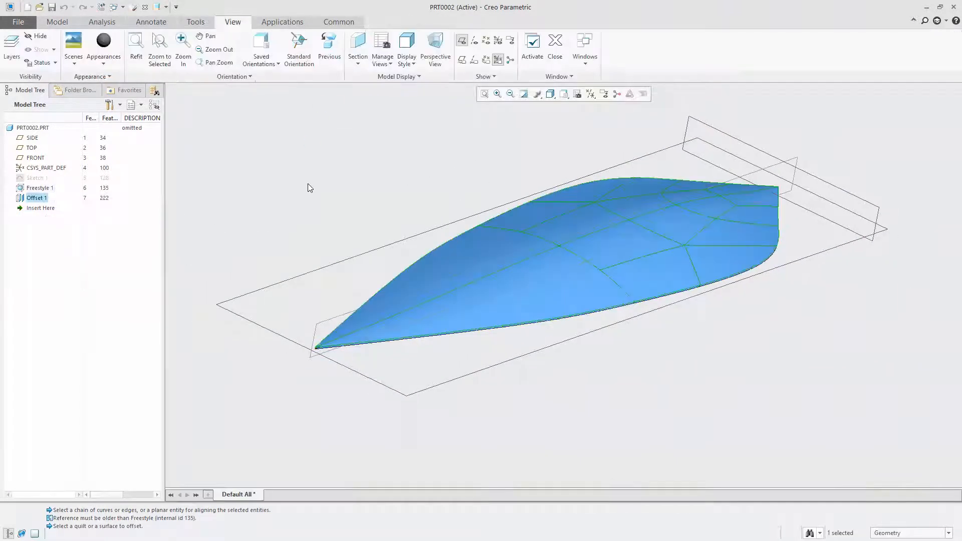
left_click(40, 189)
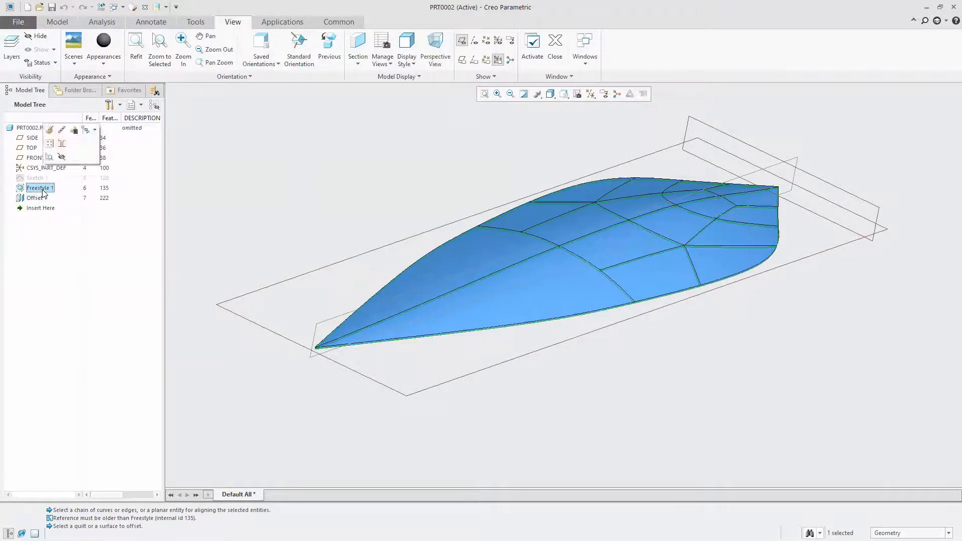
right_click(42, 189)
left_click(52, 145)
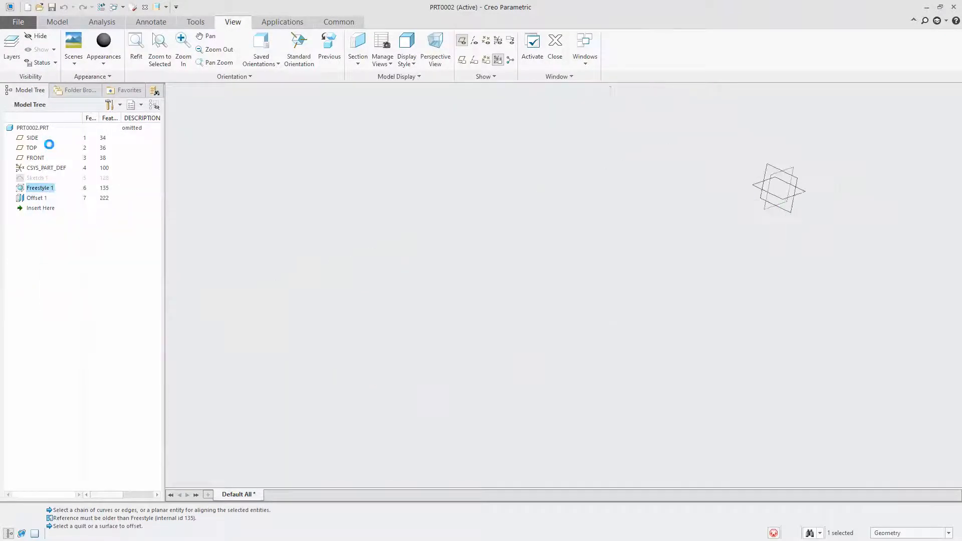
middle_click_drag(601, 333, 609, 311)
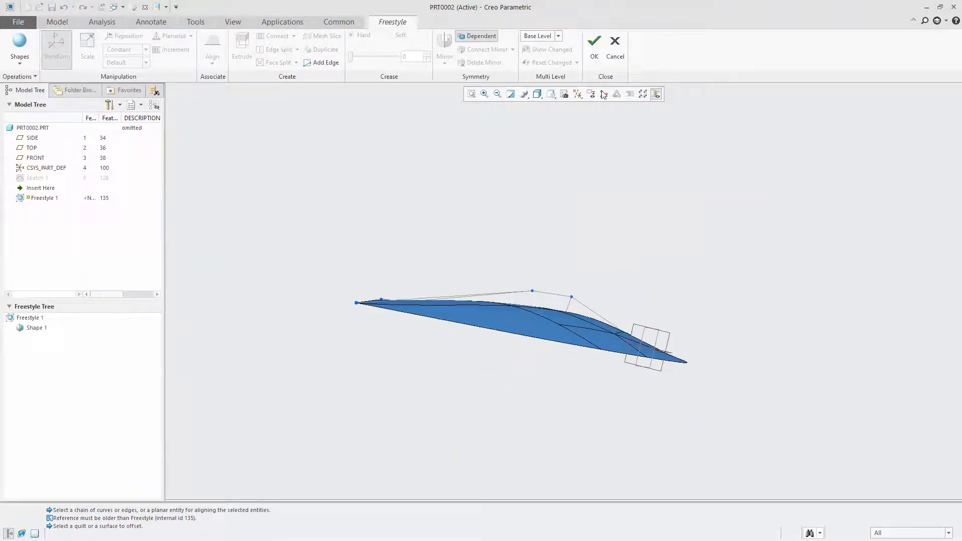
left_click(594, 45)
Mirror the Offset 1 surface about the FRONT datum plane
left_click(36, 198)
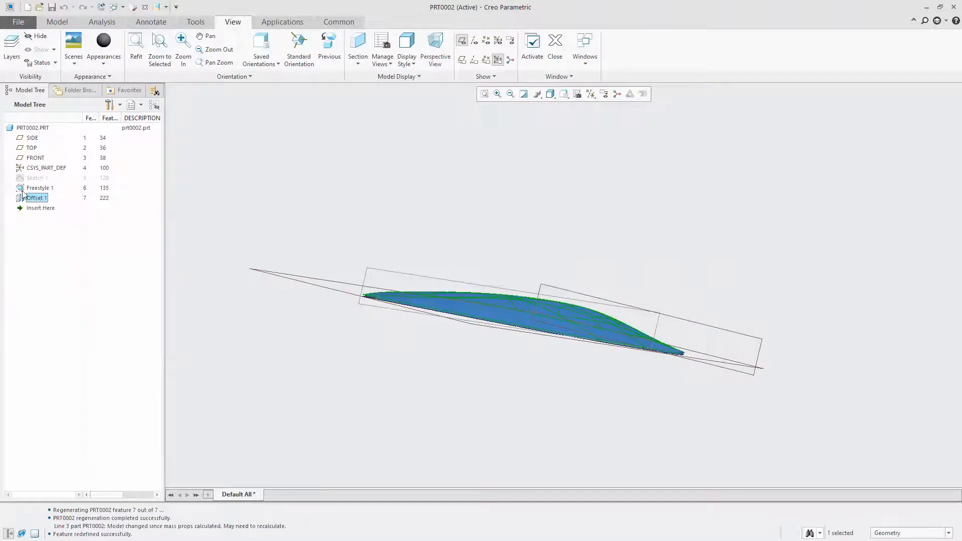
left_click(38, 199)
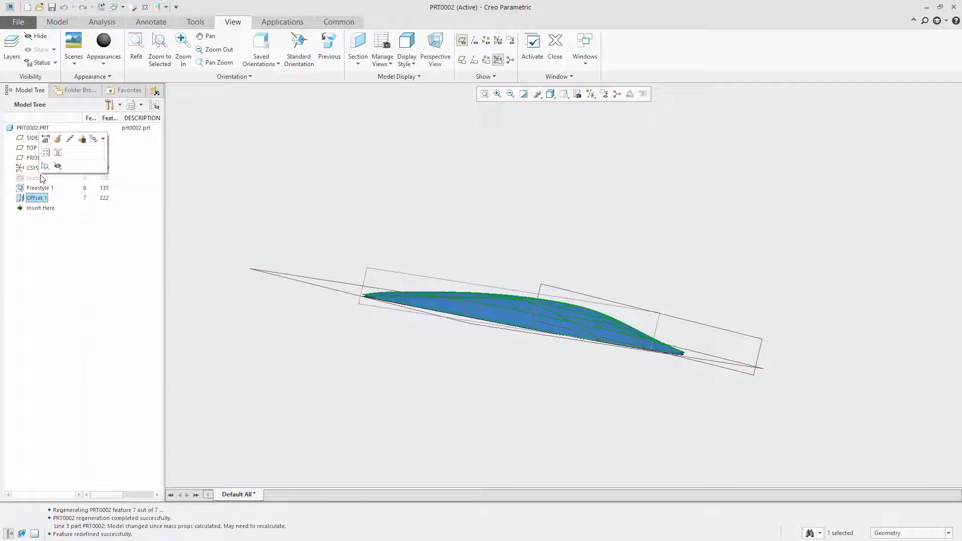
left_click(55, 158)
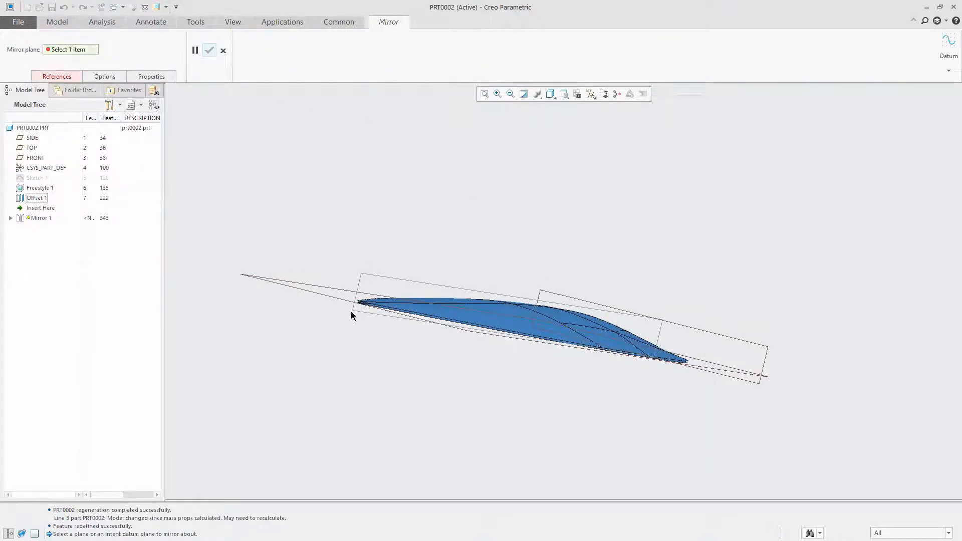
left_click(301, 285)
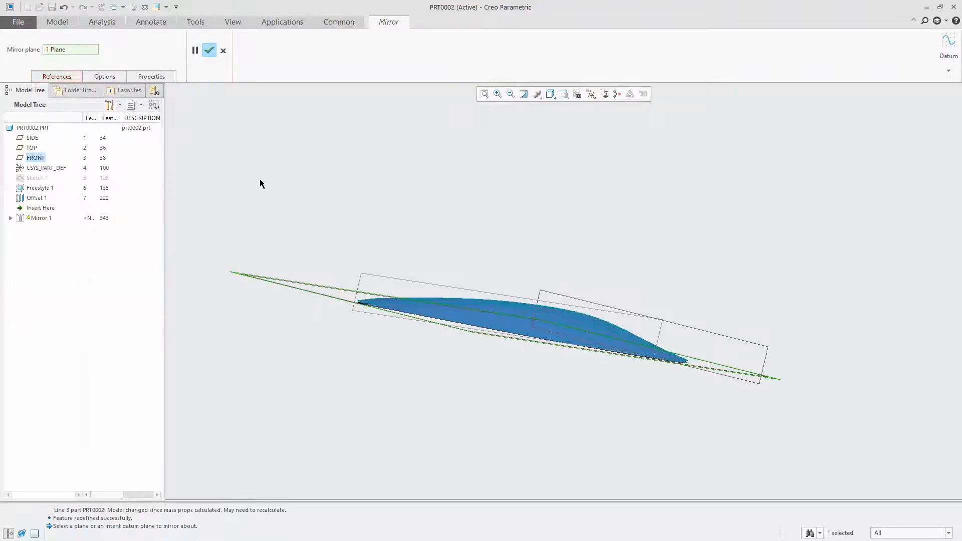
left_click(209, 50)
left_click(426, 214)
Hide the original Freestyle 1 surface so only the offset surface and its mirrored copy are displayed
scroll(409, 302, "down", 4)
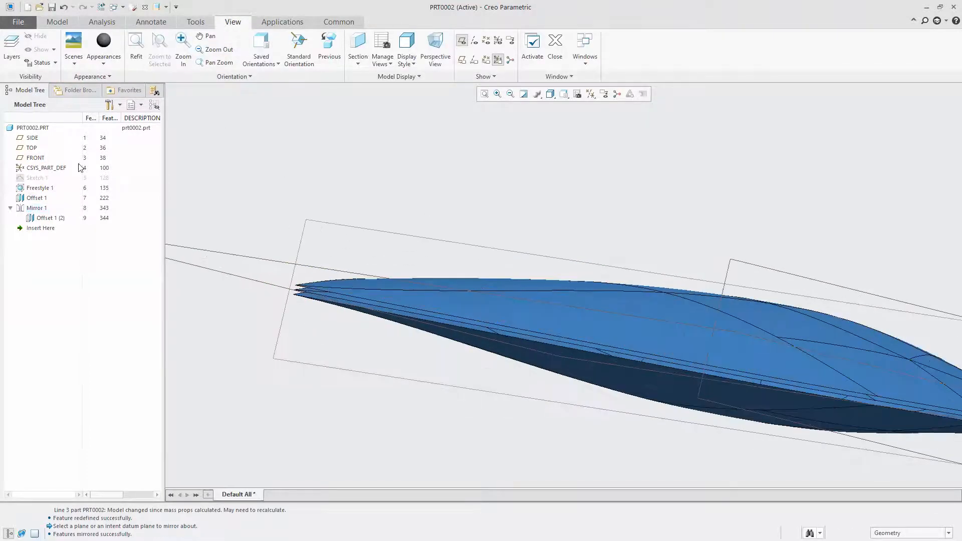
left_click(36, 188)
right_click(36, 188)
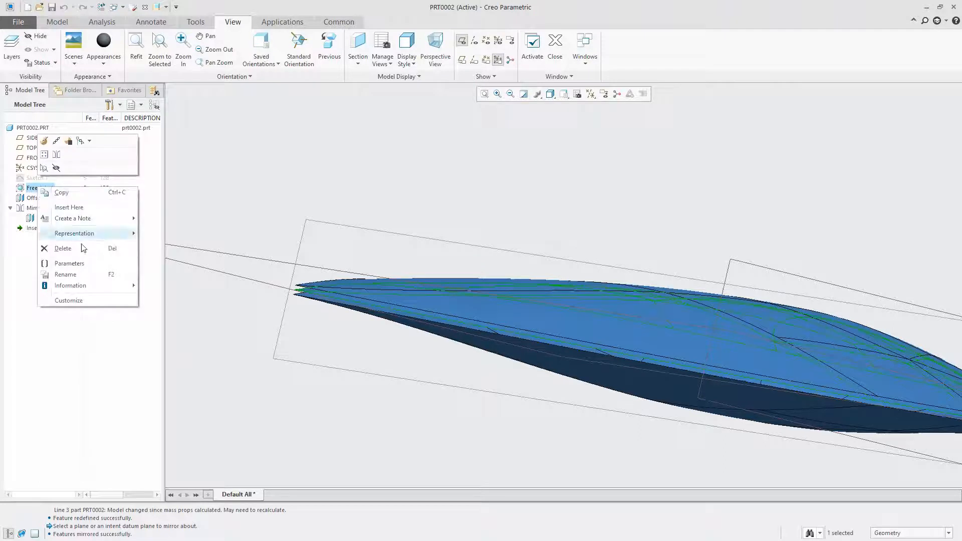
left_click(56, 167)
middle_click_drag(451, 245, 394, 279)
middle_click_drag(497, 266, 620, 208)
middle_click_drag(487, 202, 538, 186)
left_click(58, 21)
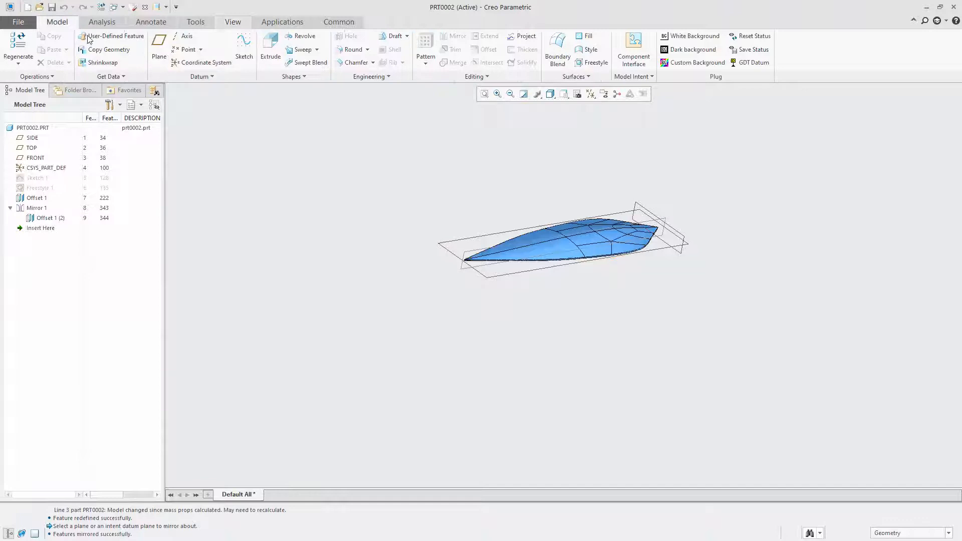
Start a Boundary Blend and set its first chain to the intent edge around the mirrored offset surface's perimeter
left_click(558, 51)
scroll(560, 255, "down", 2)
scroll(560, 255, "down", 3)
scroll(620, 251, "up", 4)
scroll(627, 242, "down", 2)
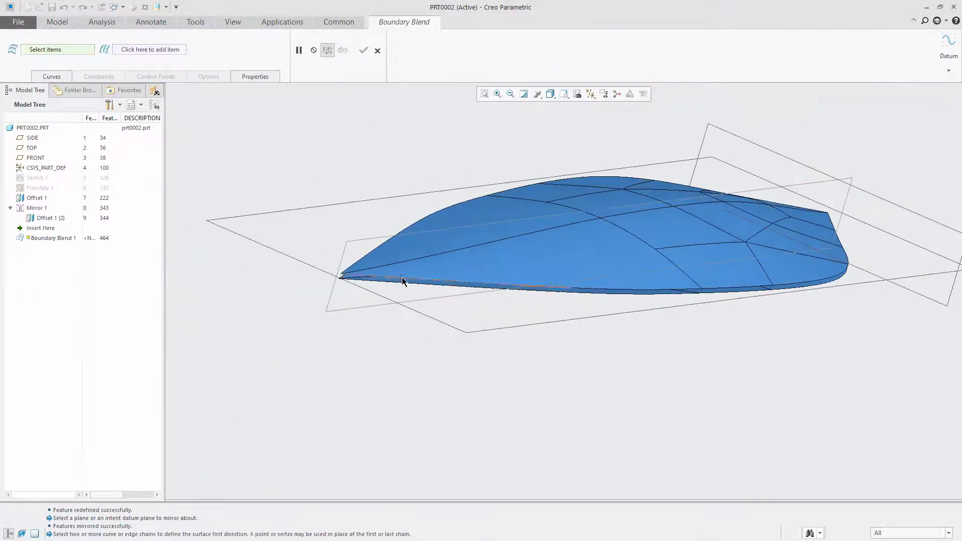
scroll(403, 279, "down", 3)
left_click(435, 294)
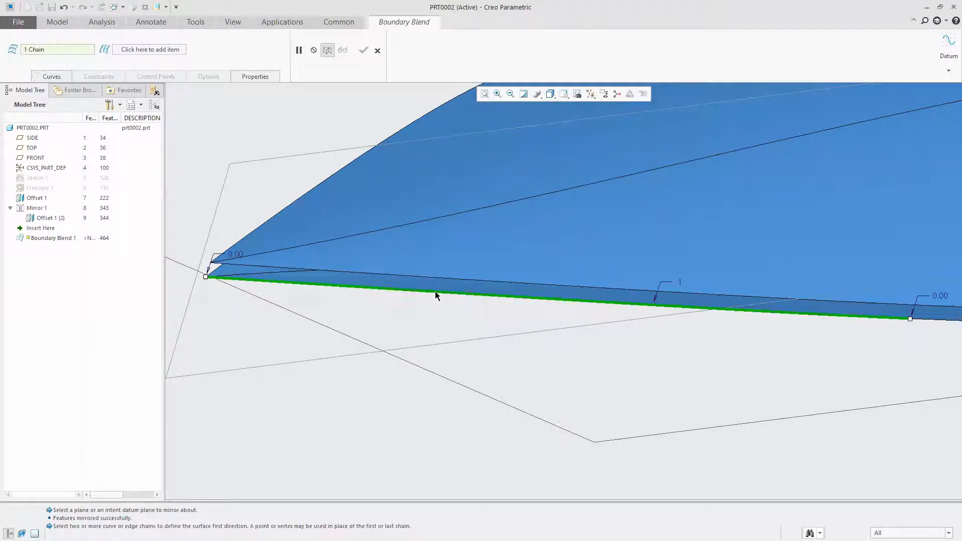
right_click(402, 289)
left_click(440, 319)
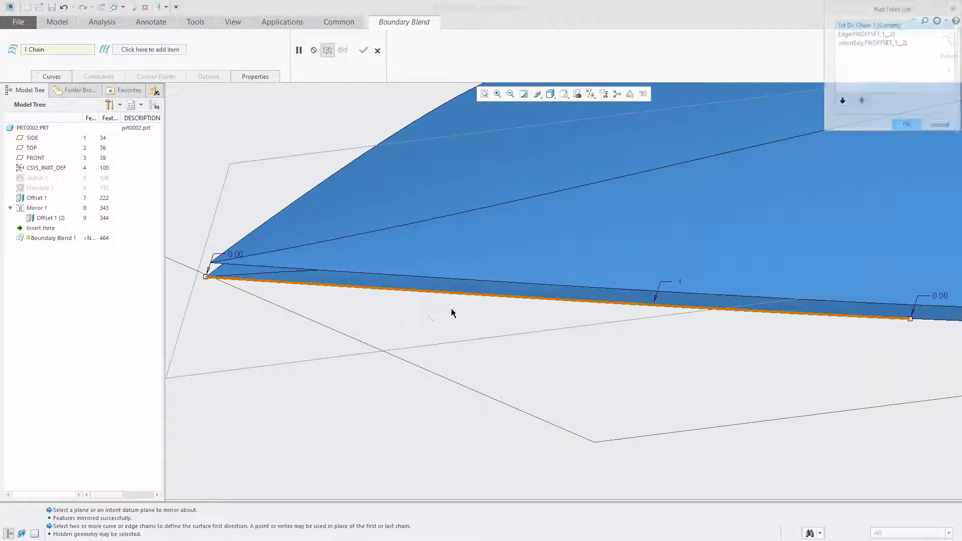
left_click(868, 43)
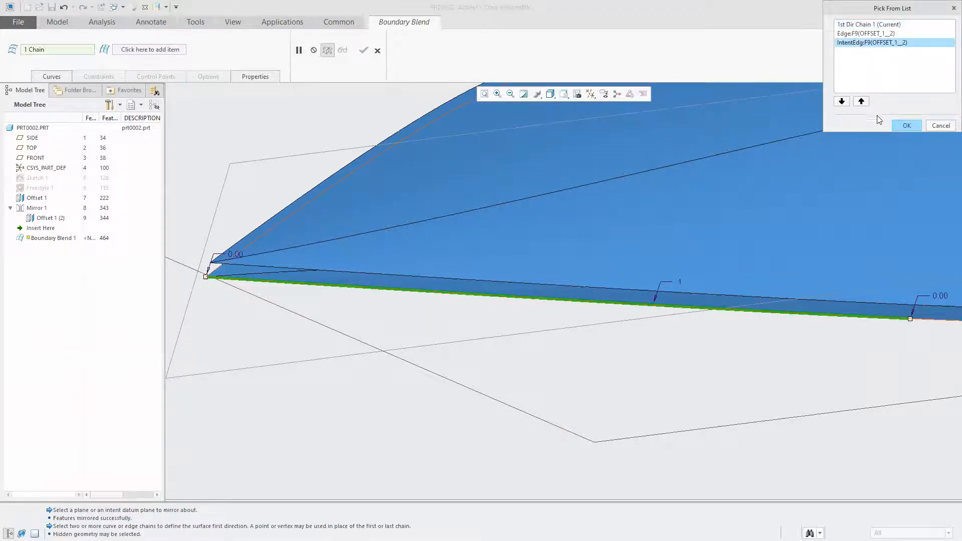
left_click(905, 125)
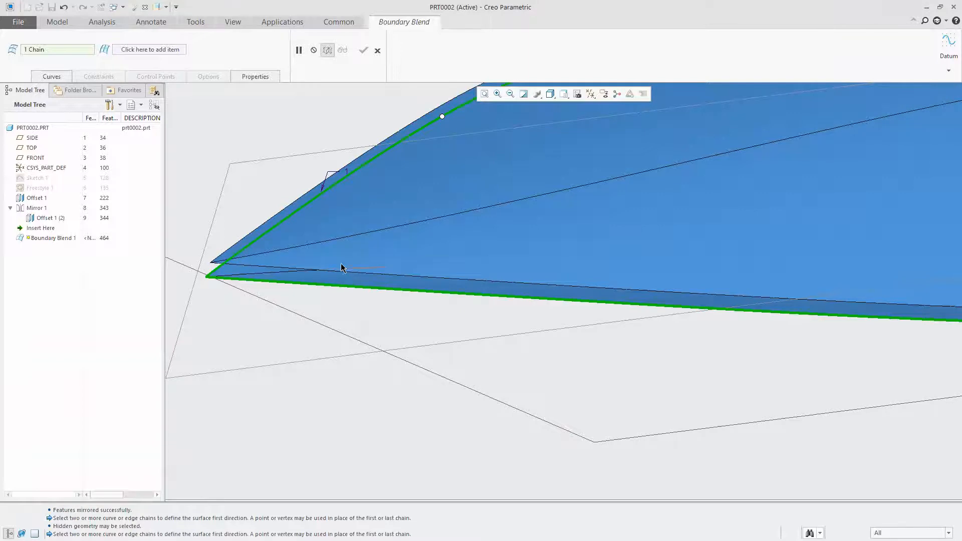
Set the blend's second chain to the intent edge of the Offset 1 surface and complete the Boundary Blend
left_click(361, 274, "ctrl")
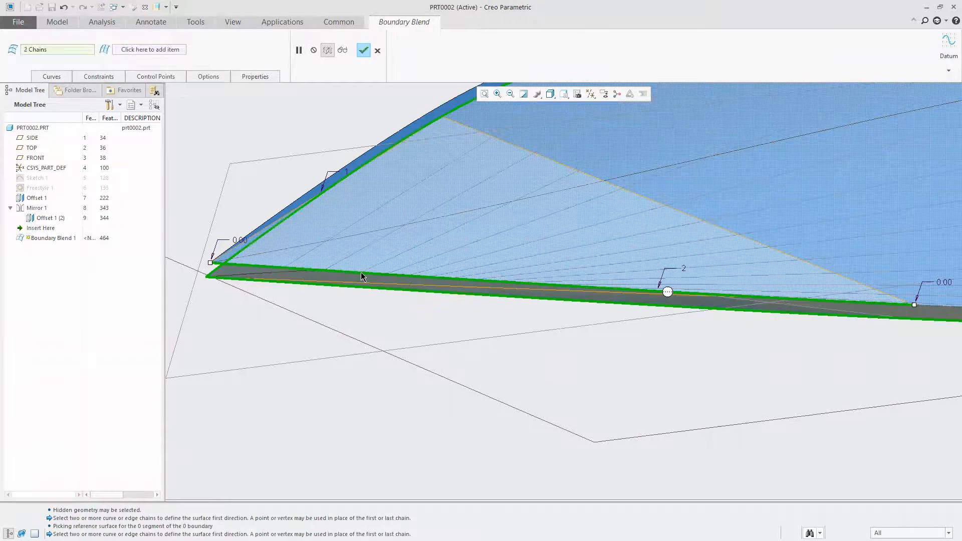
right_click(364, 275)
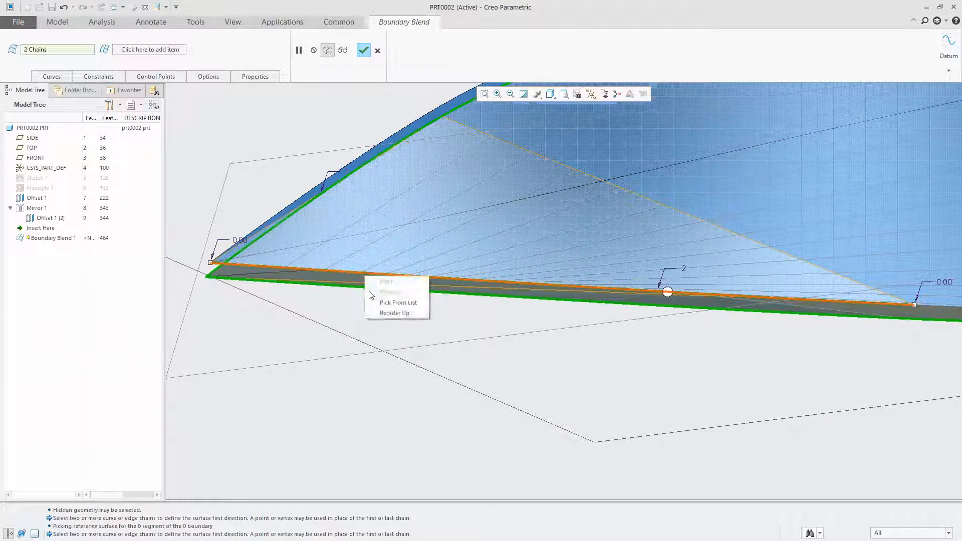
left_click(398, 302)
left_click(862, 43)
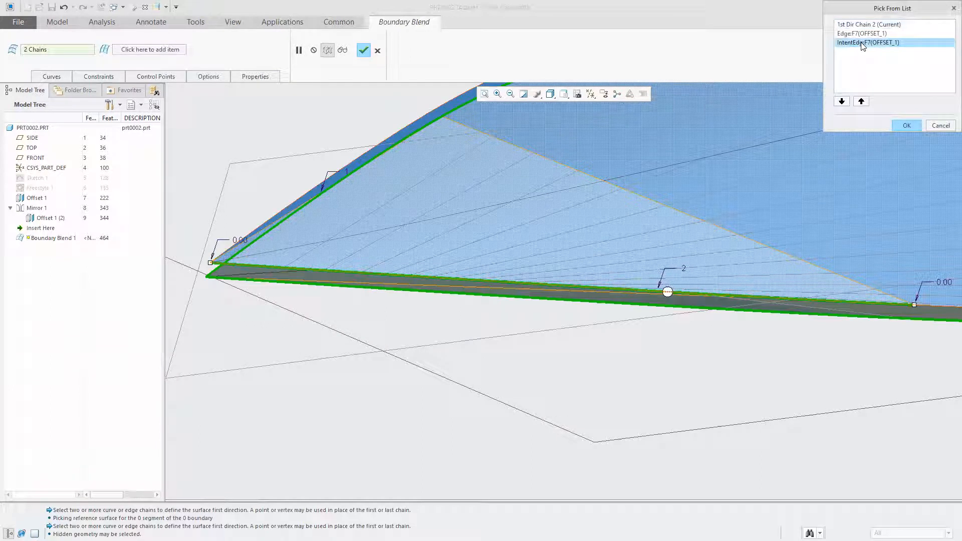
left_click(905, 125)
middle_click_drag(305, 320, 240, 304, "ctrl")
scroll(236, 302, "down", 5)
middle_click_drag(332, 327, 302, 350)
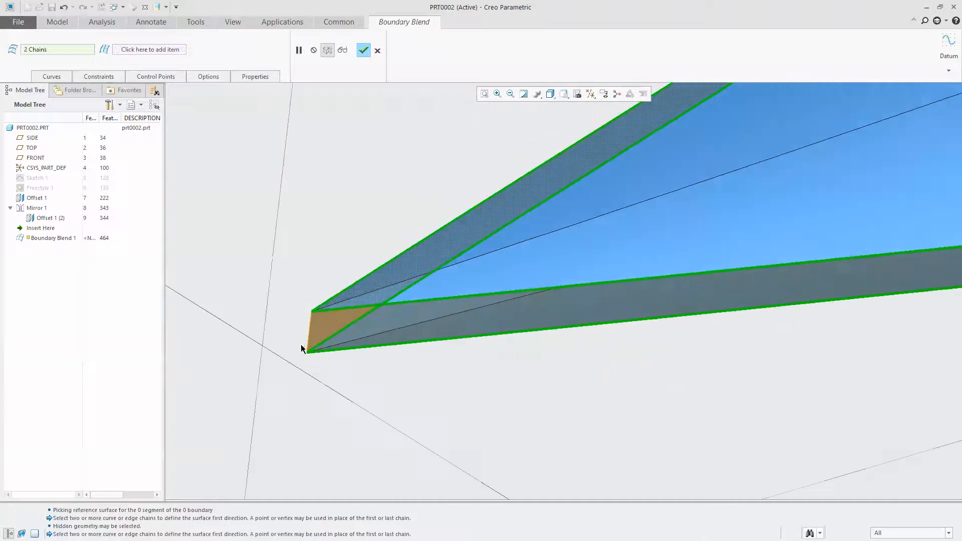
left_click(363, 51)
Merge the Offset 1 face, the Boundary Blend edge band and the mirrored face into one closed quilt
middle_click_drag(356, 262, 361, 236)
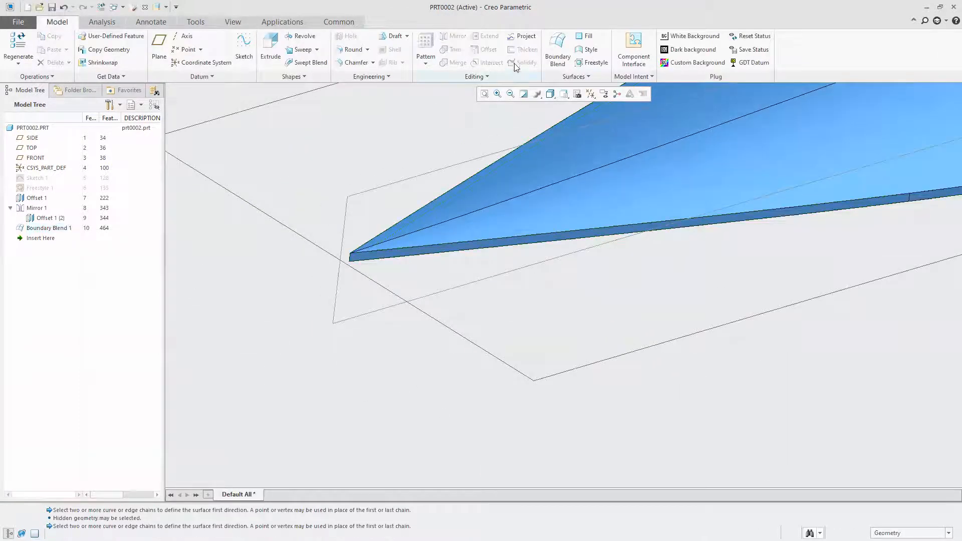
middle_click_drag(379, 361, 419, 225)
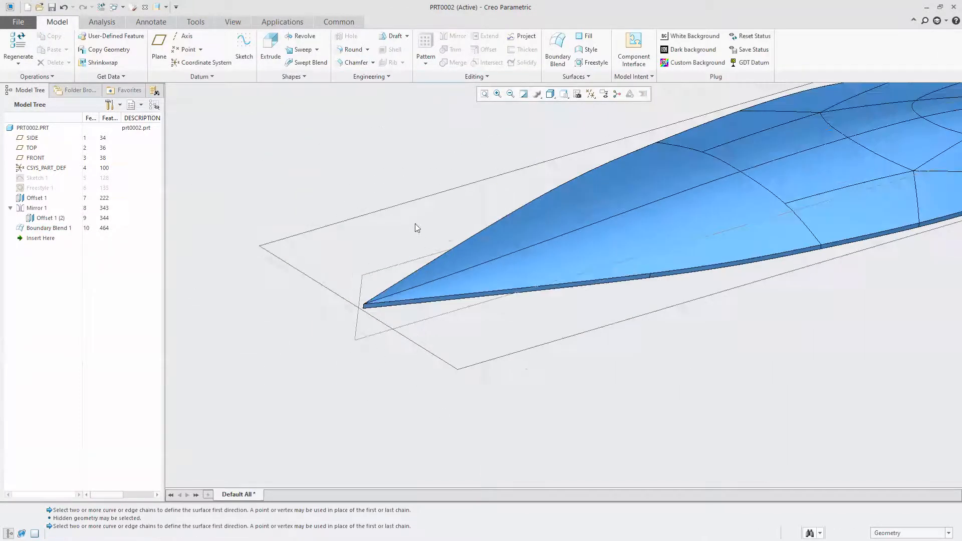
left_click(661, 222)
scroll(400, 325, "down", 4)
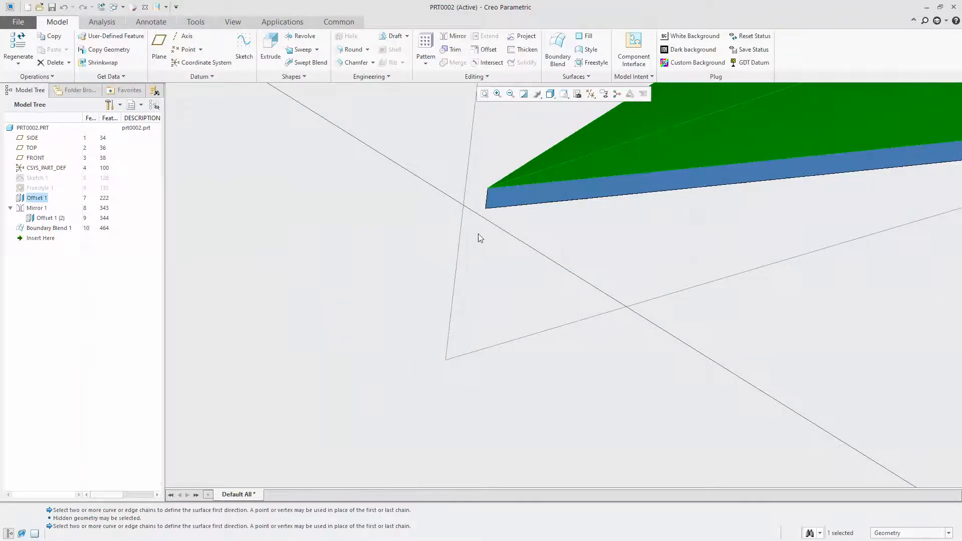
left_click(510, 196, "ctrl")
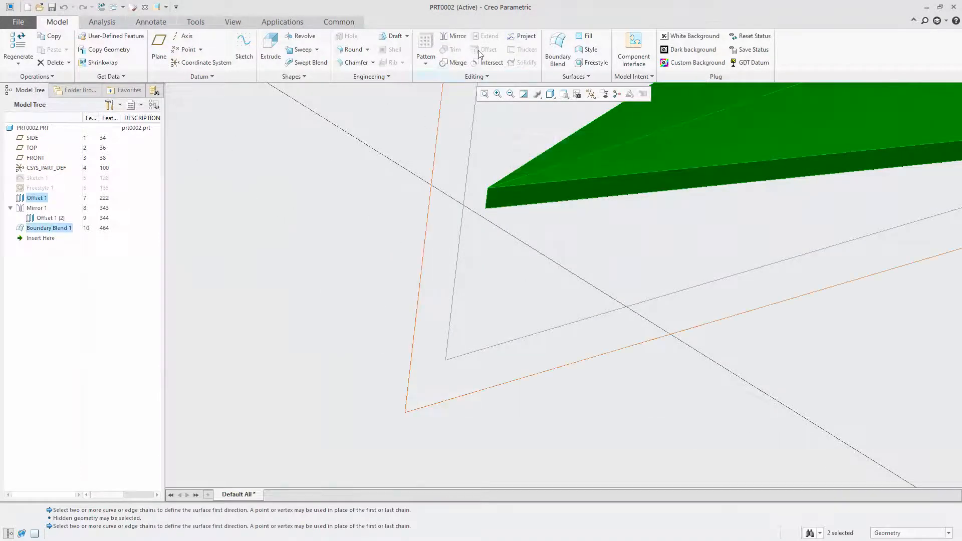
left_click(455, 62)
middle_click_drag(354, 355, 370, 316)
left_click(611, 323, "ctrl")
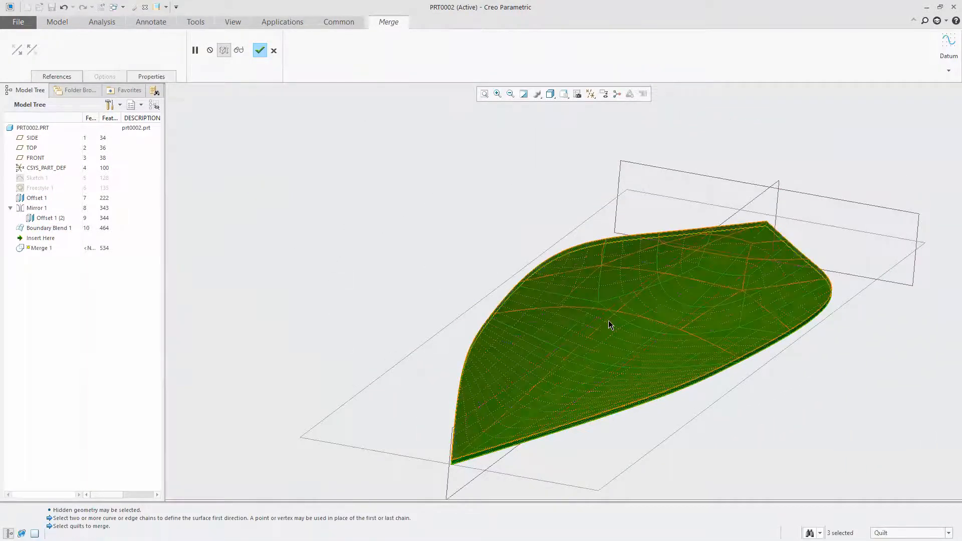
left_click(259, 51)
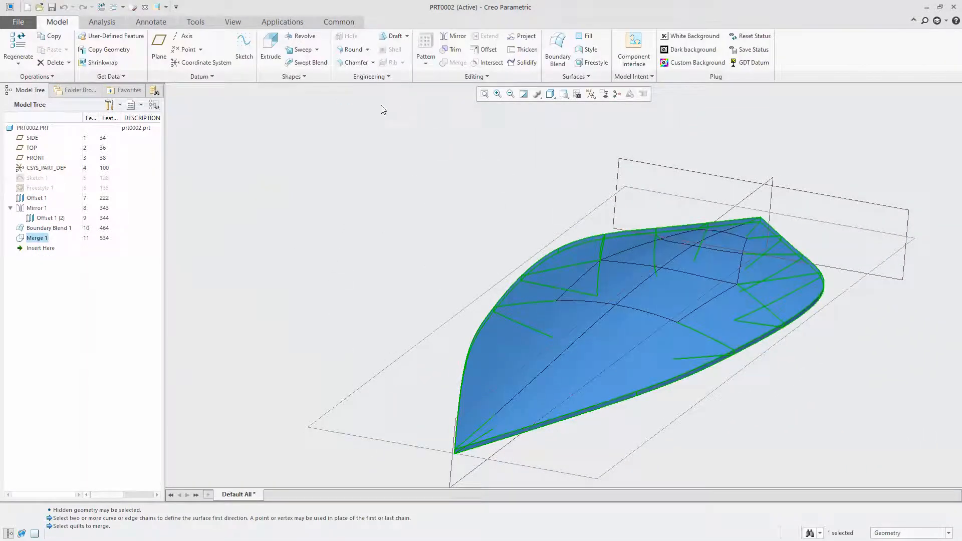
Solidify the merged blade quilt into a solid body
left_click(527, 63)
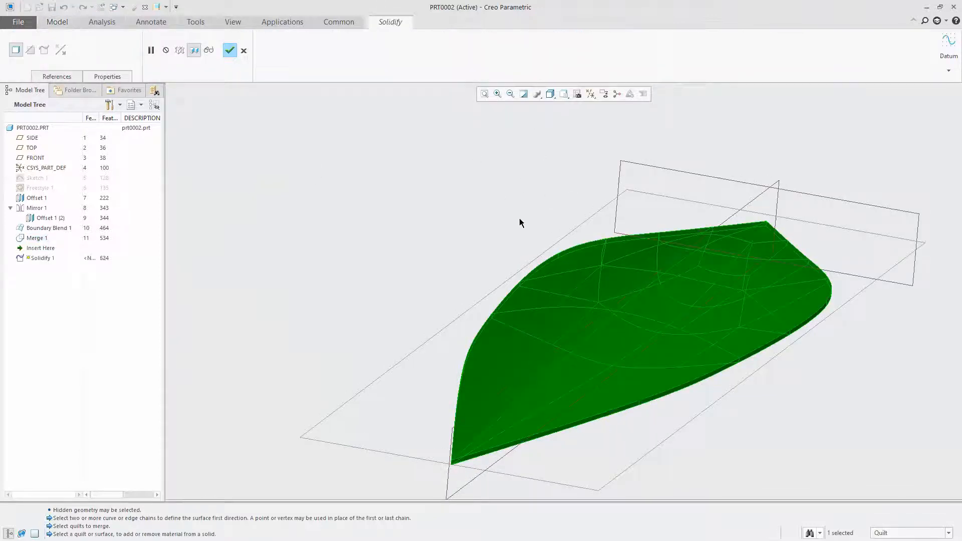
scroll(520, 223, "down", 10)
left_click(229, 52)
Intersect the FRONT datum plane with the solid blade's intent surfaces to create a curve around the blade's edge
scroll(562, 310, "up", 10)
scroll(592, 251, "down", 4)
middle_click_drag(594, 252, 346, 288)
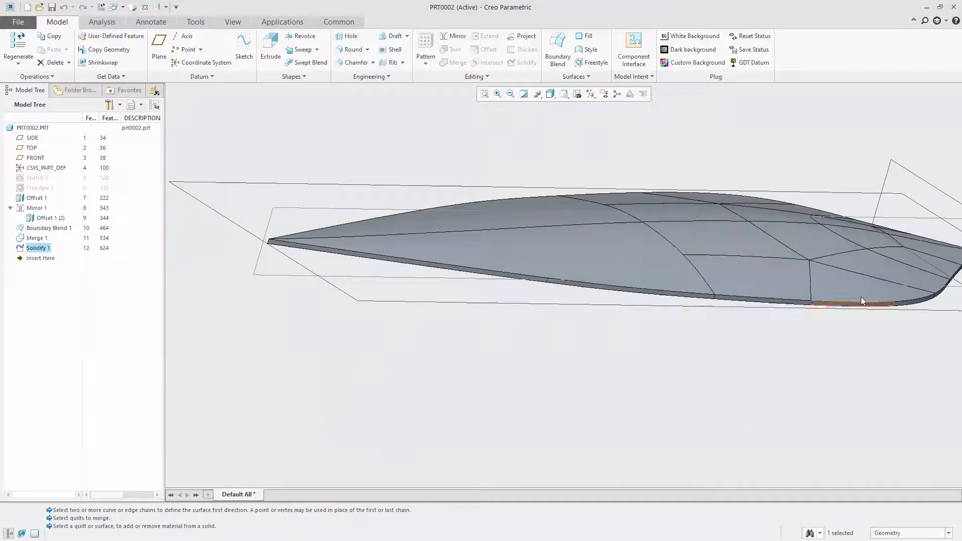
middle_click_drag(274, 297, 282, 321)
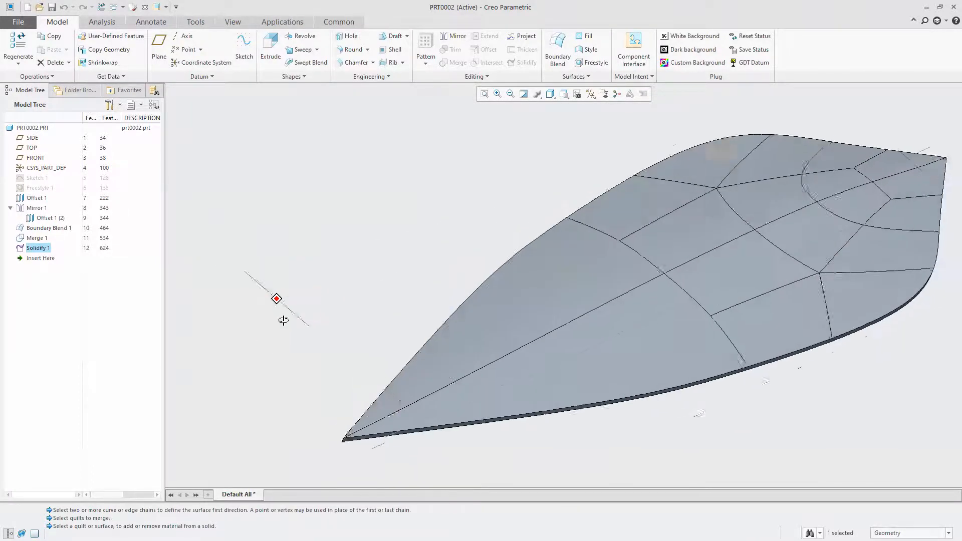
scroll(281, 250, "up", 4)
scroll(397, 325, "down", 4)
middle_click_drag(454, 349, 347, 274)
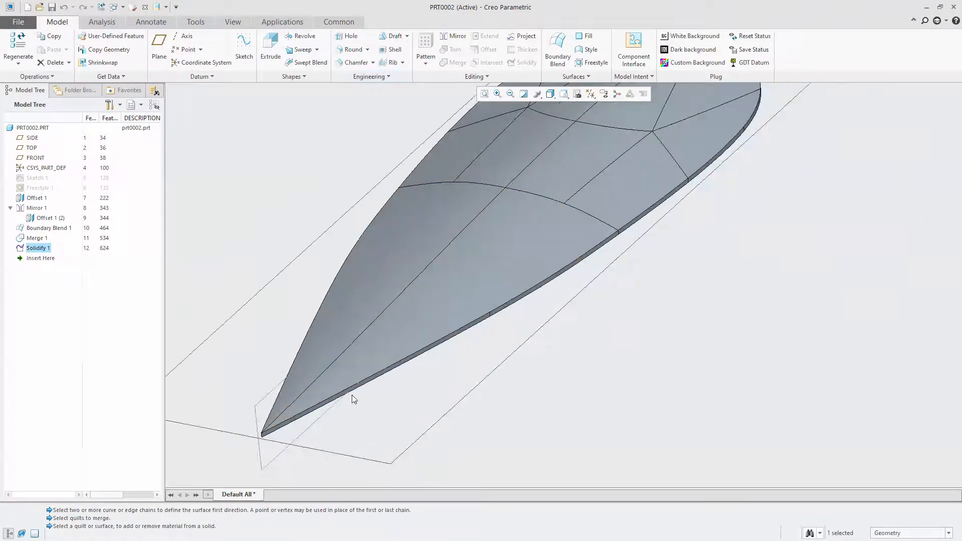
left_click(521, 348)
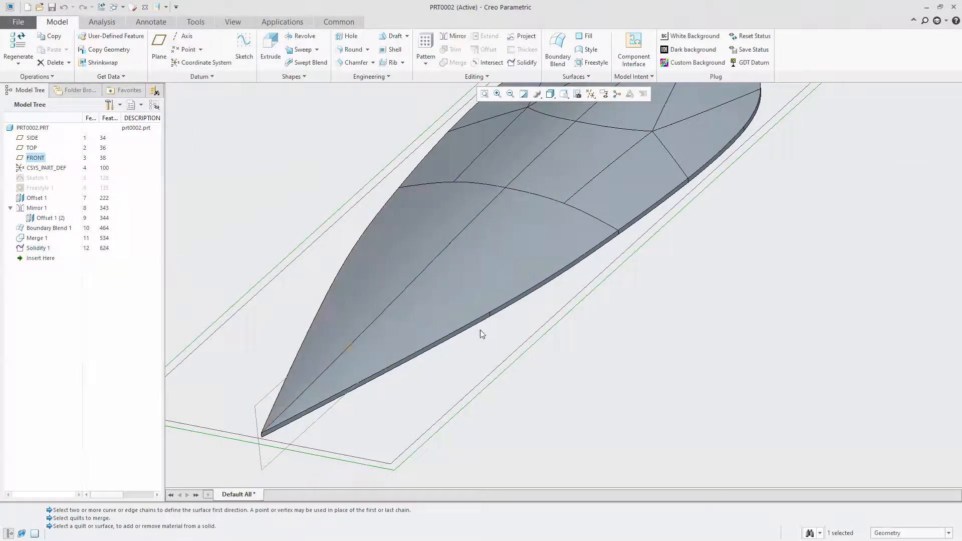
right_click(481, 264)
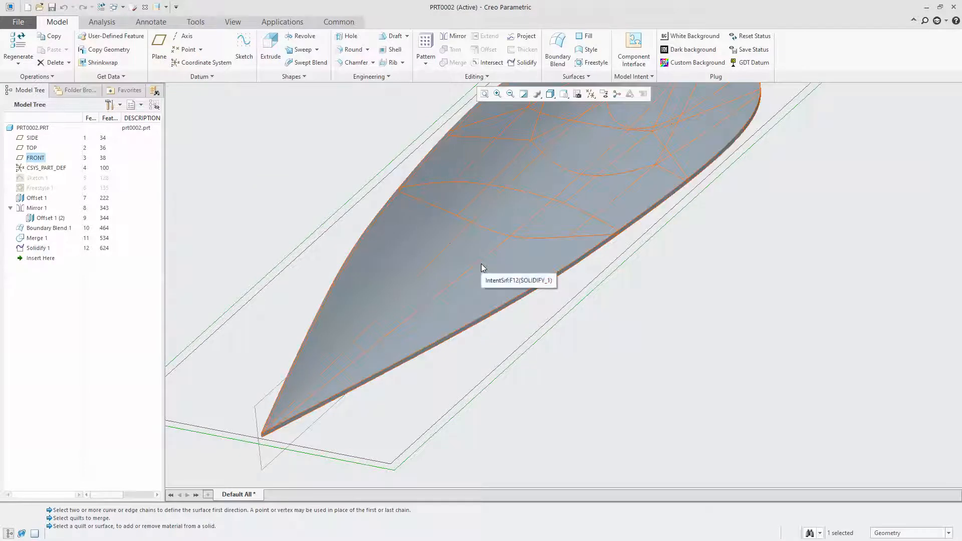
left_click(481, 264)
left_click(485, 61)
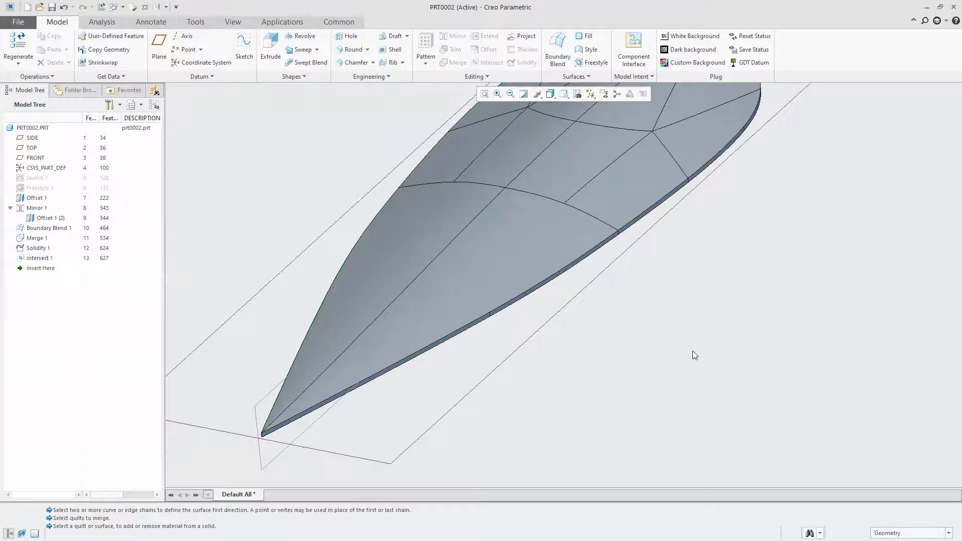
Start a Sweep and use the intersection curve along one side of the blade, from tip to rear corner, as its origin trajectory
scroll(273, 416, "down", 5)
middle_click_drag(464, 339, 342, 367)
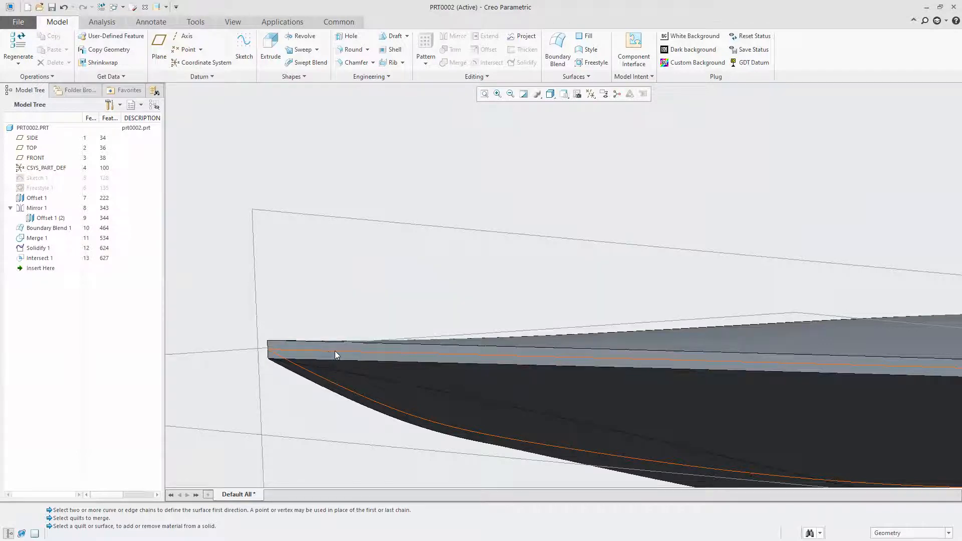
mouse_move(350, 209)
middle_mouse_down()
mouse_move(539, 327)
mouse_move(516, 369)
mouse_move(272, 333)
mouse_move(358, 221)
middle_mouse_up()
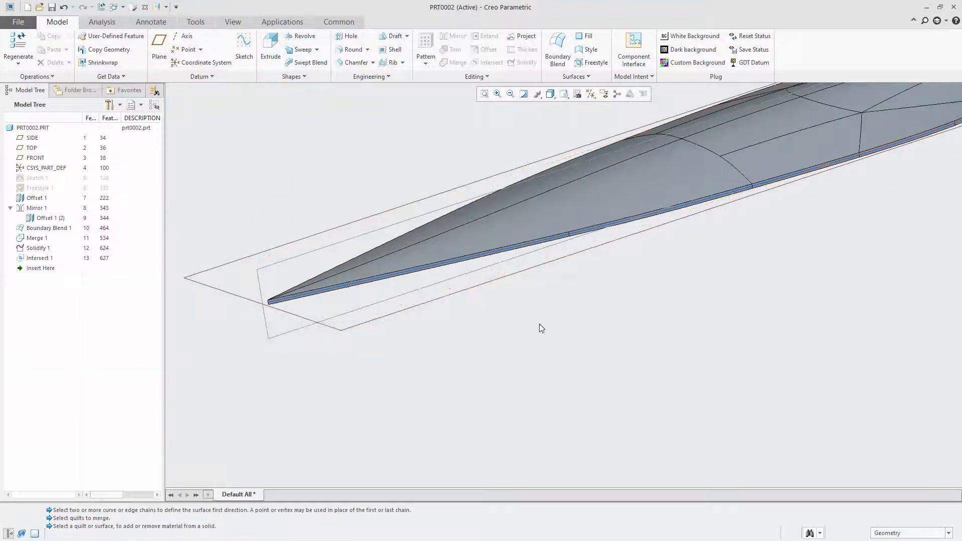
left_click(295, 52)
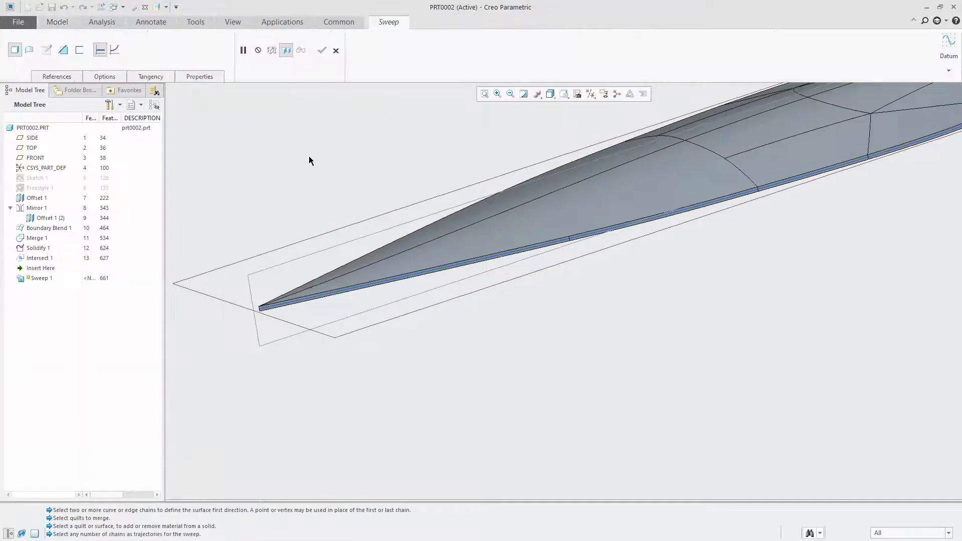
scroll(309, 155, "down", 5)
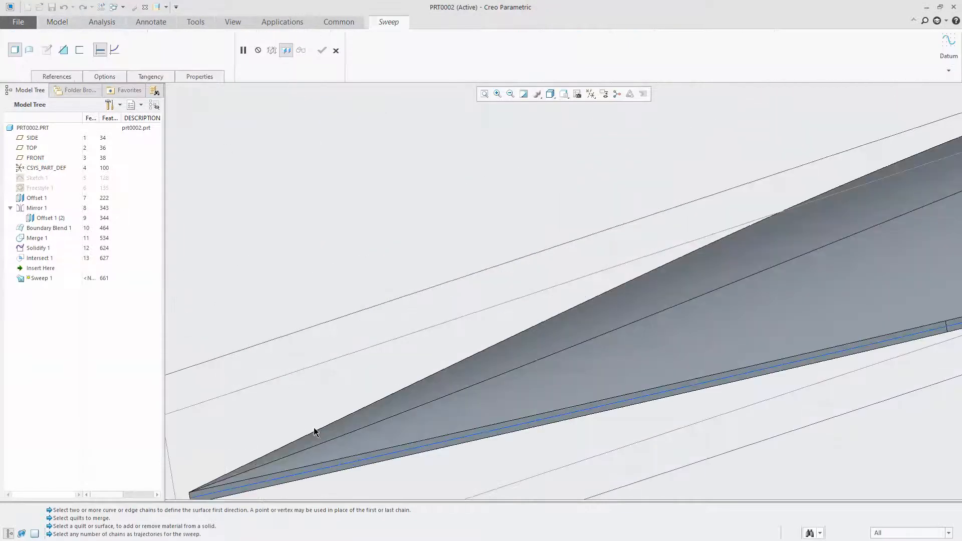
left_click(339, 464)
scroll(562, 337, "up", 5)
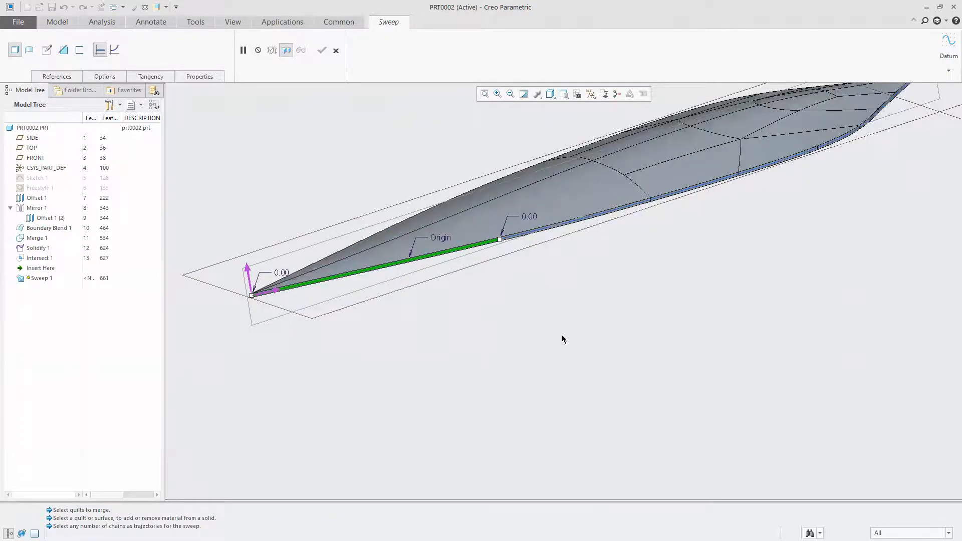
scroll(786, 201, "down", 5)
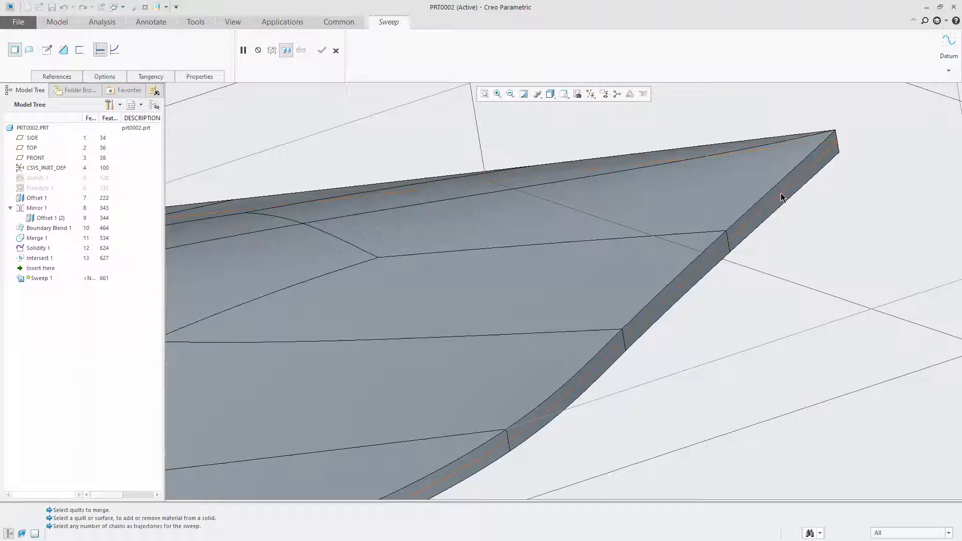
left_click(782, 196)
scroll(785, 194, "up", 5)
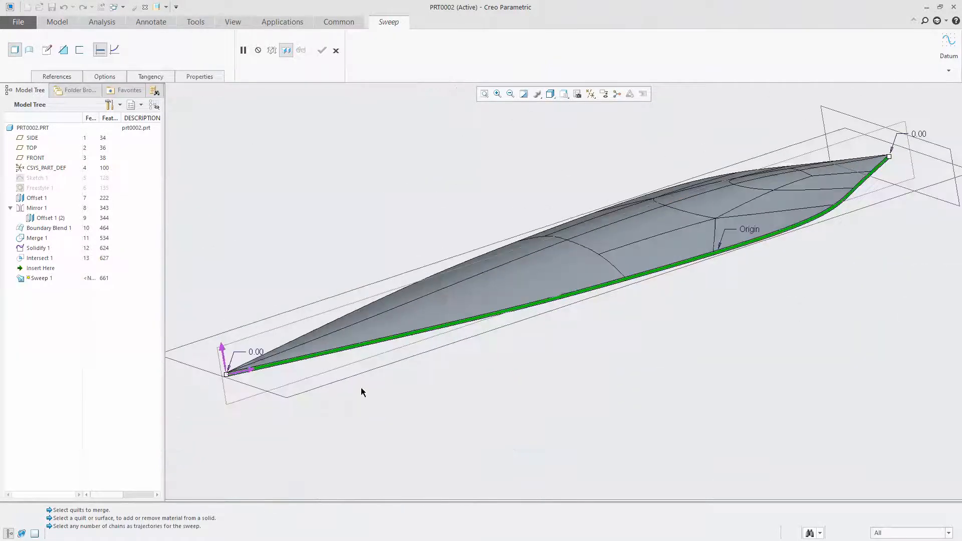
In the sweep section, sketch a line chain sloping from the trajectory origin over the upper blade face and back around to the horizontal reference
left_click(46, 49)
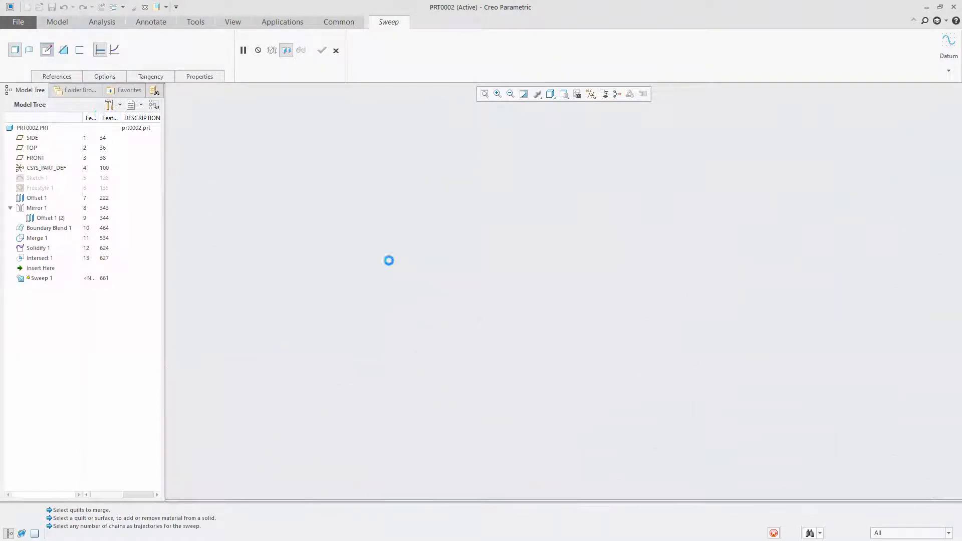
scroll(548, 339, "down", 5)
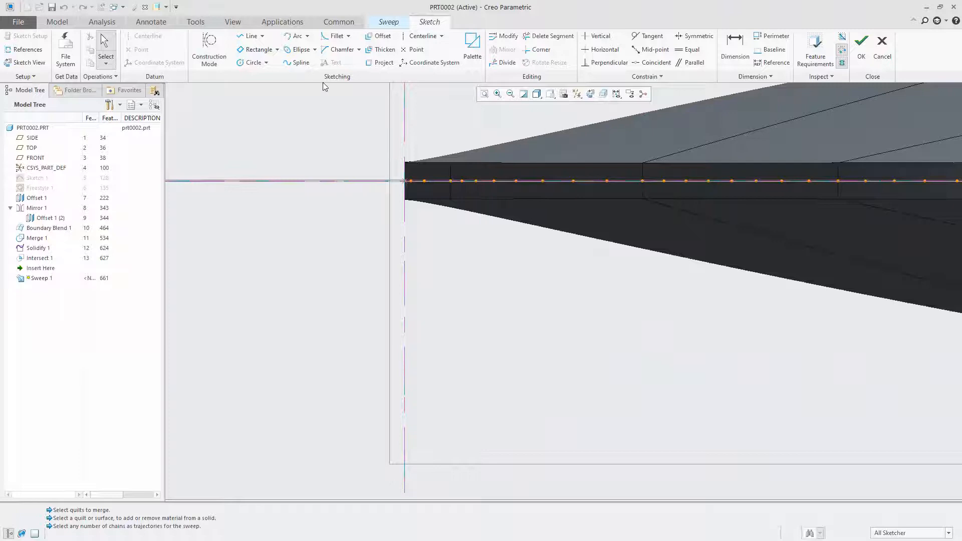
scroll(367, 318, "up", 5)
scroll(465, 171, "down", 3)
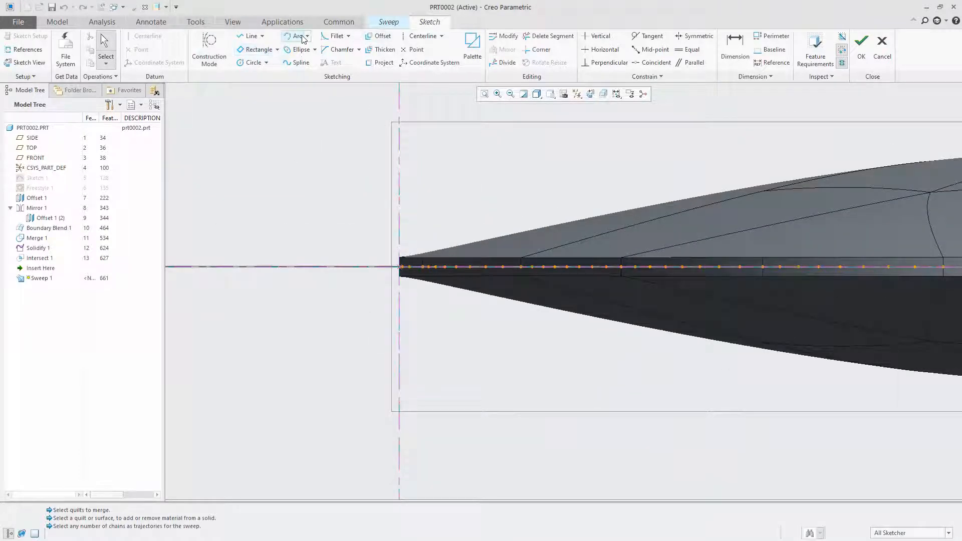
left_click(248, 37)
left_click(399, 267)
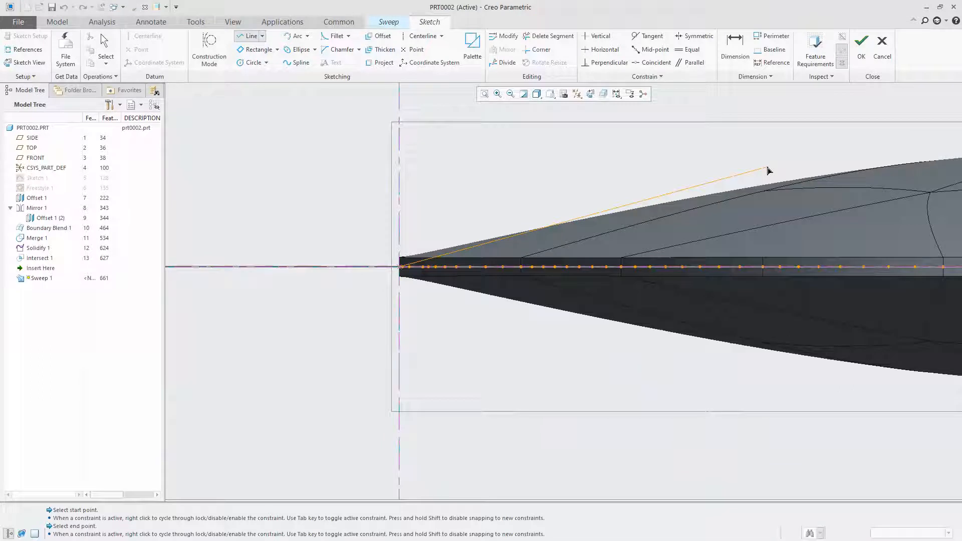
left_click(764, 178)
left_click(763, 157)
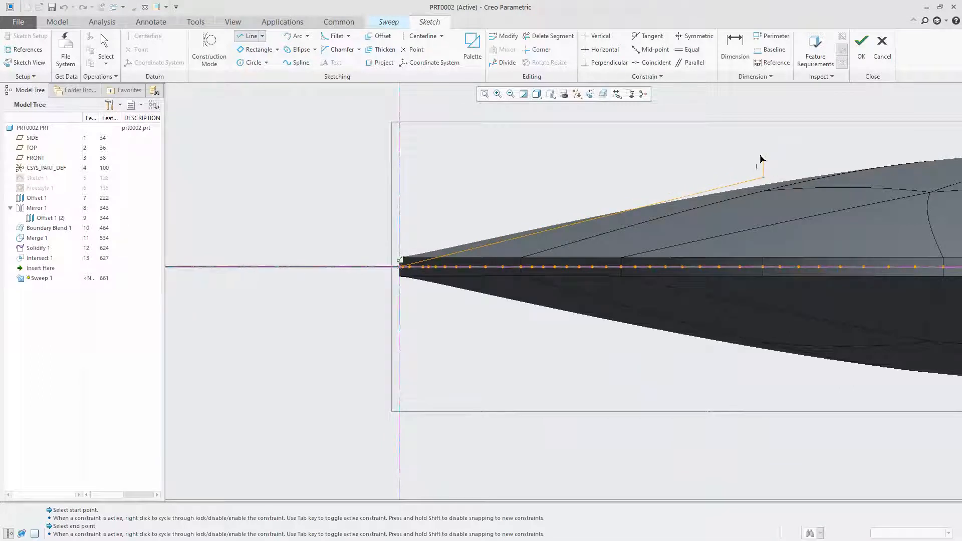
left_click(372, 158)
left_click(372, 268)
middle_click(380, 323)
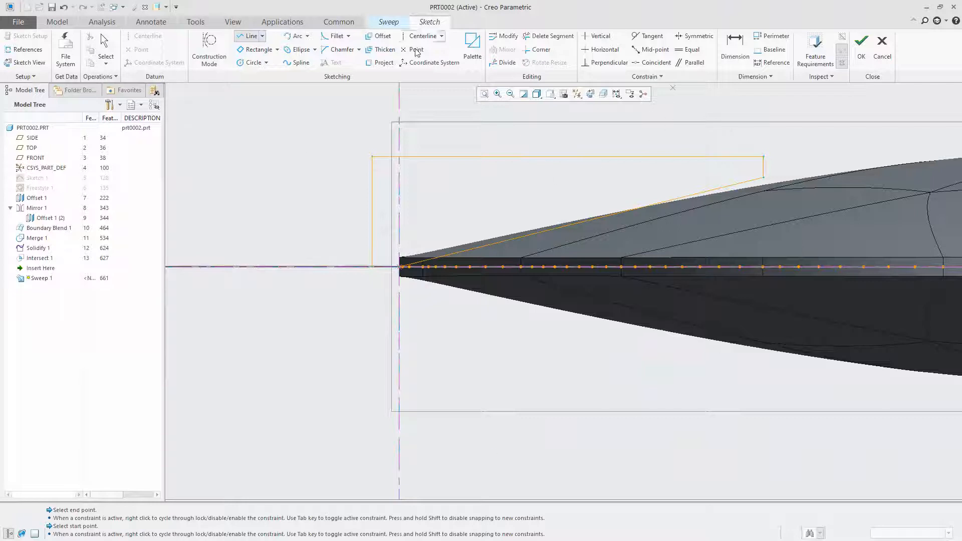
Dimension the angle between the sloped profile line and the horizontal reference and set it to 20 degrees
left_click(748, 50)
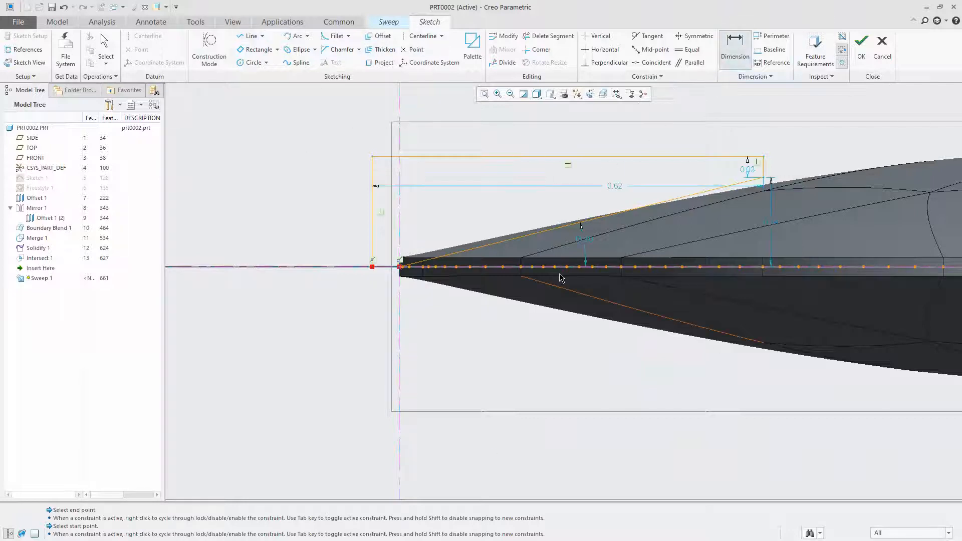
double_click(588, 239)
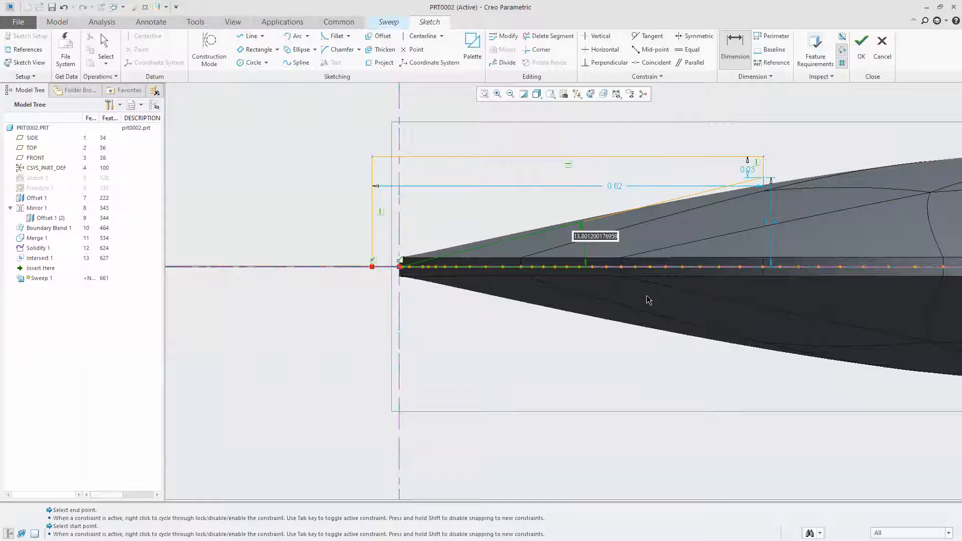
type("20")
key("Return")
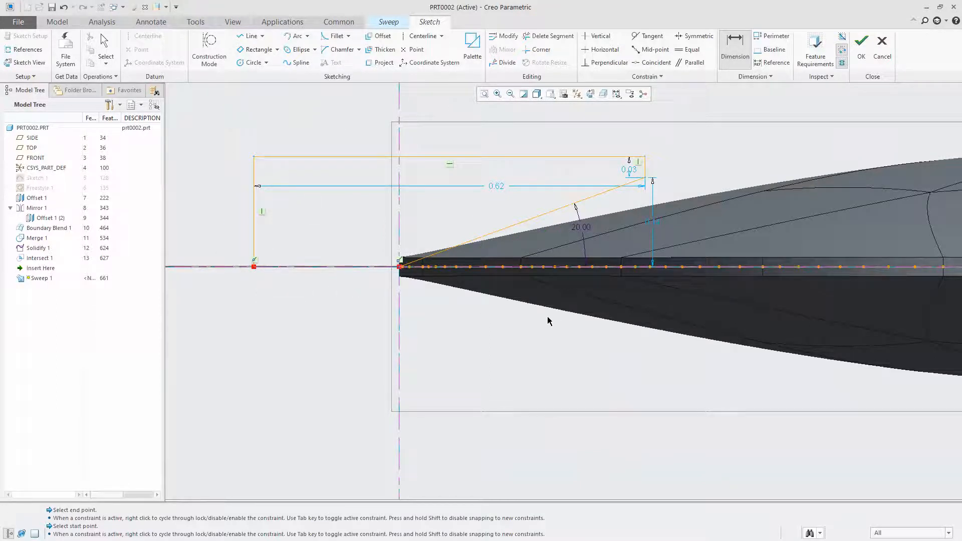
Mirror the whole profile about the horizontal reference line to close the section and finish the sweep sketch
left_click(105, 48)
mouse_move(230, 111)
left_mouse_down()
mouse_move(692, 337)
mouse_move(661, 317)
left_mouse_up()
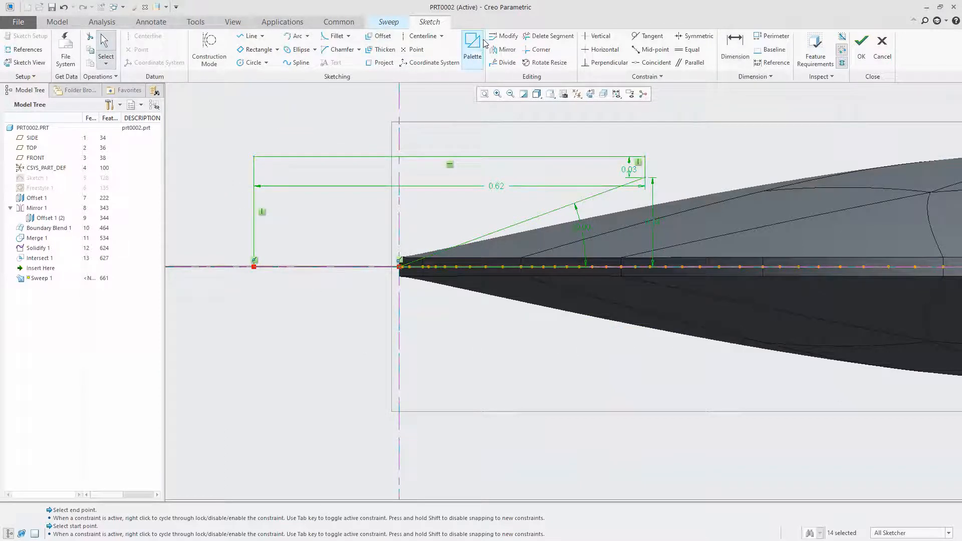
left_click(502, 50)
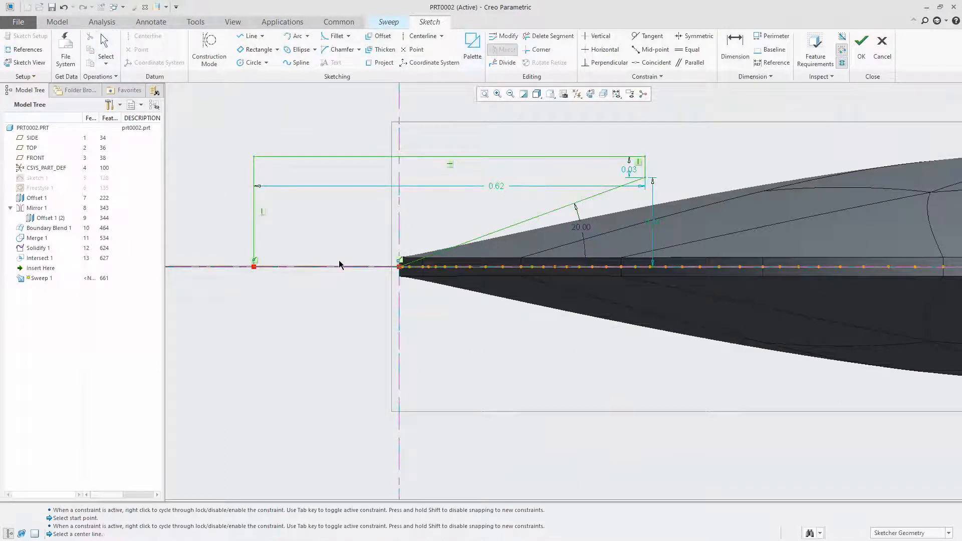
left_click(226, 266)
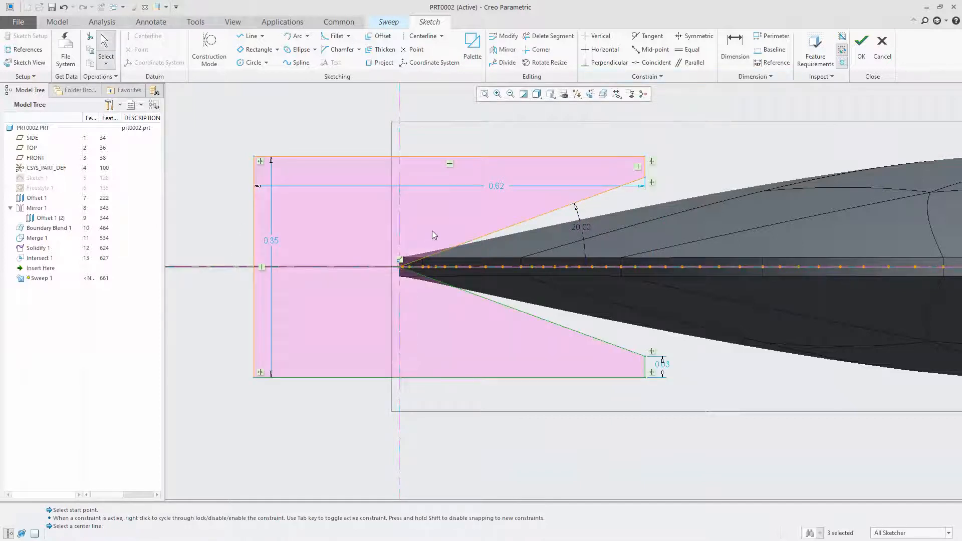
left_click(862, 50)
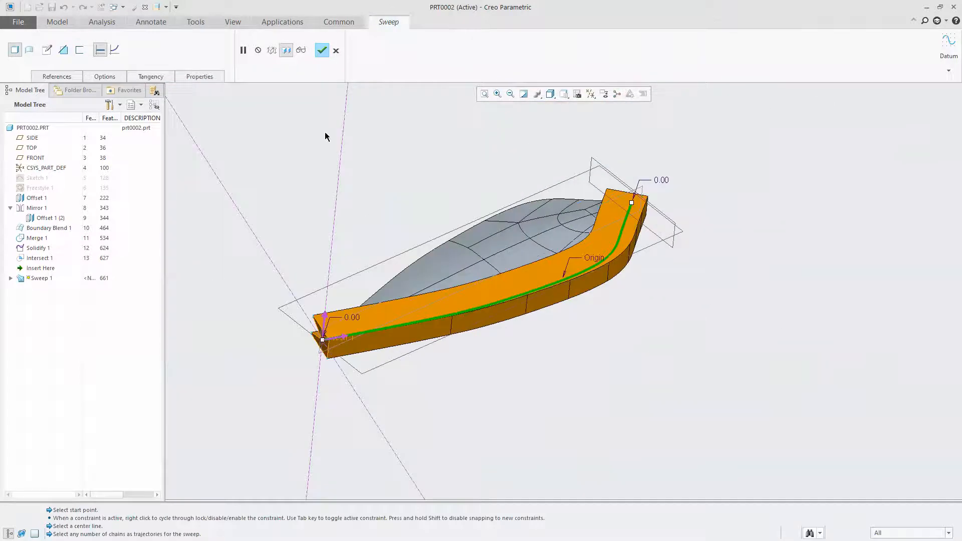
Switch the sweep to removing material so it cuts a bevel along the blade's edge, and complete the feature
left_click(63, 50)
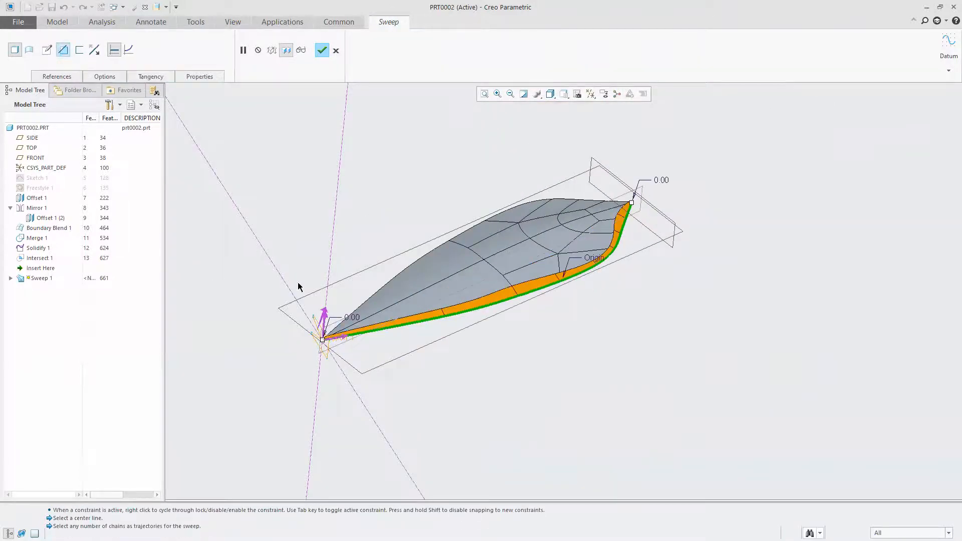
scroll(386, 317, "down", 3)
scroll(520, 318, "up", 3)
middle_click_drag(522, 317, 605, 310)
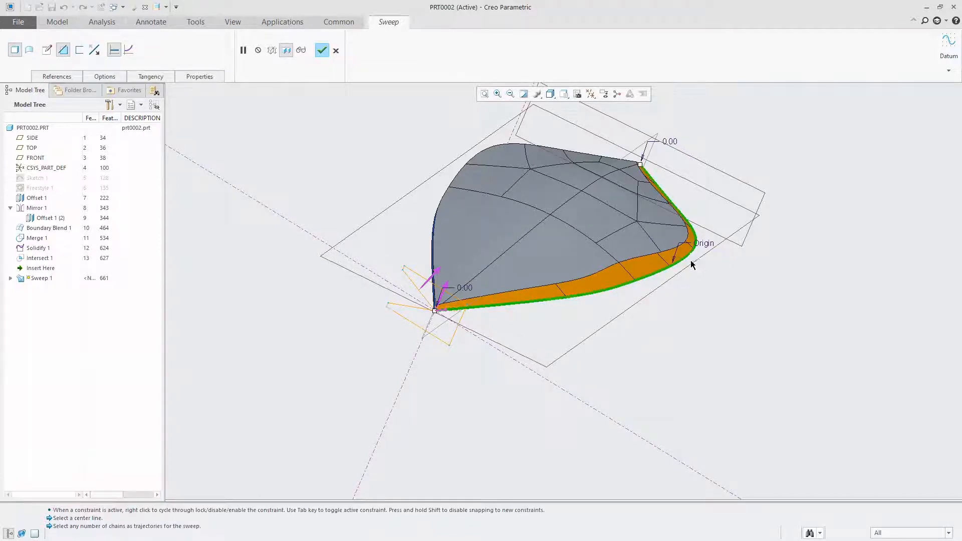
mouse_move(598, 308)
middle_mouse_down()
mouse_move(546, 308)
mouse_move(542, 316)
middle_mouse_up()
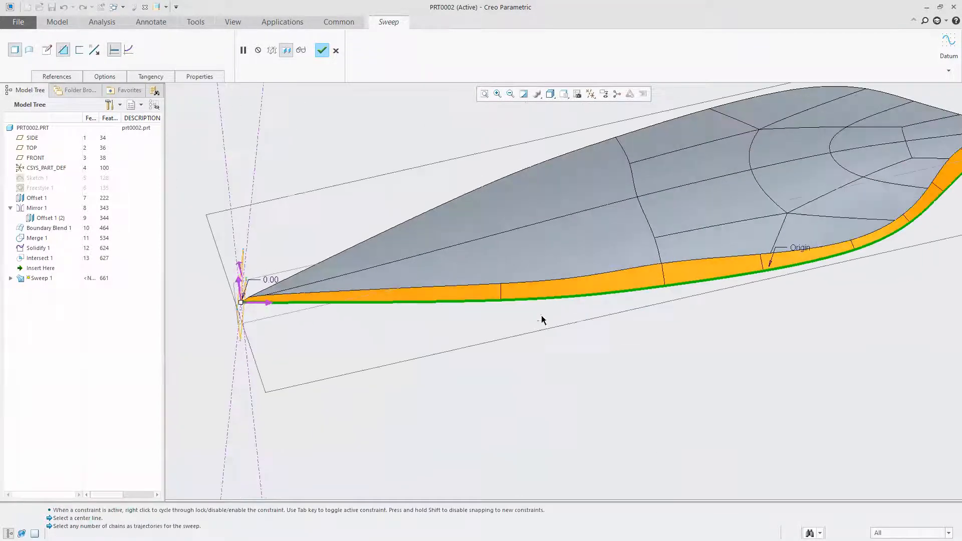
left_click(320, 51)
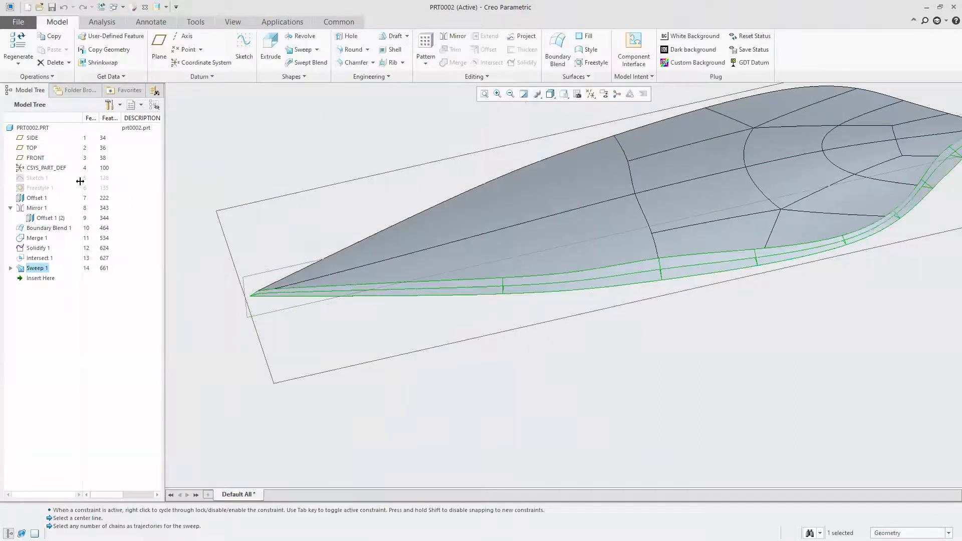
Mirror the edge sweep about the SIDE datum plane, accept breaking the copy's associative link, and complete the redefined sweep
left_click(455, 39)
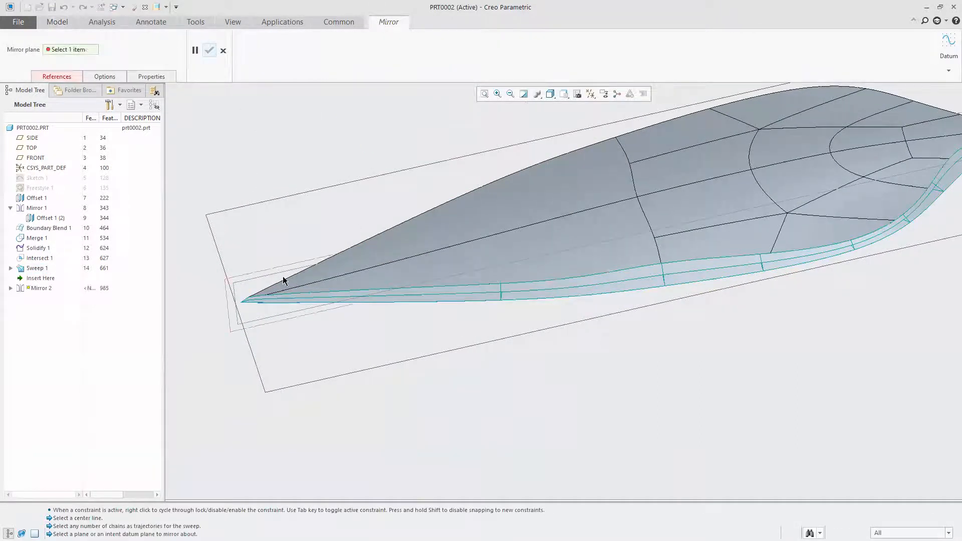
left_click(240, 279)
left_click(208, 51)
left_click(529, 301)
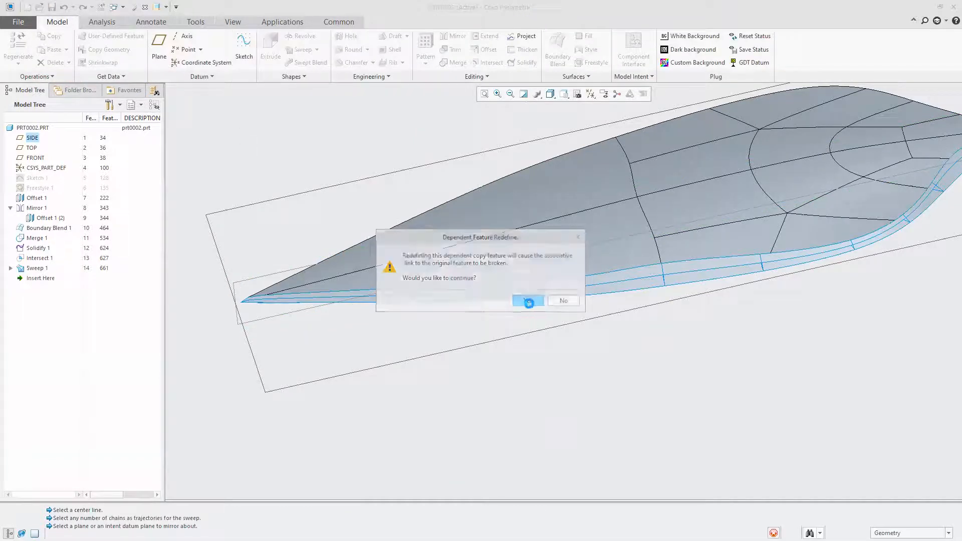
left_click(328, 51)
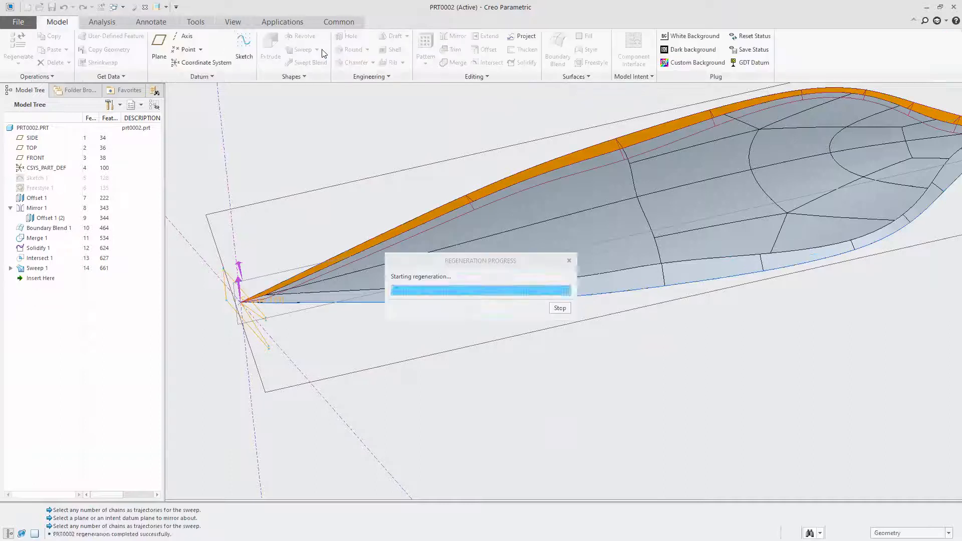
Unhide the spear reference photo behind the model and accept the image settings
left_click(428, 227)
middle_click_drag(428, 227, 607, 253)
key("ctrl+d")
scroll(345, 269, "up", 5)
left_click(308, 266)
scroll(439, 209, "down", 5)
middle_click_drag(488, 234, 489, 275)
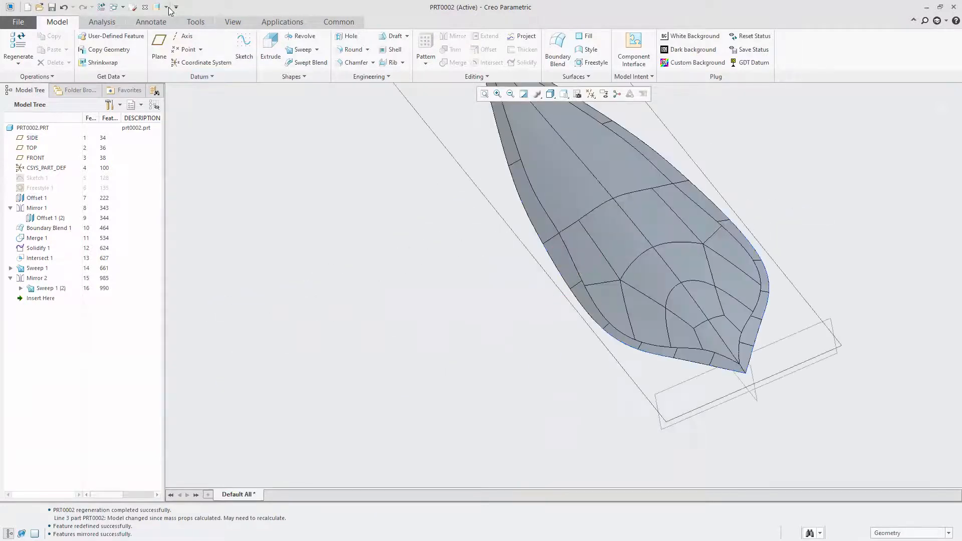
left_click(233, 21)
left_click(419, 76)
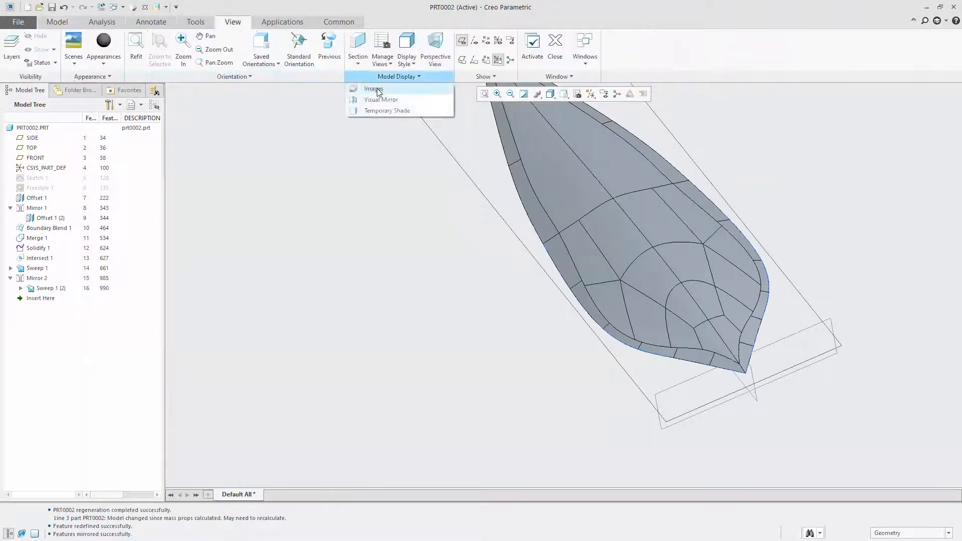
left_click(375, 88)
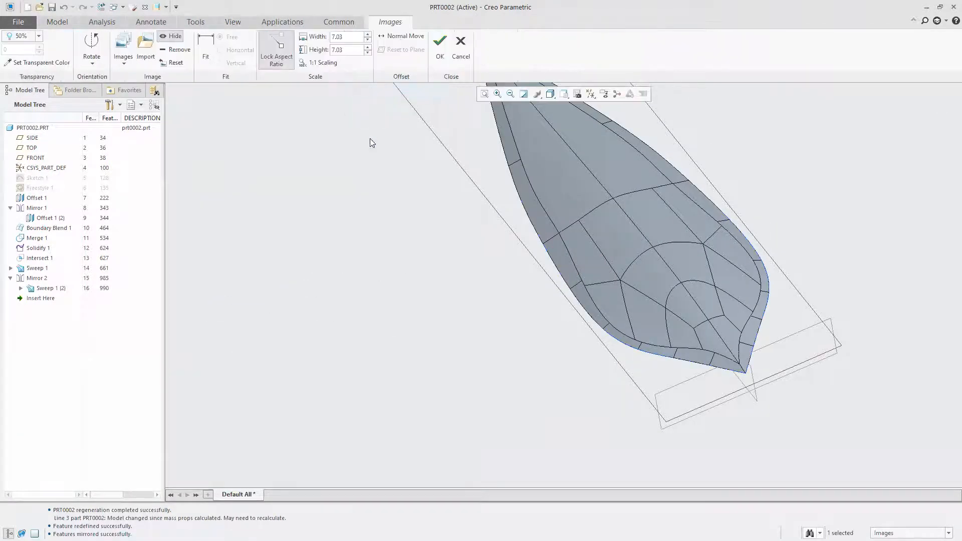
left_click(175, 38)
left_click(307, 181)
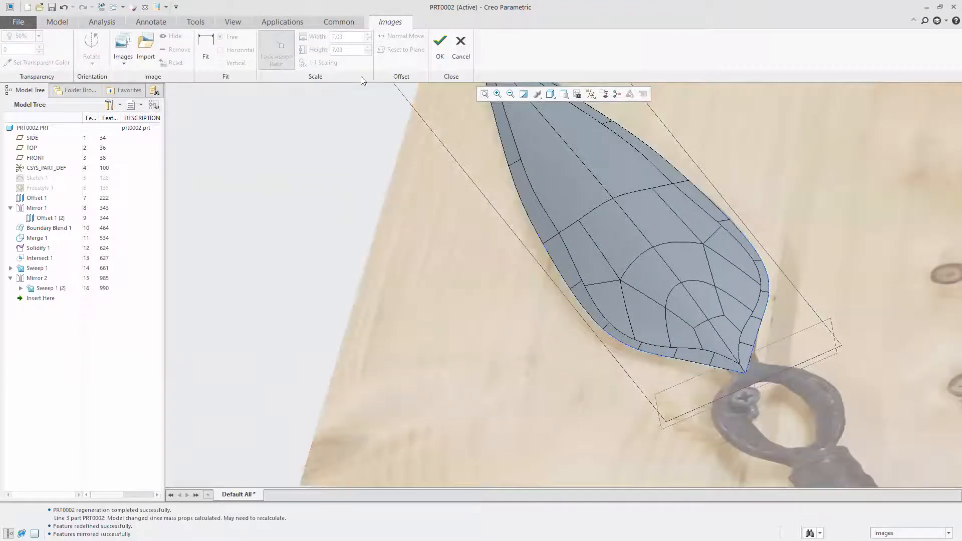
left_click(440, 47)
Create a datum plane offset about 0.09 from the TOP plane, just beyond the blade's rear point toward the handle
scroll(411, 209, "up", 3)
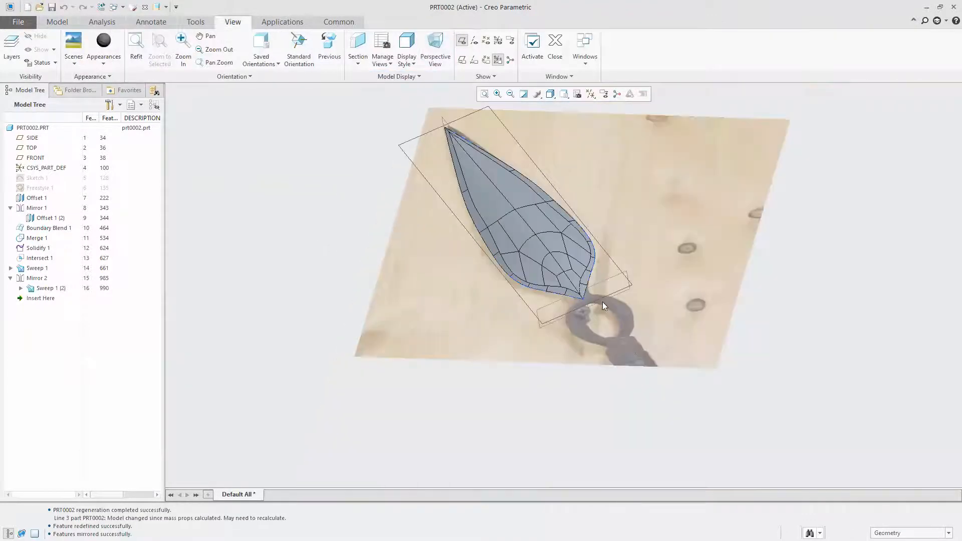
scroll(603, 303, "down", 5)
middle_click_drag(547, 344, 540, 311)
middle_click_drag(508, 370, 542, 326)
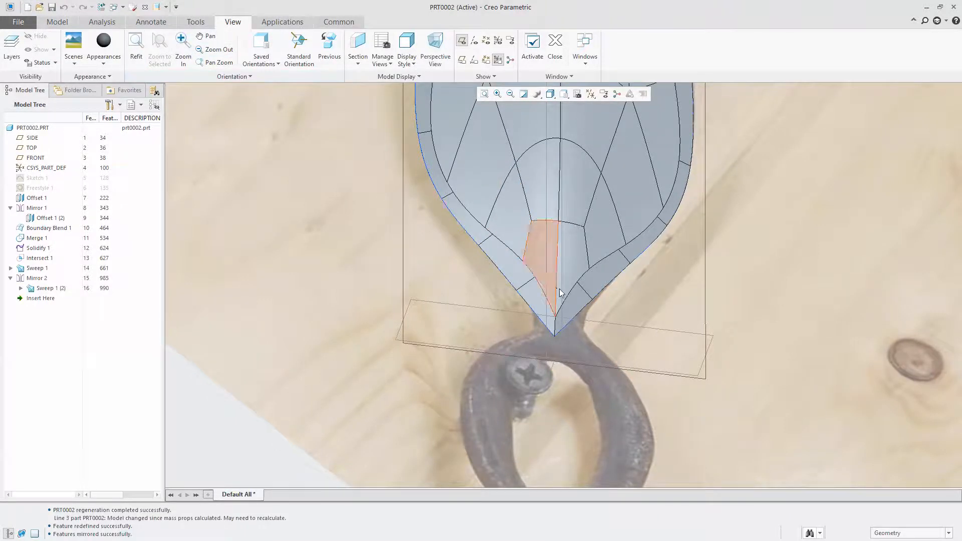
scroll(479, 177, "down", 1)
mouse_move(479, 176)
middle_mouse_down()
mouse_move(555, 223)
mouse_move(642, 218)
mouse_move(601, 249)
middle_mouse_up()
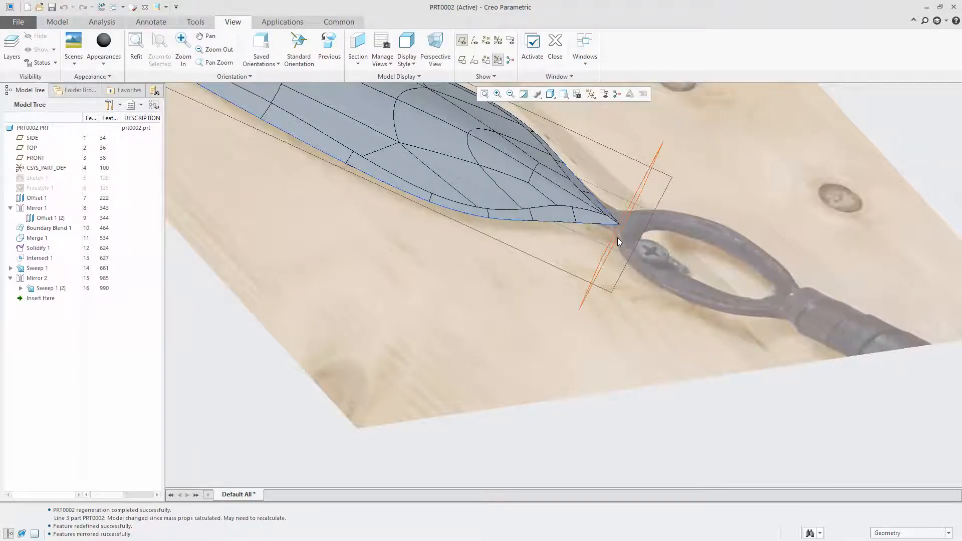
left_click(658, 145)
left_click(702, 102)
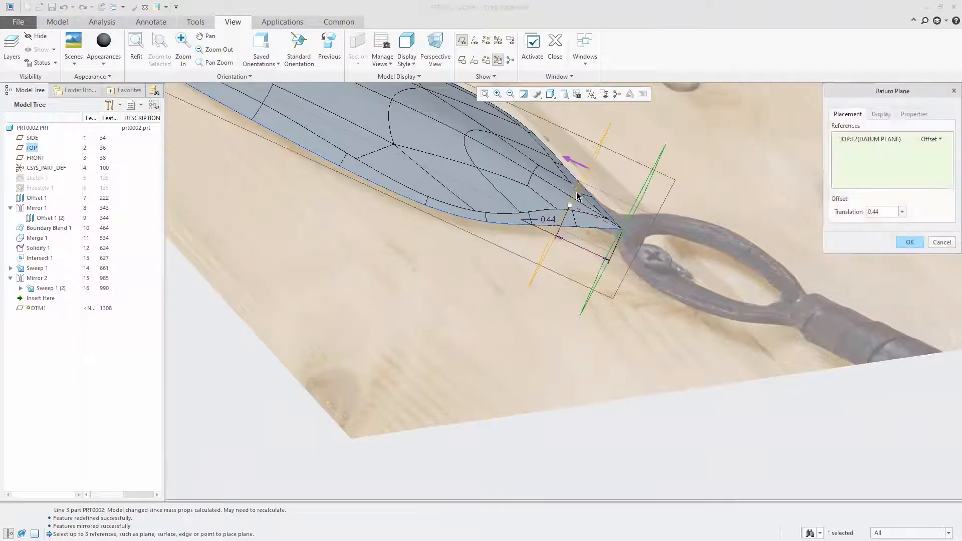
left_click_drag(570, 206, 634, 240)
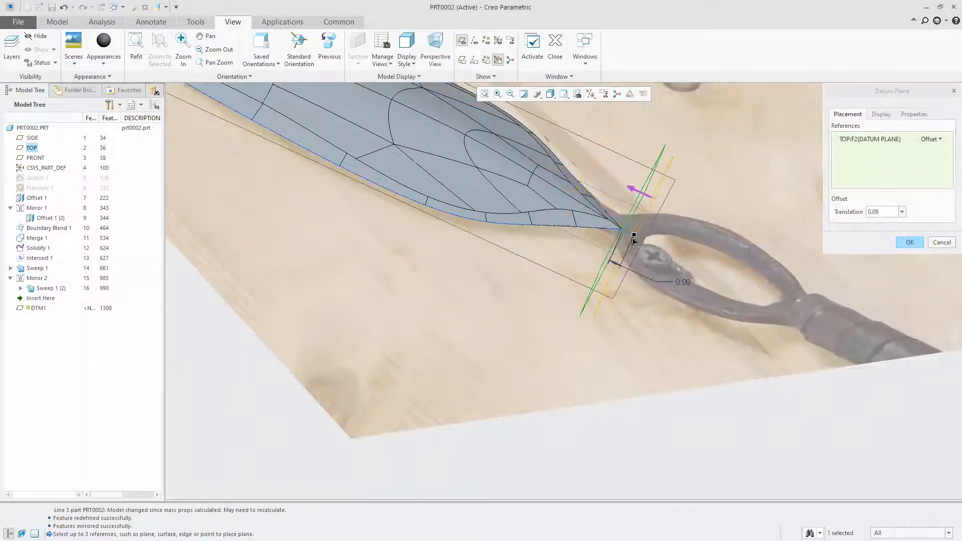
left_click(909, 242)
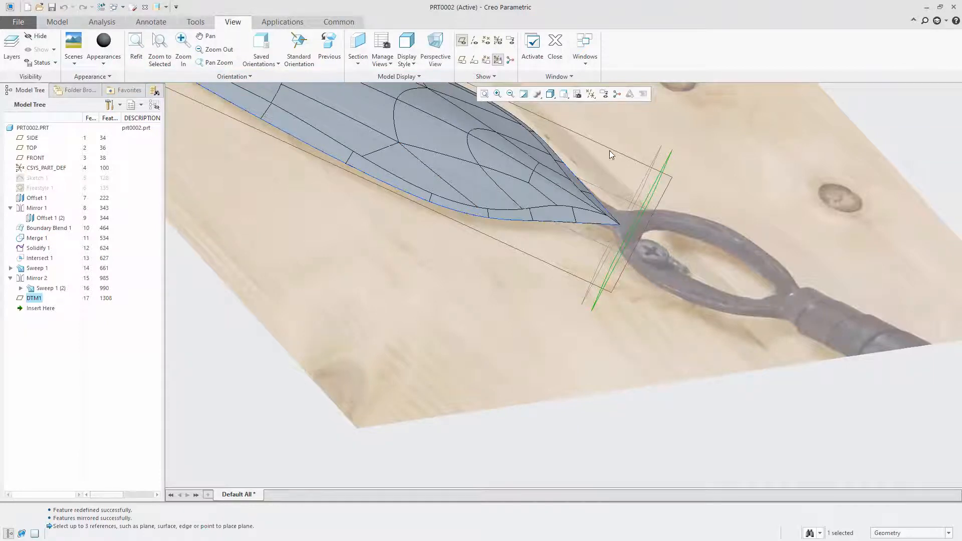
Sketch an ellipse on the new datum plane, centred on the reference intersection with its major axis along the vertical reference, and finish the sketch
left_click(671, 152)
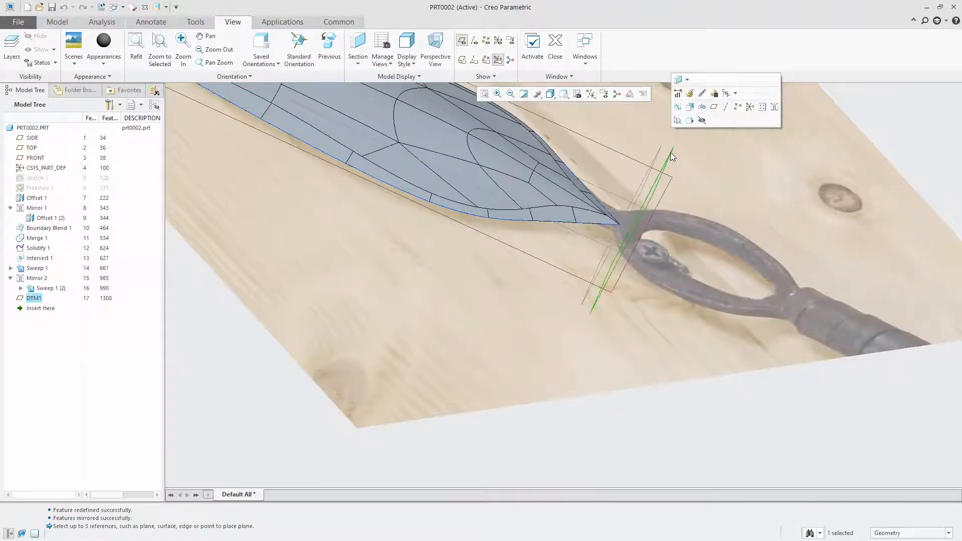
left_click(678, 109)
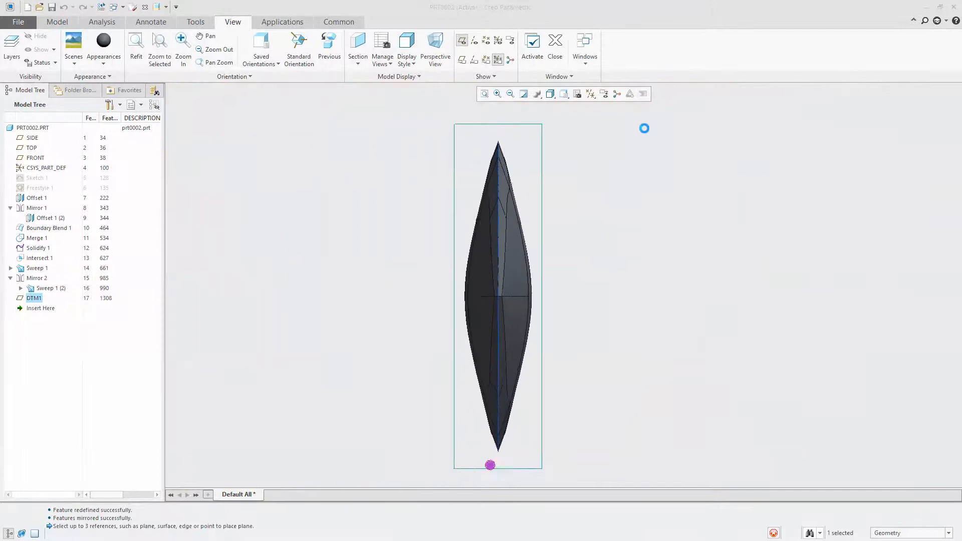
scroll(811, 233, "up", 4)
scroll(766, 271, "down", 4)
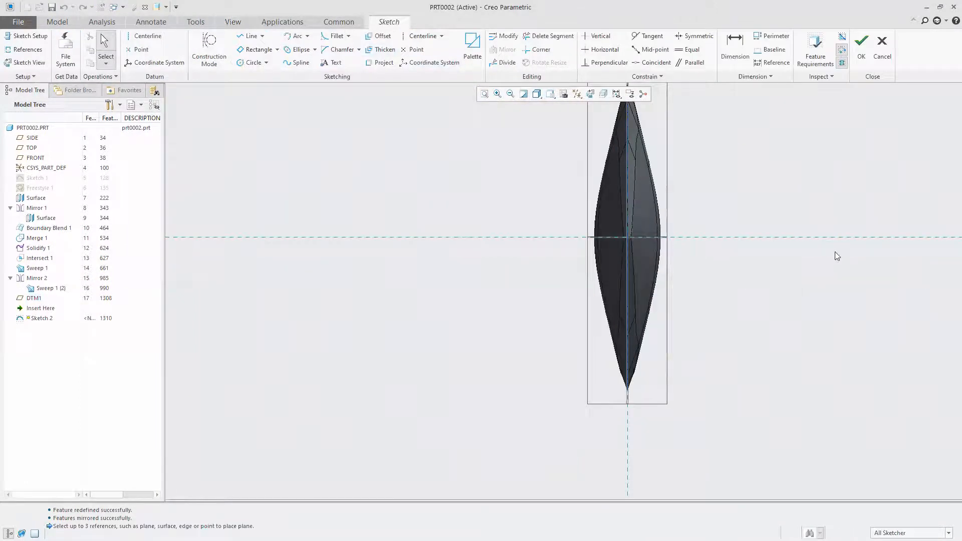
scroll(755, 238, "down", 3)
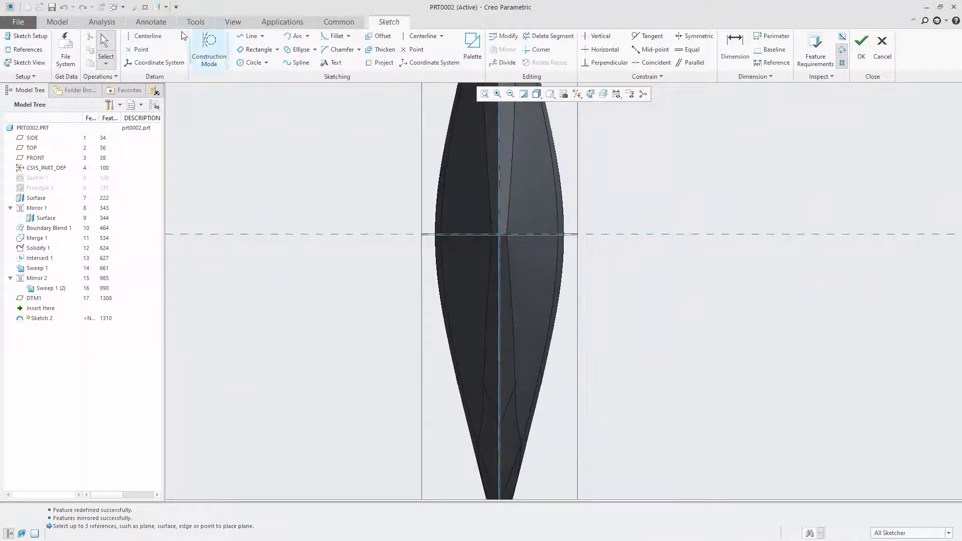
left_click(294, 50)
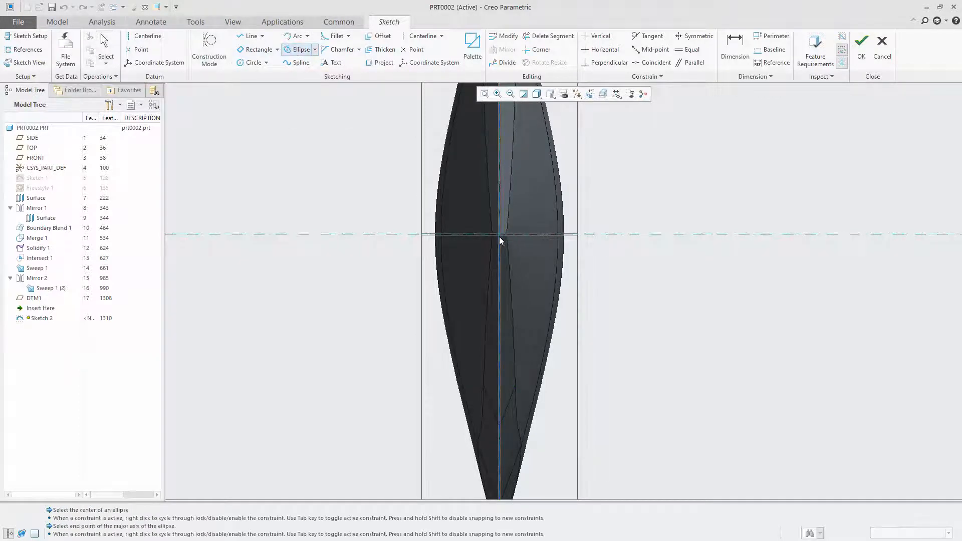
left_click(500, 179)
left_click(520, 235)
mouse_move(608, 294)
middle_mouse_down()
mouse_move(312, 241)
mouse_move(402, 254)
mouse_move(449, 246)
middle_mouse_up()
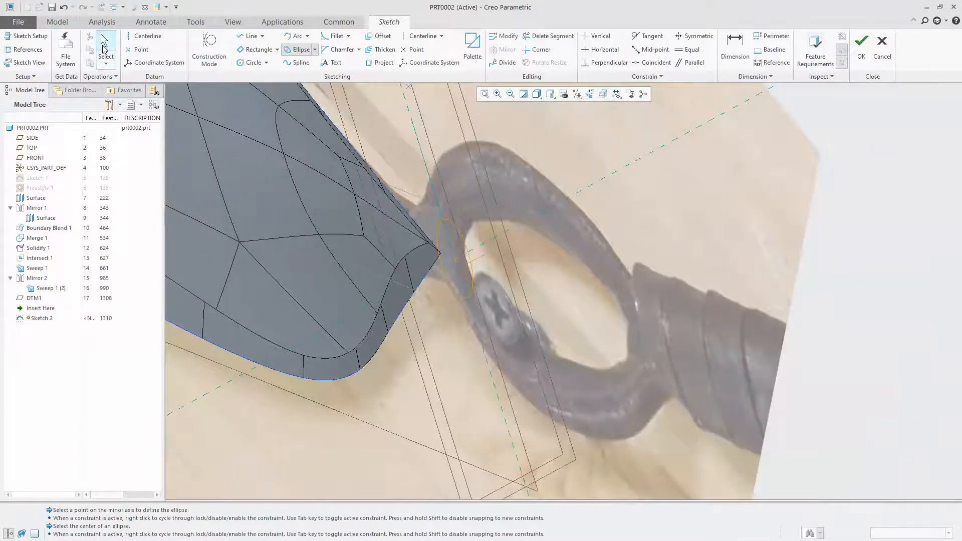
left_click(104, 46)
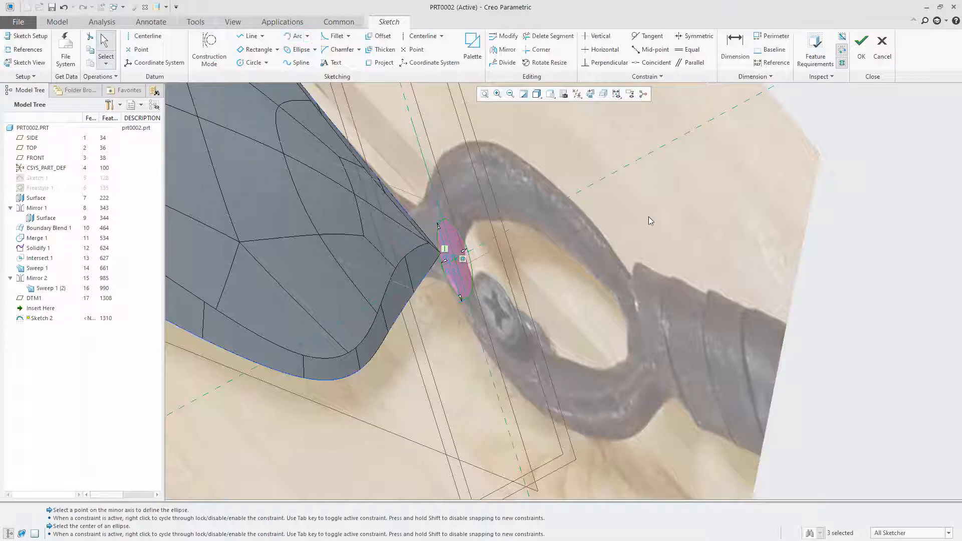
left_click(861, 45)
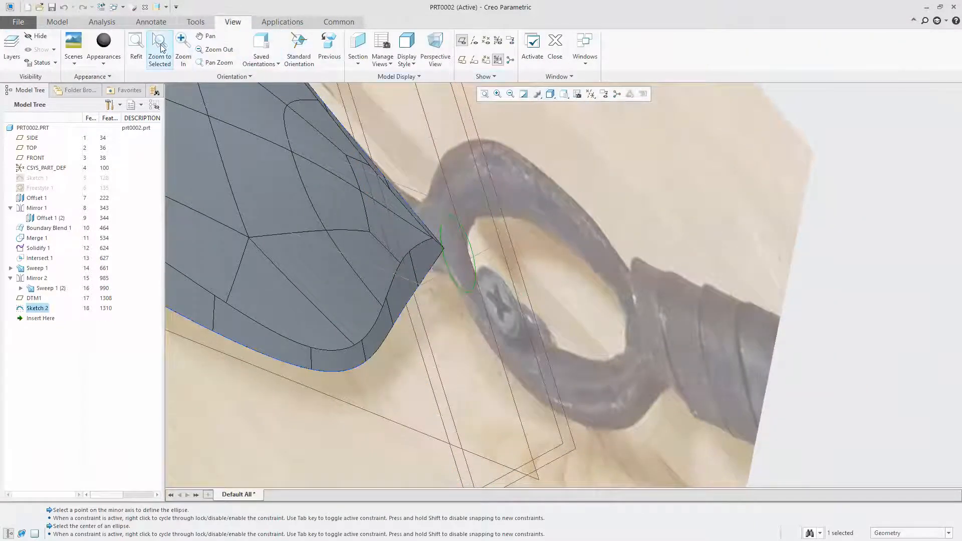
Extrude the ellipse sketch toward the blade with a depth of 1.60 and a taper of 5
right_click(555, 246)
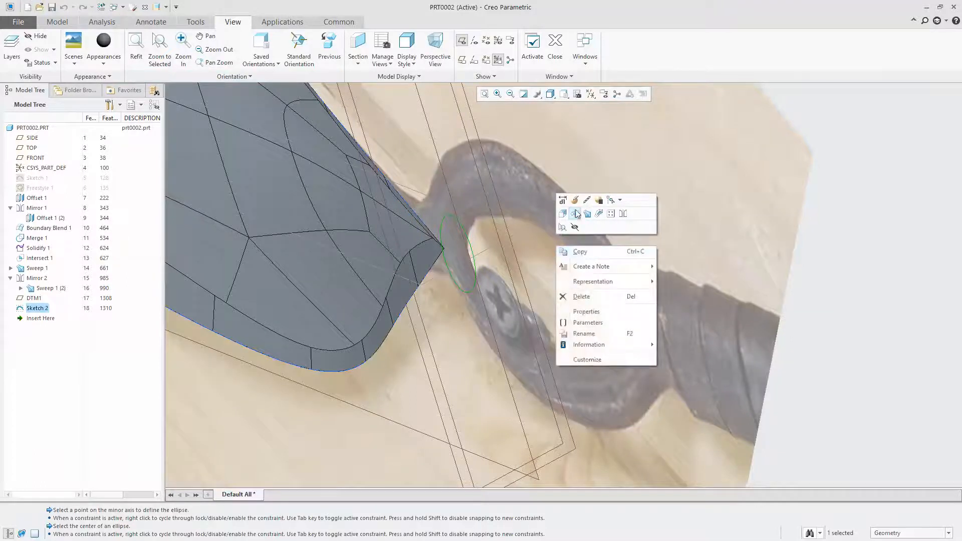
left_click(558, 206)
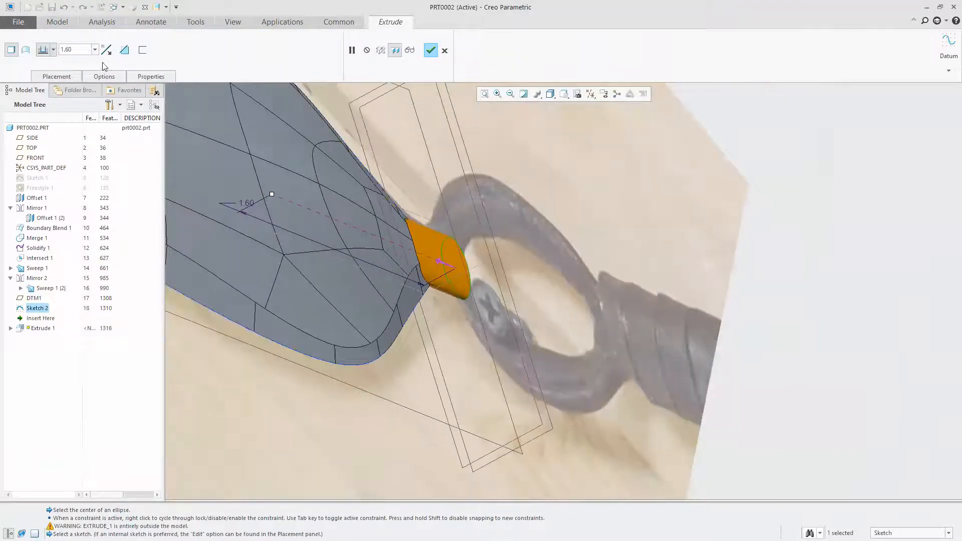
left_click(102, 77)
left_click(96, 168)
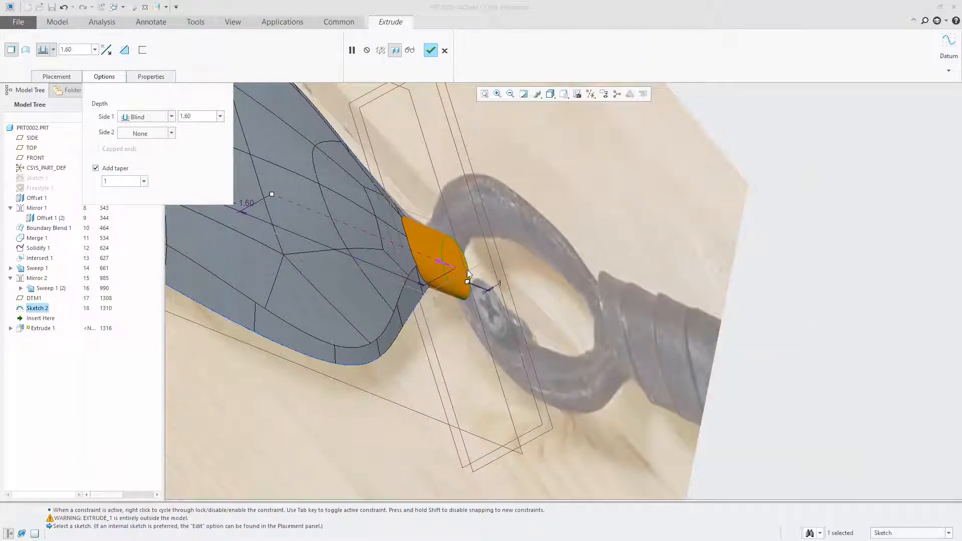
left_click_drag(468, 284, 471, 283)
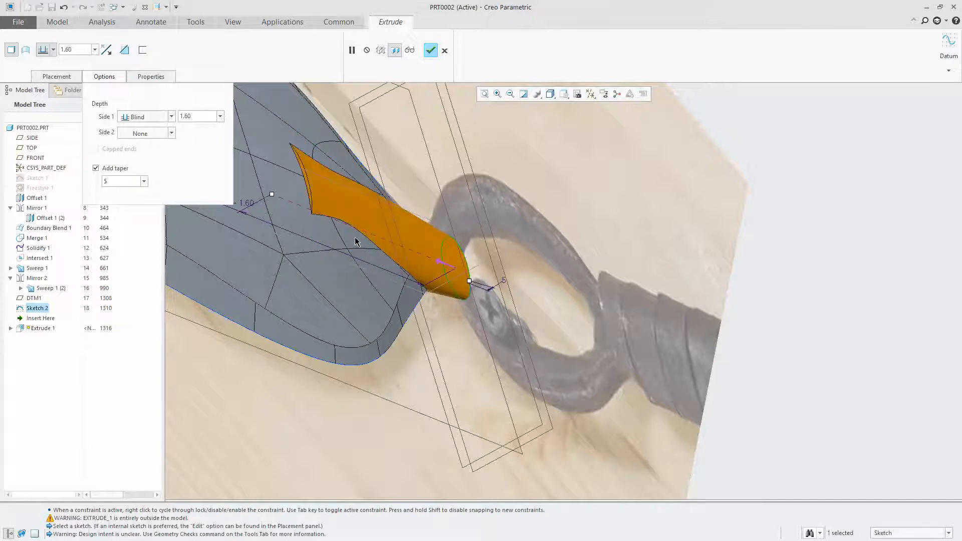
Set the taper of the neck extrude to 4.5
scroll(557, 266, "up", 1)
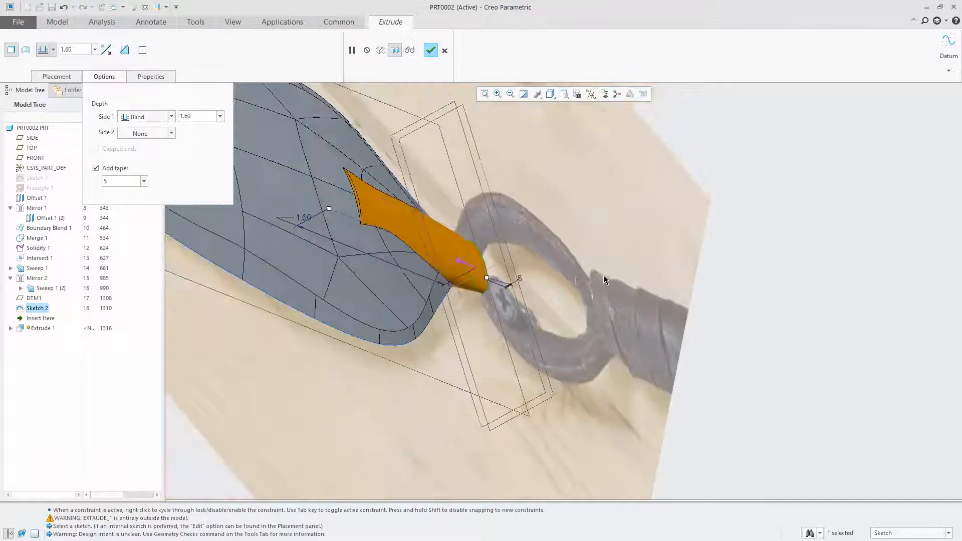
left_click(76, 51)
left_click_drag(72, 47, 43, 49)
double_click(122, 180)
type("4")
key("Return")
left_click_drag(126, 186, 74, 180)
type("4")
key("Return")
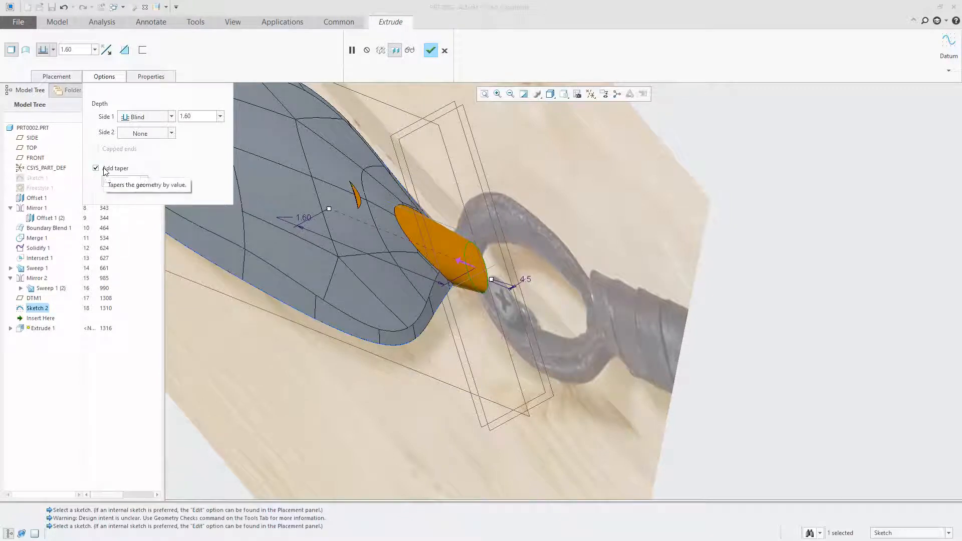
Shorten the neck extrude's depth to 1.44 and complete the feature
left_click_drag(328, 209, 343, 218)
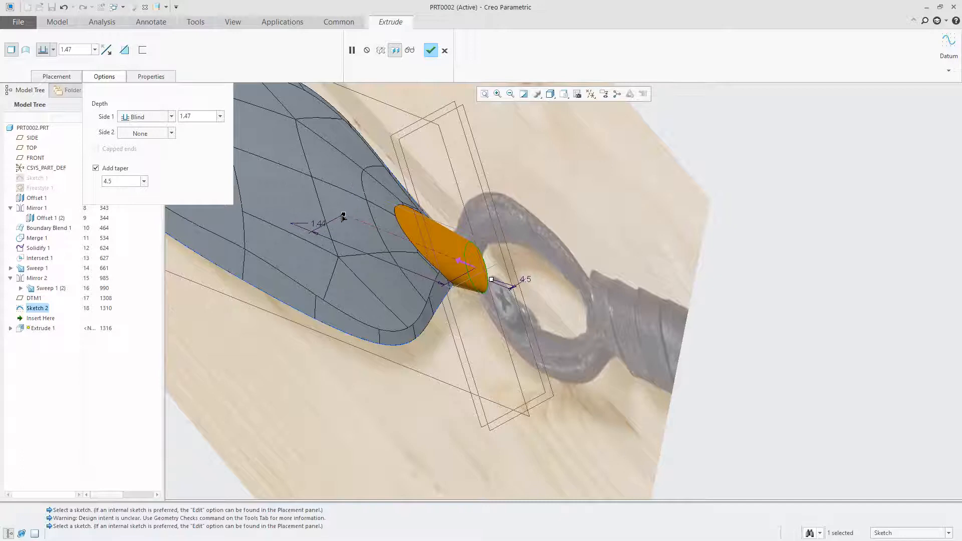
mouse_move(333, 226)
middle_mouse_down()
mouse_move(378, 122)
mouse_move(427, 134)
mouse_move(401, 171)
middle_mouse_up()
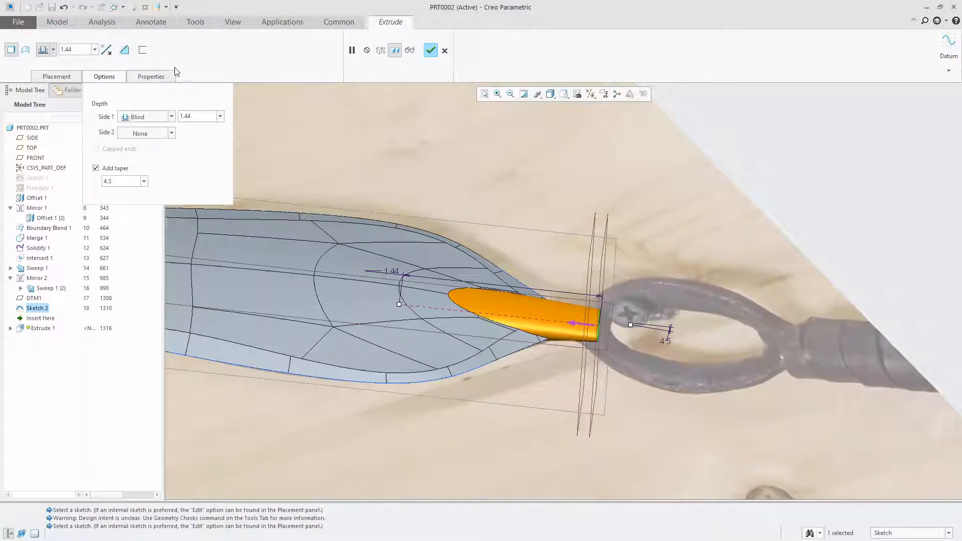
left_click(431, 50)
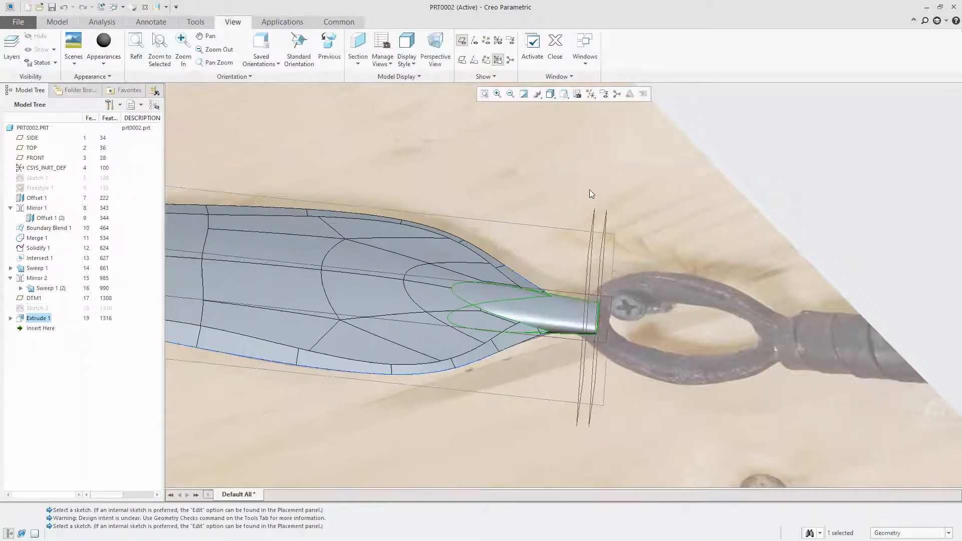
Try to round the edge where the tapered neck meets the blade bevel with a 0.03 radius, and abandon the round
mouse_move(579, 364)
middle_mouse_down()
mouse_move(519, 329)
mouse_move(509, 368)
mouse_move(713, 328)
mouse_move(493, 304)
mouse_move(646, 253)
middle_mouse_up()
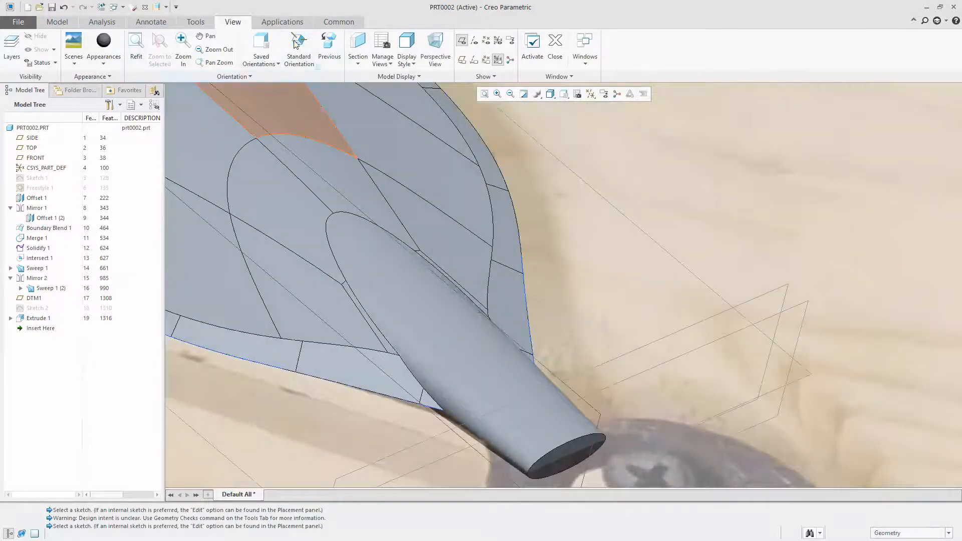
scroll(647, 243, "up", 3)
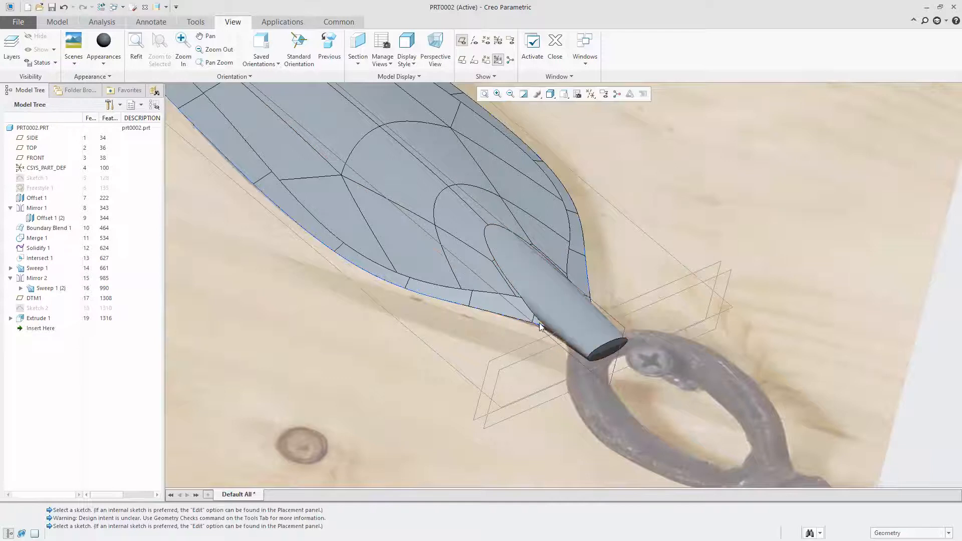
middle_click_drag(499, 362, 366, 282)
scroll(582, 280, "up", 3)
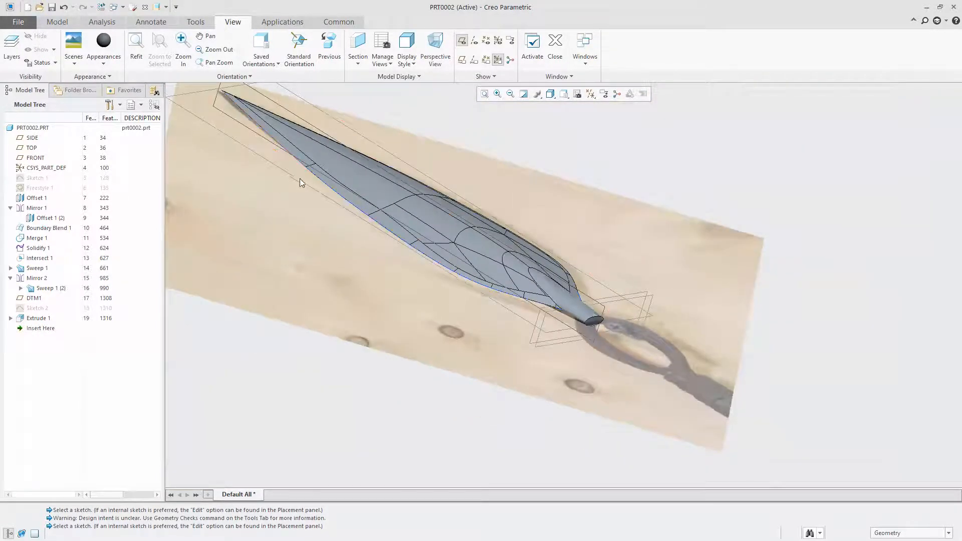
scroll(555, 298, "down", 3)
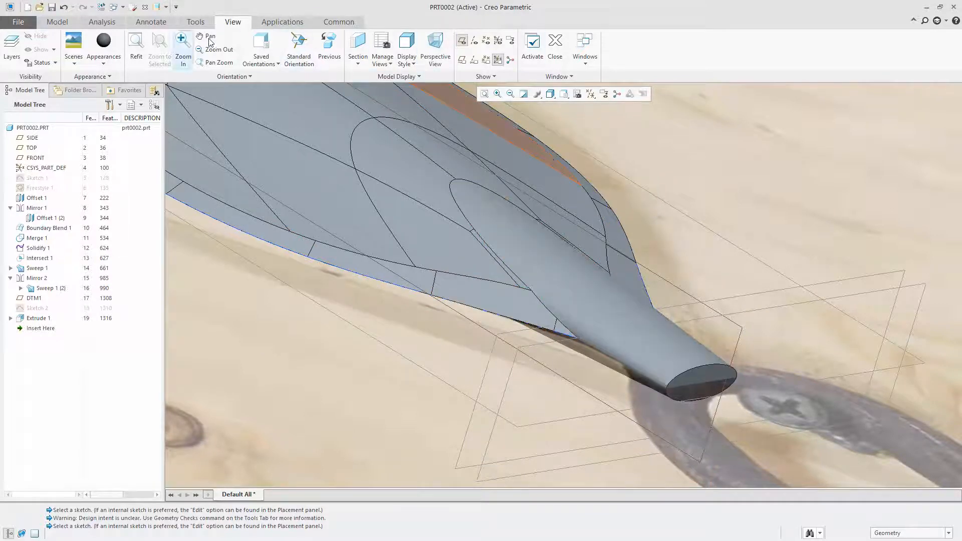
right_click(626, 153)
left_click(632, 131)
left_click(542, 302)
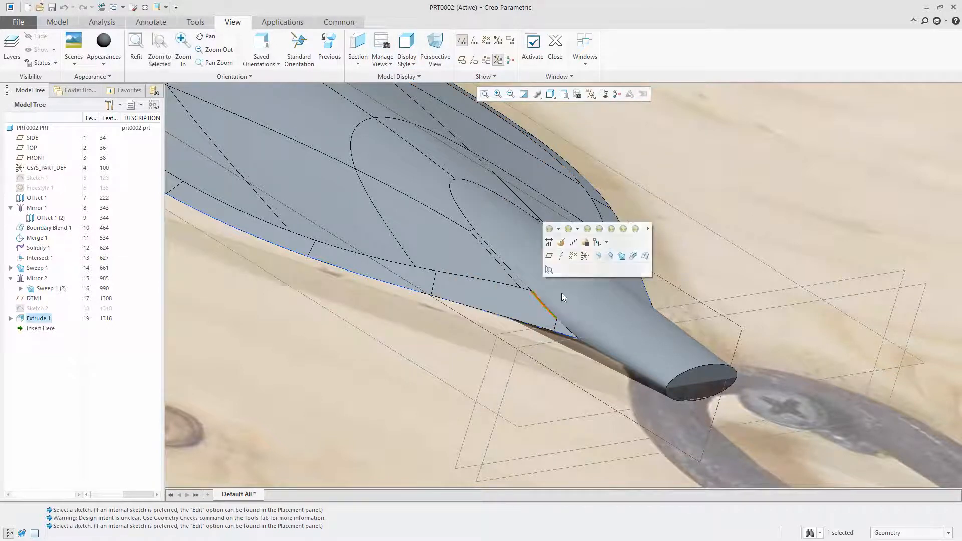
left_click(596, 253)
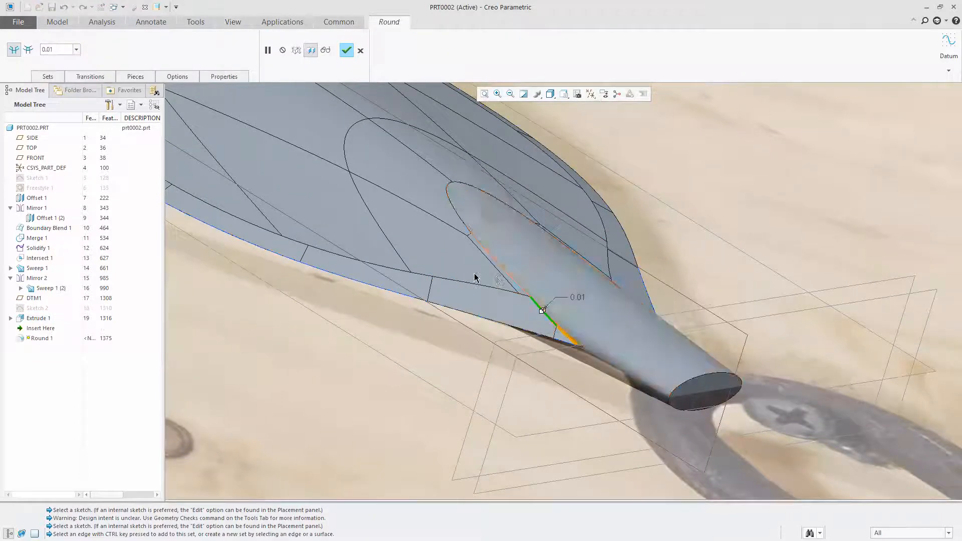
scroll(531, 299, "up", 5)
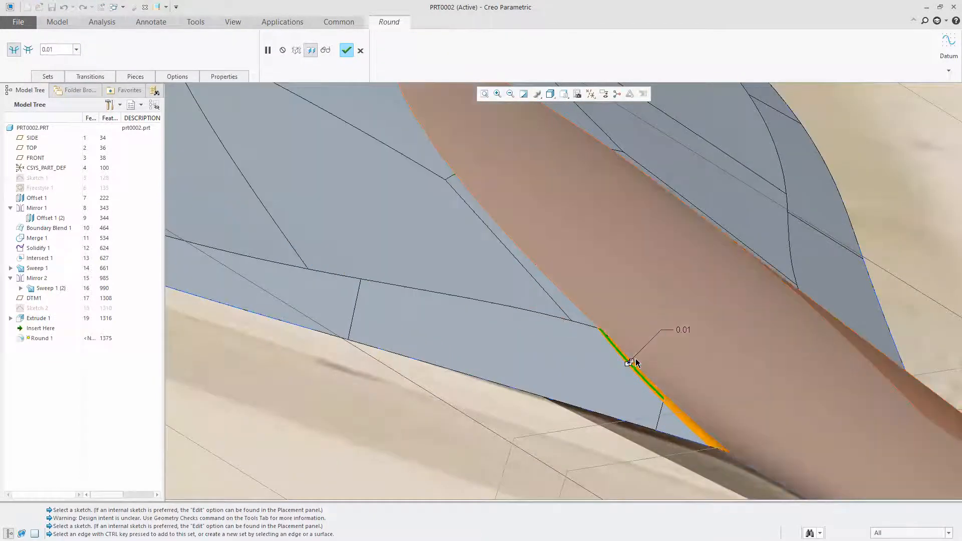
left_click_drag(632, 358, 691, 302)
left_click_drag(643, 325, 617, 337)
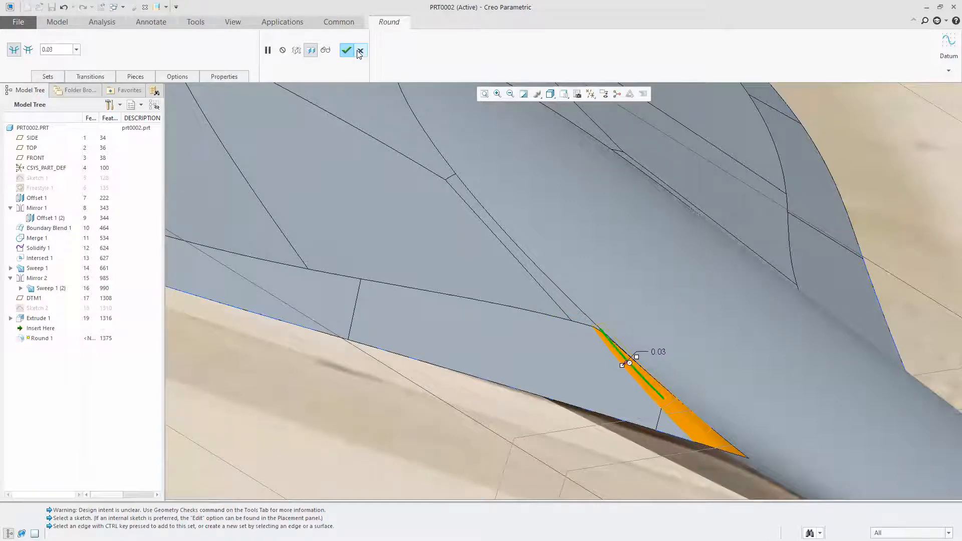
left_click(359, 51)
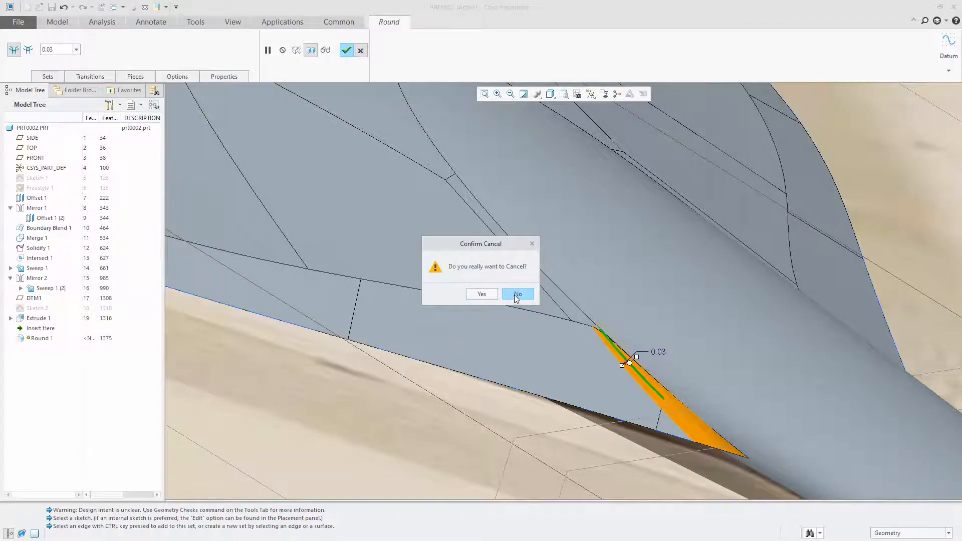
left_click(481, 294)
scroll(577, 296, "down", 3)
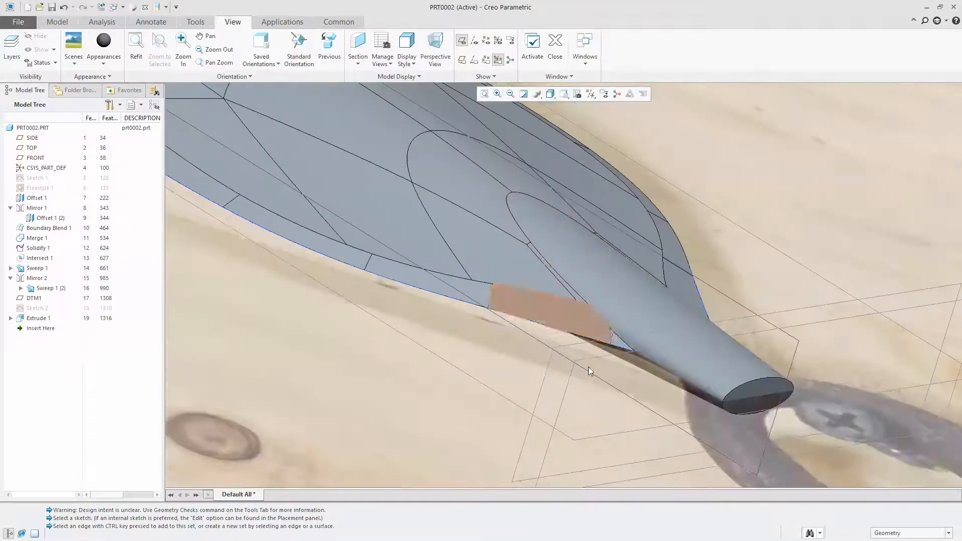
scroll(639, 341, "up", 2)
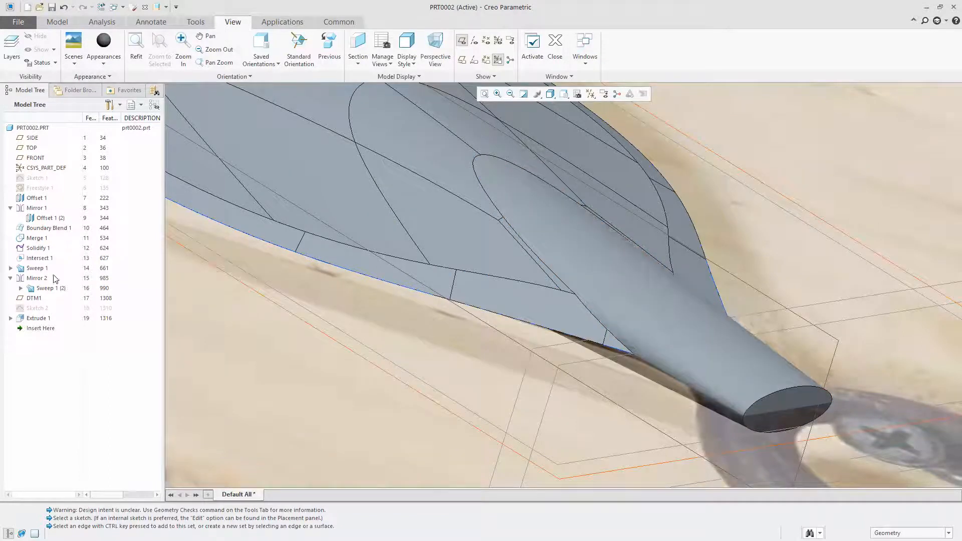
left_click(30, 321)
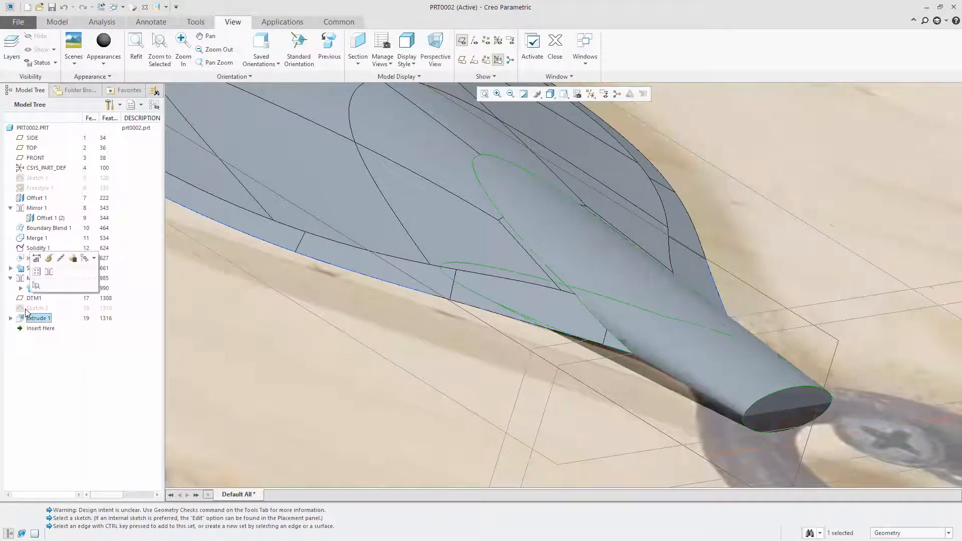
left_click(48, 259)
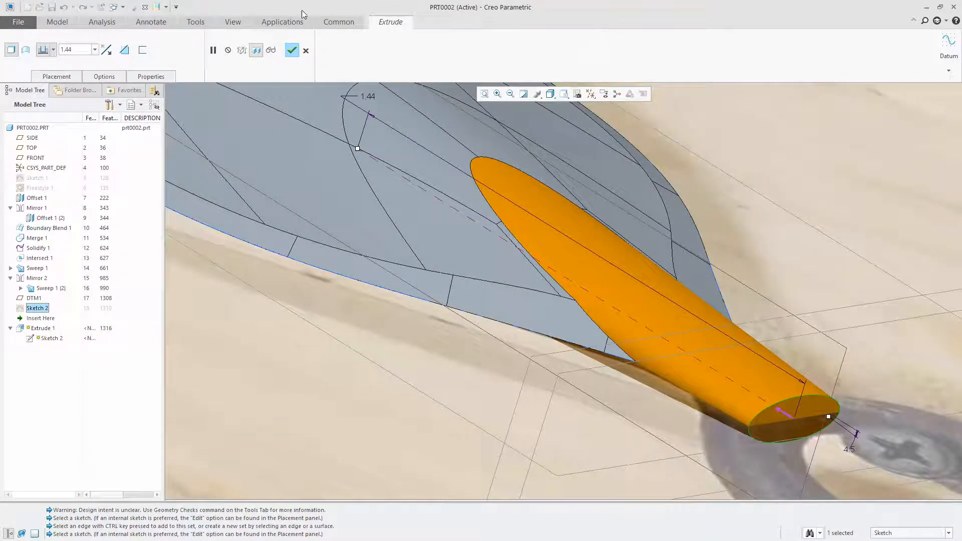
left_click(291, 50)
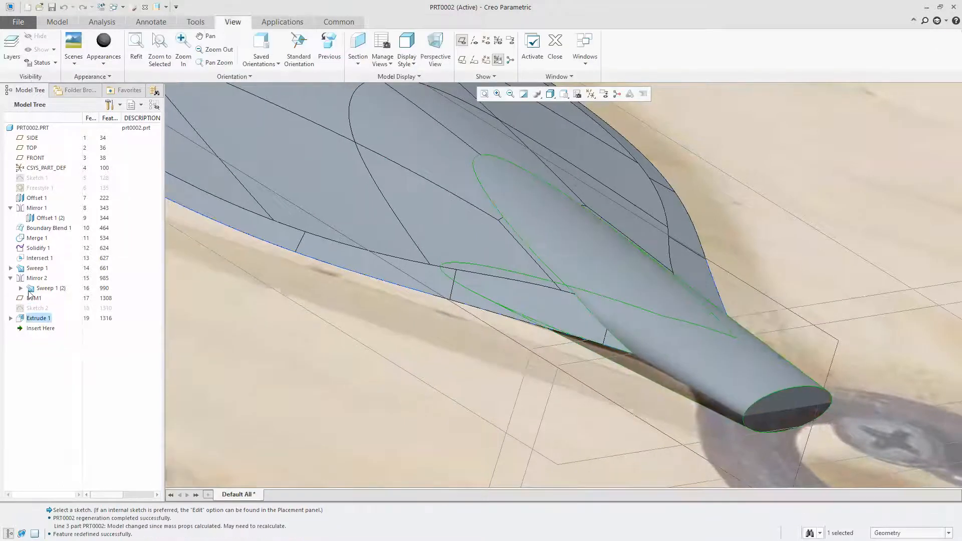
Edit the neck's ellipse sketch, setting the major axis to 0.29 and the minor axis to 0.13, and finish the sketch
left_click(34, 309)
right_click(35, 310)
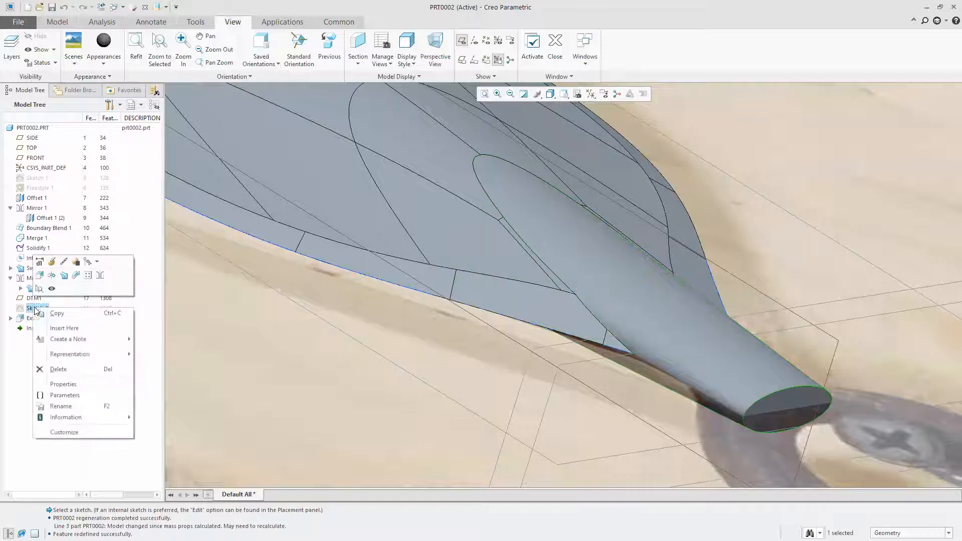
left_click(53, 263)
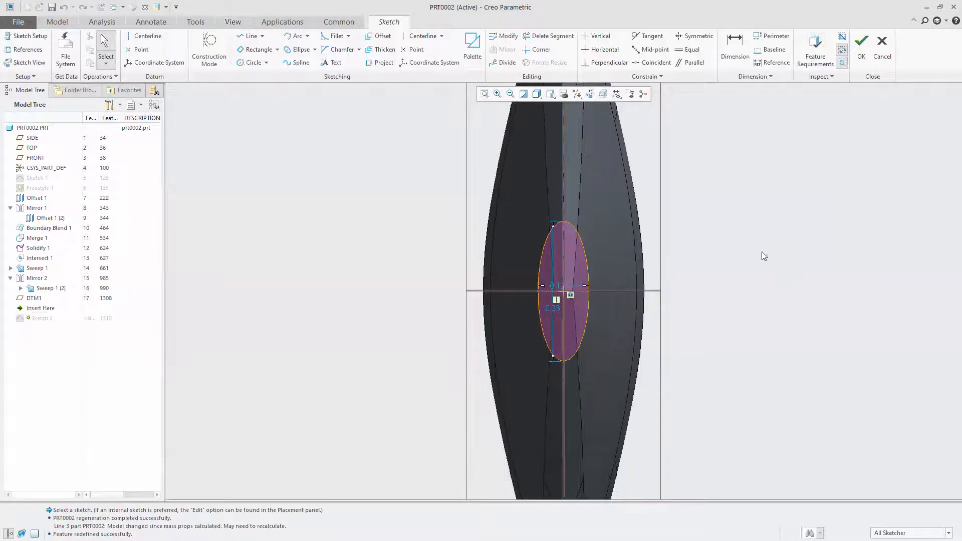
scroll(598, 300, "down", 2)
double_click(525, 315)
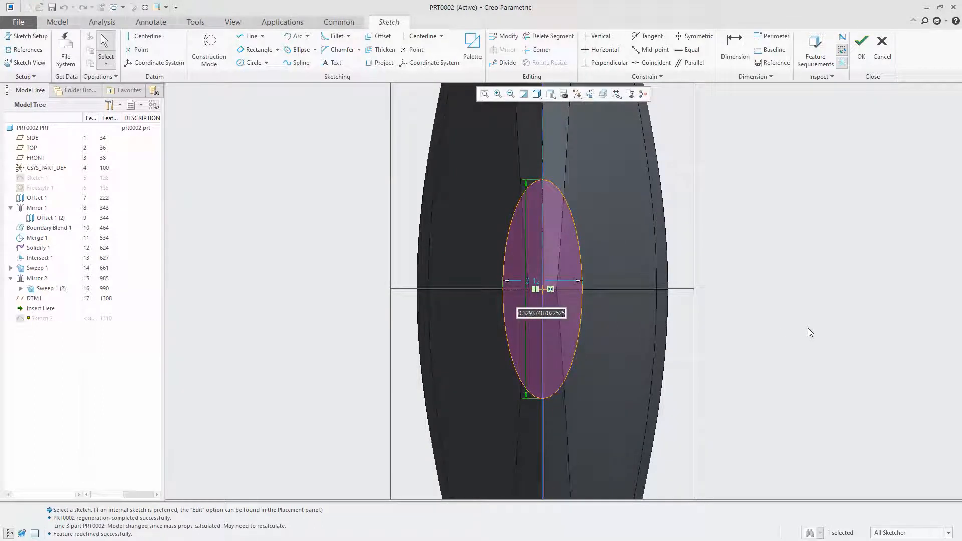
key("BackSpace")
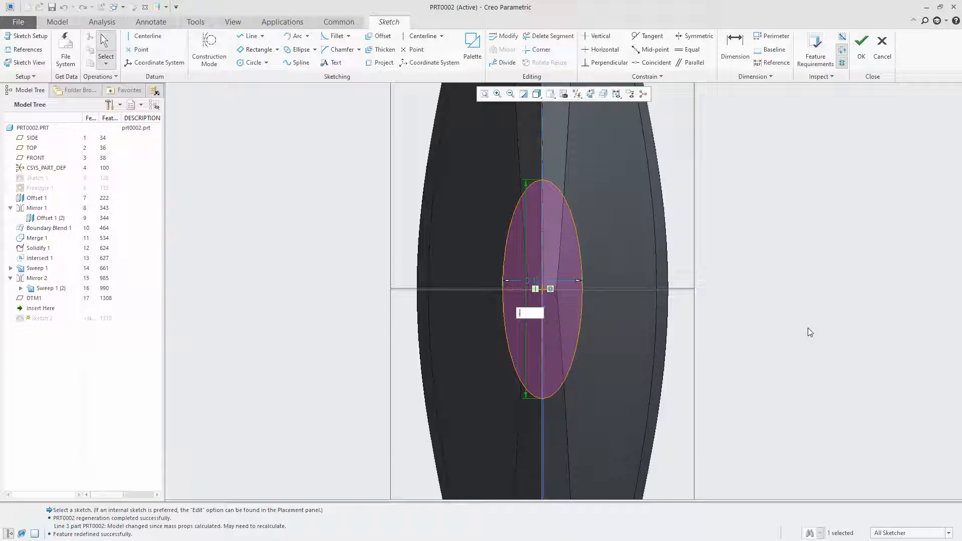
type(".25")
key("Return")
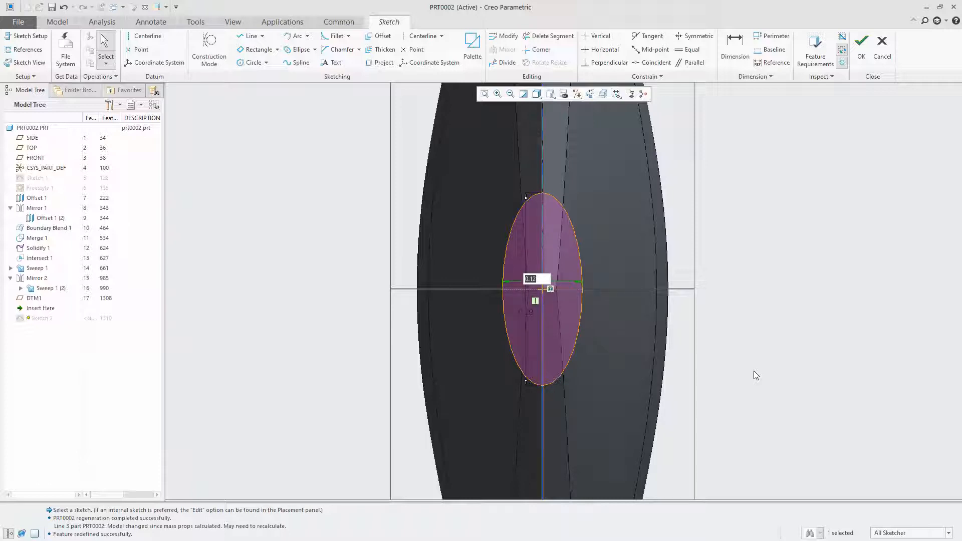
key("Return")
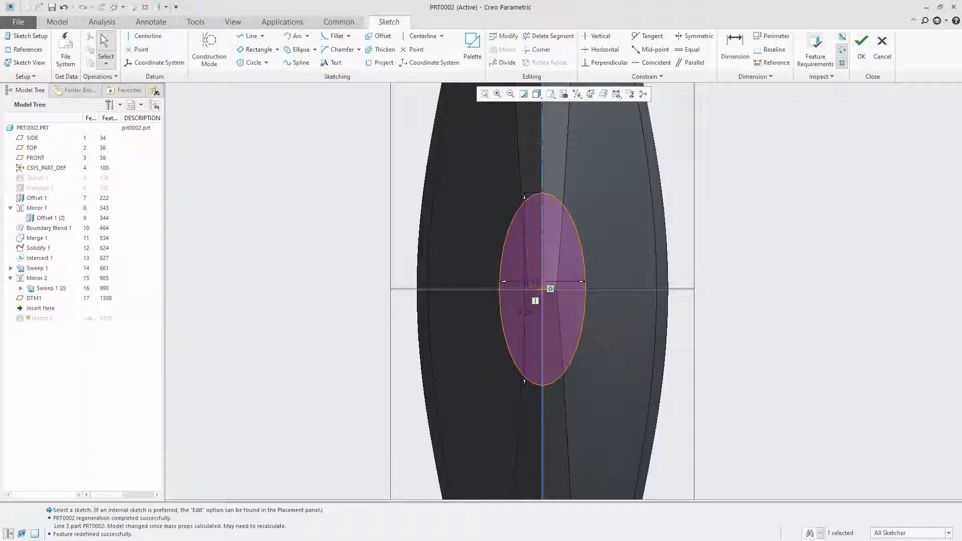
left_click(862, 49)
Redefine the neck extrude with a depth of 1.34 and complete the feature
mouse_move(591, 301)
middle_mouse_down()
mouse_move(524, 287)
mouse_move(443, 224)
middle_mouse_up()
scroll(443, 224, "up", 7)
scroll(852, 266, "down", 5)
mouse_move(641, 303)
middle_mouse_down()
mouse_move(650, 315)
mouse_move(677, 302)
mouse_move(561, 278)
middle_mouse_up()
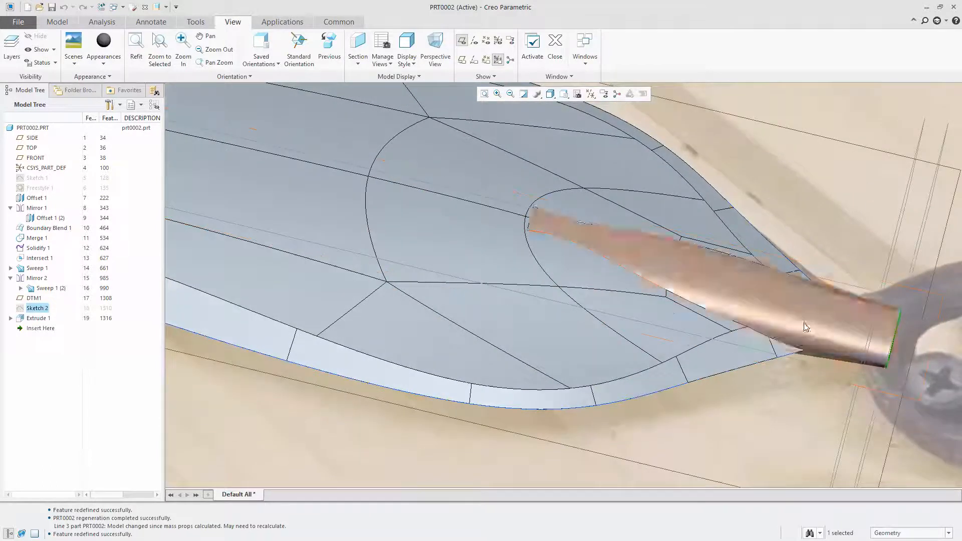
left_click(36, 318)
right_click(36, 320)
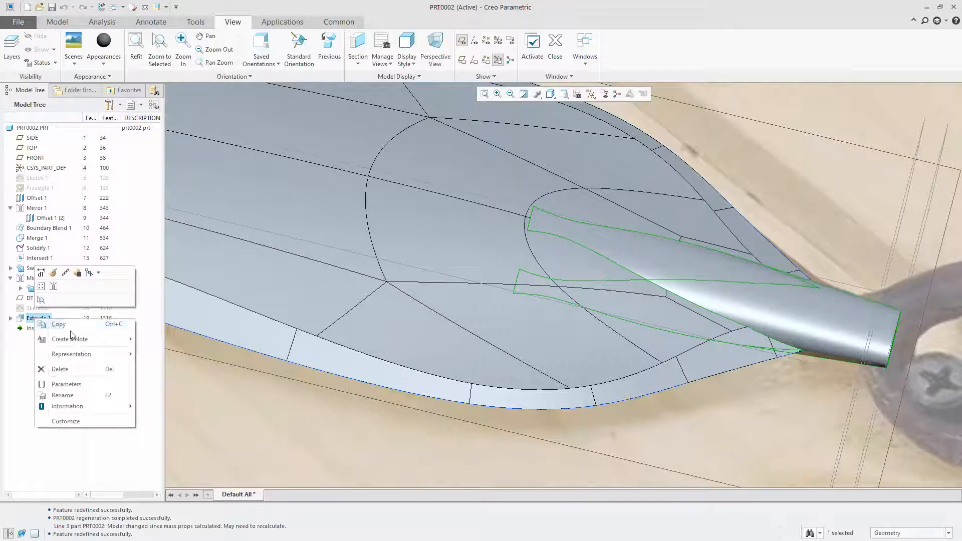
left_click(52, 274)
left_click_drag(525, 259, 488, 262)
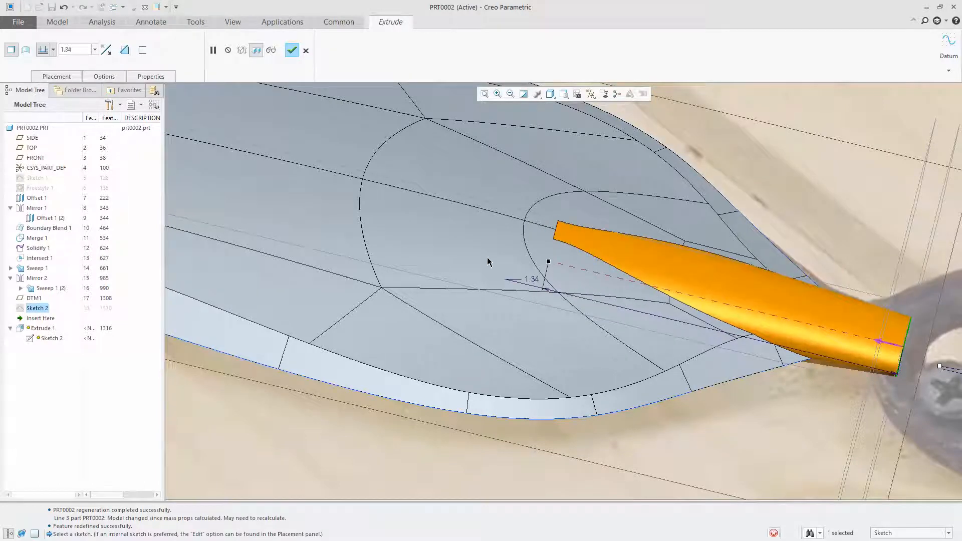
left_click(292, 51)
Redefine the neck extrude with a taper angle of 4.25 and complete the feature
right_click(36, 317)
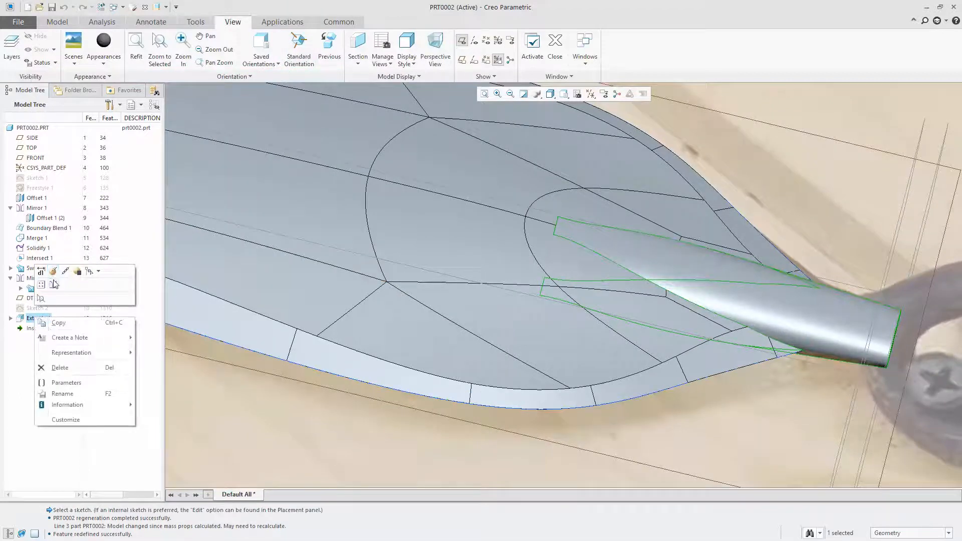
left_click(54, 284)
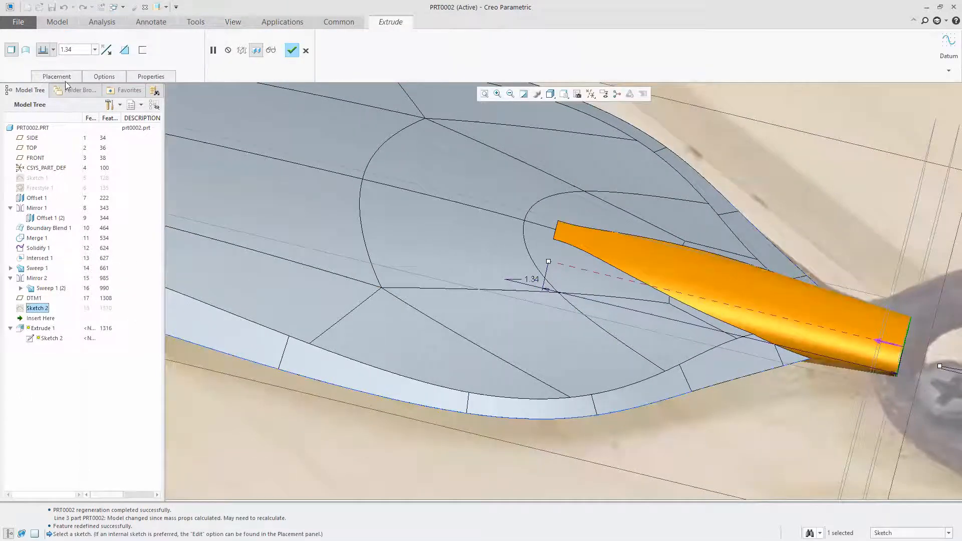
left_click(105, 76)
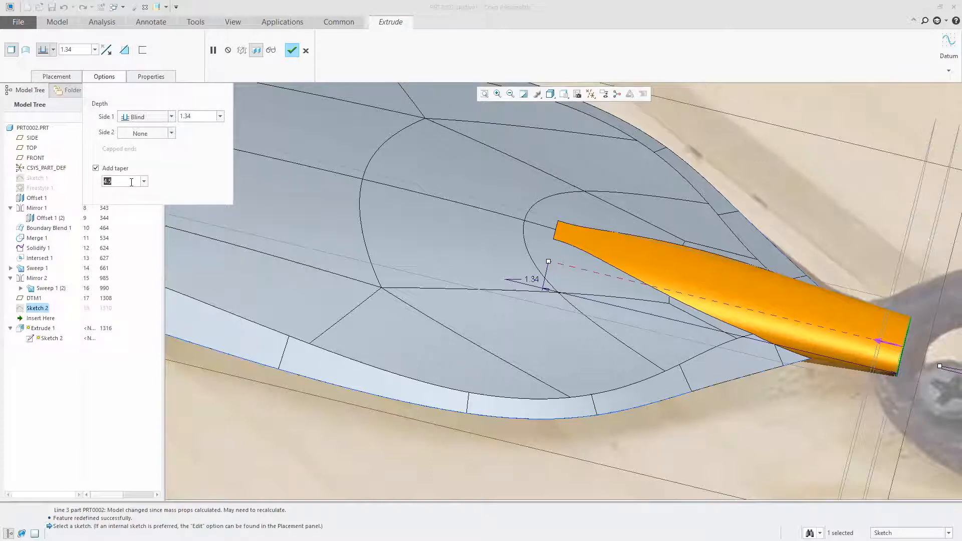
type("4.25")
key("Return")
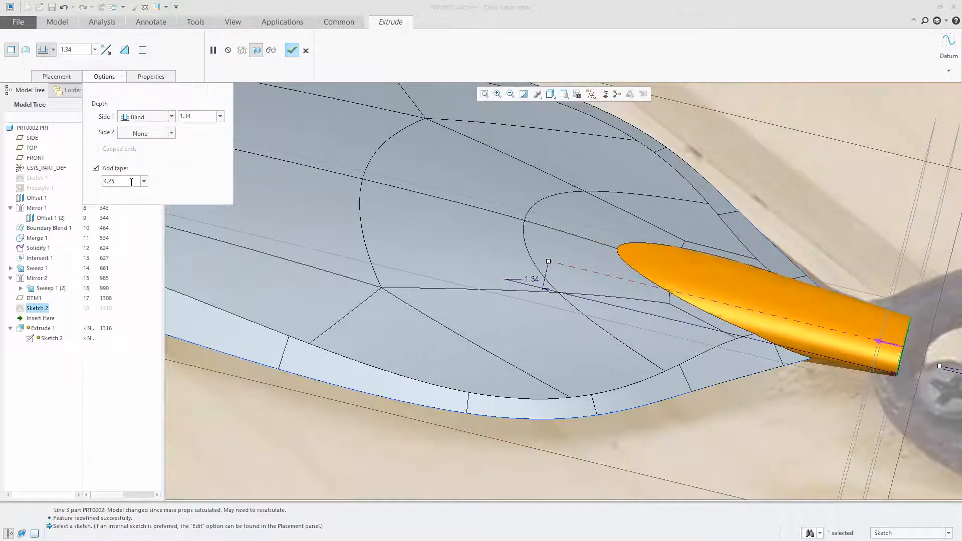
left_click(292, 51)
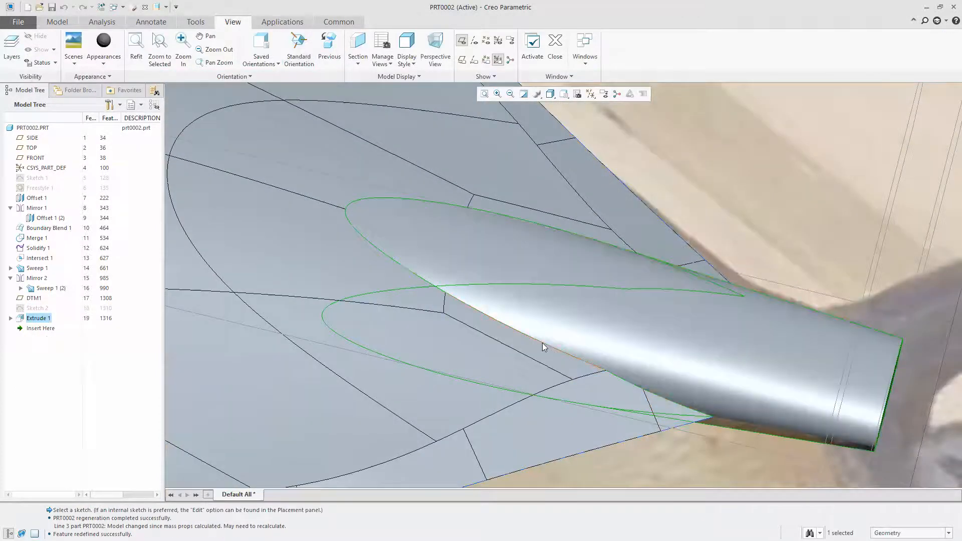
Try to round the edge between the tapered neck and the blade bevel with a 0.01 radius
left_click(542, 342)
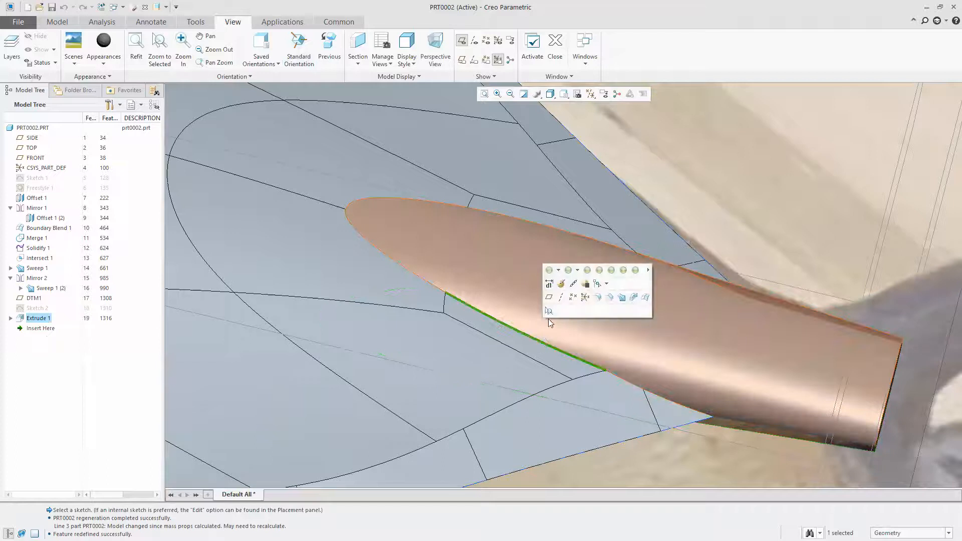
left_click(598, 296)
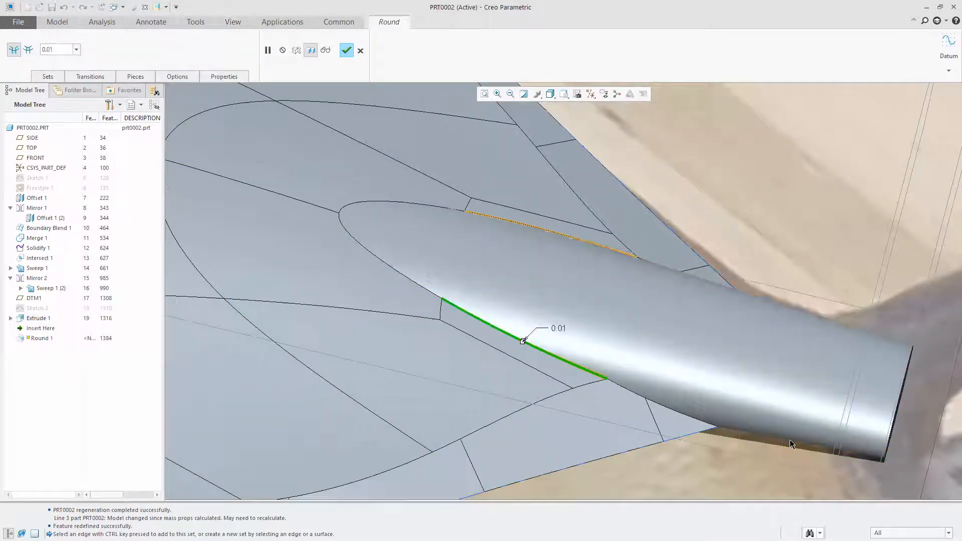
middle_click_drag(540, 320, 577, 250)
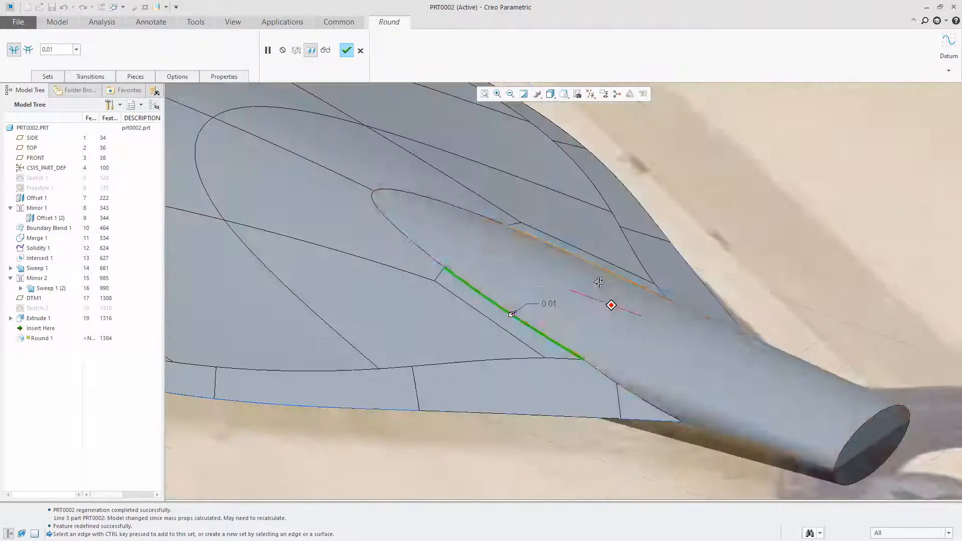
left_click(345, 50)
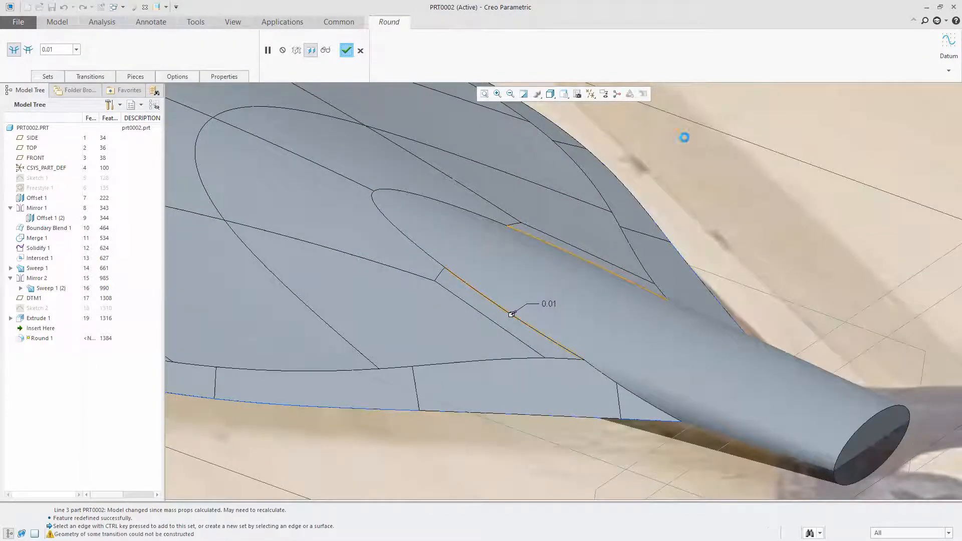
left_click(529, 294)
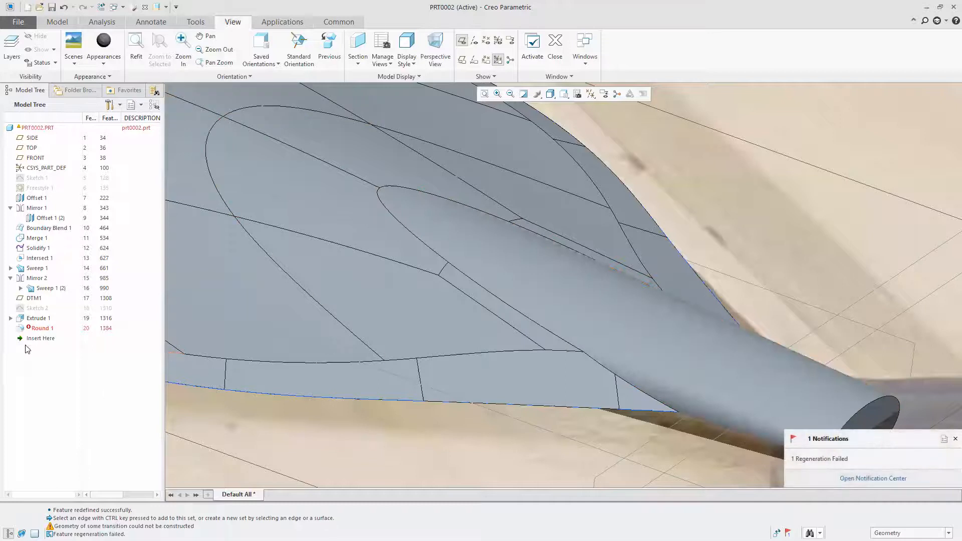
Delete the 0.01 neck edge round from the model
right_click(41, 332)
left_click(69, 369)
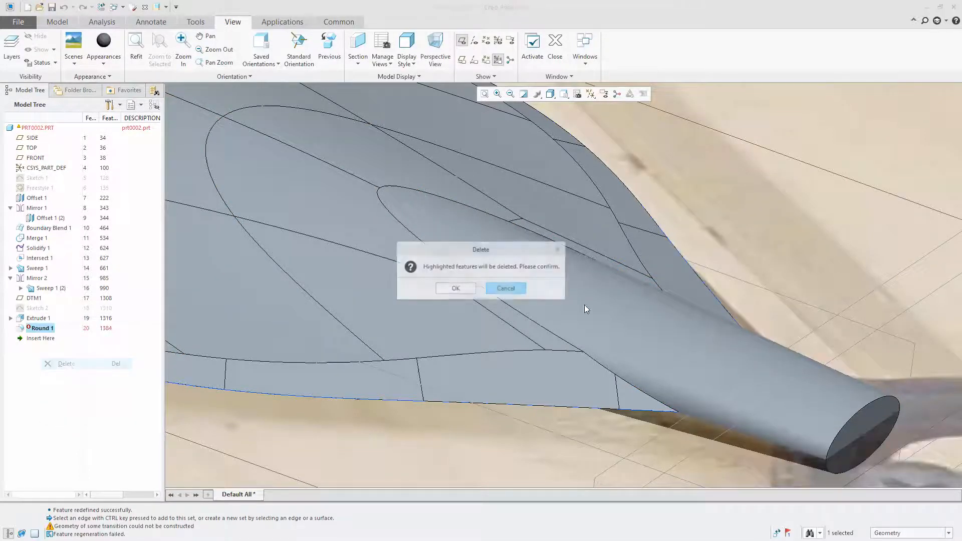
left_click(451, 287)
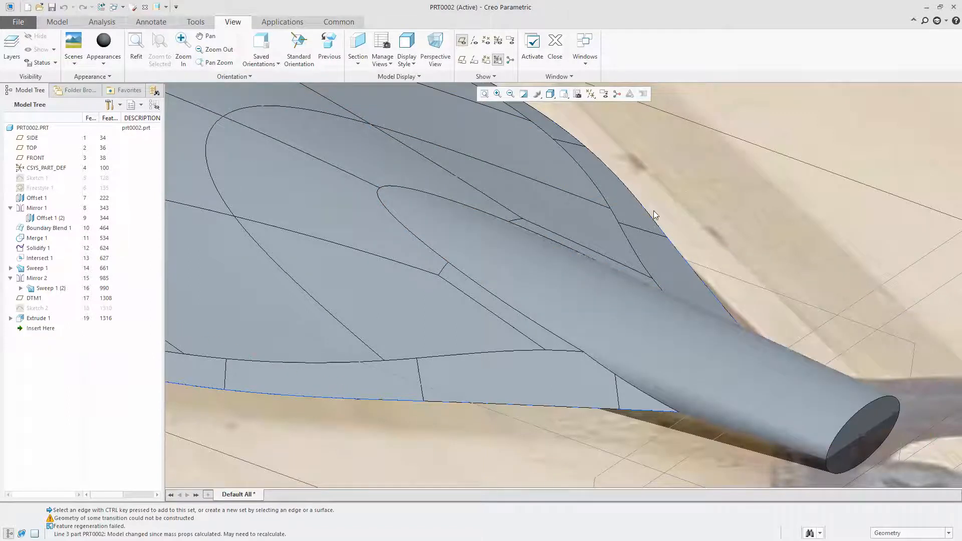
left_click(497, 258)
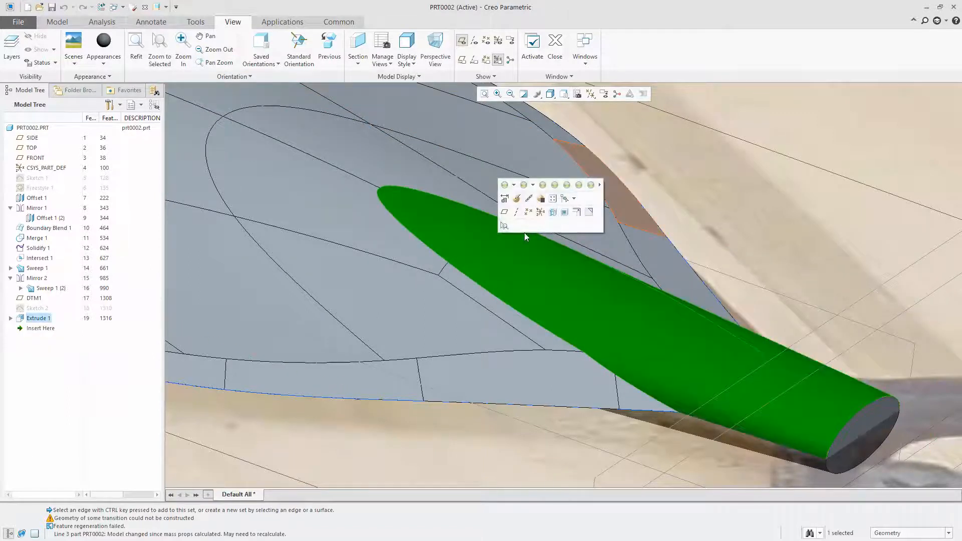
left_click(475, 293, "ctrl")
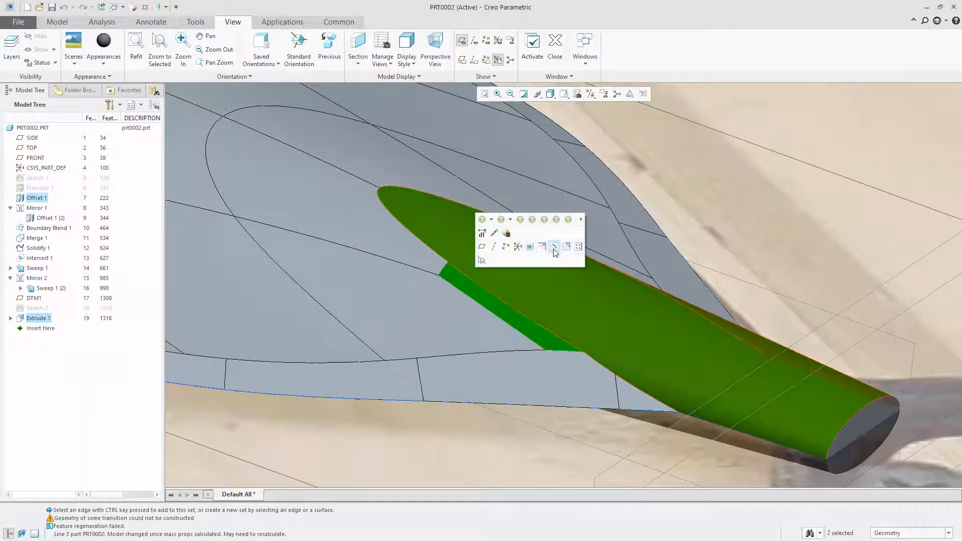
left_click(749, 174)
Start a round between the neck surface and the blade face at its tip, with a 0.37 radius
left_click(57, 22)
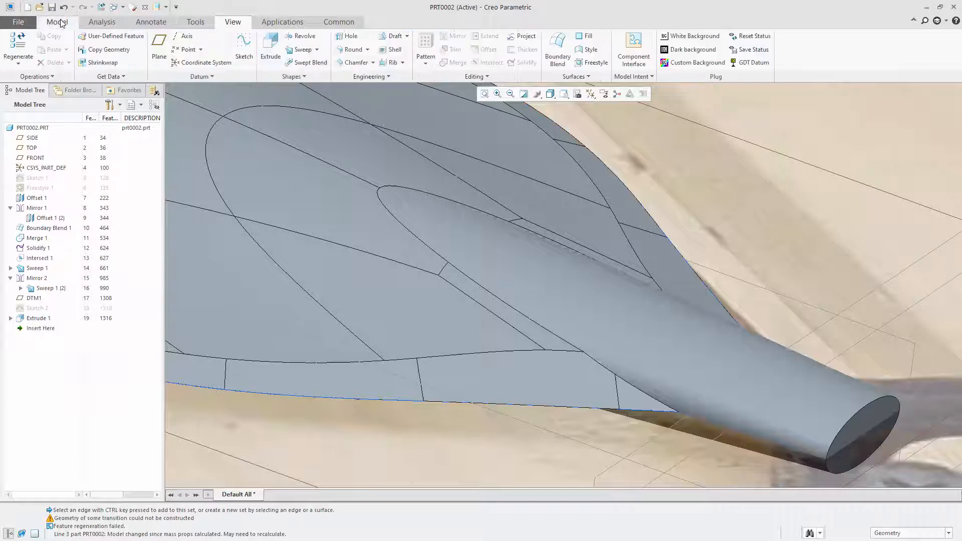
left_click(347, 50)
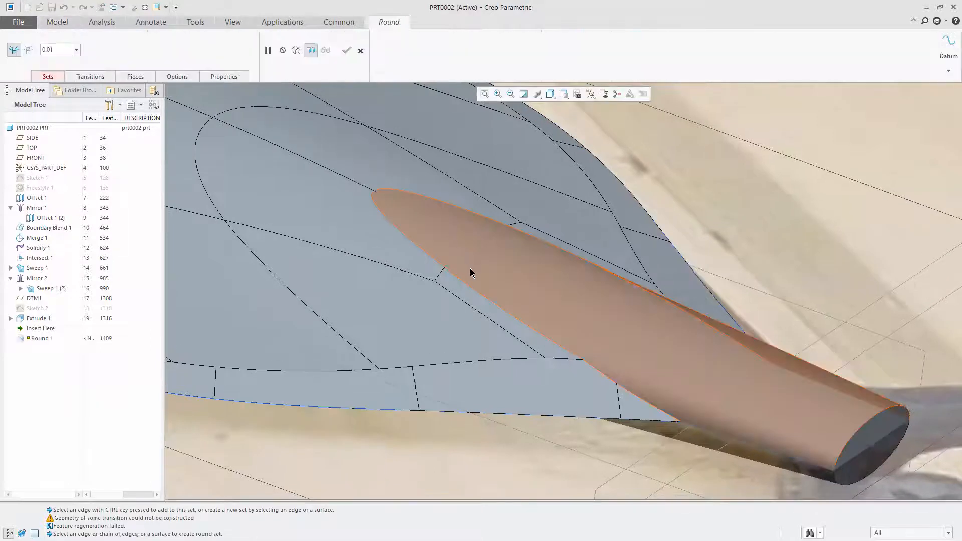
left_click(472, 270)
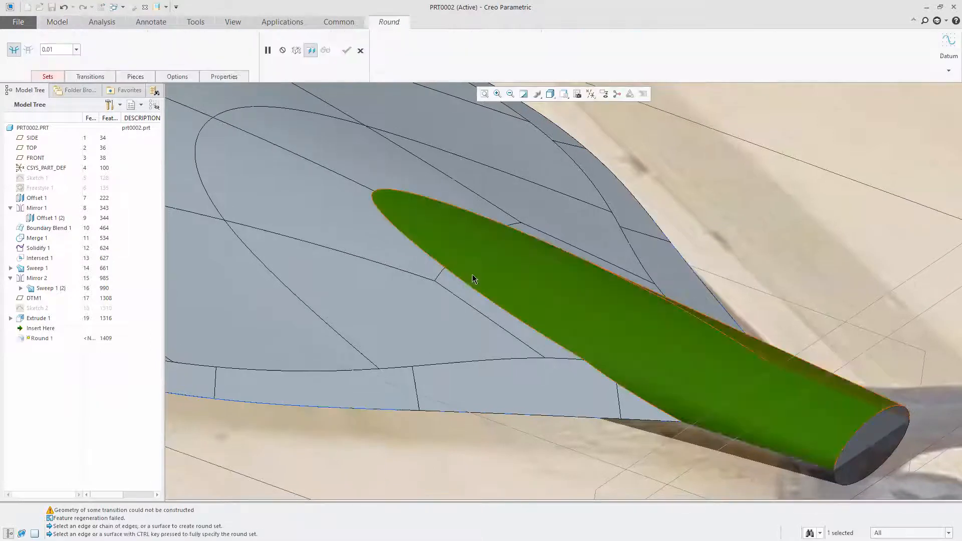
left_click(419, 270, "ctrl")
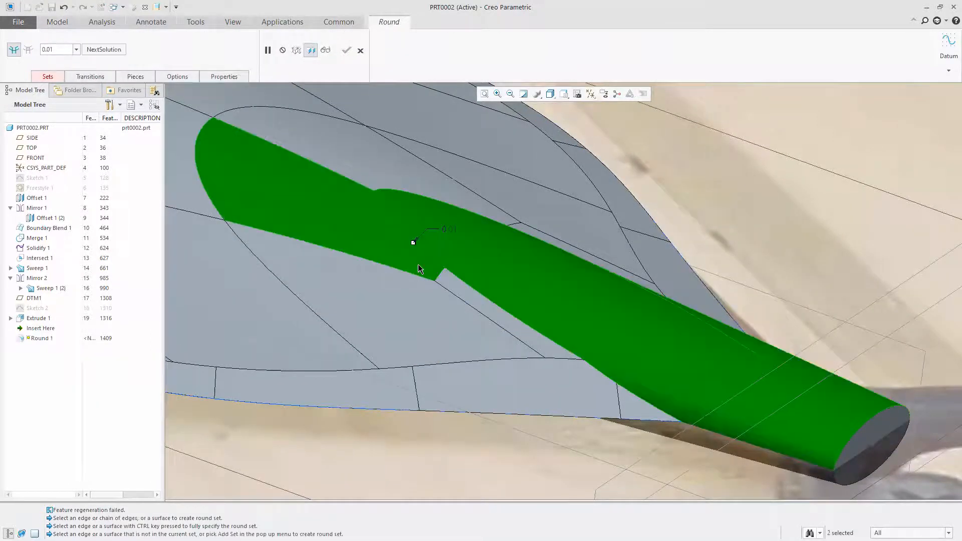
left_click(76, 50)
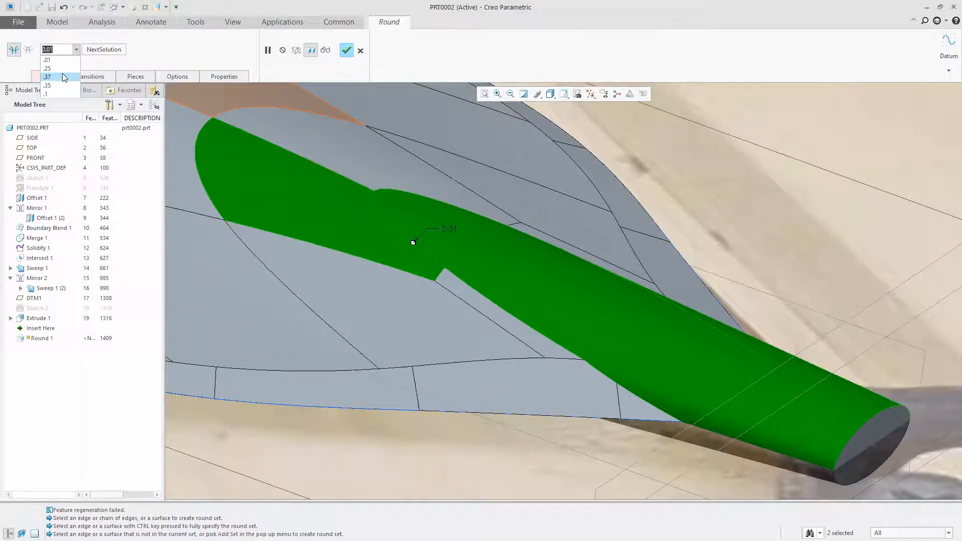
left_click(63, 76)
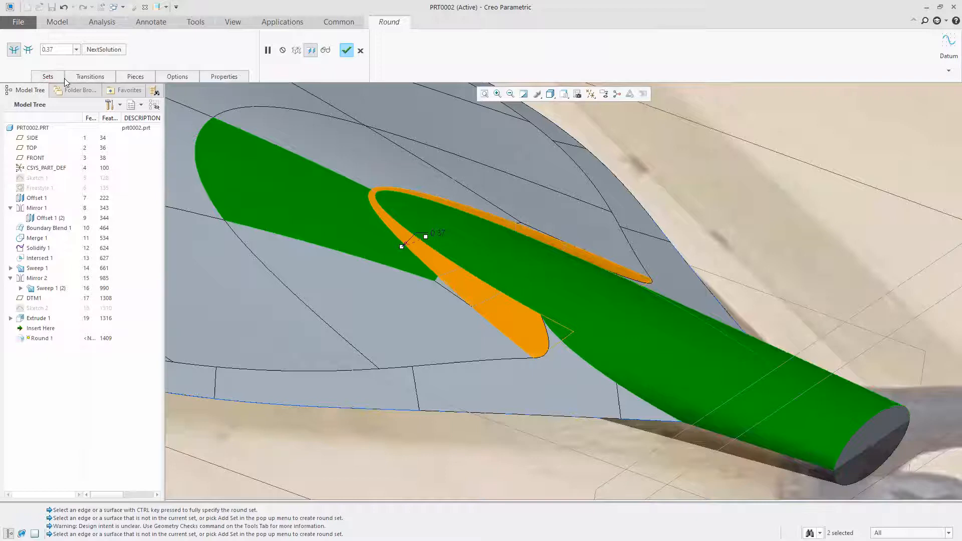
Try extending the 0.37 round between the neck surface and the bevel face on each side in turn
mouse_move(516, 259)
middle_mouse_down()
mouse_move(524, 237)
mouse_move(548, 243)
mouse_move(571, 273)
mouse_move(554, 315)
mouse_move(548, 308)
mouse_move(584, 296)
mouse_move(547, 299)
mouse_move(558, 268)
mouse_move(544, 320)
mouse_move(551, 323)
middle_mouse_up()
scroll(514, 188, "up", 5)
mouse_move(569, 270)
middle_mouse_down()
mouse_move(559, 322)
mouse_move(447, 261)
mouse_move(453, 273)
middle_mouse_up()
scroll(718, 222, "down", 5)
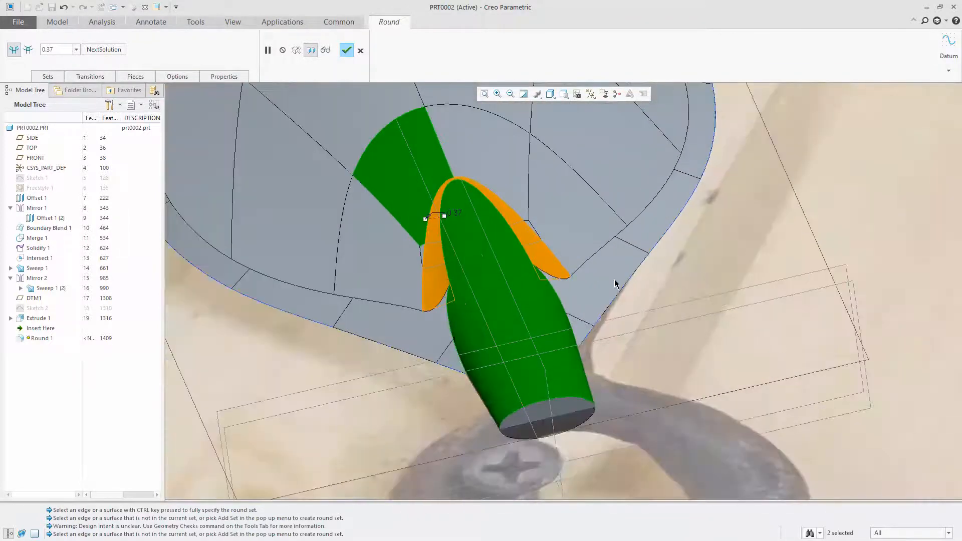
left_click(439, 329)
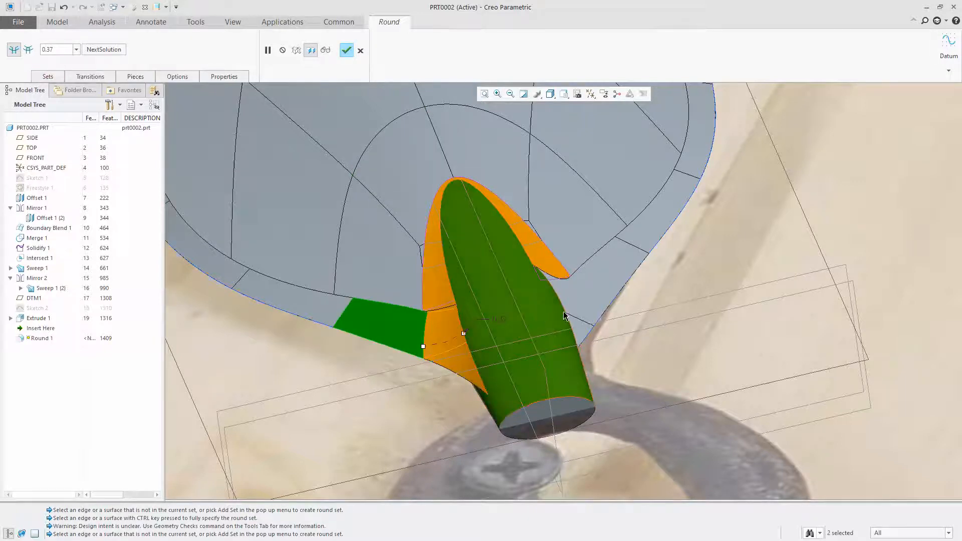
left_click(546, 310)
left_click(576, 301, "ctrl")
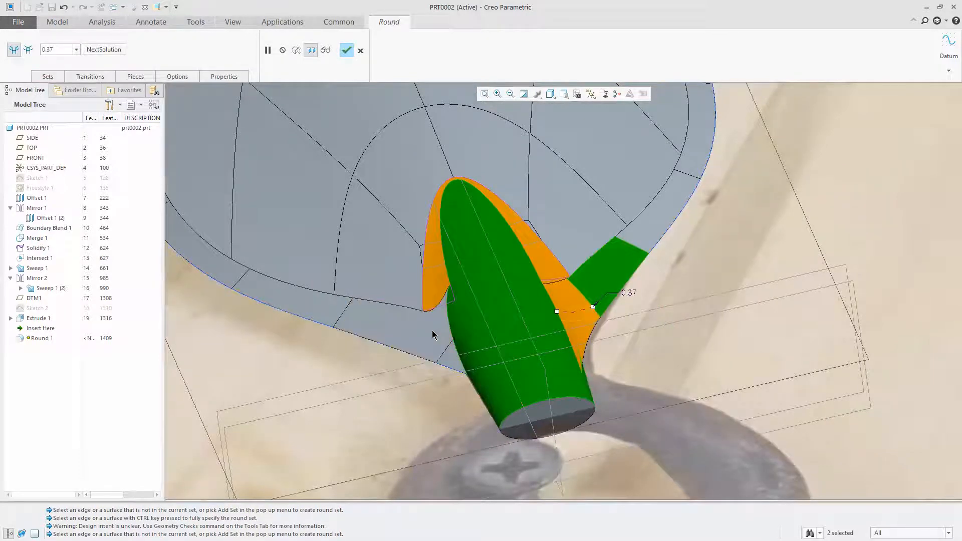
Add a 0.37 round set between the neck surface and the bevel face on one side, and complete the round
left_click(459, 321)
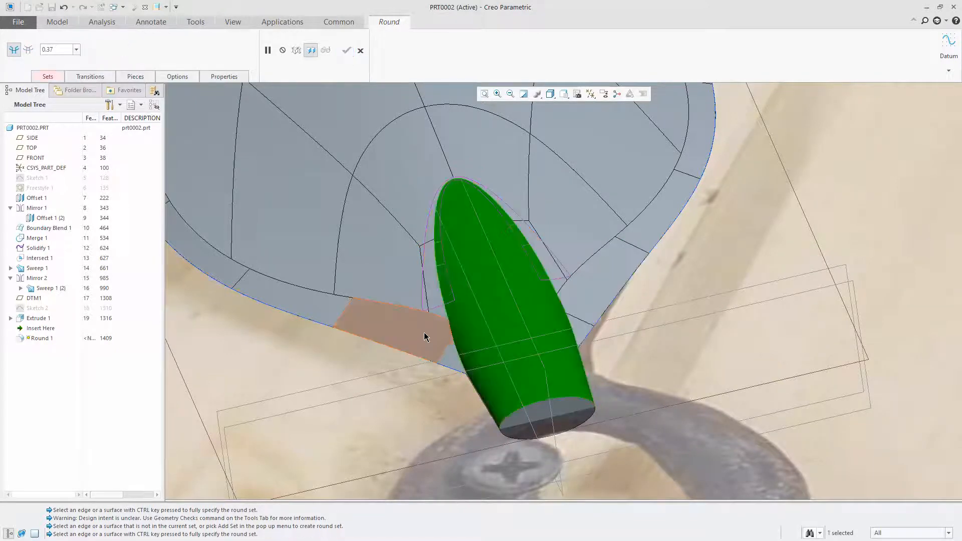
left_click(426, 333, "ctrl")
scroll(411, 302, "down", 5)
mouse_move(483, 307)
middle_mouse_down()
mouse_move(496, 282)
mouse_move(623, 287)
mouse_move(597, 329)
mouse_move(589, 326)
middle_mouse_up()
scroll(451, 286, "up", 4)
mouse_move(466, 291)
middle_mouse_down()
mouse_move(435, 280)
mouse_move(420, 258)
mouse_move(387, 336)
mouse_move(421, 382)
mouse_move(395, 337)
mouse_move(401, 303)
middle_mouse_up()
scroll(670, 278, "up", 5)
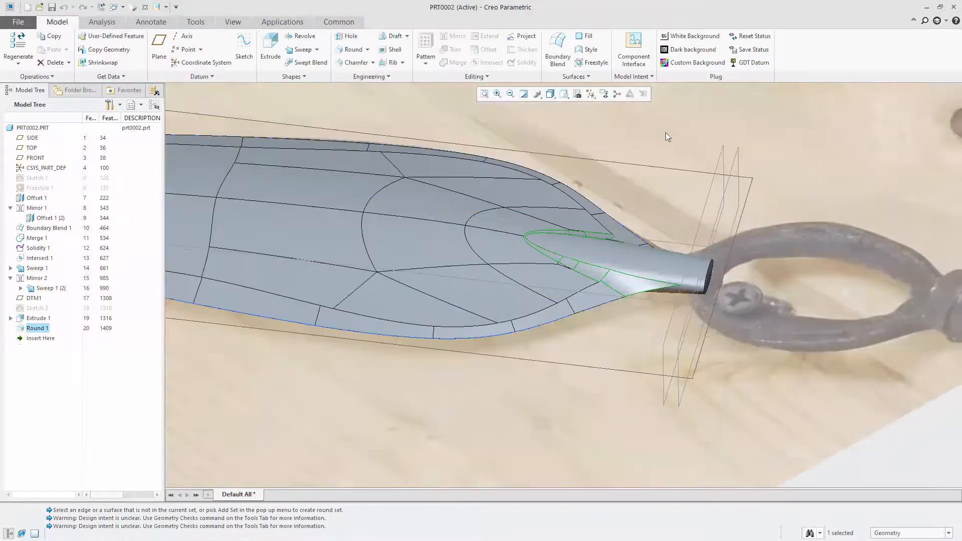
Delete the 0.37 round feature joining the neck to the blade
scroll(572, 304, "down", 2)
middle_click_drag(574, 314, 558, 356)
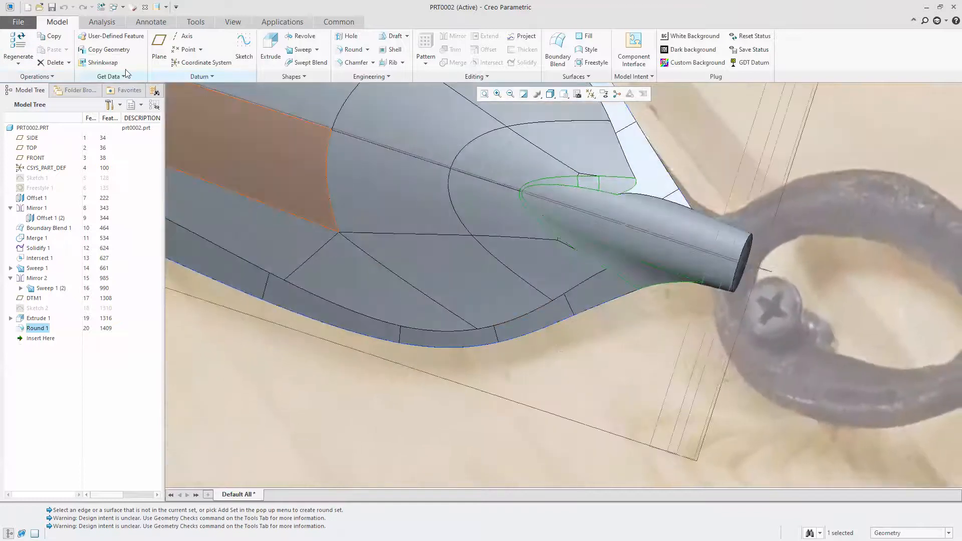
right_click(45, 329)
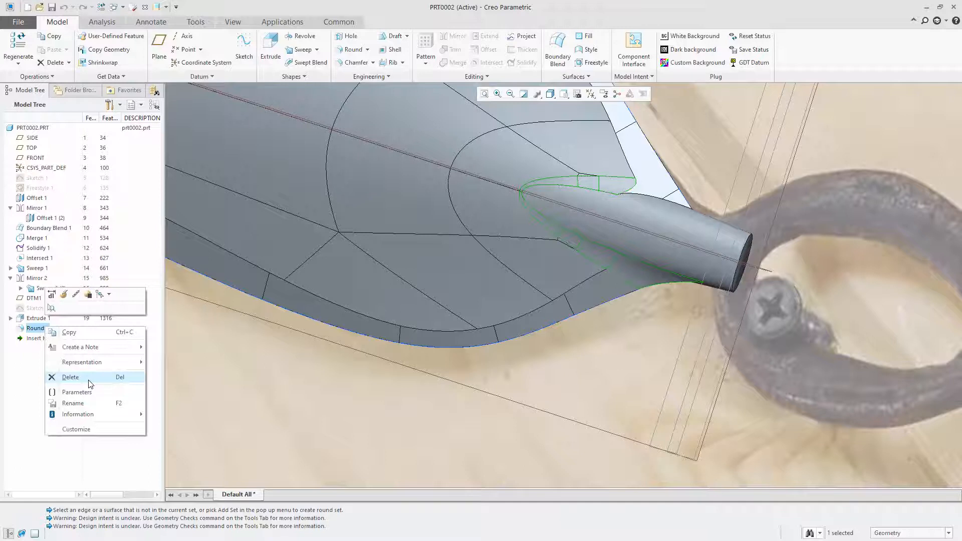
left_click(70, 377)
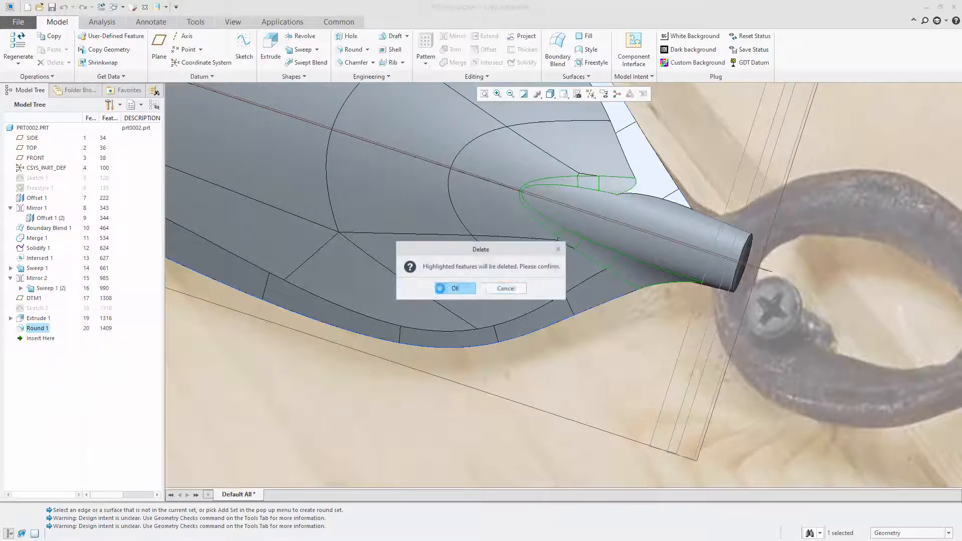
left_click(453, 316)
Hide the spear.jpg reference image behind the model
mouse_move(679, 252)
middle_mouse_down()
mouse_move(685, 216)
mouse_move(680, 231)
middle_mouse_up()
scroll(661, 251, "up", 2)
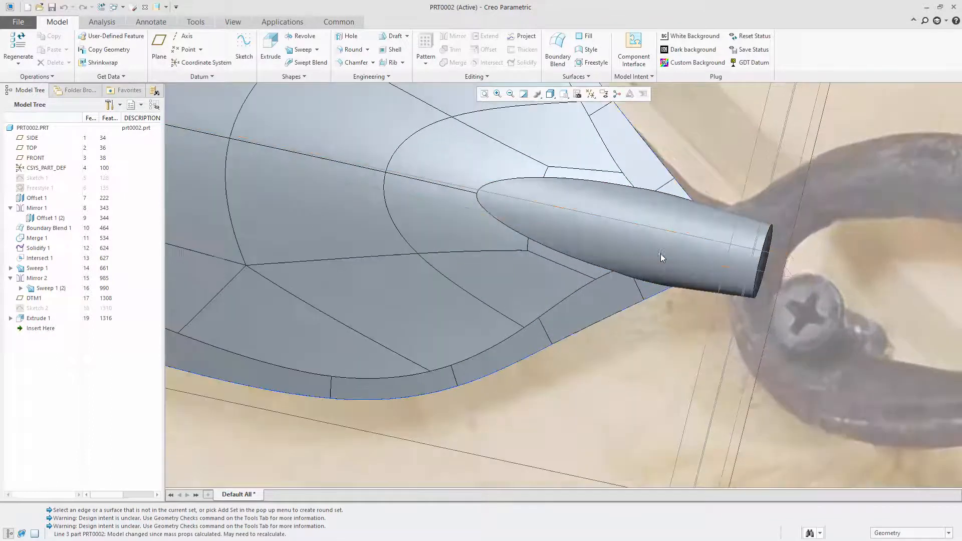
scroll(384, 276, "up", 1)
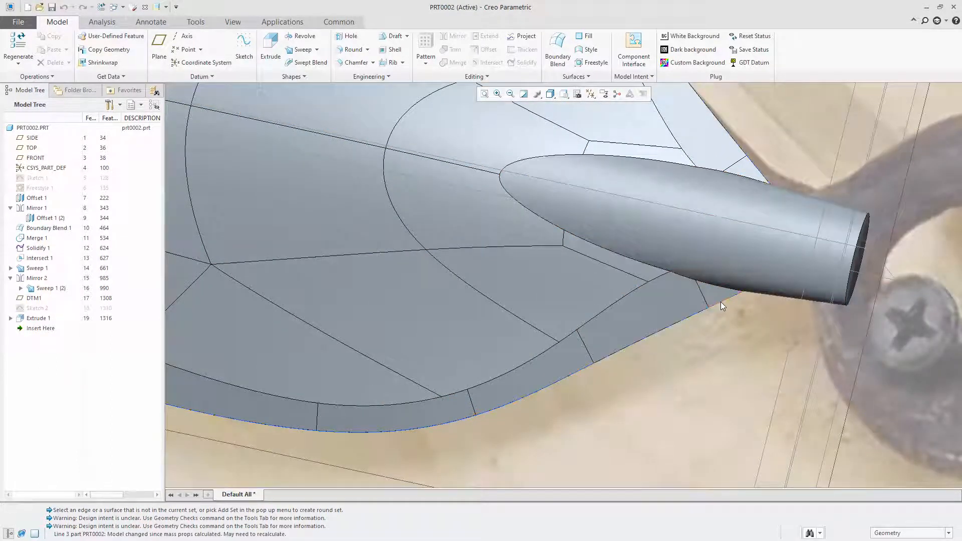
middle_click_drag(723, 293, 710, 271)
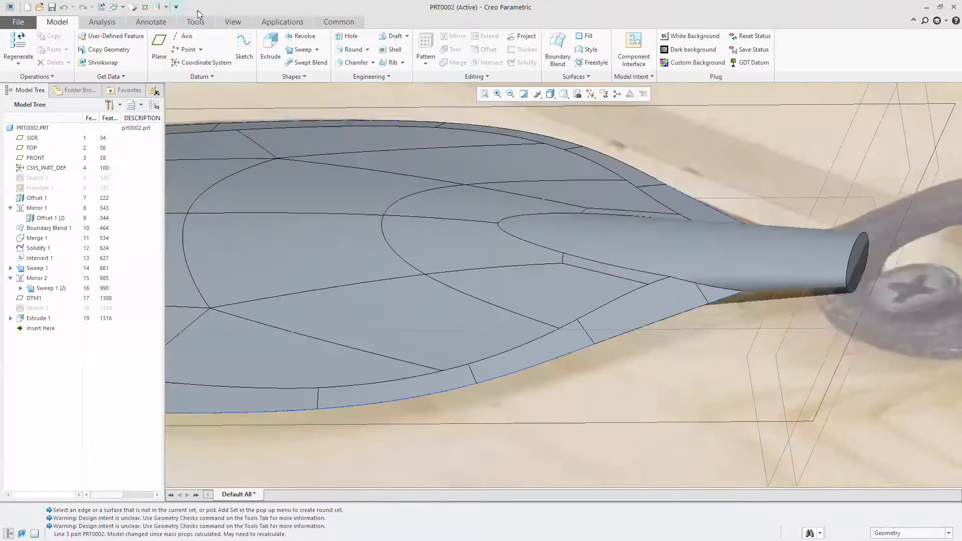
left_click(241, 24)
left_click(404, 77)
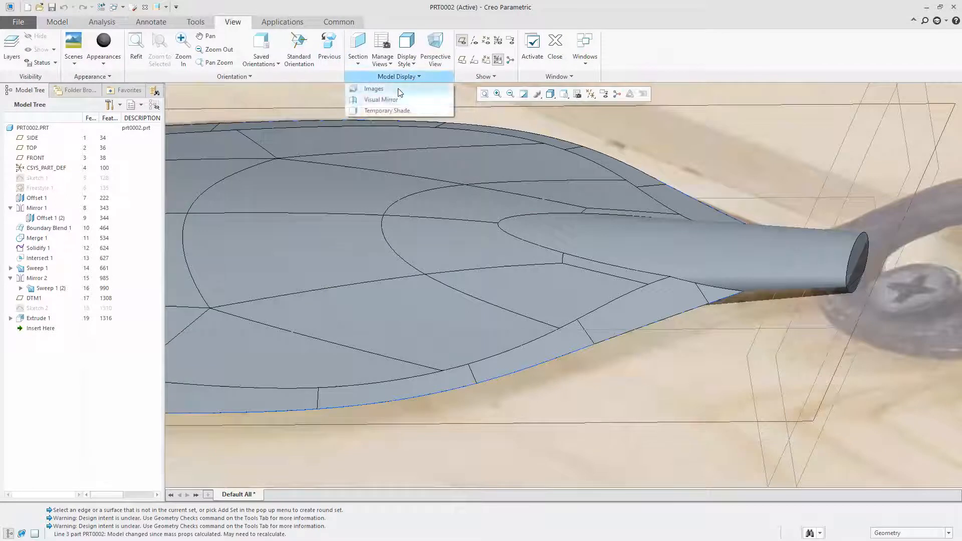
left_click(398, 88)
left_click(124, 48)
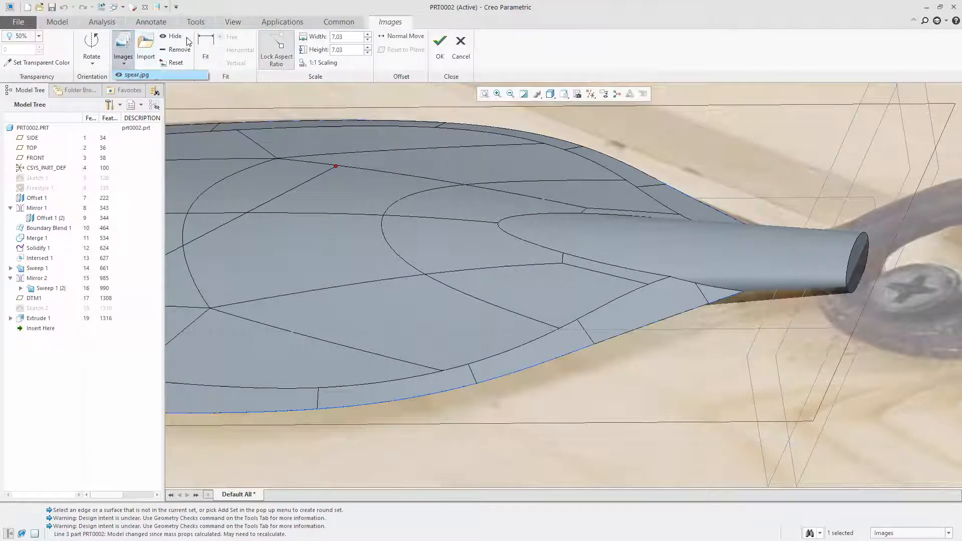
left_click(171, 38)
left_click(745, 184)
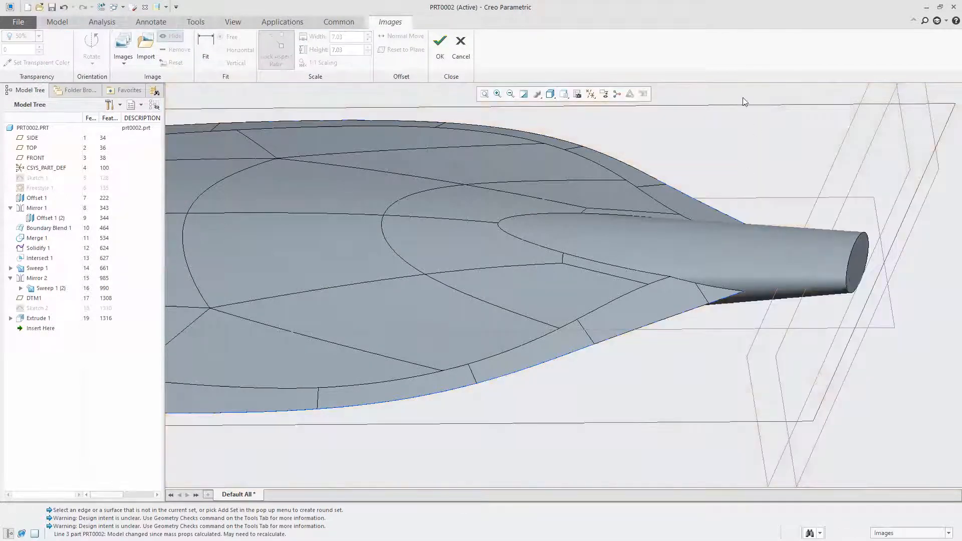
Turn off the display of datum planes and finish the reference image edits
left_click(591, 94)
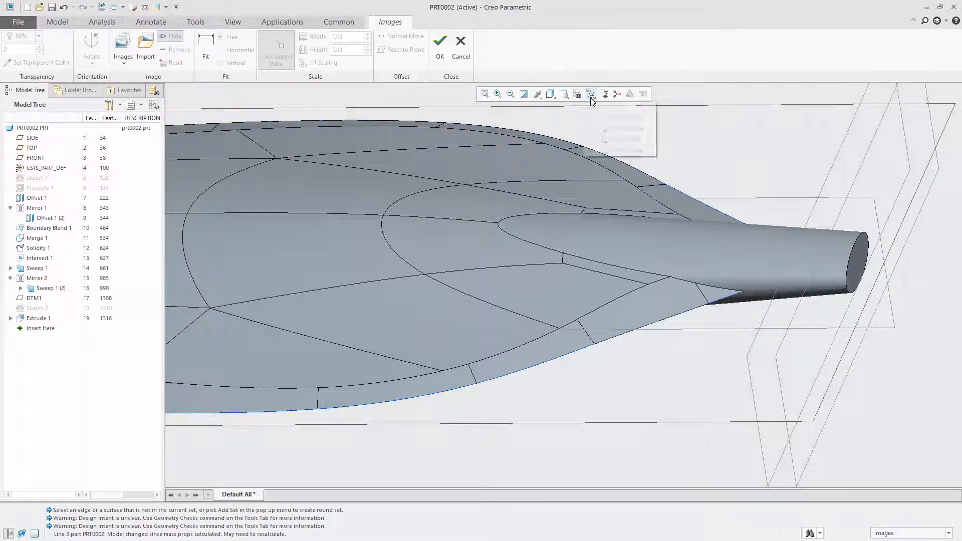
left_click(616, 150)
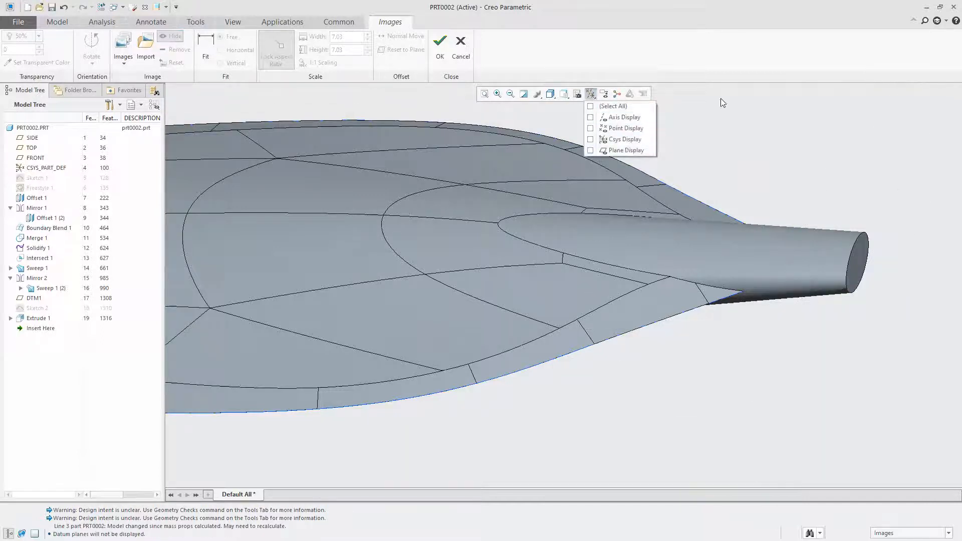
left_click(786, 152)
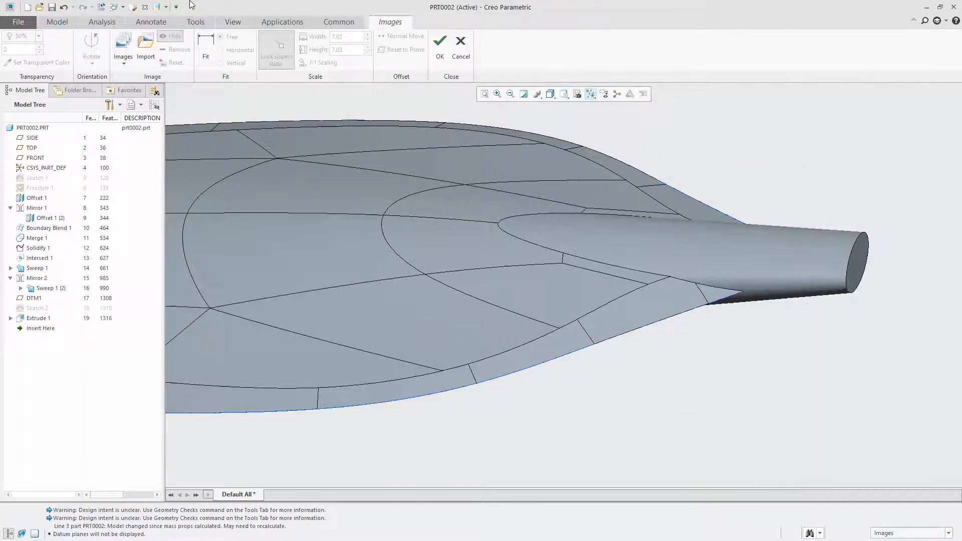
left_click(440, 44)
Create a datum point on the blade's outer edge vertex near the neck on each side, and turn on datum point display
left_click(57, 21)
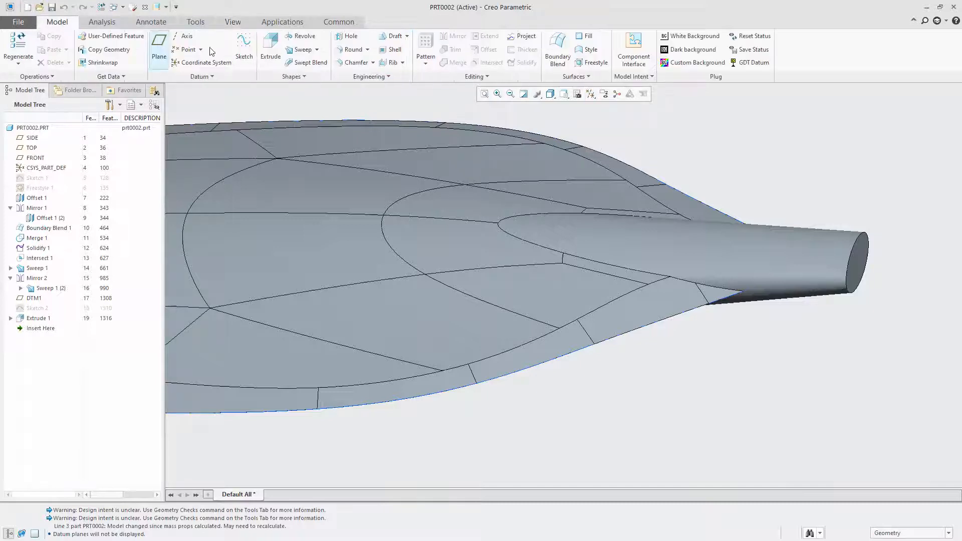
left_click(185, 49)
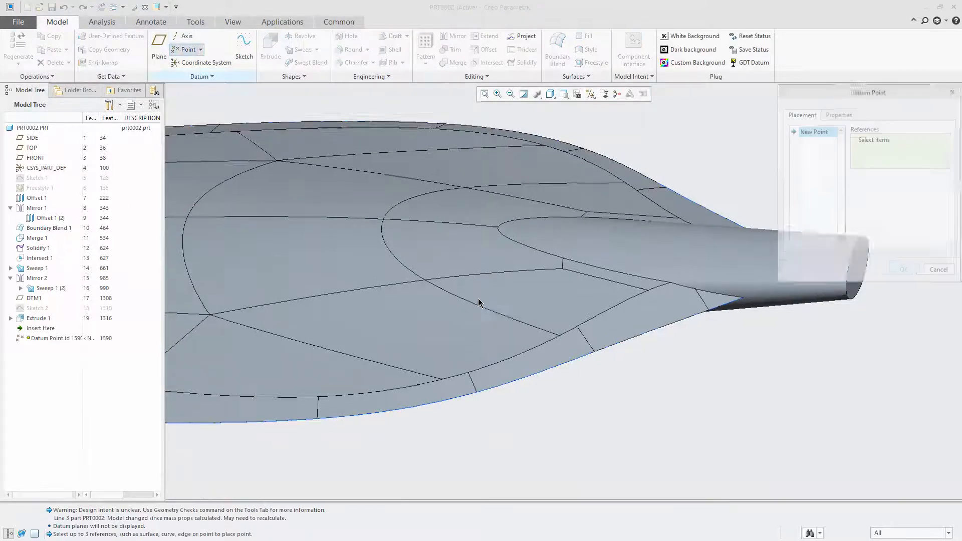
left_click(595, 353)
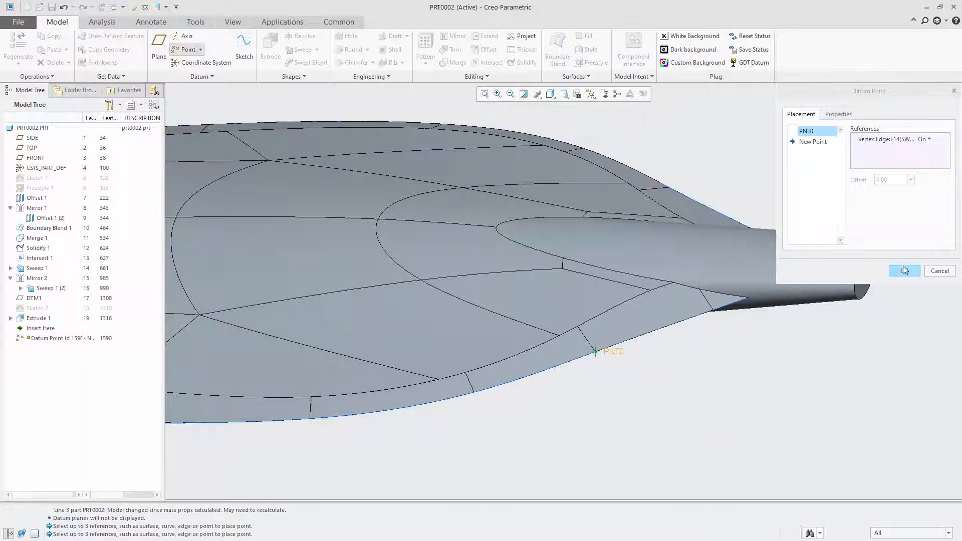
left_click(905, 271)
left_click(186, 49)
middle_click_drag(584, 232, 518, 268)
left_click(697, 153)
left_click(905, 270)
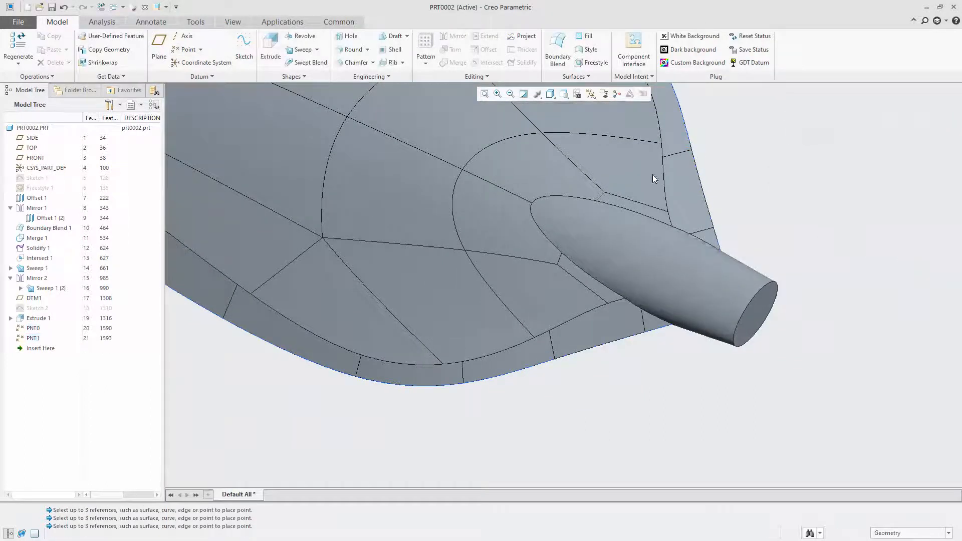
left_click(591, 94)
left_click(612, 128)
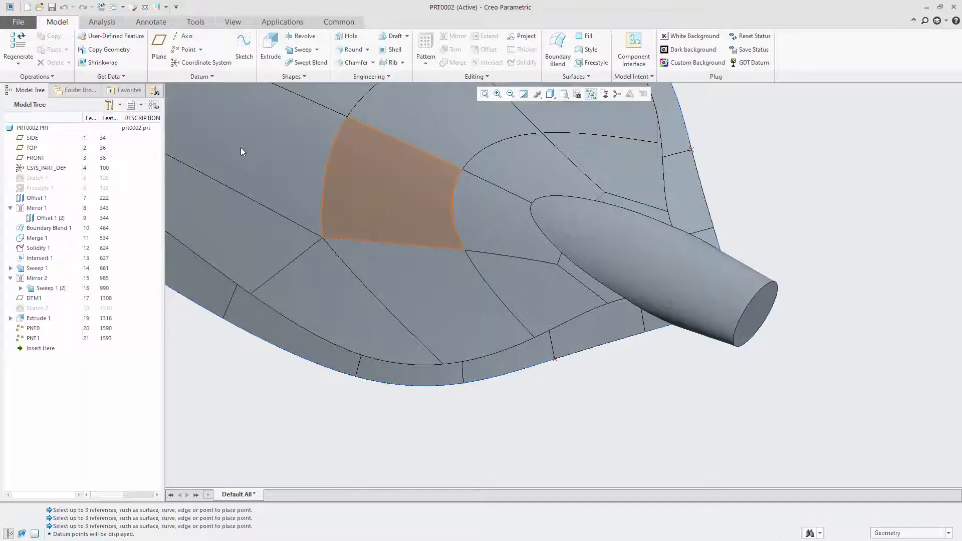
Add a 0.37 round along the blade's outer edge on the PNT0 side, and set its blade-tip transition to Stop at Reference
left_click(349, 50)
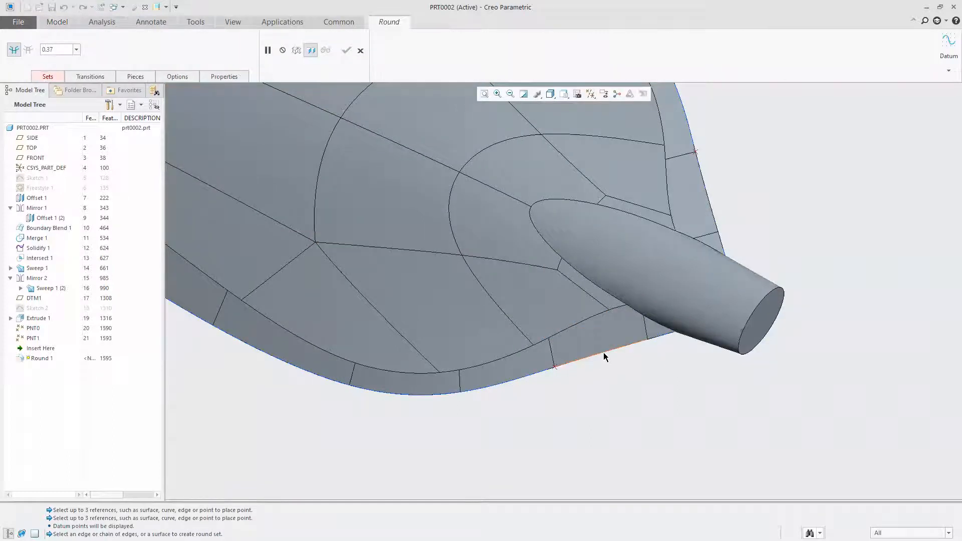
left_click(665, 339)
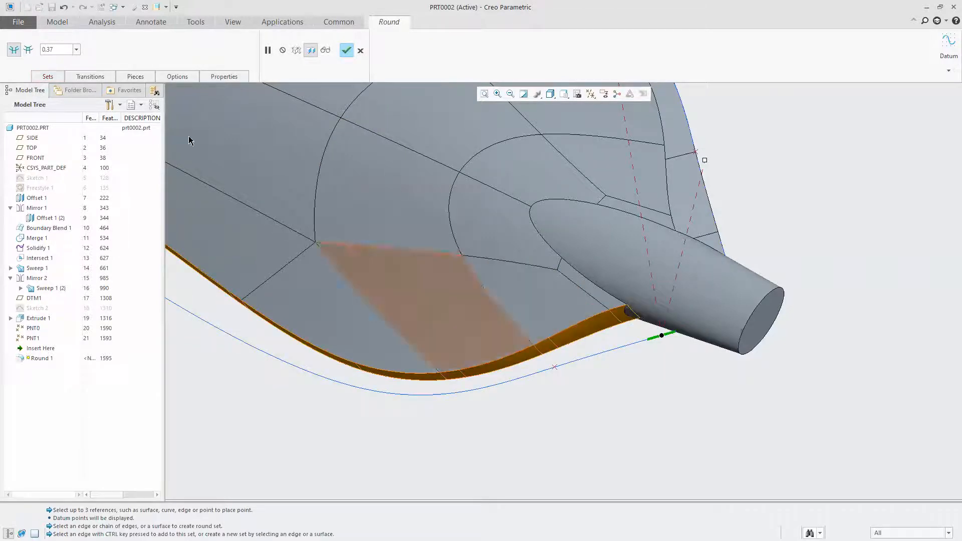
left_click(29, 53)
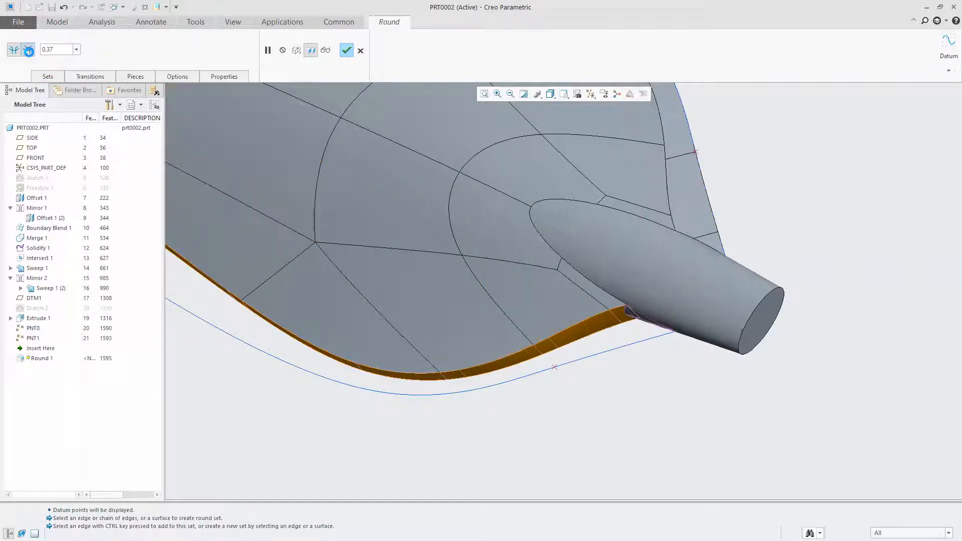
scroll(562, 340, "up", 1)
scroll(617, 339, "up", 2)
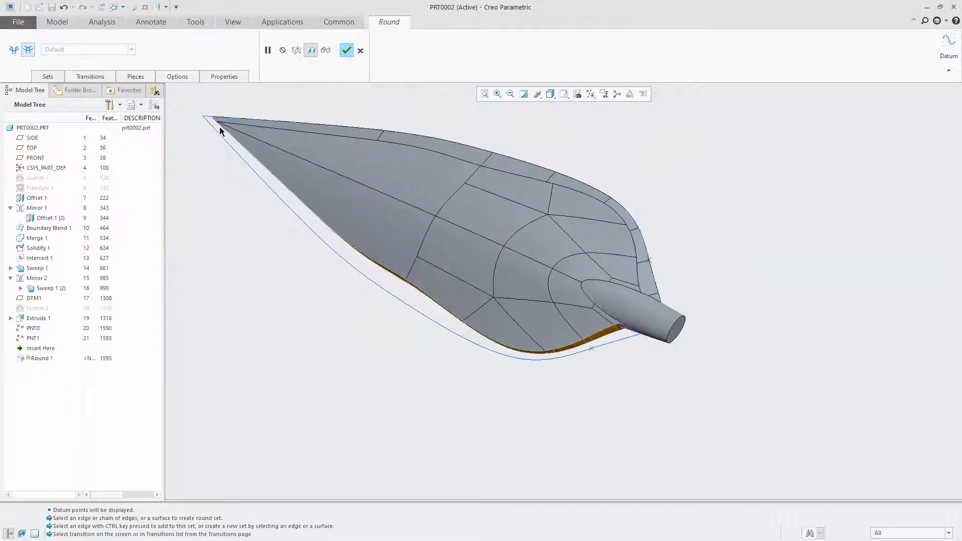
scroll(219, 127, "down", 5)
middle_click_drag(309, 184, 325, 162)
left_click(210, 200)
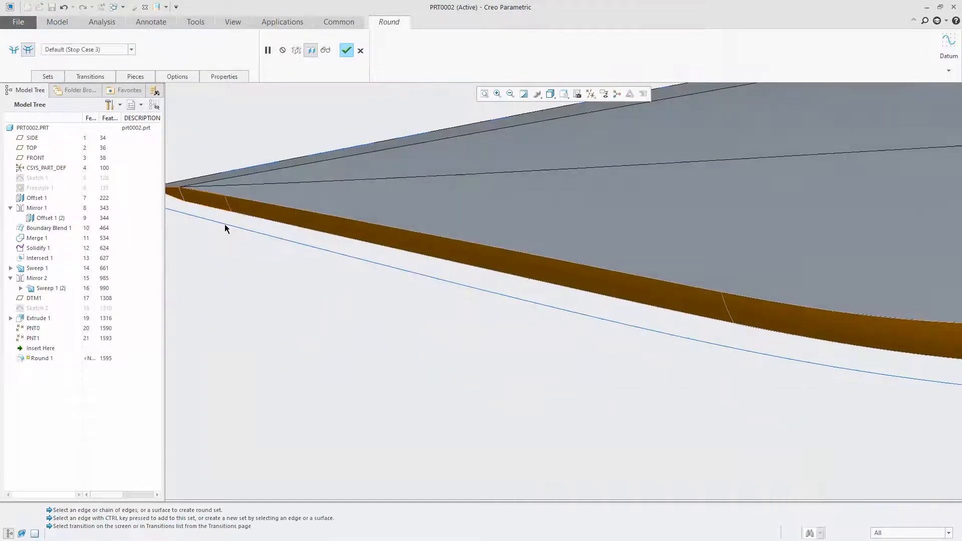
left_click(131, 50)
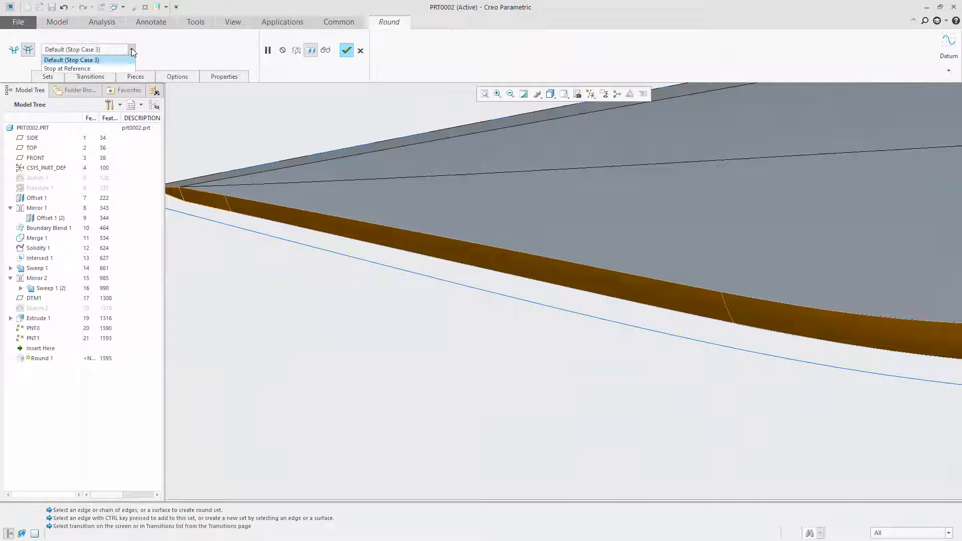
left_click(74, 69)
Use datum point PNT0 as the stop reference of the edge round, and complete the round
scroll(762, 296, "up", 4)
scroll(702, 329, "down", 5)
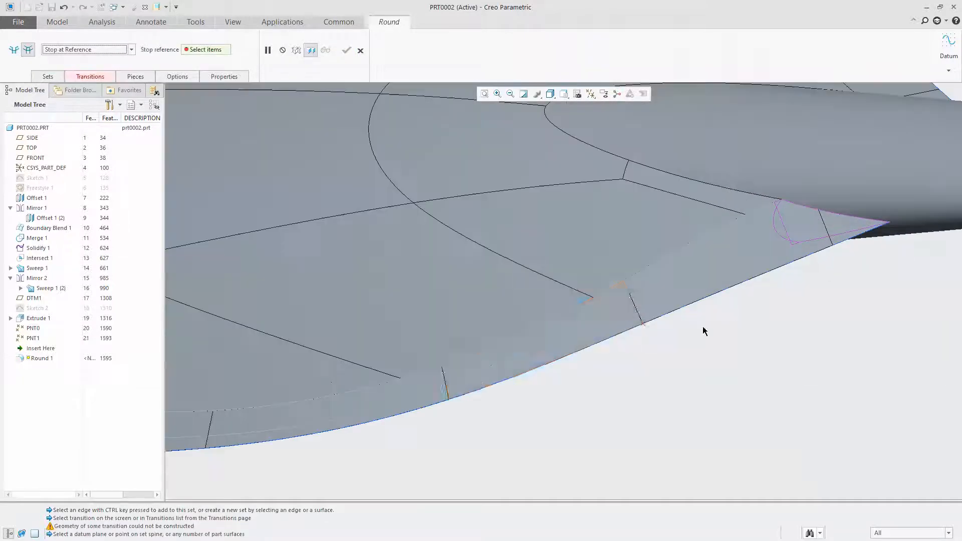
left_click(644, 324)
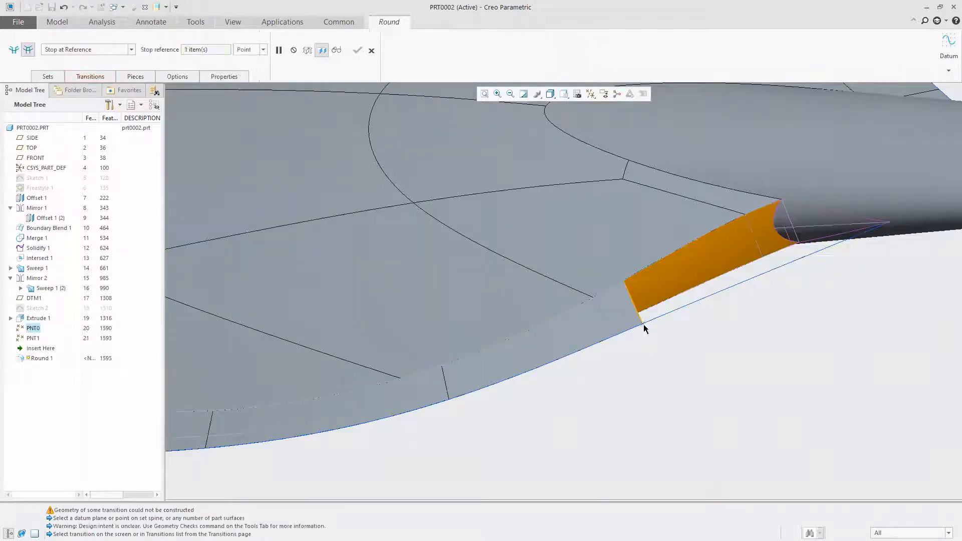
scroll(745, 330, "up", 5)
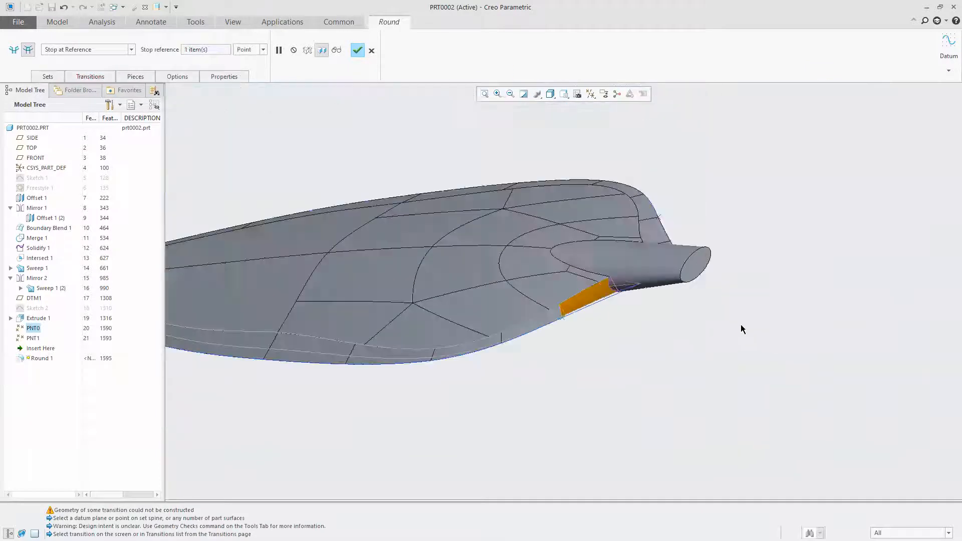
left_click(356, 51)
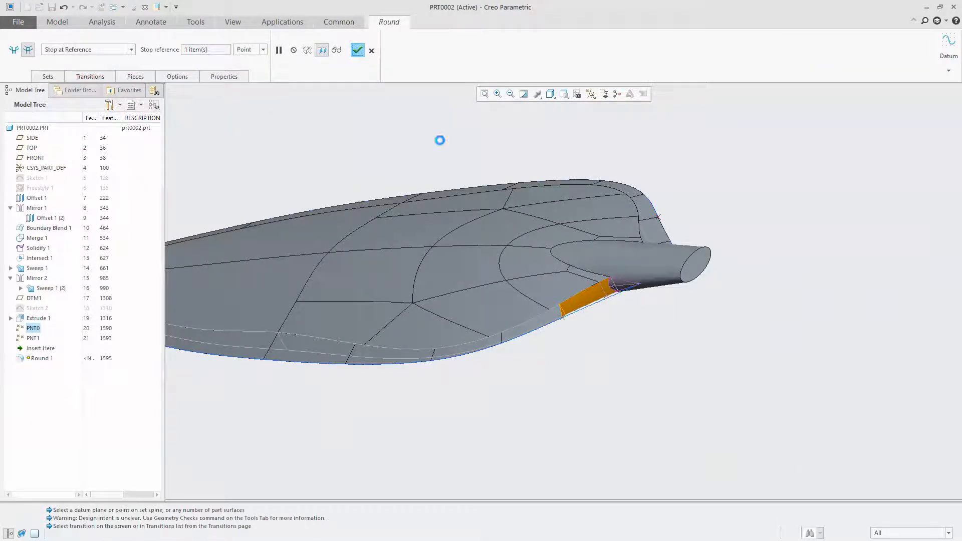
Start a 0.37 round along the blade's opposite outer edge, on the PNT1 side
middle_click_drag(703, 328, 728, 307)
left_click(728, 306)
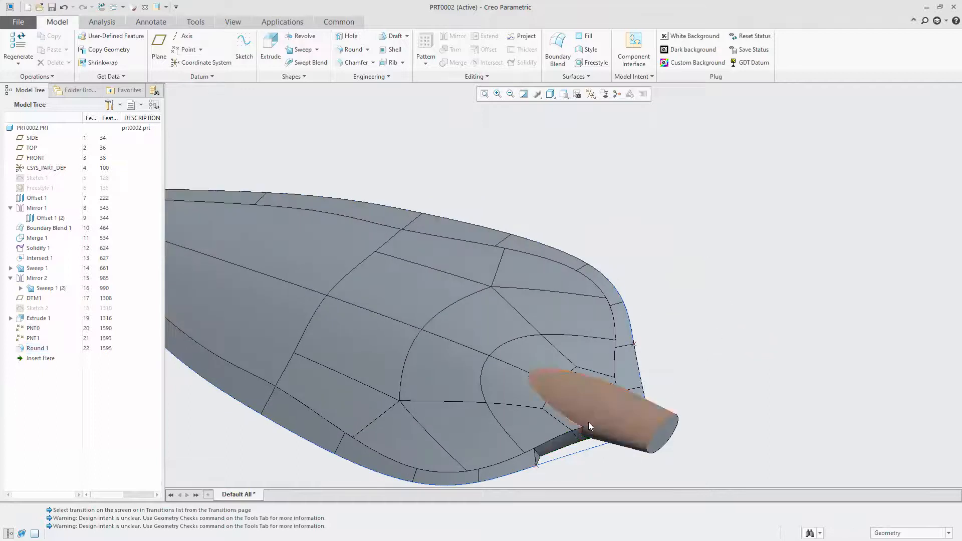
left_click(348, 50)
middle_click_drag(683, 404, 684, 476)
scroll(451, 231, "up", 4)
middle_click_drag(518, 412, 500, 326, "shift")
scroll(499, 328, "down", 5)
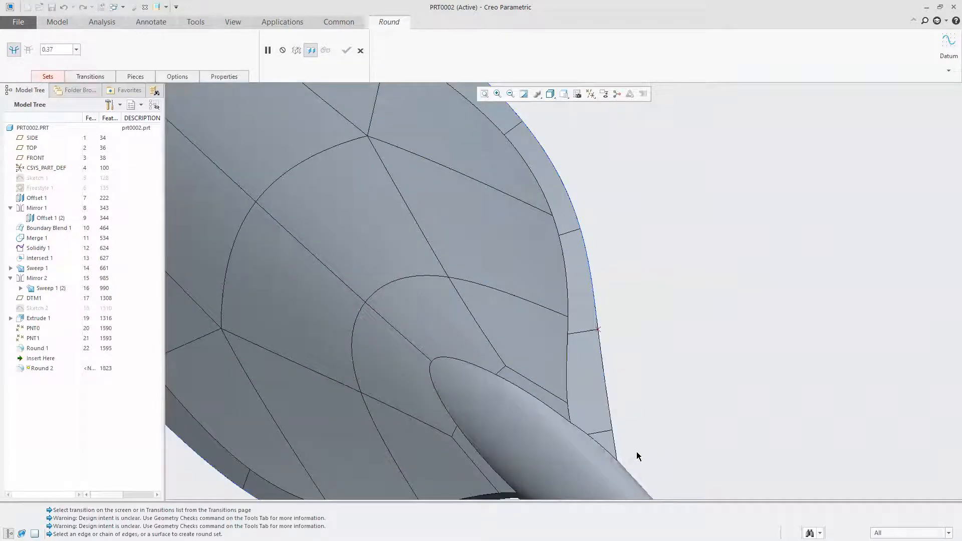
left_click(617, 449)
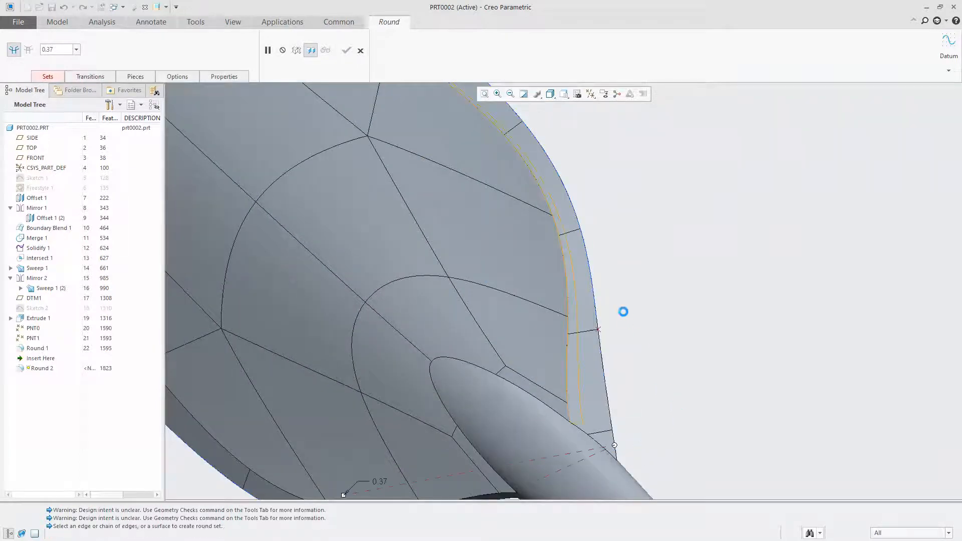
Set the transition of the opposite edge's round at the blade tip to Stop at Reference
left_click(28, 49)
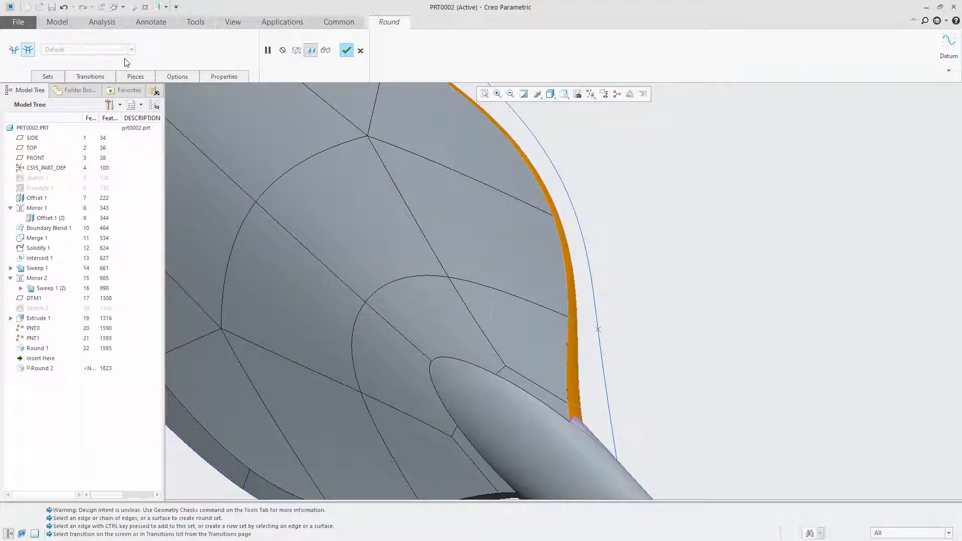
scroll(382, 206, "up", 5)
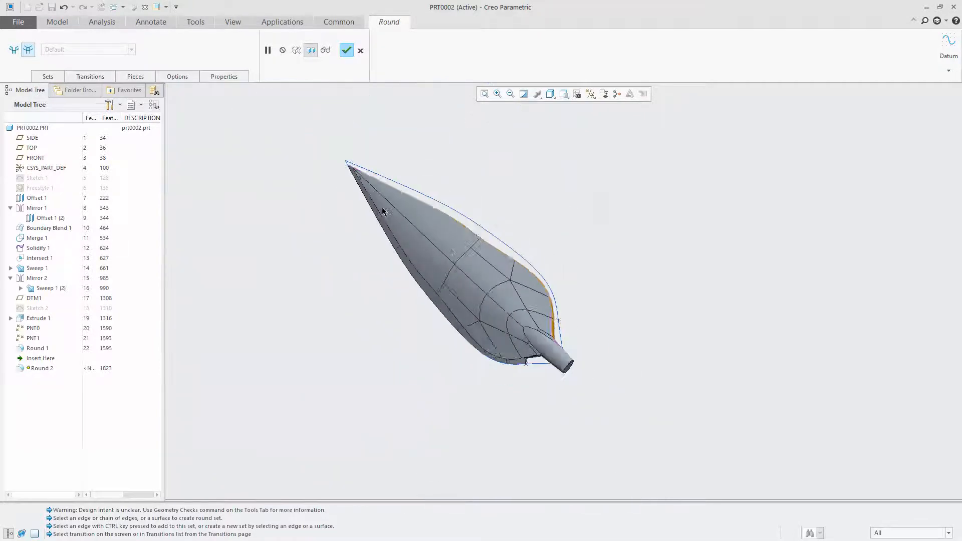
scroll(359, 163, "down", 8)
left_click(362, 164)
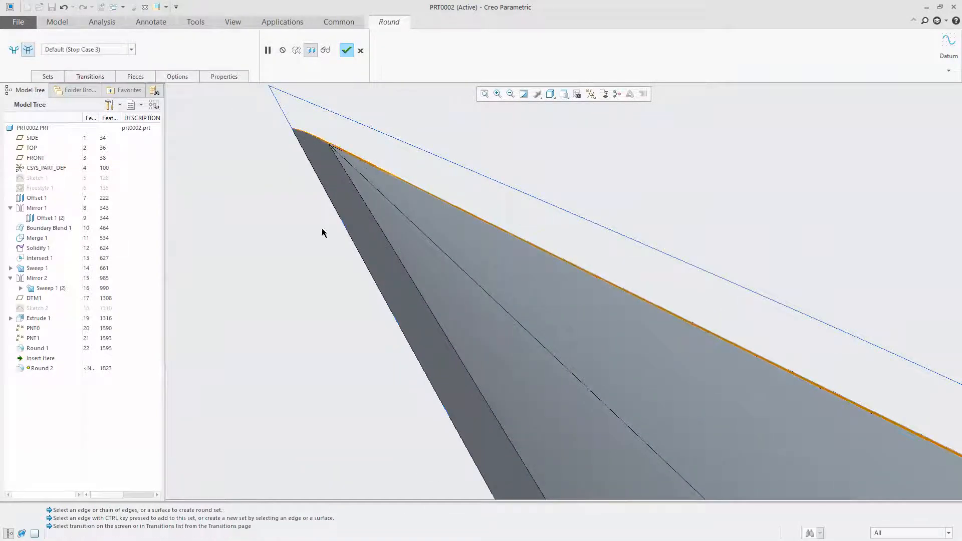
left_click(131, 50)
left_click(65, 66)
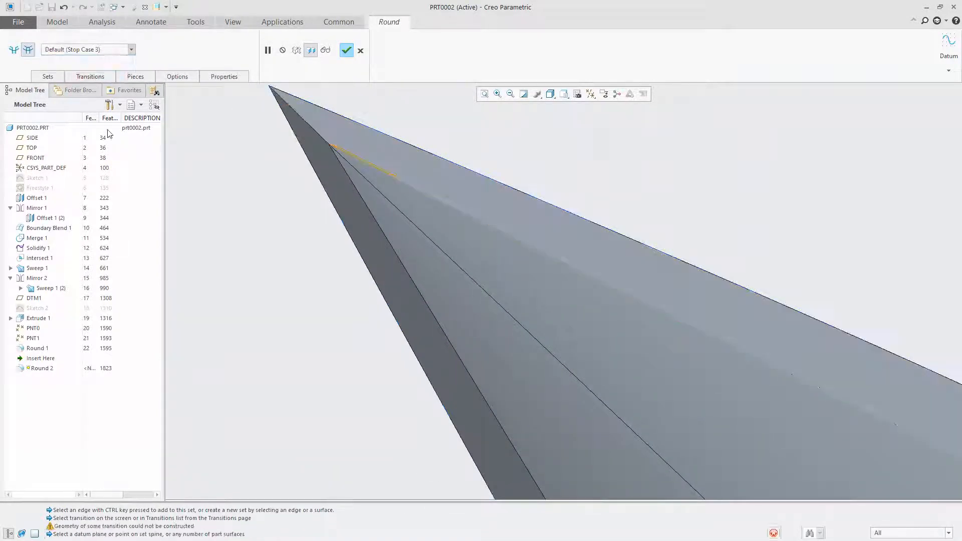
Use datum point PNT1 as the stop reference of the second edge round, and complete the round
scroll(451, 257, "up", 3)
scroll(660, 371, "up", 4)
scroll(745, 228, "down", 6)
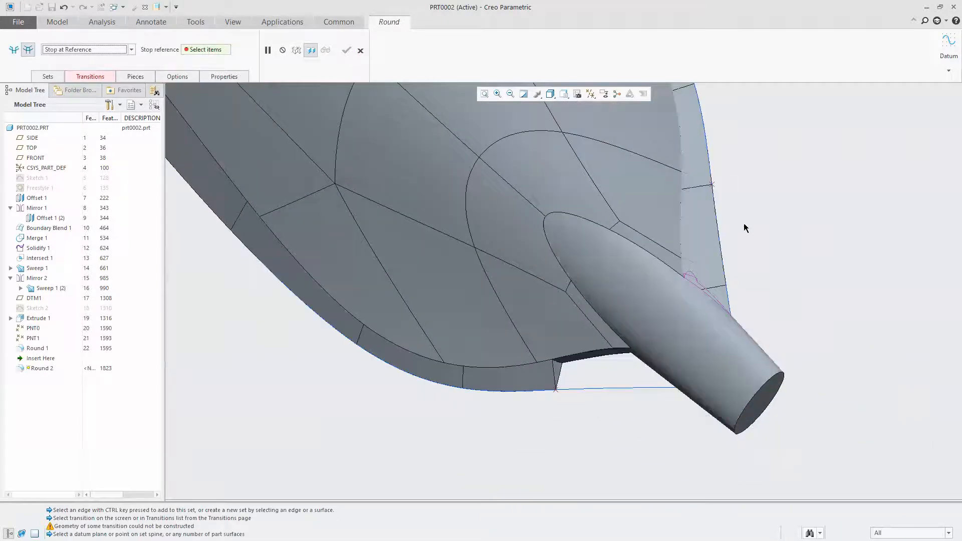
left_click(712, 185)
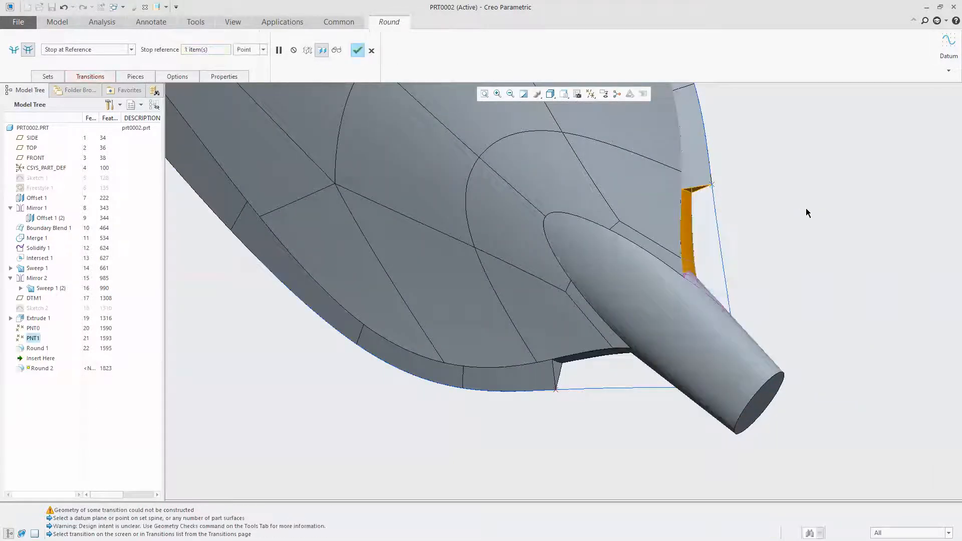
middle_click_drag(583, 277, 595, 250)
left_click(359, 51)
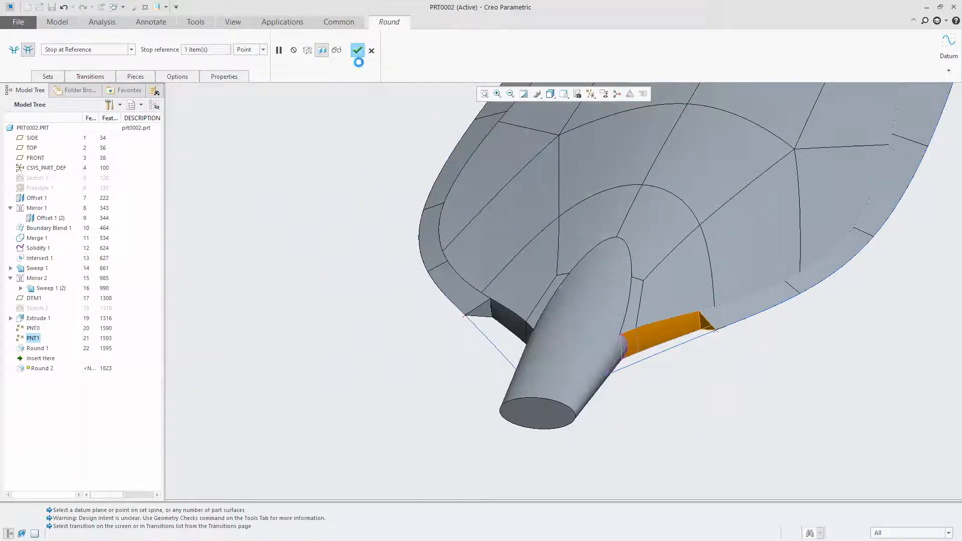
Start a 0.37 round along the curved edge where the neck meets the blade's upper face
middle_click_drag(388, 286, 476, 301)
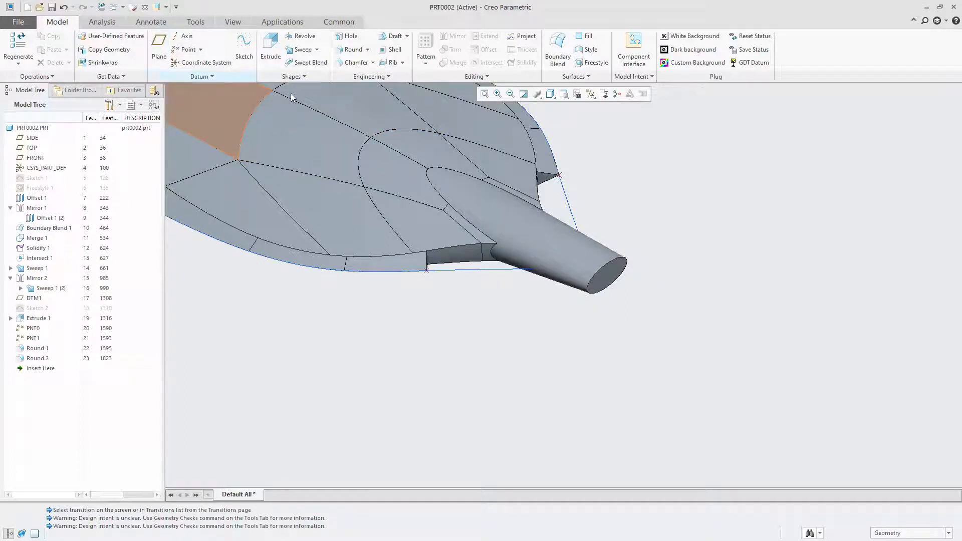
left_click(349, 51)
left_click(477, 240)
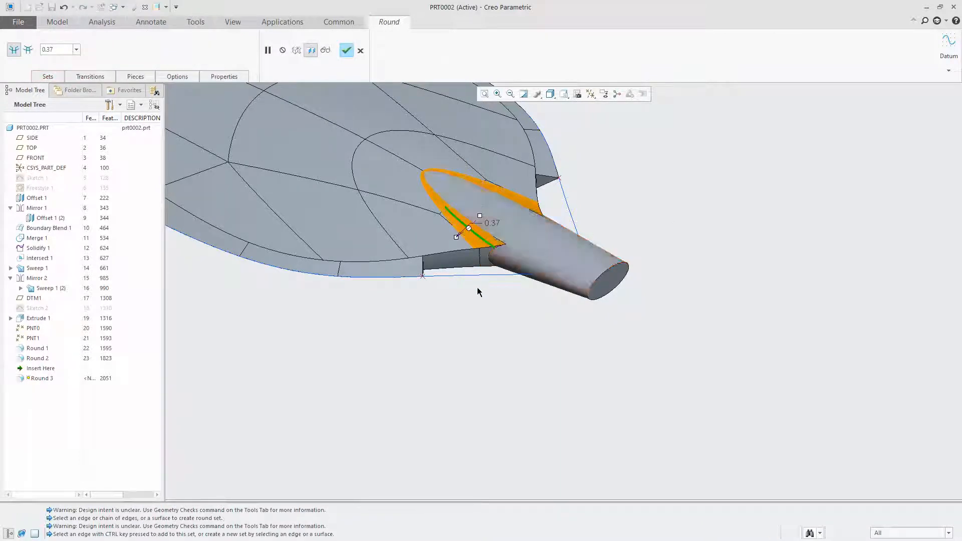
Try adding a second 0.37 round set on the edge where the Round 1 face meets the neck, and delete that set
left_click(488, 255)
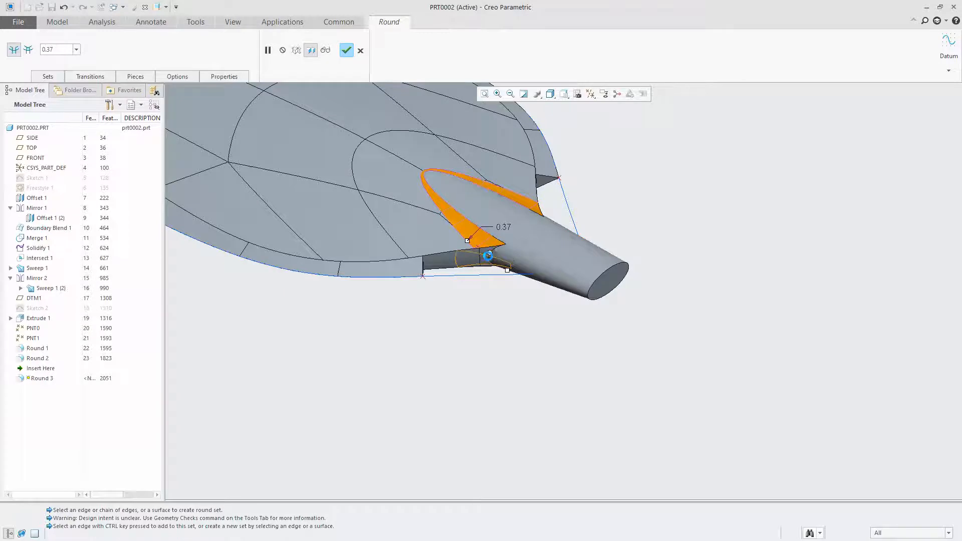
scroll(501, 245, "down", 3)
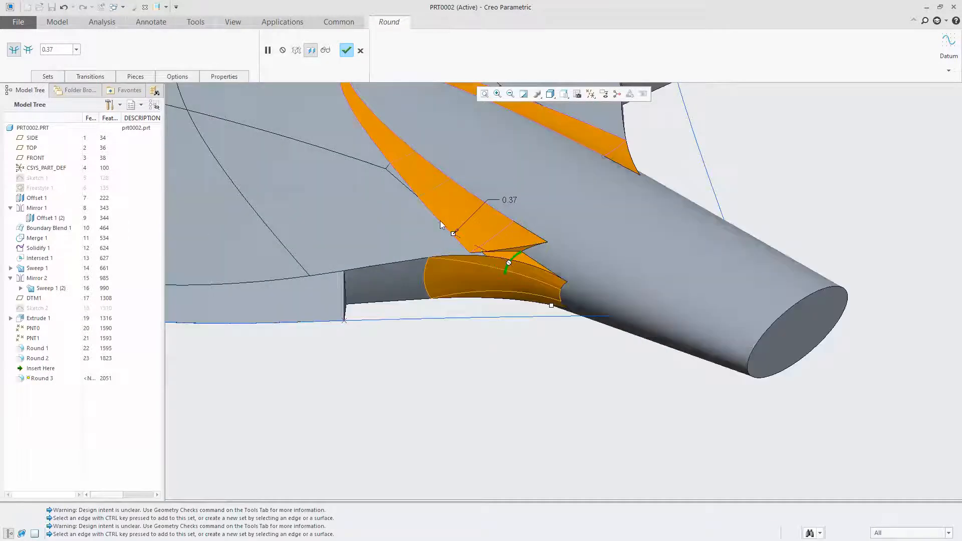
left_click(47, 77)
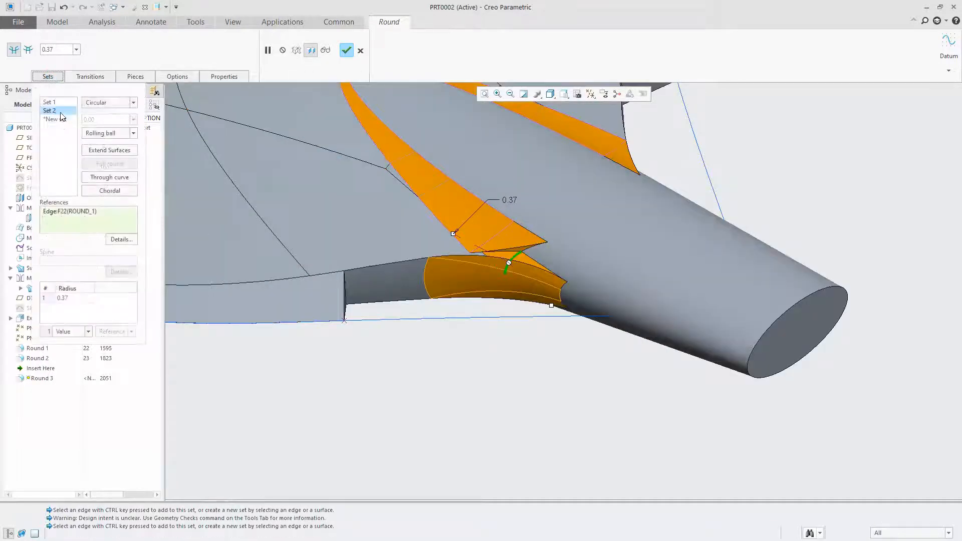
right_click(50, 110)
left_click(80, 131)
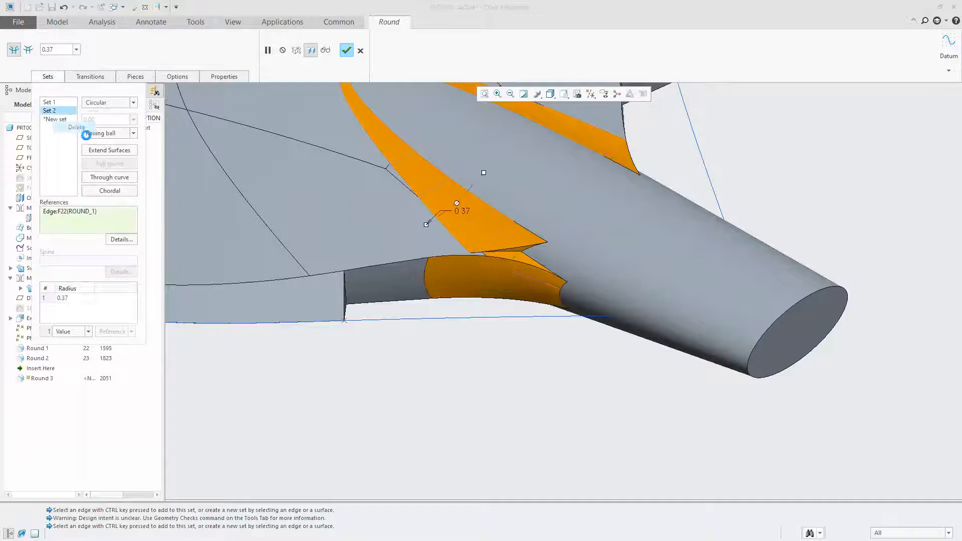
scroll(529, 233, "up", 4)
middle_click_drag(489, 239, 487, 166)
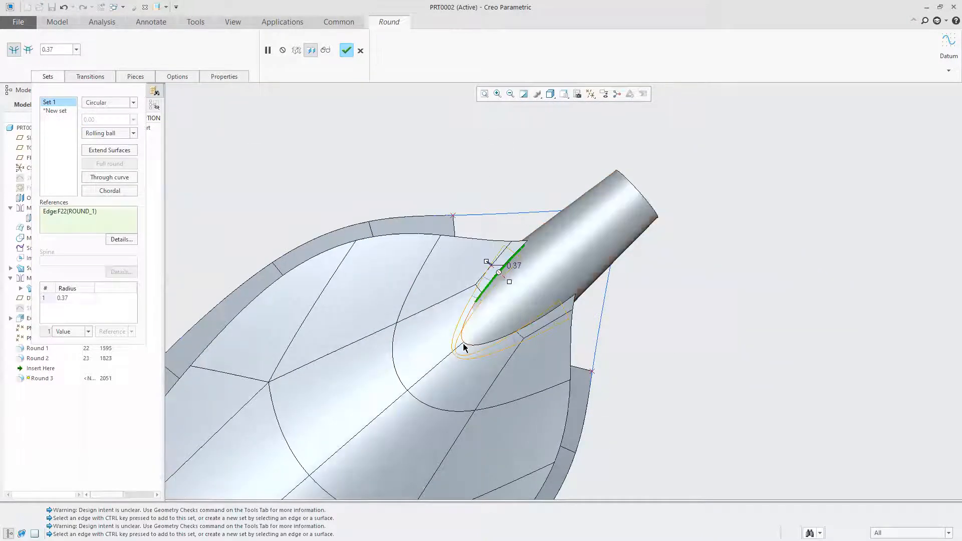
Add a second 0.37 round set on the Round 2 edge along the other side of the neck, and complete the round
left_click(548, 315)
middle_click_drag(480, 192, 503, 294)
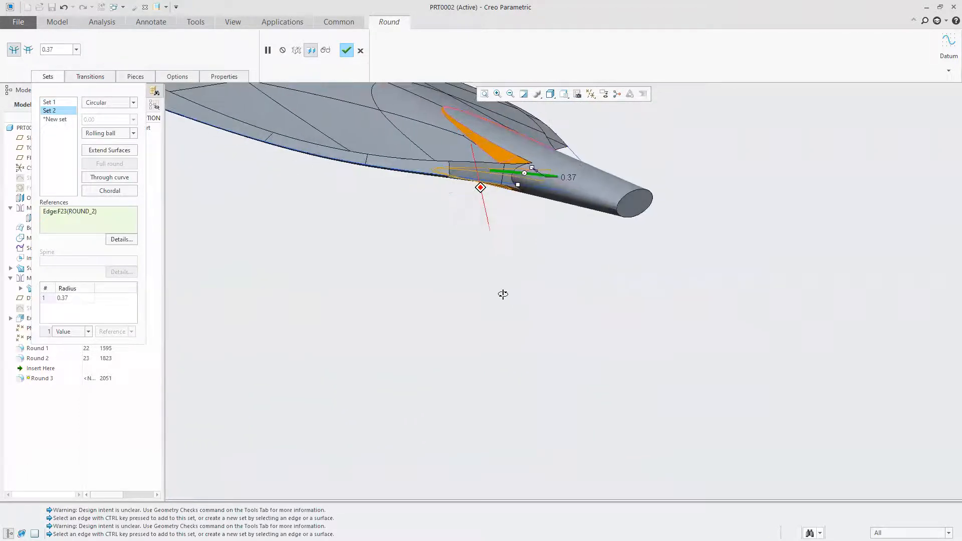
left_click(347, 51)
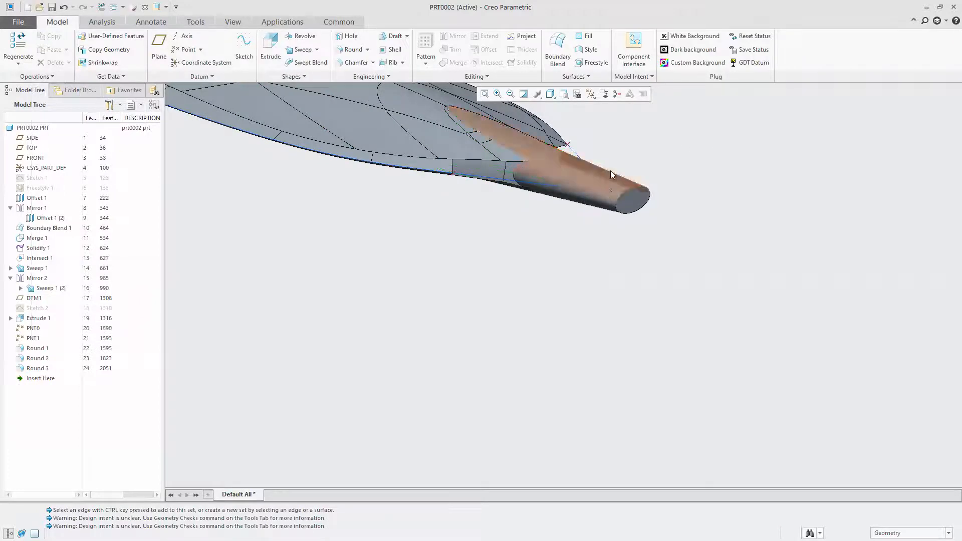
Start a surface-to-surface round between the Round 1 face at the blade's base and the adjoining neck surface
scroll(469, 236, "up", 2)
scroll(470, 235, "down", 2)
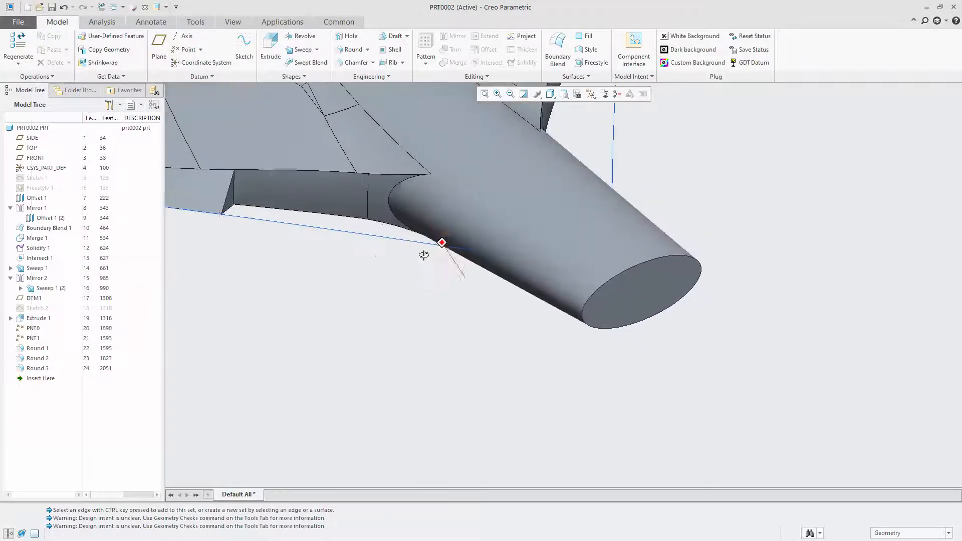
left_click(353, 205)
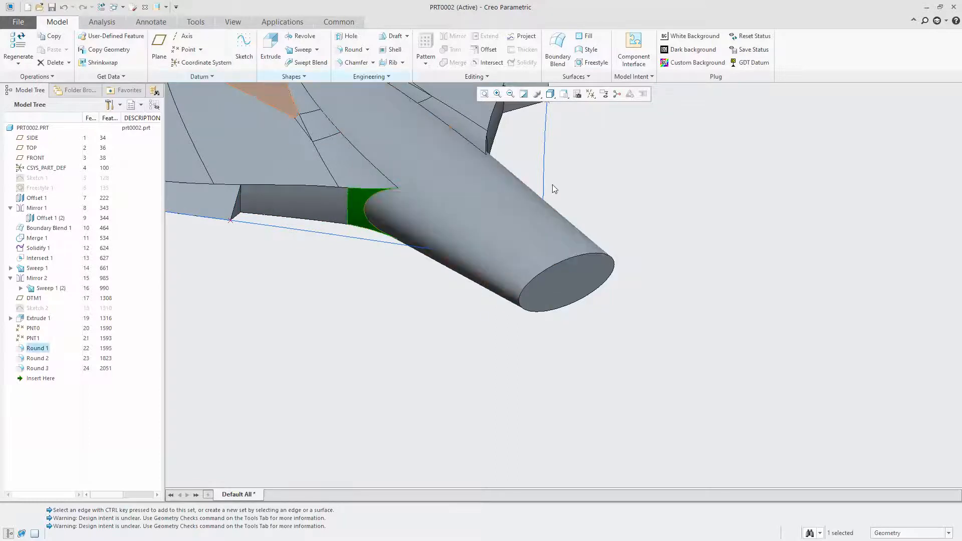
key("Escape")
left_click(353, 49)
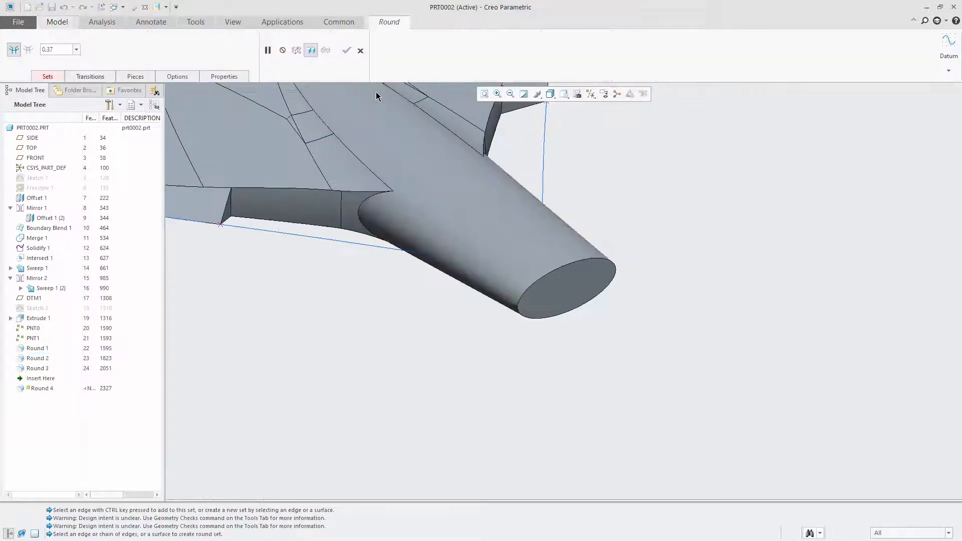
left_click(351, 205)
left_click(369, 219, "ctrl")
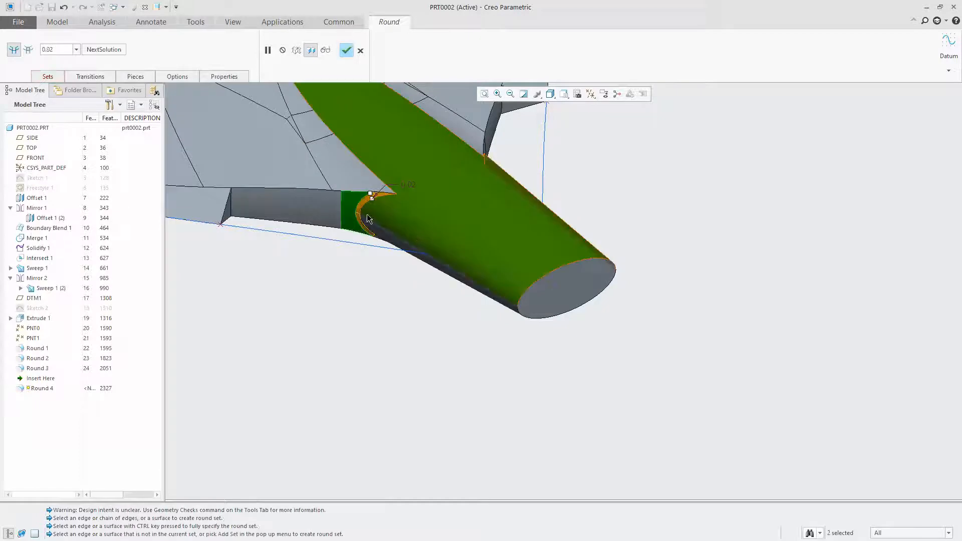
Set the radius of the round between the Round 1 face and the neck to 0.25, and complete it
left_click_drag(371, 201, 397, 230)
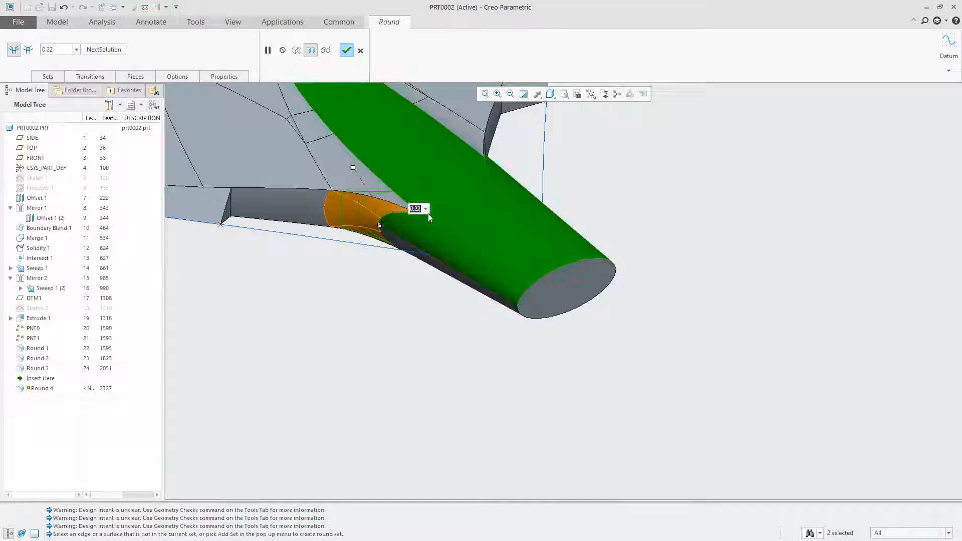
type("5")
key("Return")
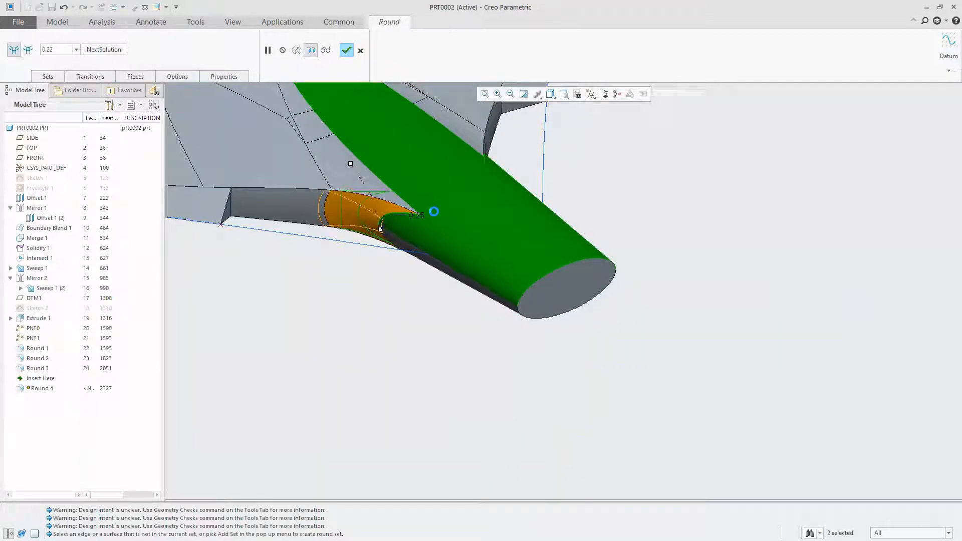
left_click(351, 56)
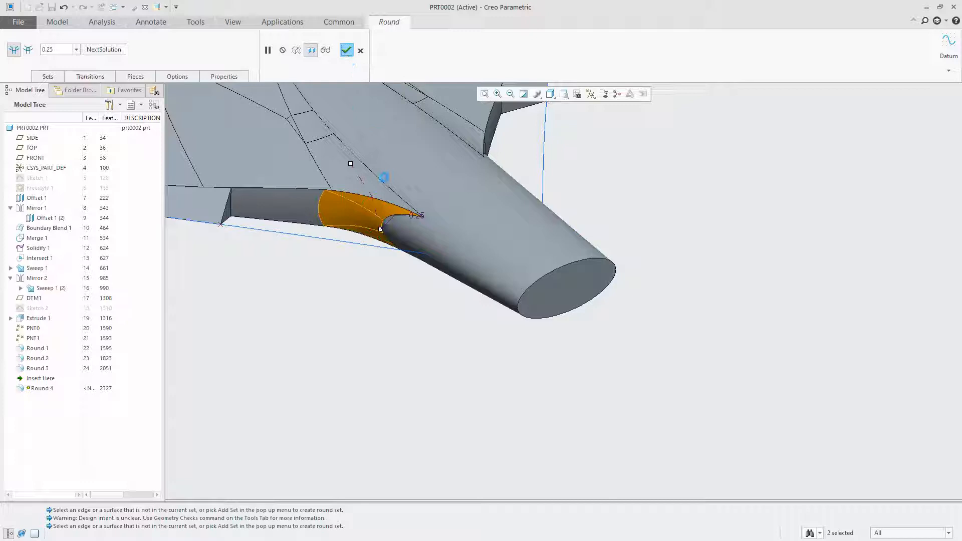
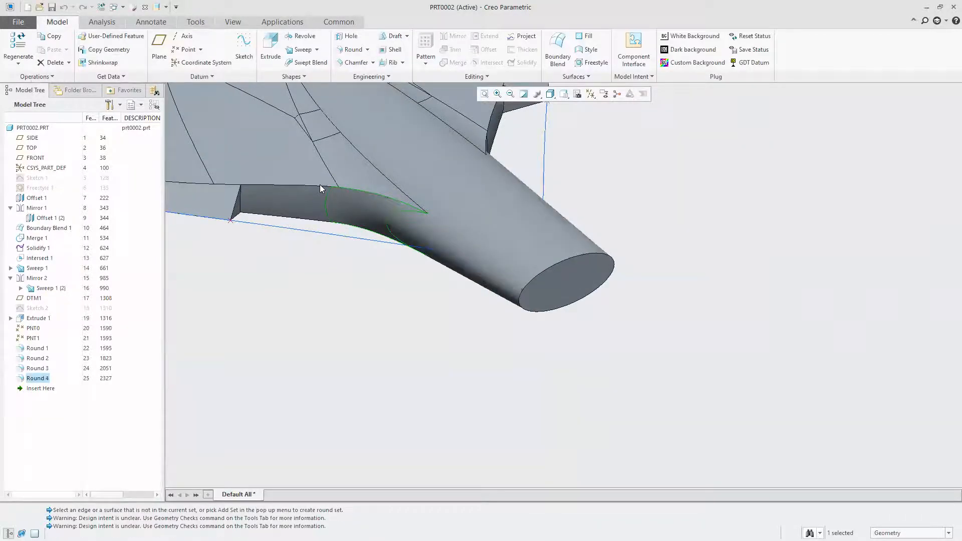
Create a 0.25 surface-to-surface round between the other blade-base round face and the adjoining neck surface
middle_click_drag(620, 251, 406, 217)
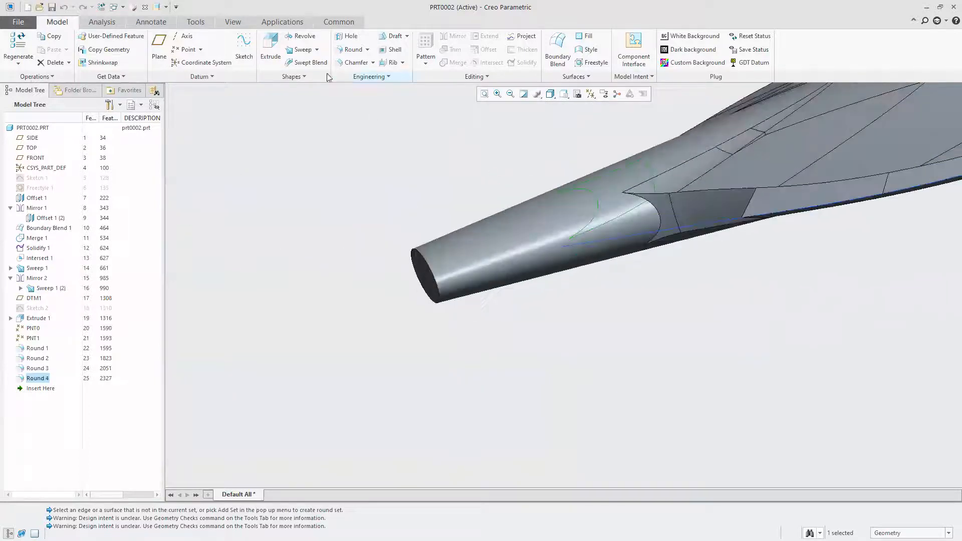
left_click(352, 49)
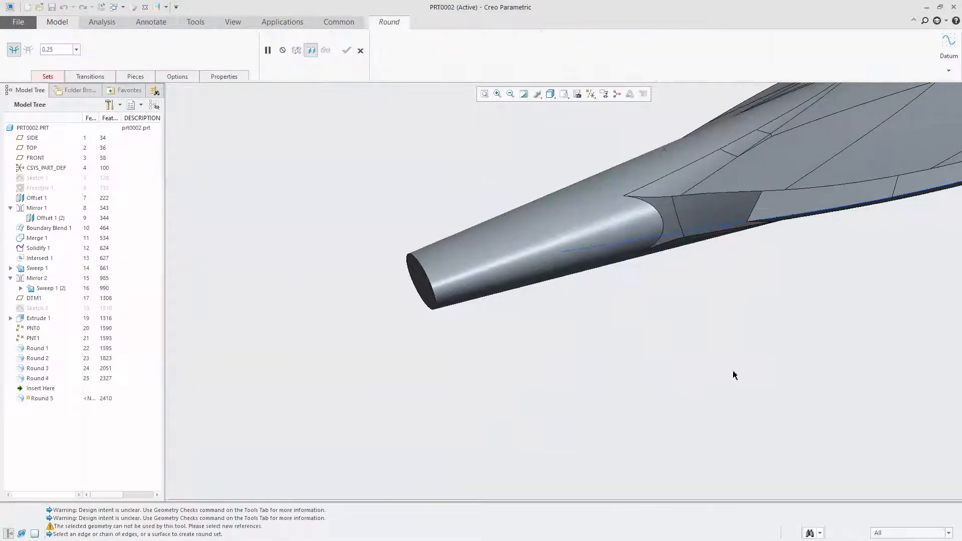
left_click(630, 230)
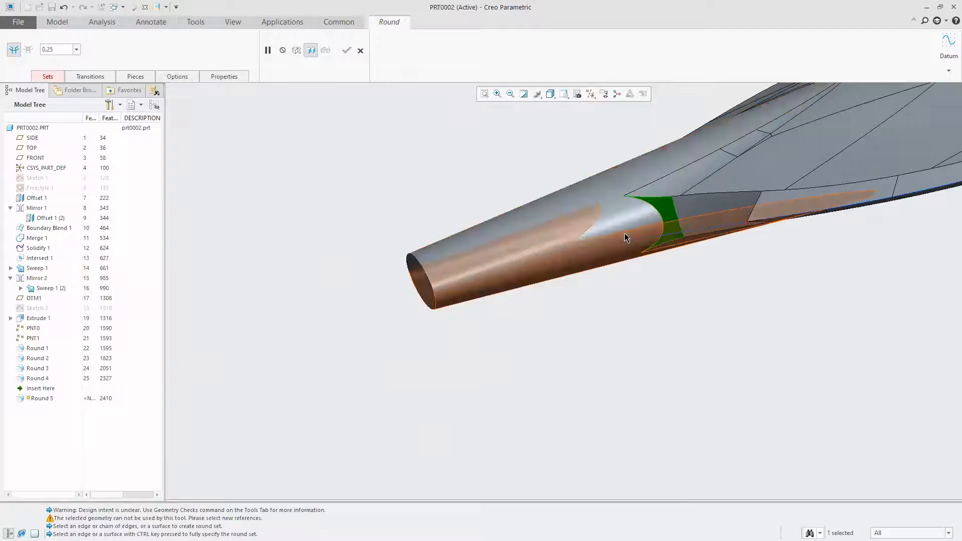
left_click(626, 225, "ctrl")
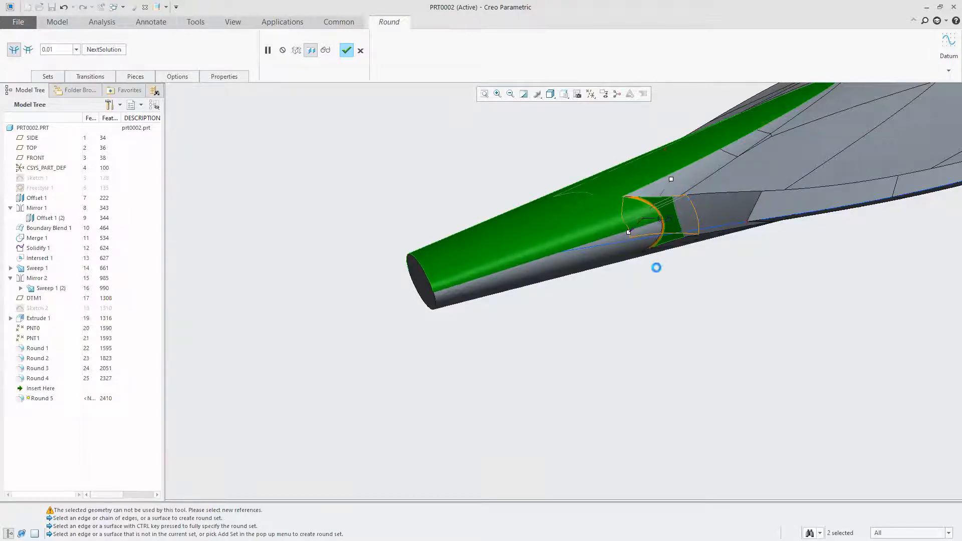
middle_click_drag(709, 294, 656, 326)
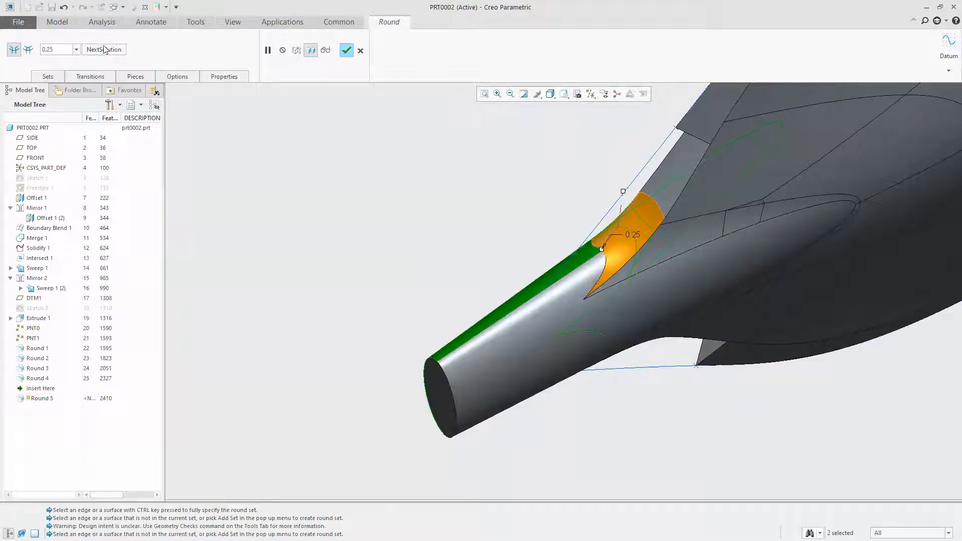
left_click(347, 49)
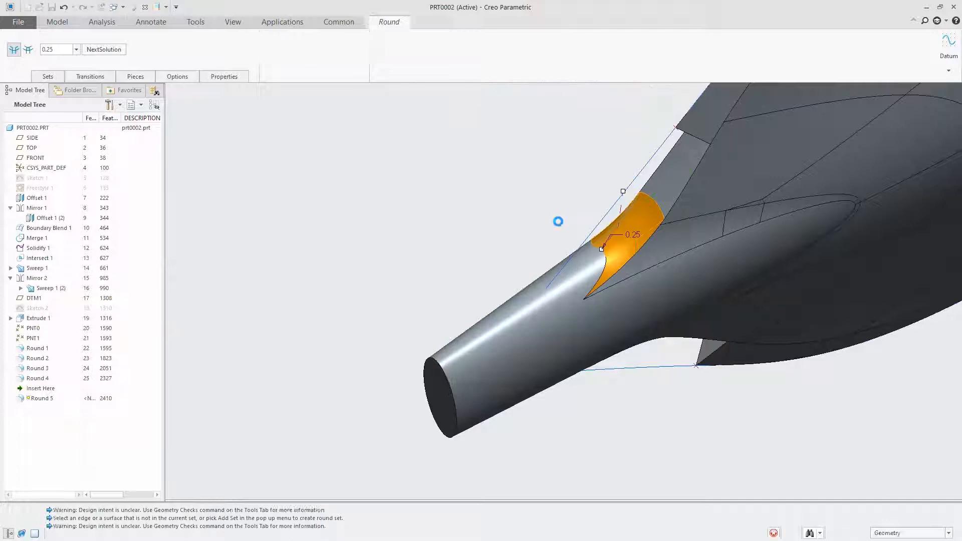
Start a round on the short edge of the step beside the blade's base, with a radius of about 0.13
middle_click_drag(560, 213, 488, 130)
scroll(487, 145, "down", 3)
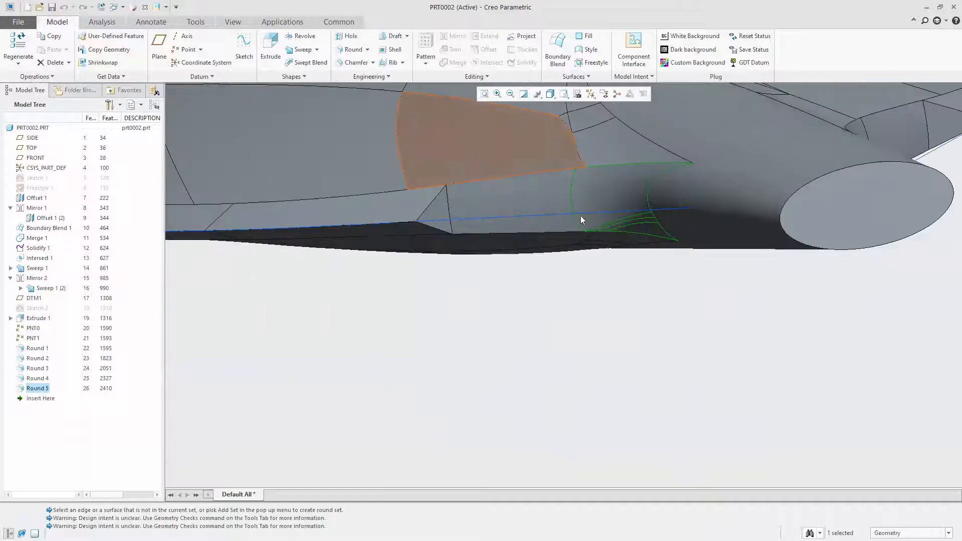
left_click(700, 313)
scroll(842, 271, "up", 2)
mouse_move(704, 279)
middle_mouse_down()
mouse_move(690, 303)
mouse_move(688, 288)
middle_mouse_up()
mouse_move(599, 176)
middle_mouse_down()
mouse_move(627, 163)
mouse_move(595, 191)
mouse_move(599, 232)
mouse_move(623, 191)
mouse_move(601, 173)
mouse_move(576, 172)
middle_mouse_up()
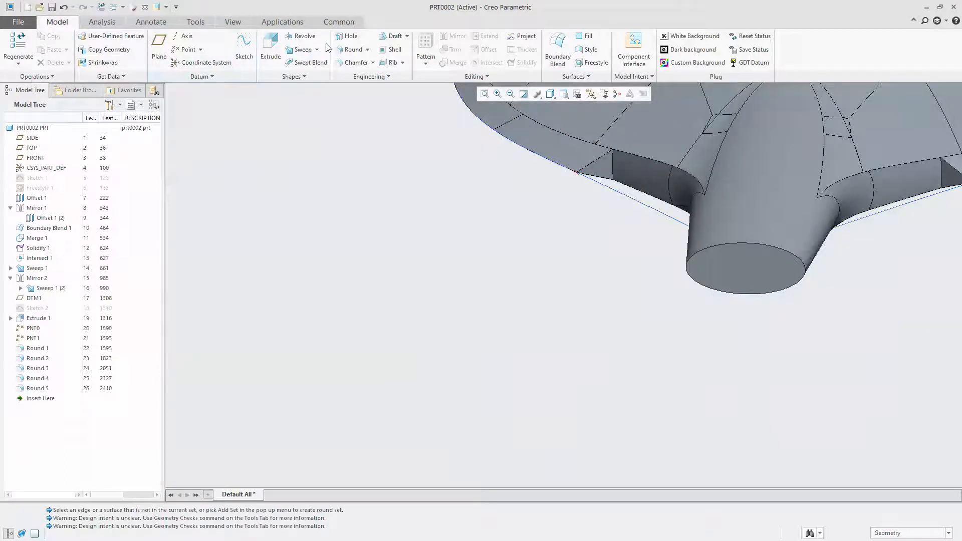
left_click(347, 50)
left_click(615, 168)
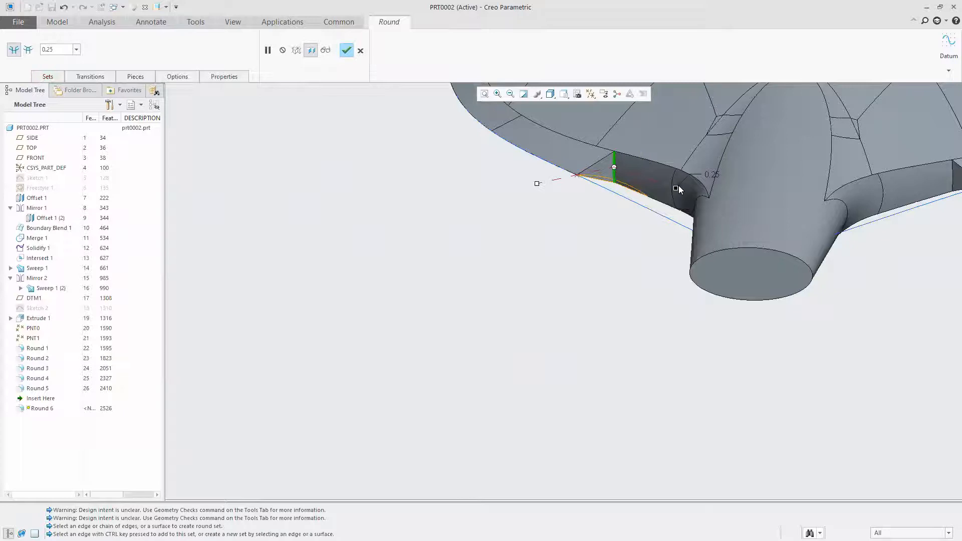
left_click_drag(656, 187, 646, 179)
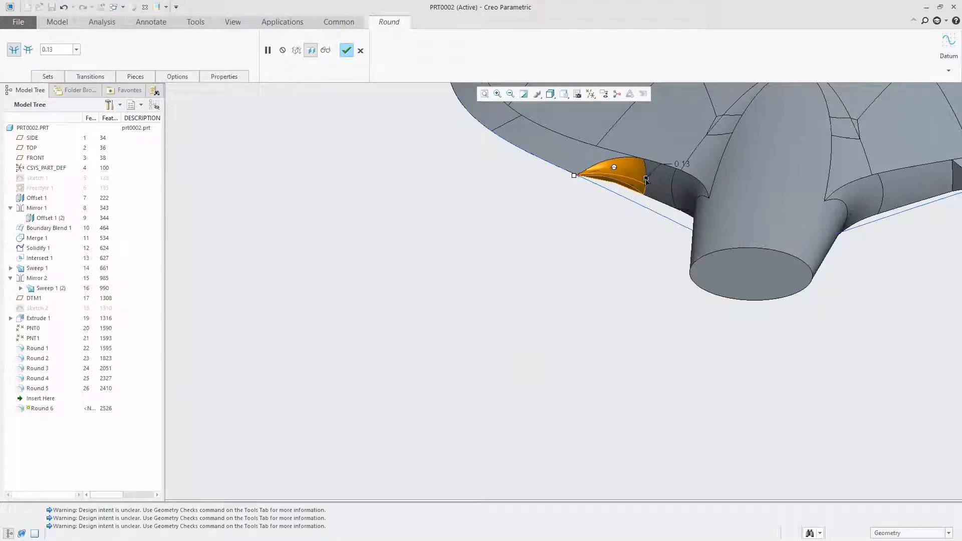
Set the radius of the step-edge round to 0.13 and complete the round
double_click(684, 162)
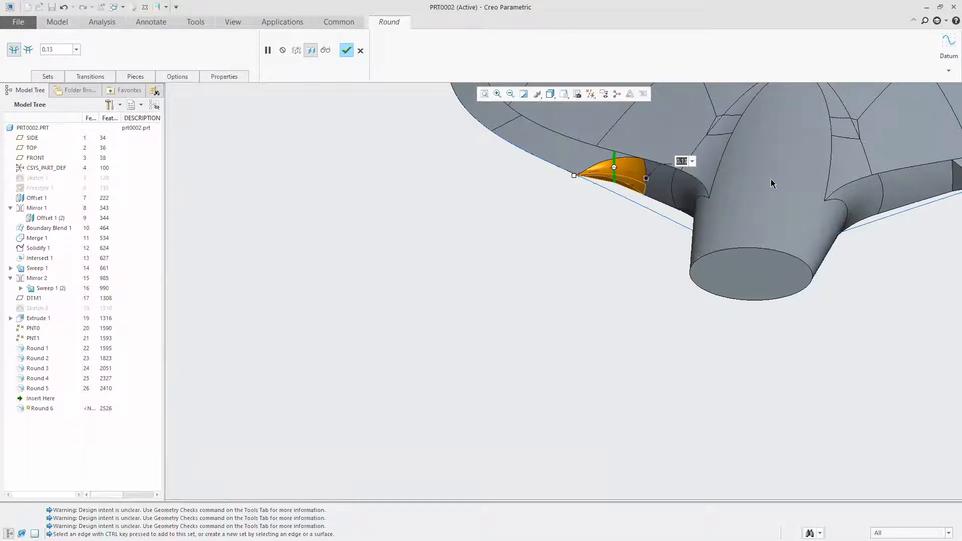
type(".13")
key("Return")
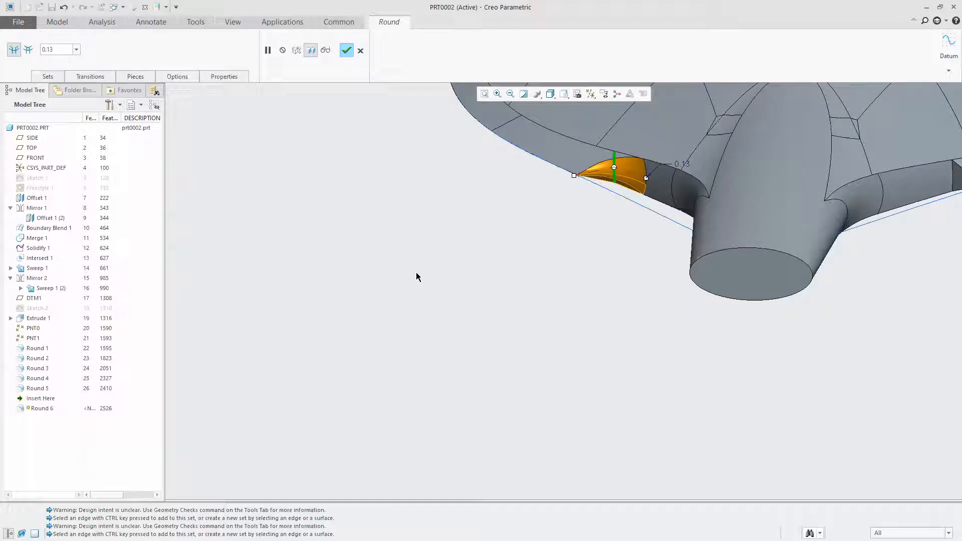
left_click(347, 51)
Round the matching step edge on the opposite side of the blade's base with a 0.13 radius
mouse_move(446, 257)
middle_mouse_down()
mouse_move(361, 279)
mouse_move(371, 326)
mouse_move(471, 287)
mouse_move(406, 232)
mouse_move(406, 197)
mouse_move(446, 225)
mouse_move(431, 235)
mouse_move(382, 201)
mouse_move(445, 187)
mouse_move(494, 240)
mouse_move(504, 235)
middle_mouse_up()
scroll(498, 249, "down", 6)
left_click(459, 269)
left_click(723, 272)
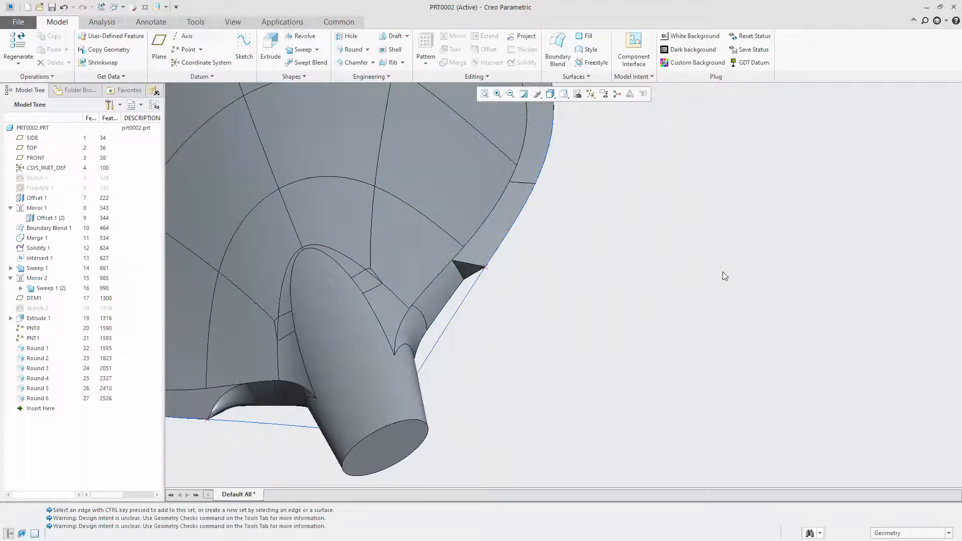
left_click(460, 272)
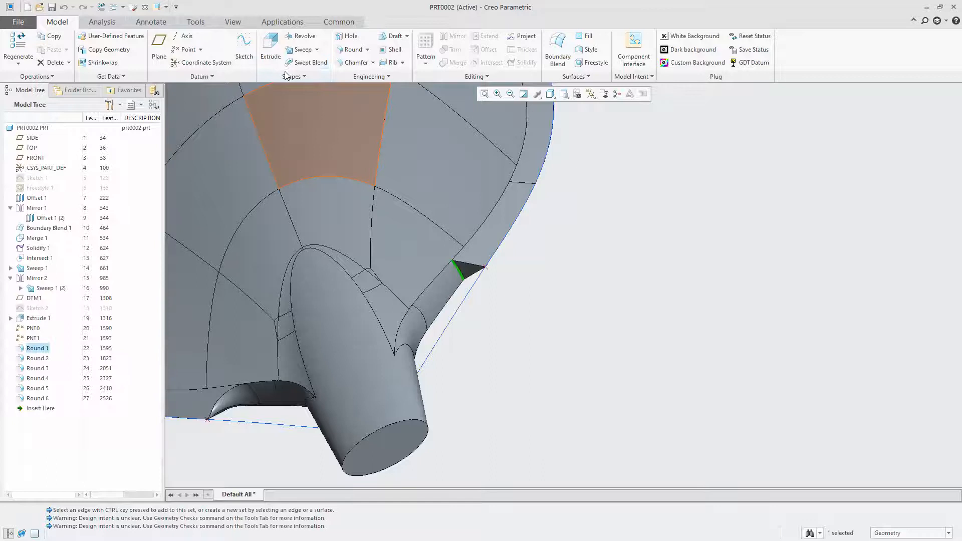
left_click(349, 54)
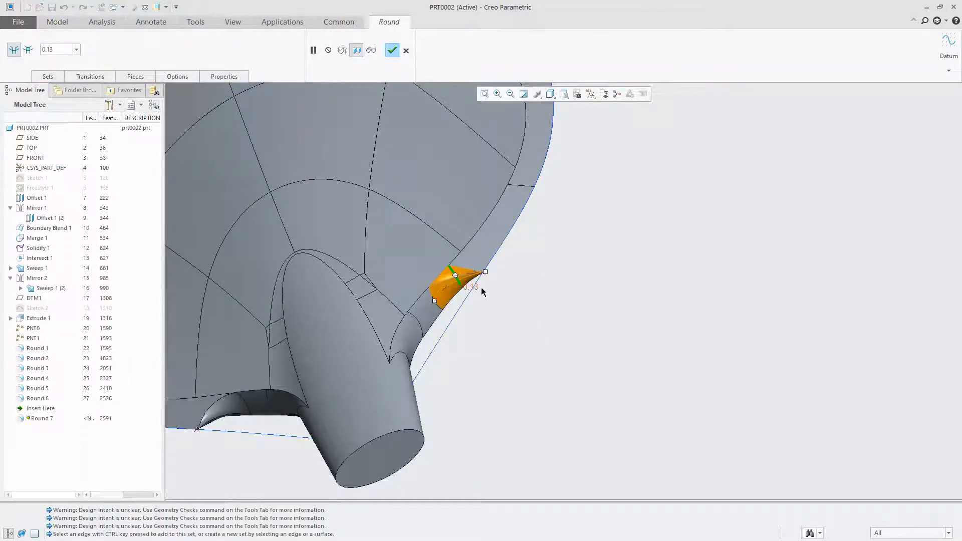
left_click(393, 50)
Open the reference image settings and unhide the photo behind the spearhead
left_click(624, 265)
middle_click_drag(507, 290, 696, 283)
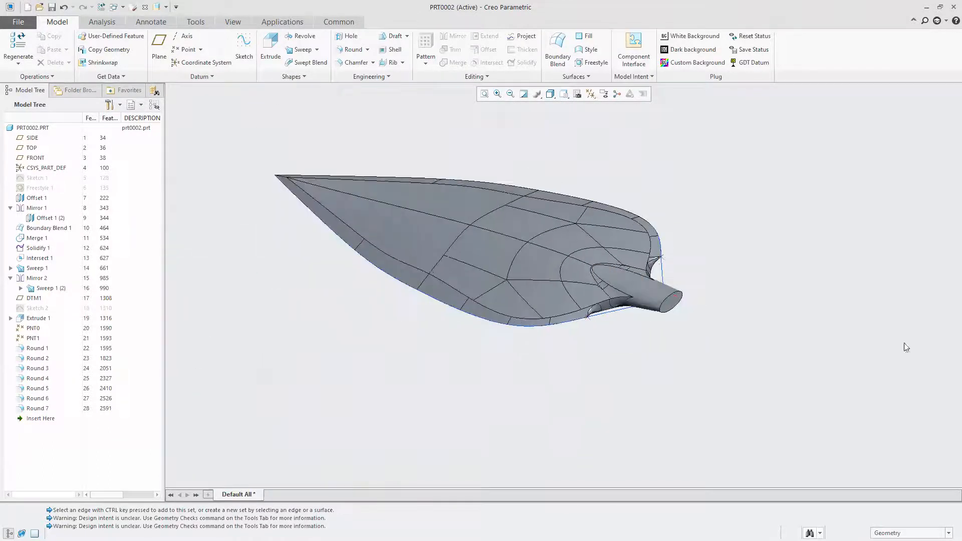
left_click(231, 21)
left_click(419, 78)
left_click(372, 89)
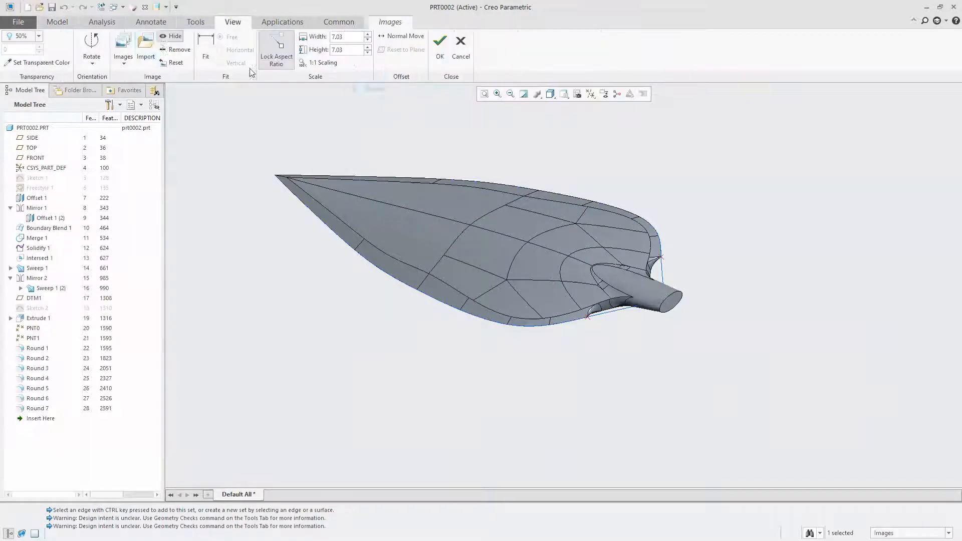
left_click(170, 36)
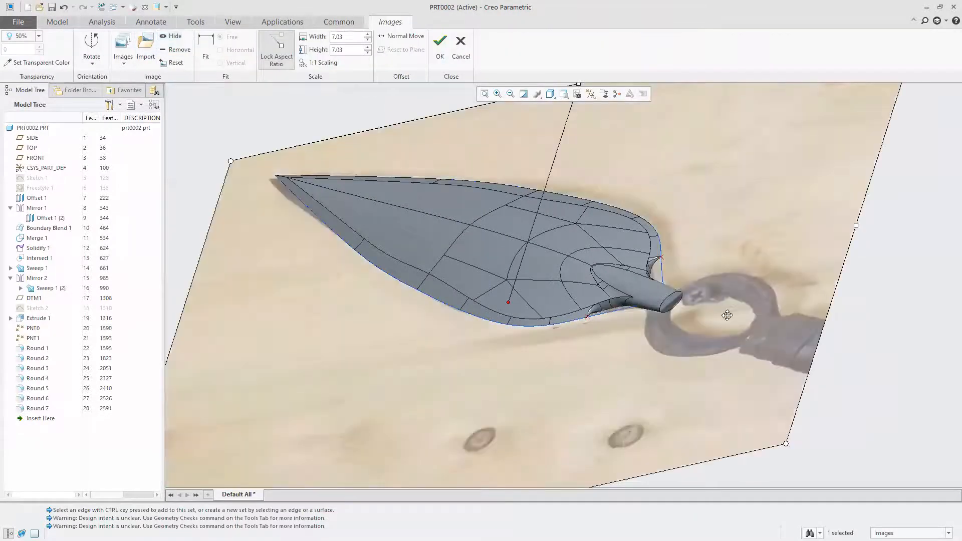
Turn on the display of datum planes and accept the reference image settings
scroll(552, 270, "down", 5)
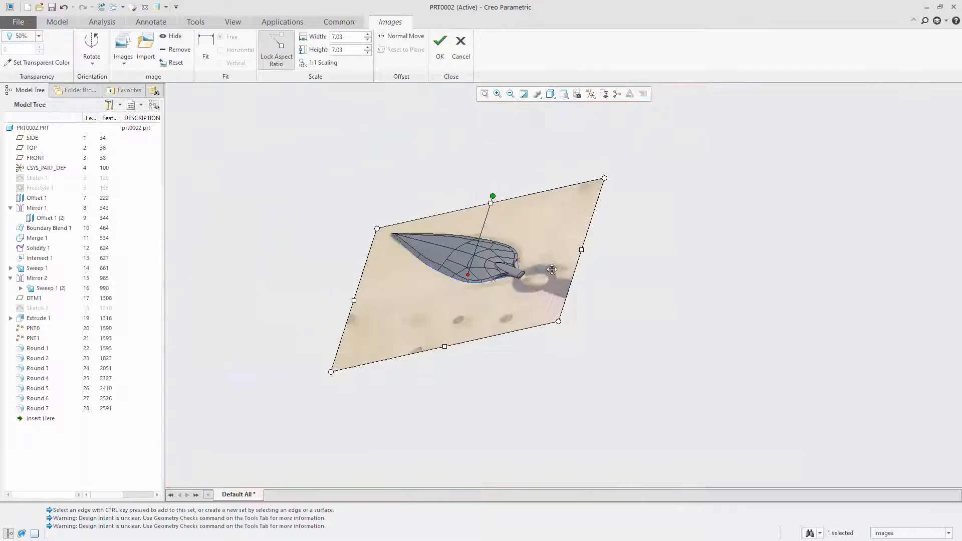
middle_click_drag(552, 269, 581, 323)
scroll(511, 259, "down", 1)
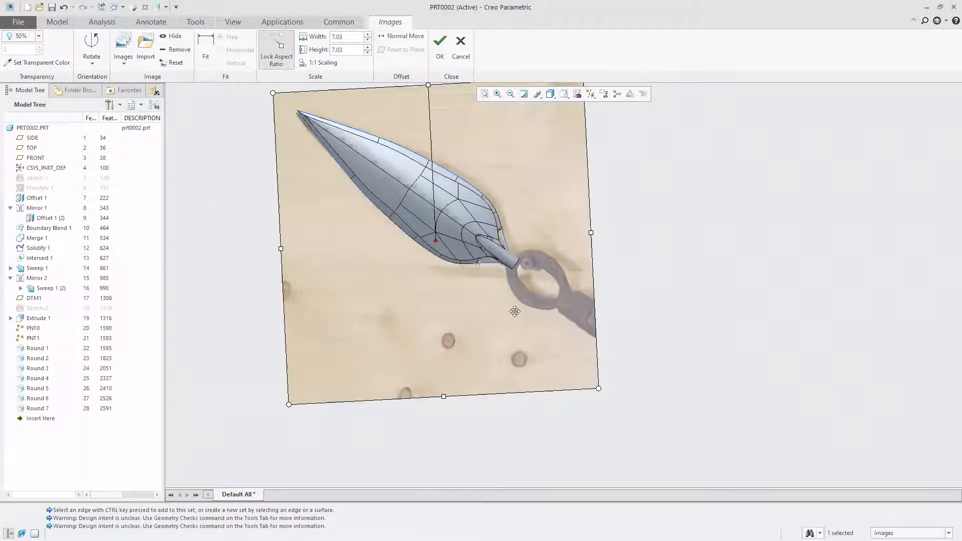
left_click(590, 94)
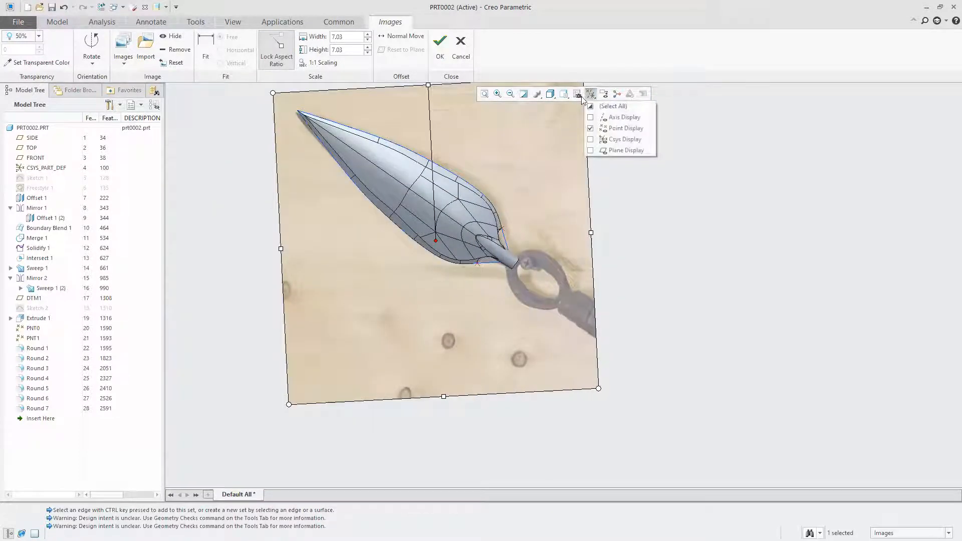
left_click(610, 150)
left_click(309, 169)
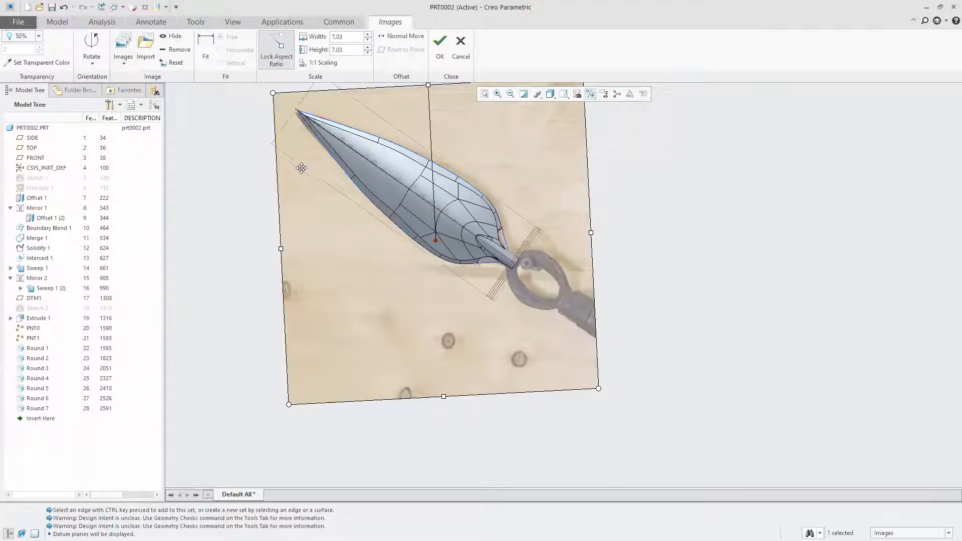
left_click(273, 159)
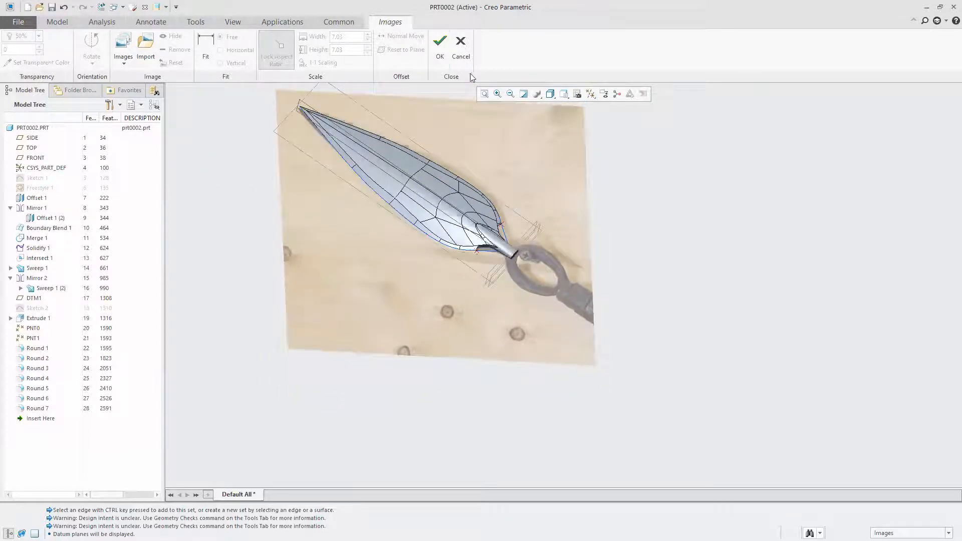
left_click(440, 48)
Start a new sketch on the FRONT datum plane
left_click(57, 22)
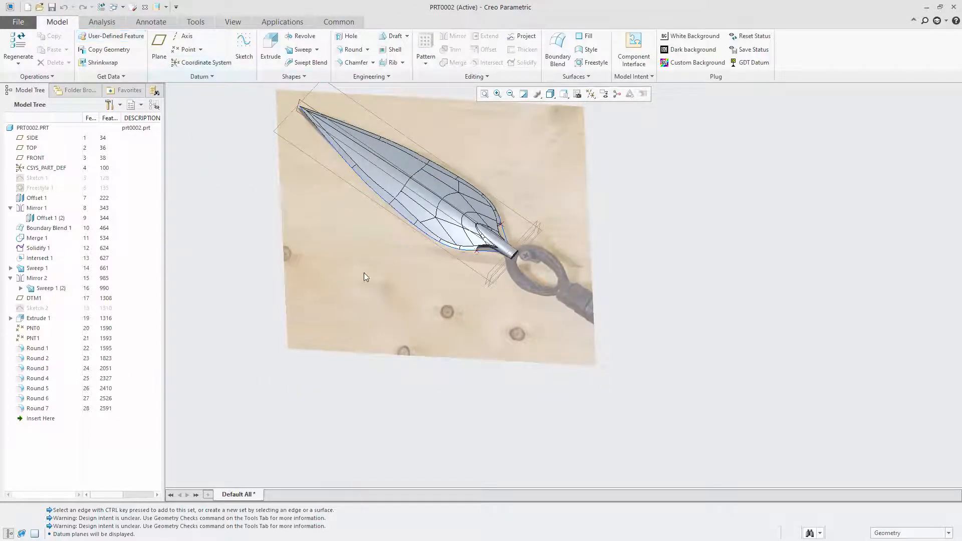
left_click(301, 160)
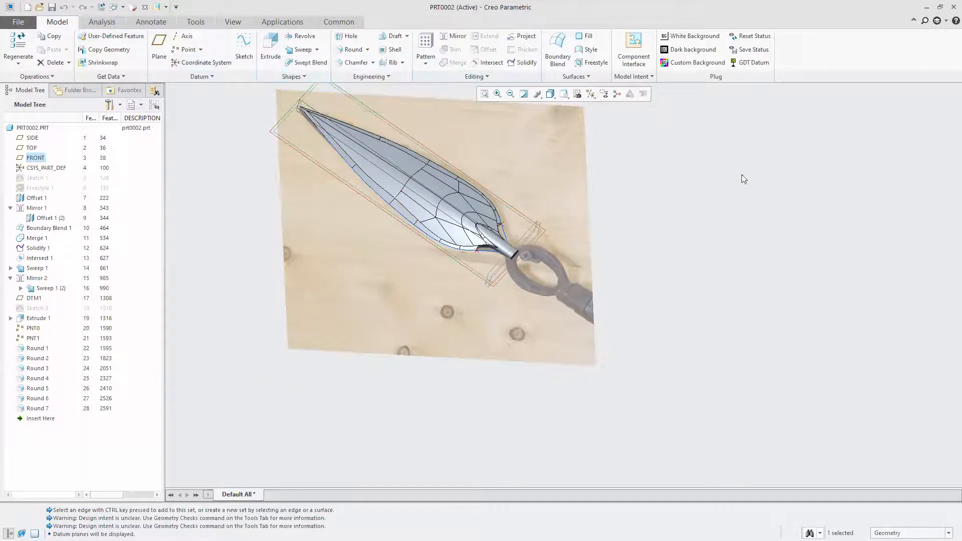
middle_click_drag(608, 282, 561, 267)
scroll(512, 295, "up", 5)
scroll(520, 225, "down", 5)
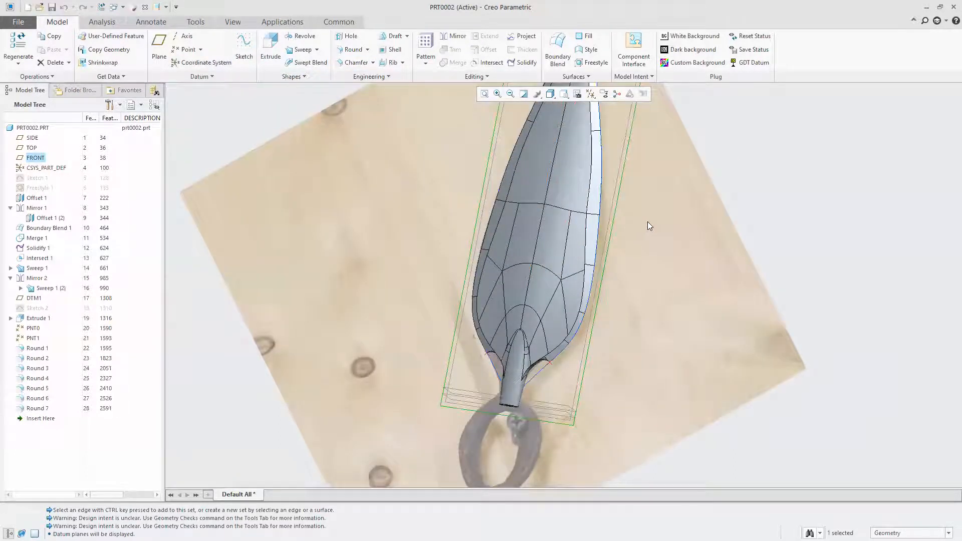
left_click(614, 210)
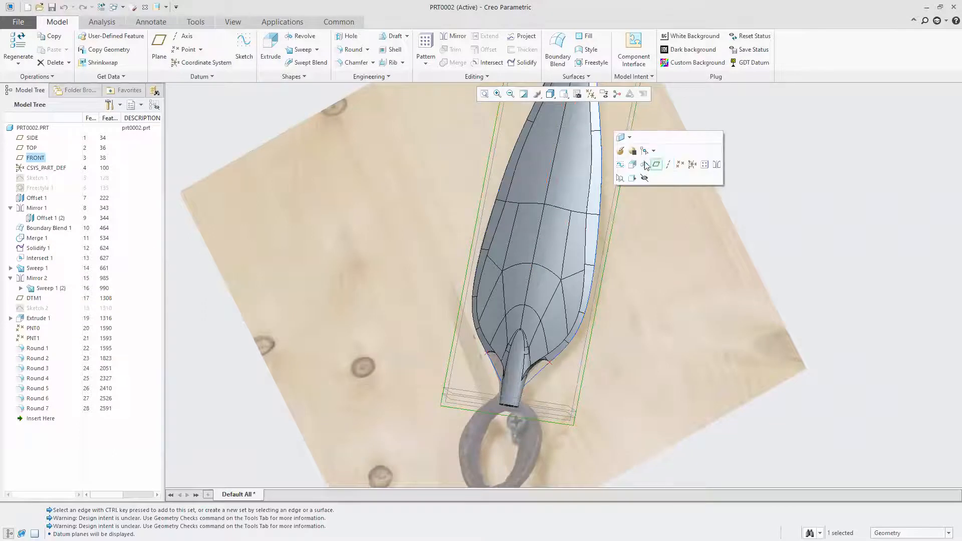
left_click(624, 165)
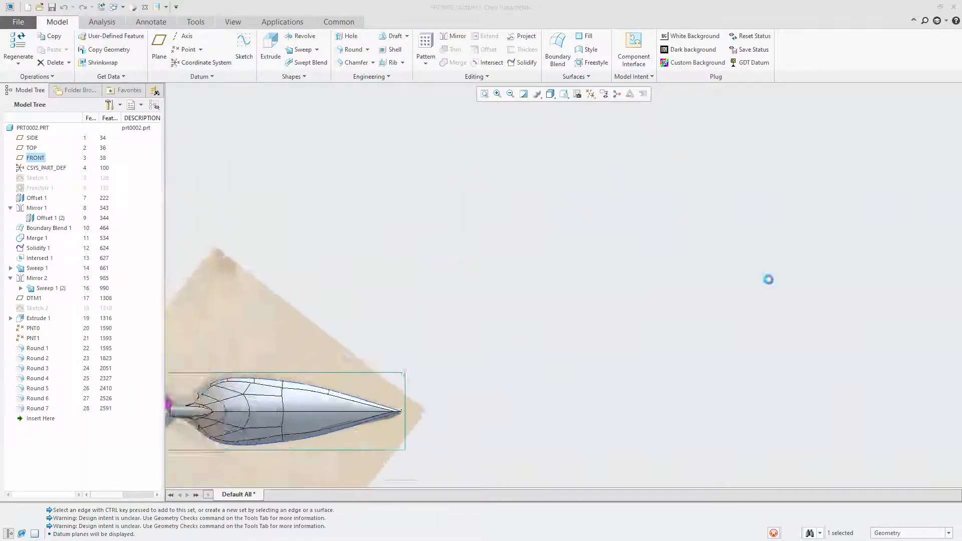
Sketch an ellipse centred on the horizontal axis around the ring in the reference photo, overlapping the neck's end, and finish the sketch
scroll(666, 266, "down", 10)
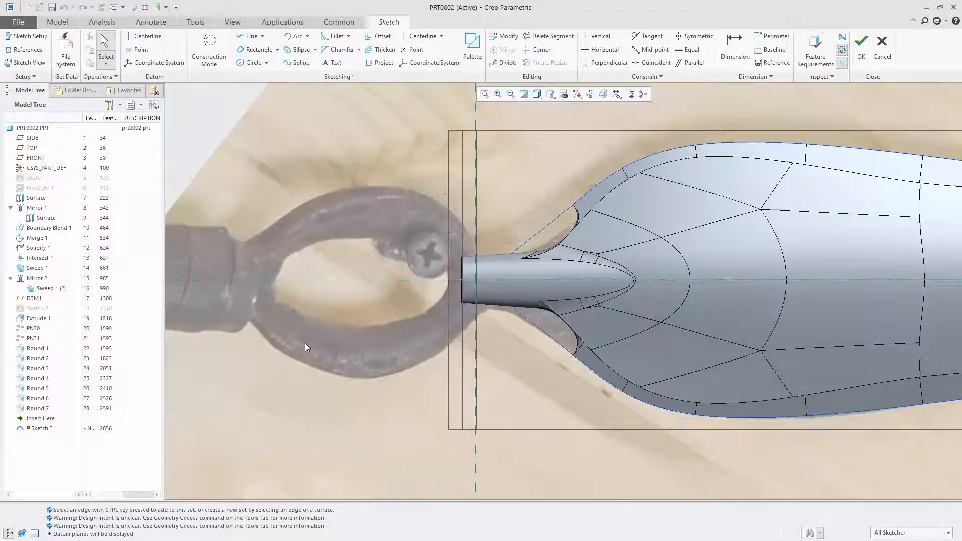
left_click(296, 49)
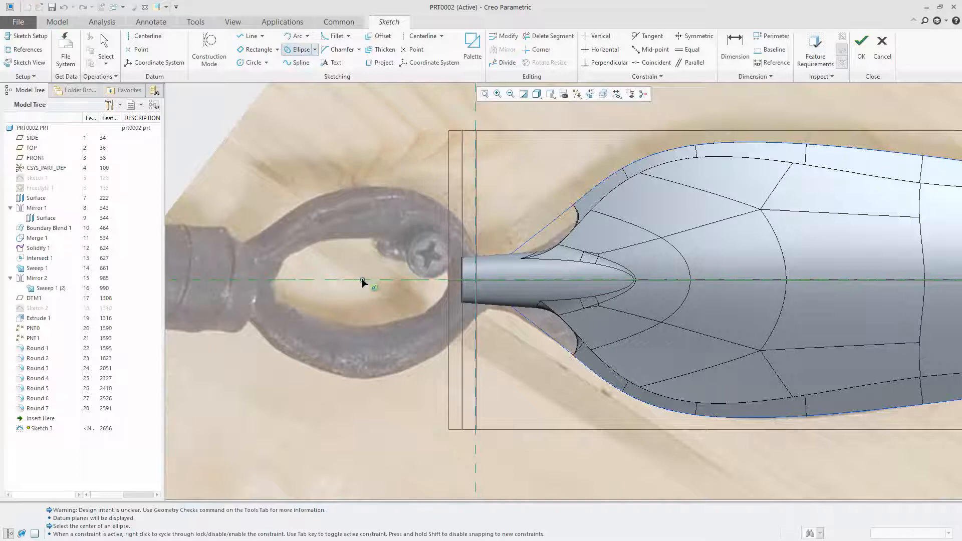
left_click(359, 280)
left_click(492, 284)
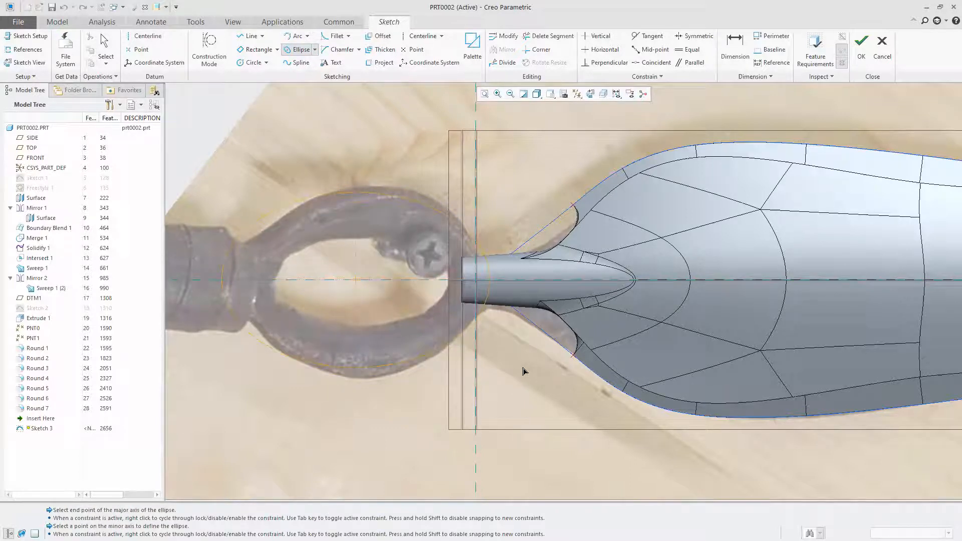
left_click(524, 371)
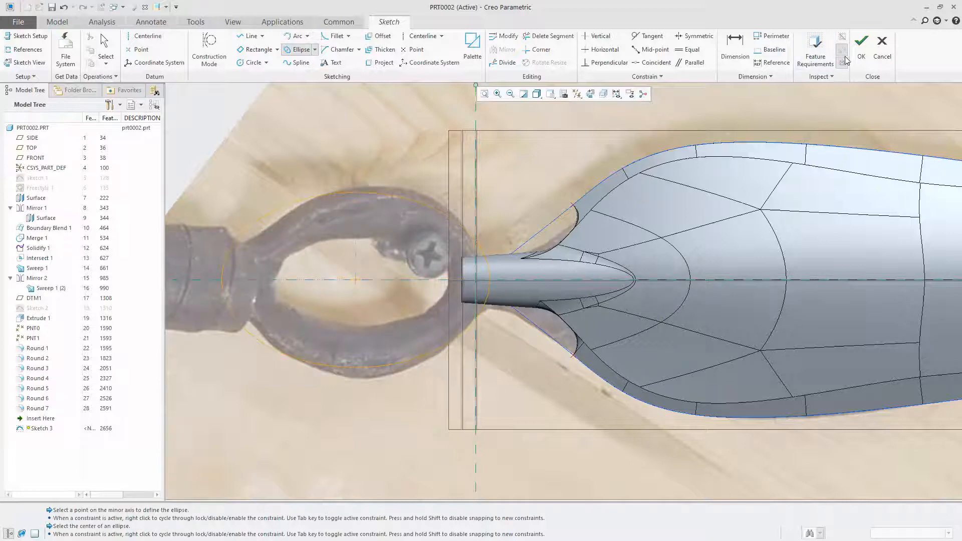
left_click(860, 50)
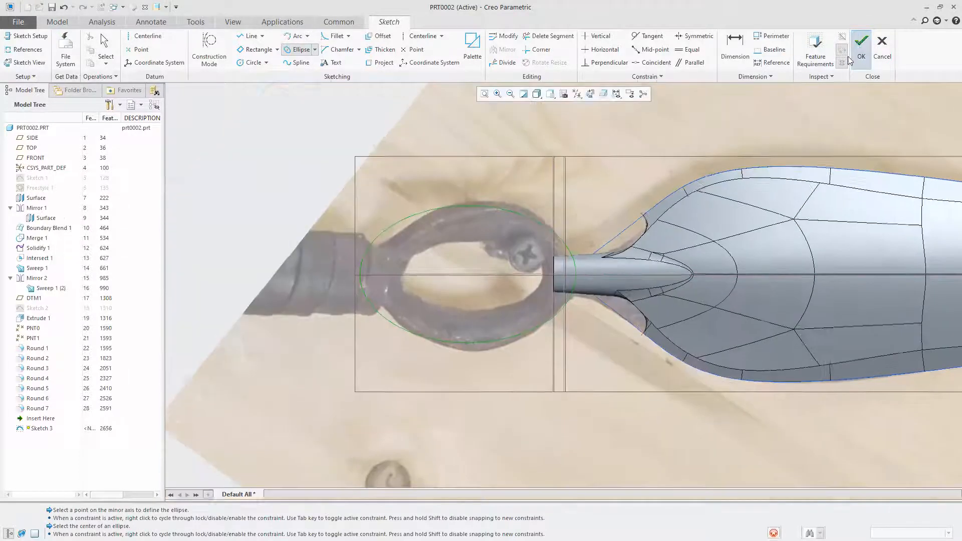
Start a solid sweep along the sketched ring ellipse and open the sketch for its cross-section
left_click(302, 49)
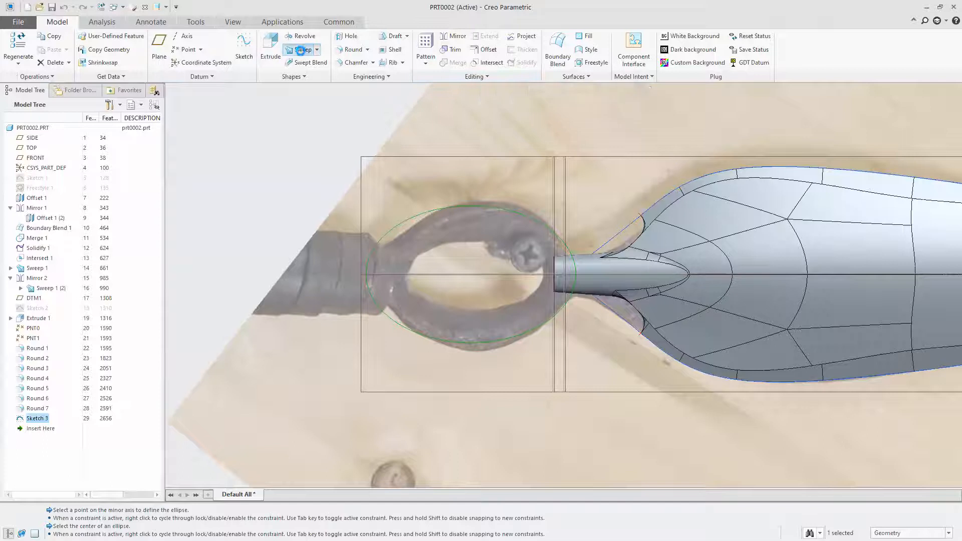
left_click(46, 50)
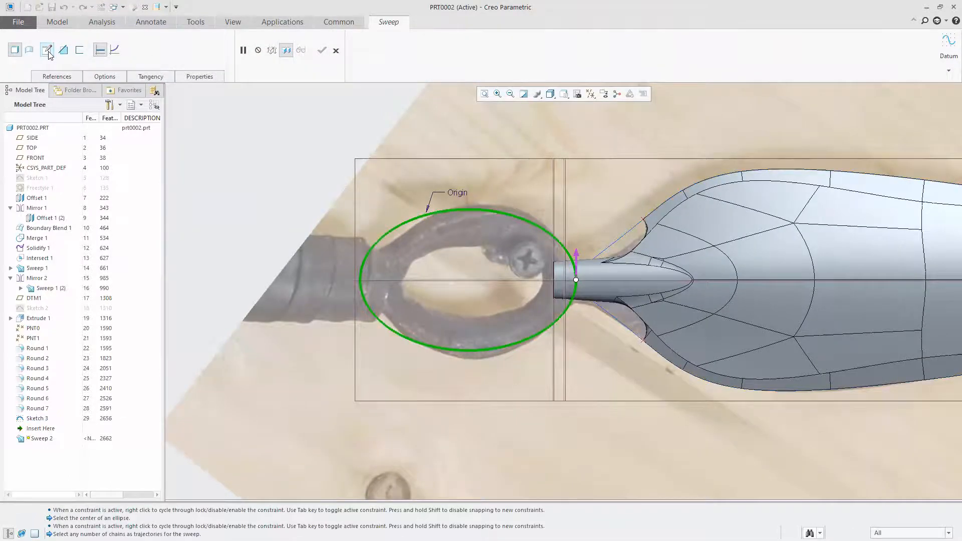
scroll(262, 191, "up", 3)
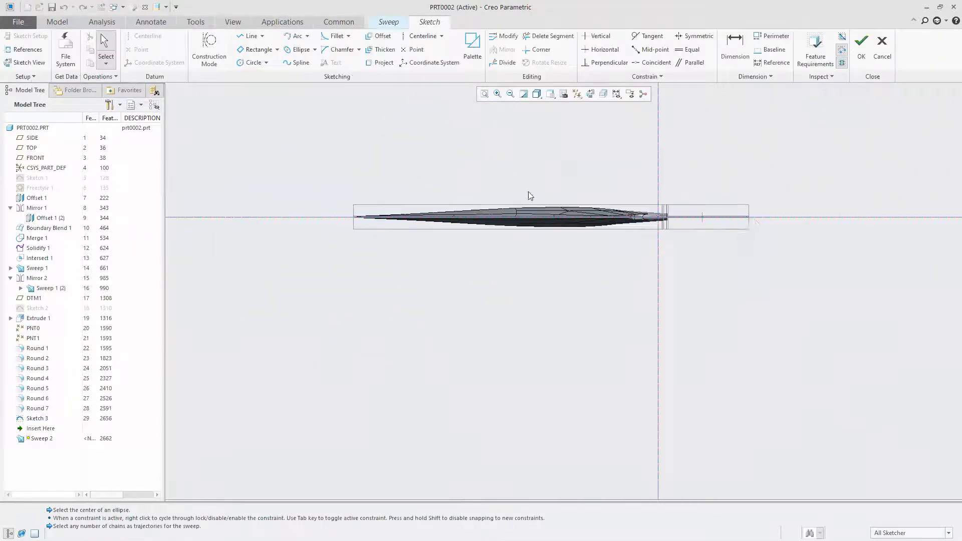
scroll(743, 213, "down", 3)
scroll(664, 223, "down", 2)
scroll(353, 198, "down", 4)
scroll(301, 191, "up", 3)
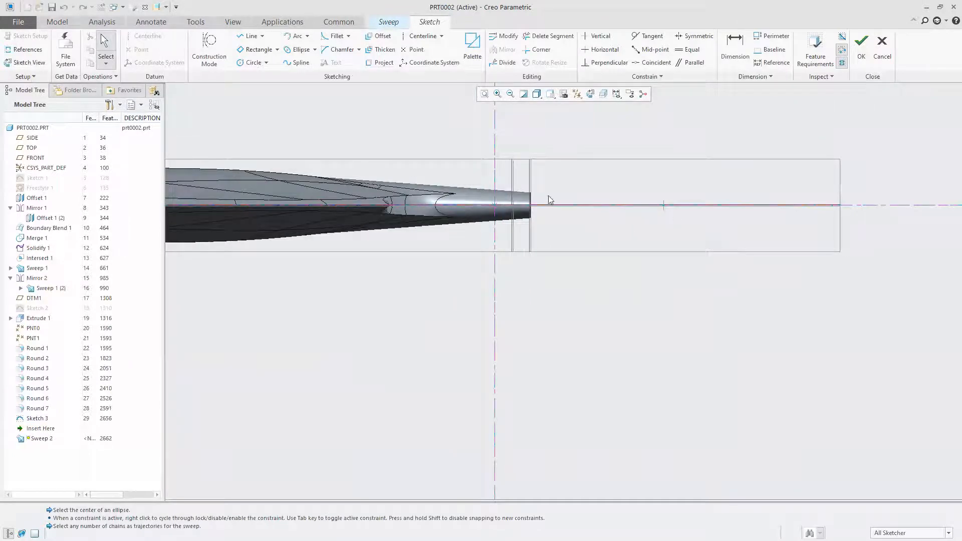
scroll(552, 212, "down", 3)
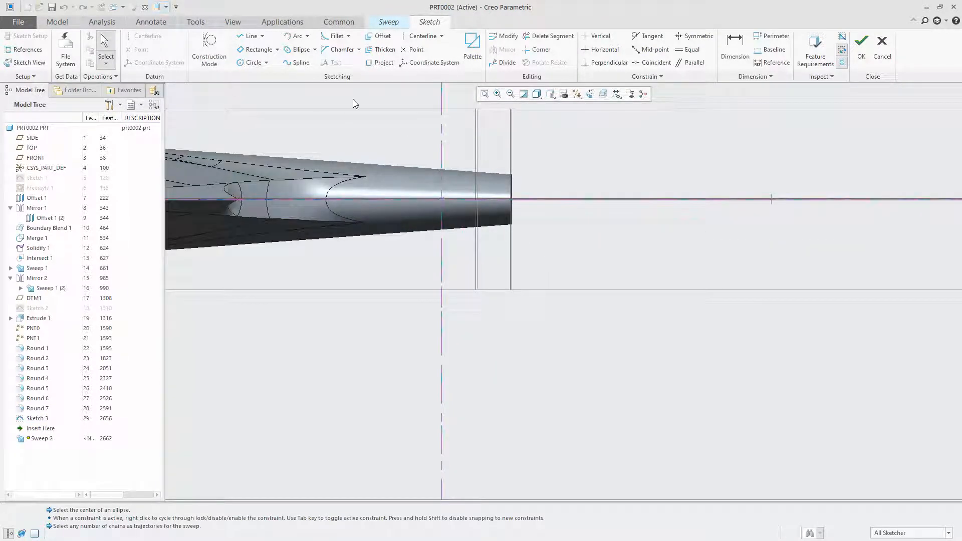
left_click(289, 50)
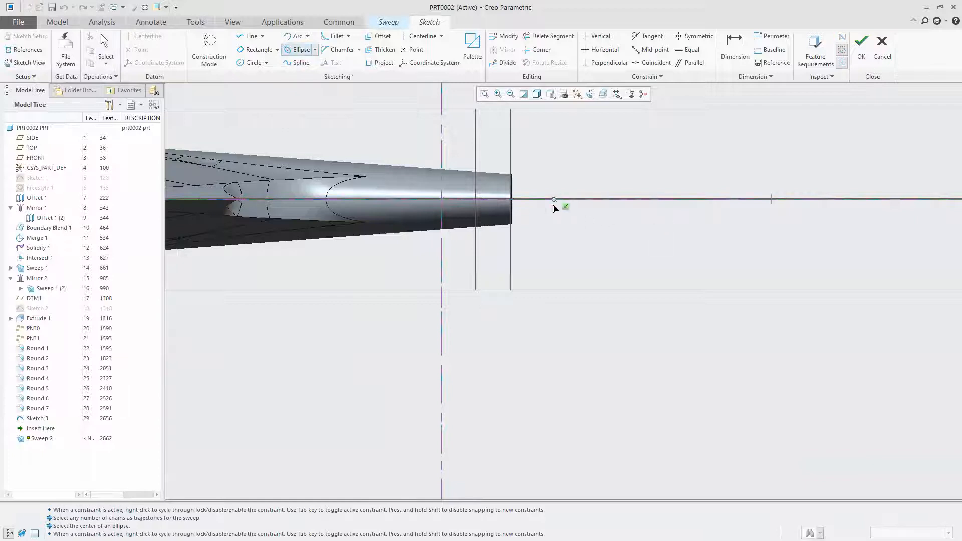
scroll(391, 205, "up", 3)
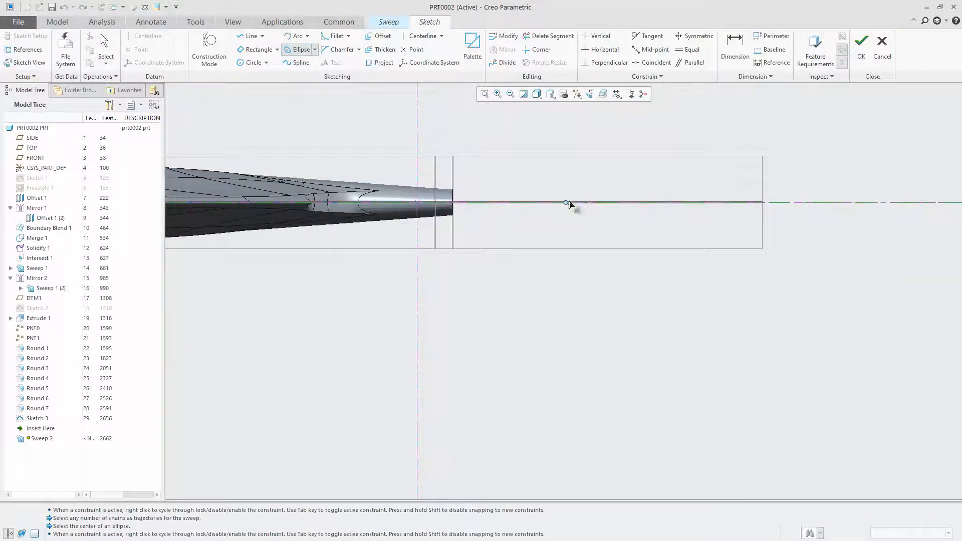
mouse_move(562, 267)
middle_mouse_down()
mouse_move(597, 232)
mouse_move(588, 210)
middle_mouse_up()
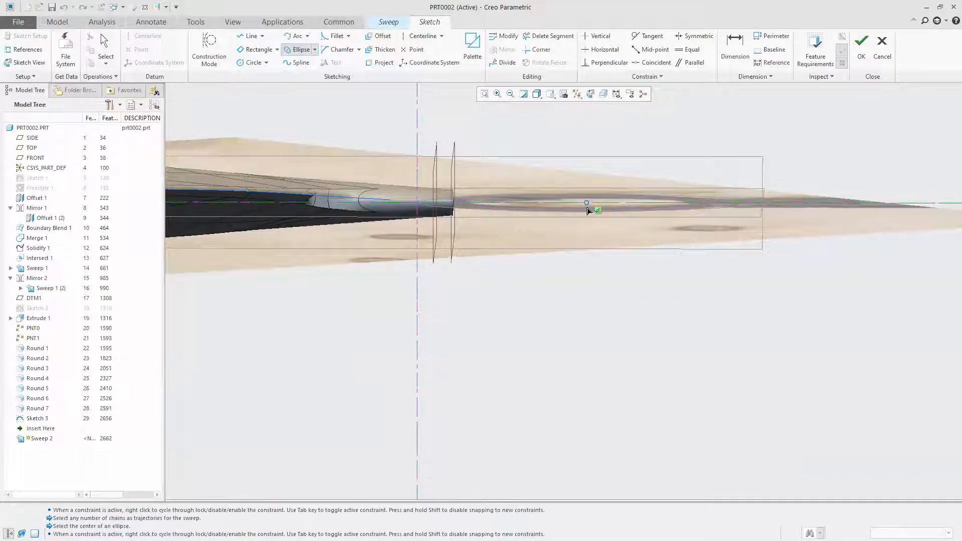
left_click(381, 202)
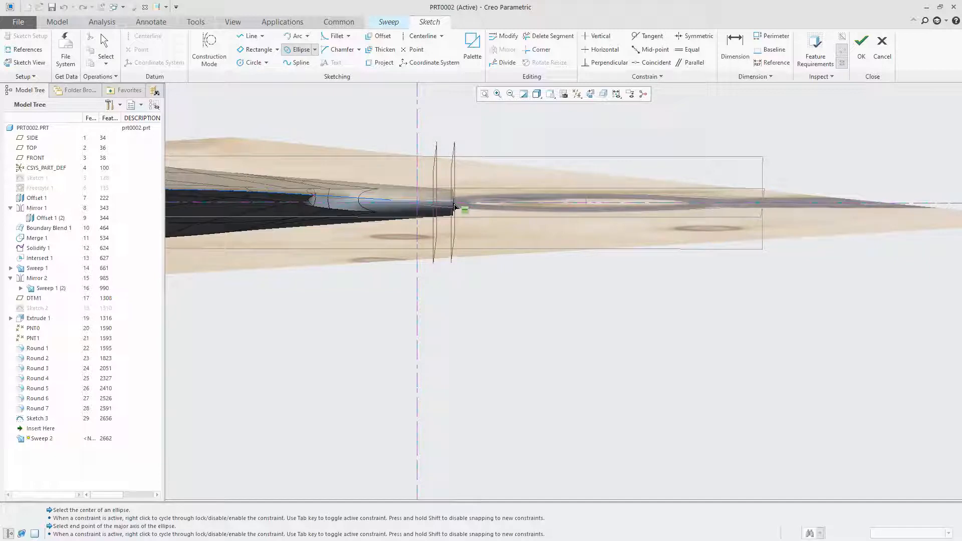
left_click(455, 207)
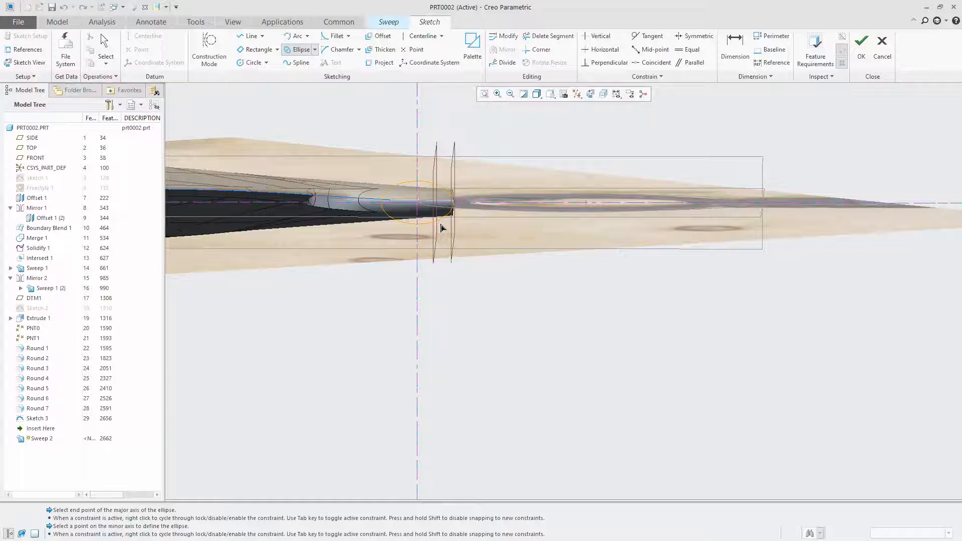
Sketch an elliptical section on the horizontal axis, overlapping the neck's end and wider than it is tall, and complete the ring's sweep
left_click(294, 50)
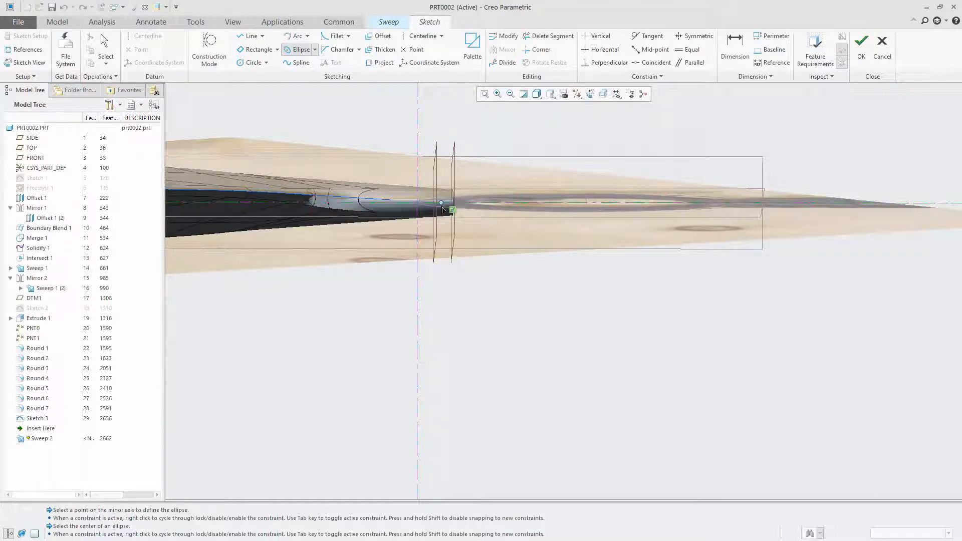
left_click(436, 203)
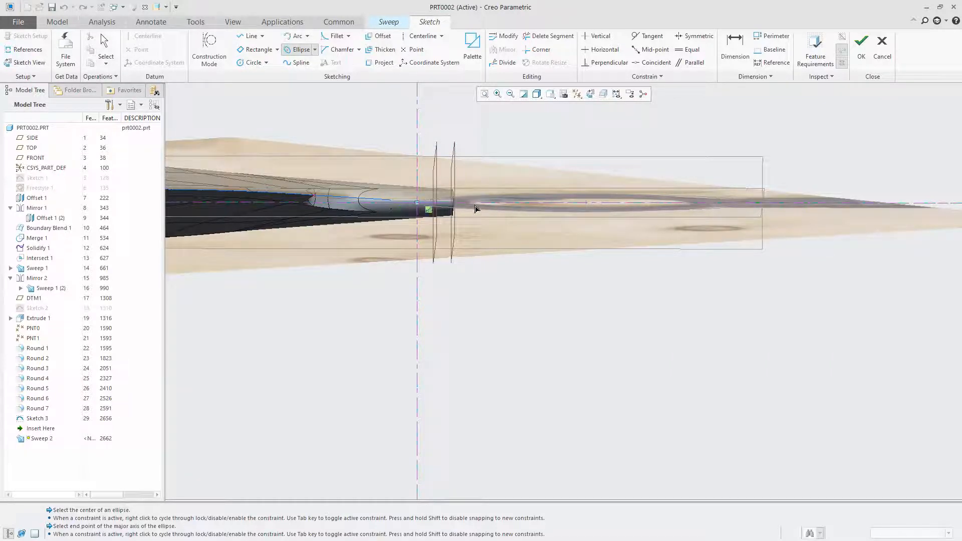
left_click(474, 205)
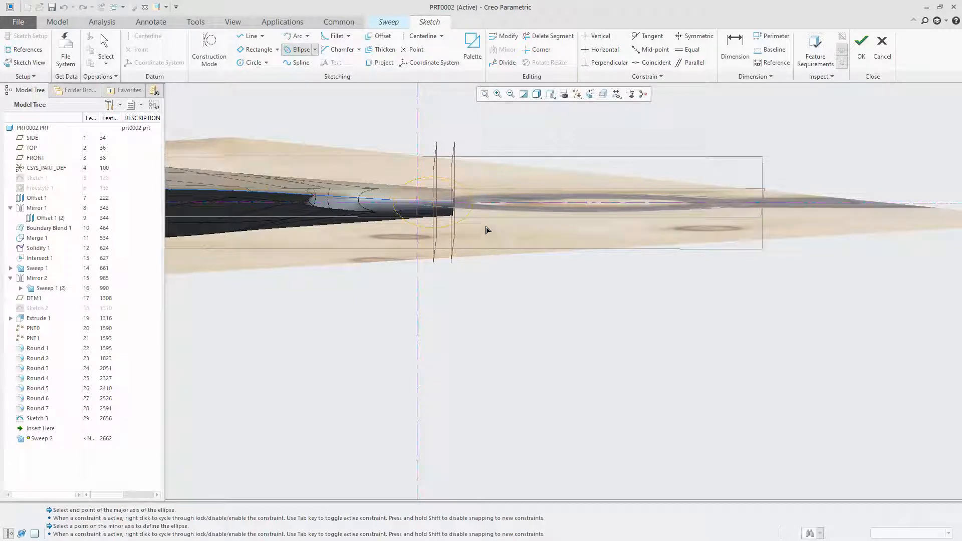
left_click(486, 230)
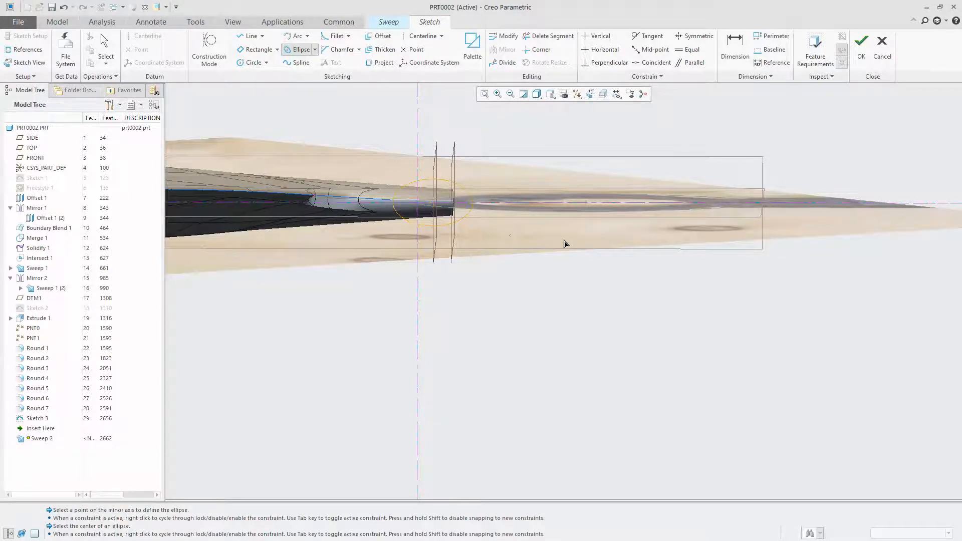
left_click(862, 47)
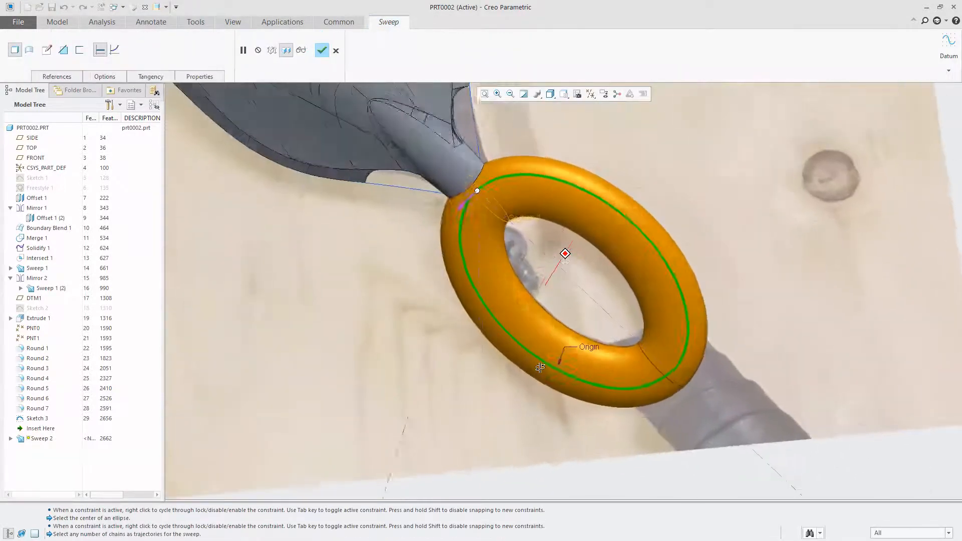
mouse_move(539, 367)
middle_mouse_down()
mouse_move(454, 296)
mouse_move(434, 258)
mouse_move(490, 224)
middle_mouse_up()
left_click(322, 50)
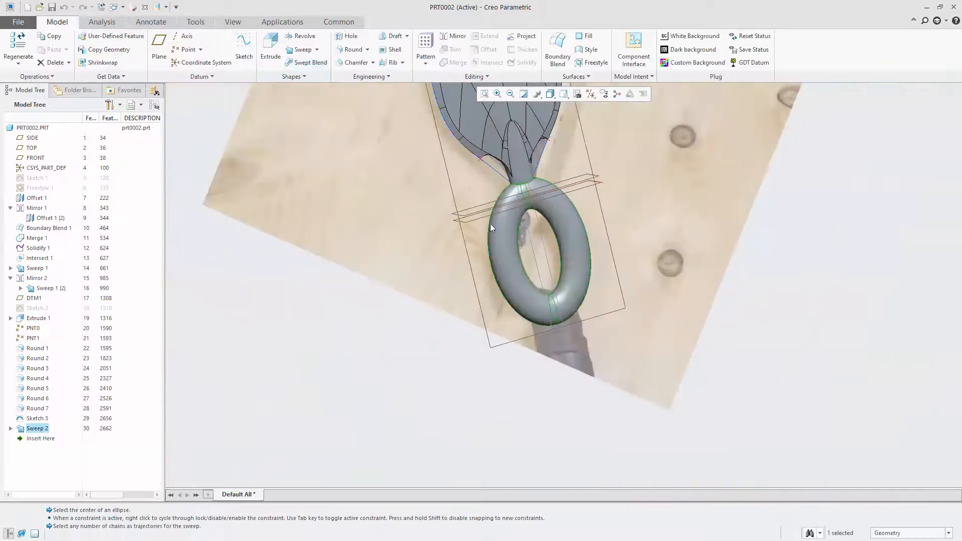
Turn off the display of datum planes and datum points, and hide the intersection curve along the blade's outline
left_click(591, 96)
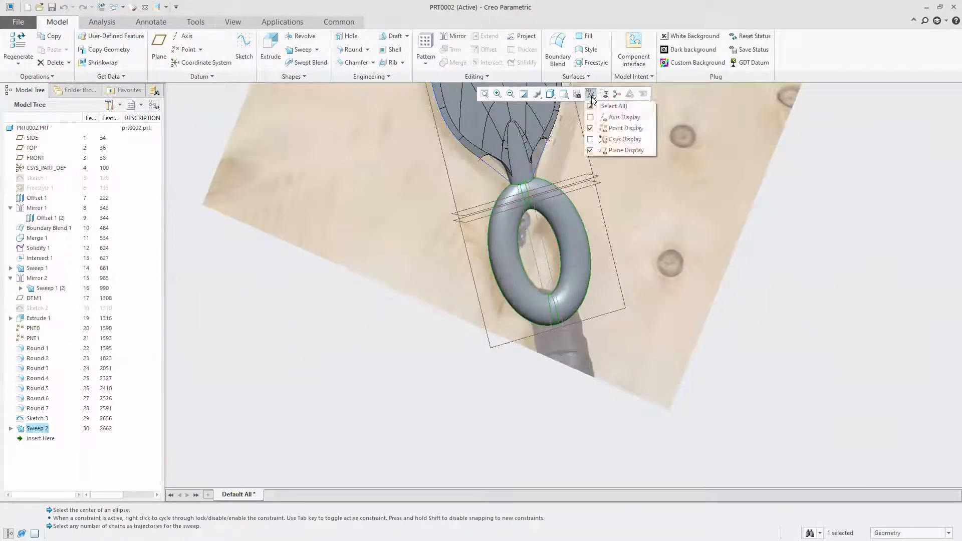
left_click(626, 150)
left_click(625, 128)
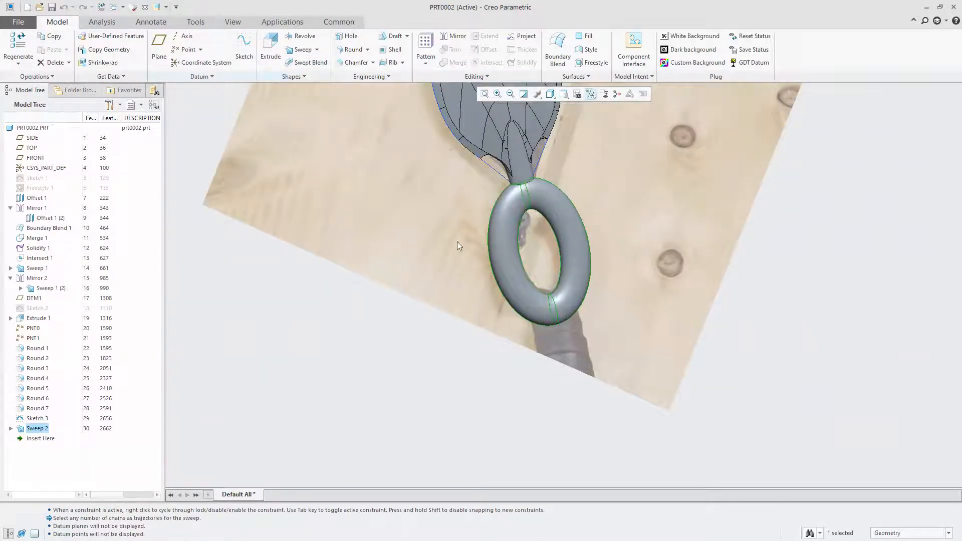
left_click(493, 168)
left_click(512, 136)
middle_click_drag(331, 248, 391, 243)
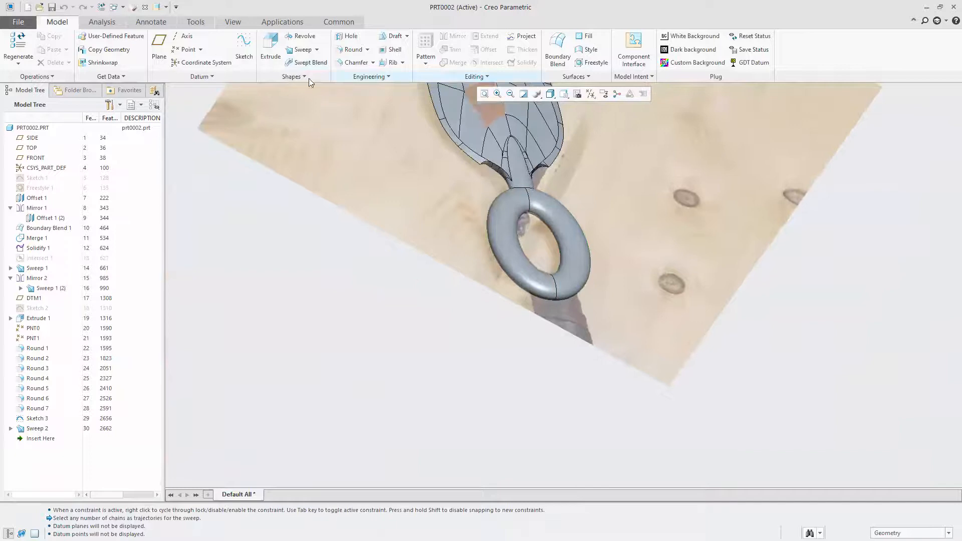
Hide the reference photo and accept the image settings
left_click(233, 22)
left_click(409, 76)
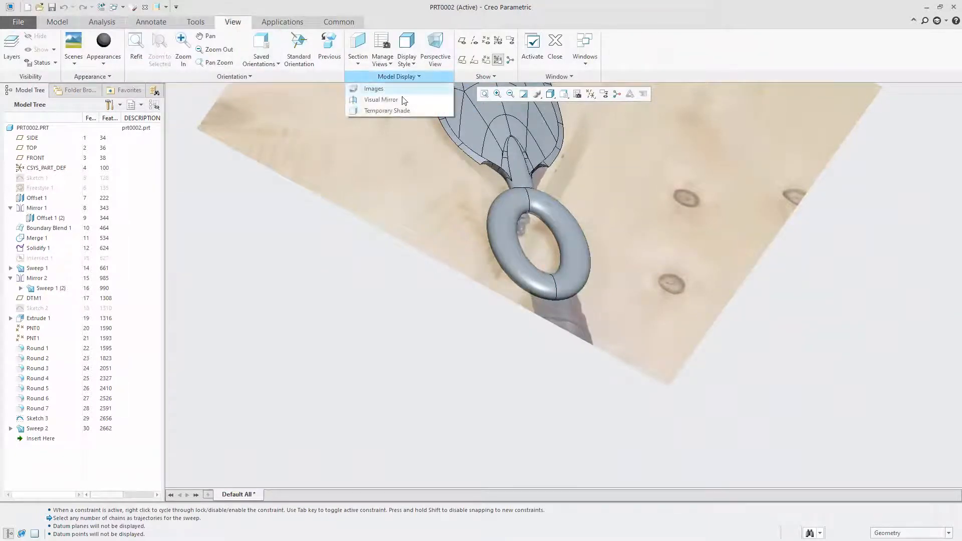
left_click(384, 88)
left_click(170, 36)
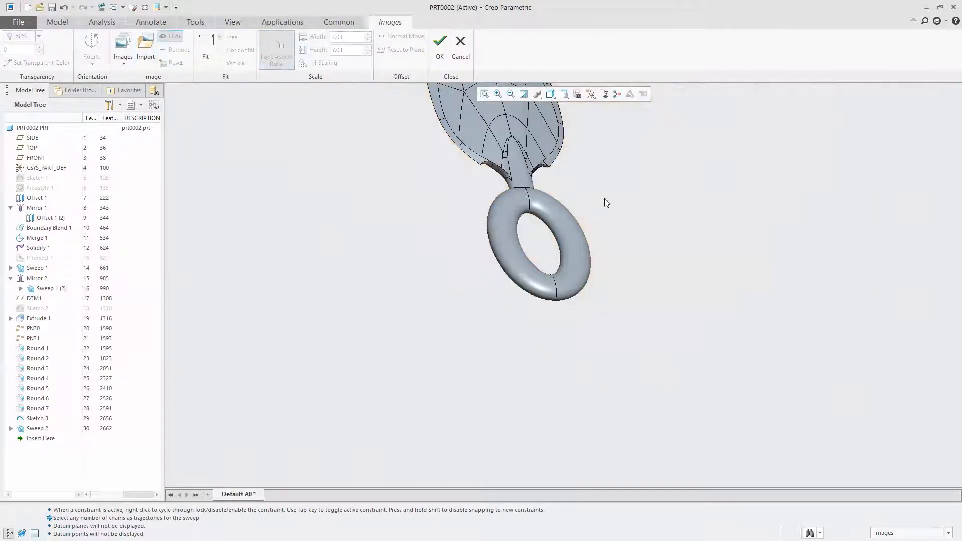
scroll(599, 176, "up", 3)
left_click(440, 47)
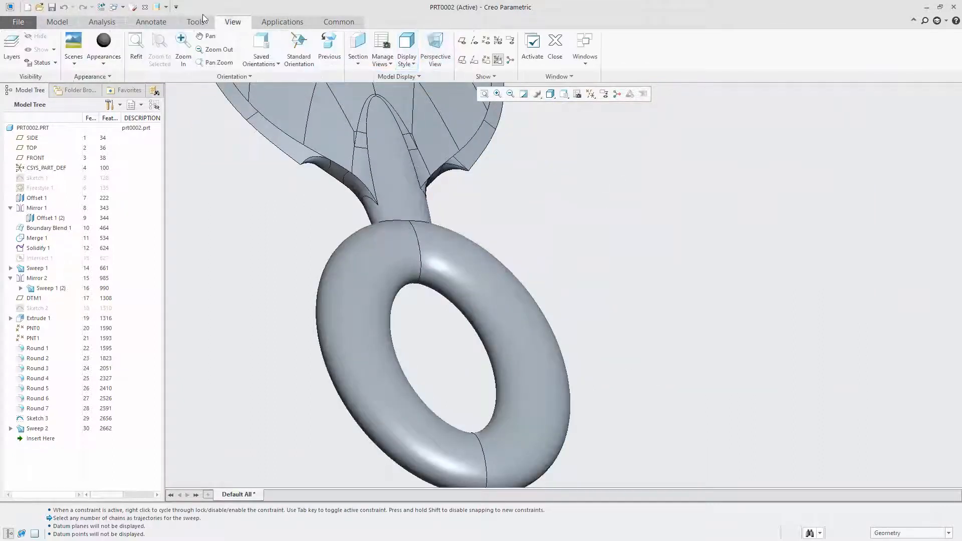
Start a round on the edge where the neck meets the elliptical ring
left_click(57, 22)
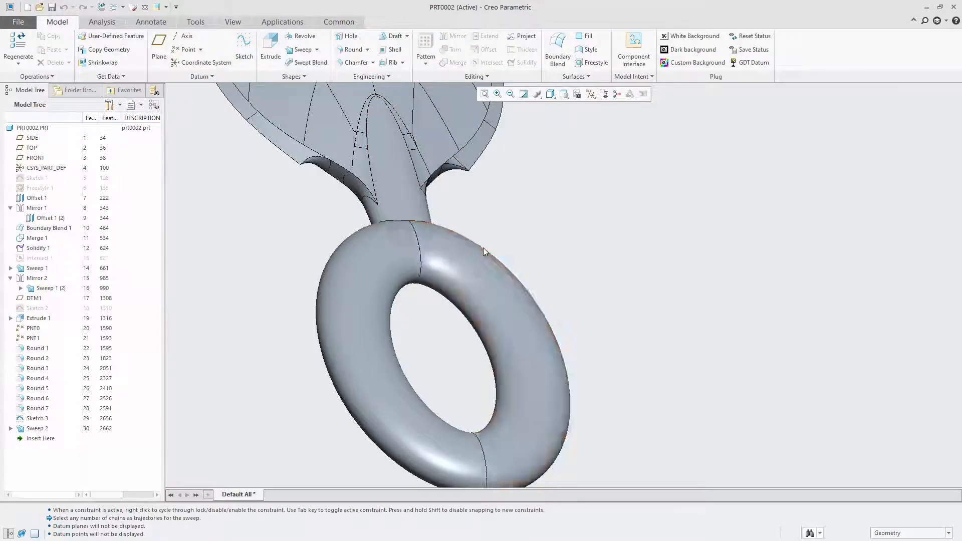
middle_click_drag(484, 251, 439, 266)
left_click(427, 228)
left_click(426, 231)
left_click(474, 196)
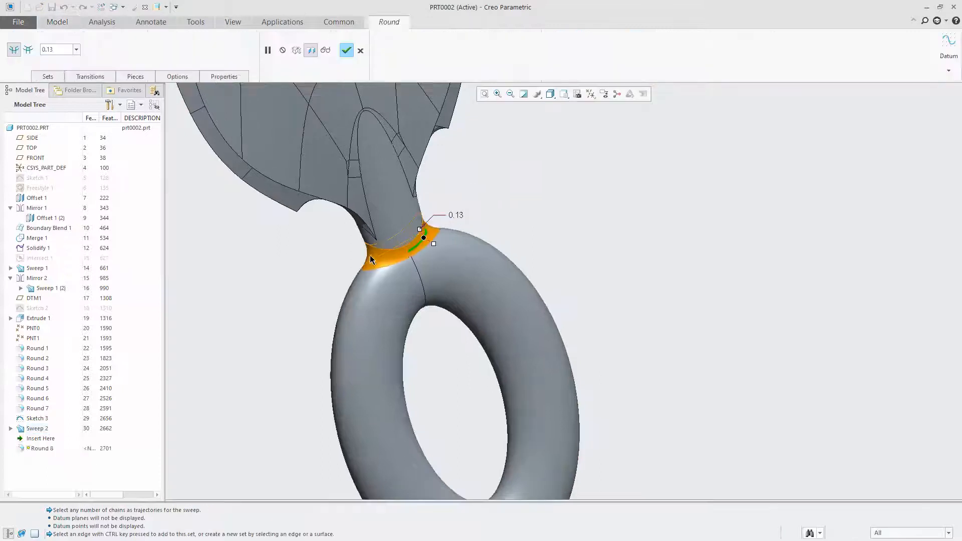
scroll(370, 255, "down", 2)
Enlarge the neck-to-ring round to a radius of 0.25 and accept it
left_click_drag(472, 234, 542, 288)
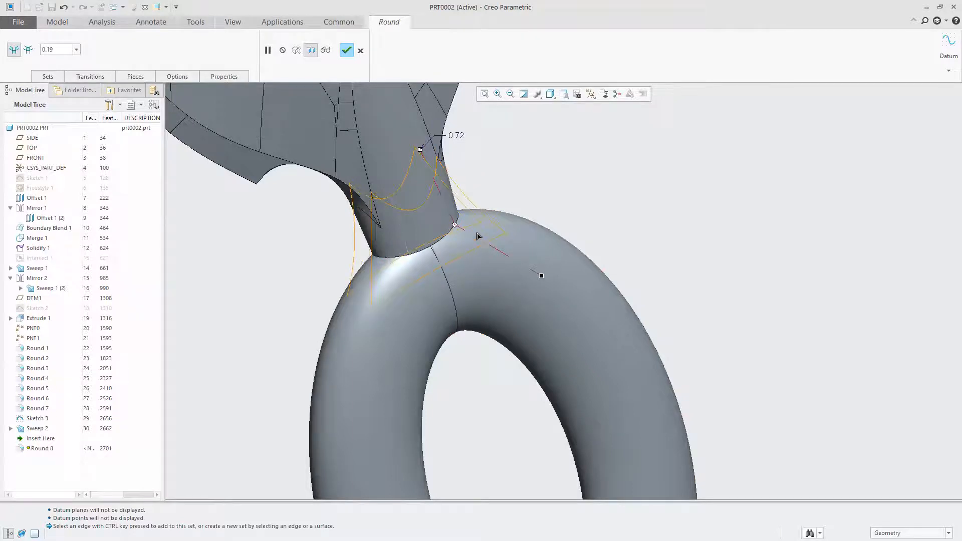
left_click_drag(484, 236, 489, 241)
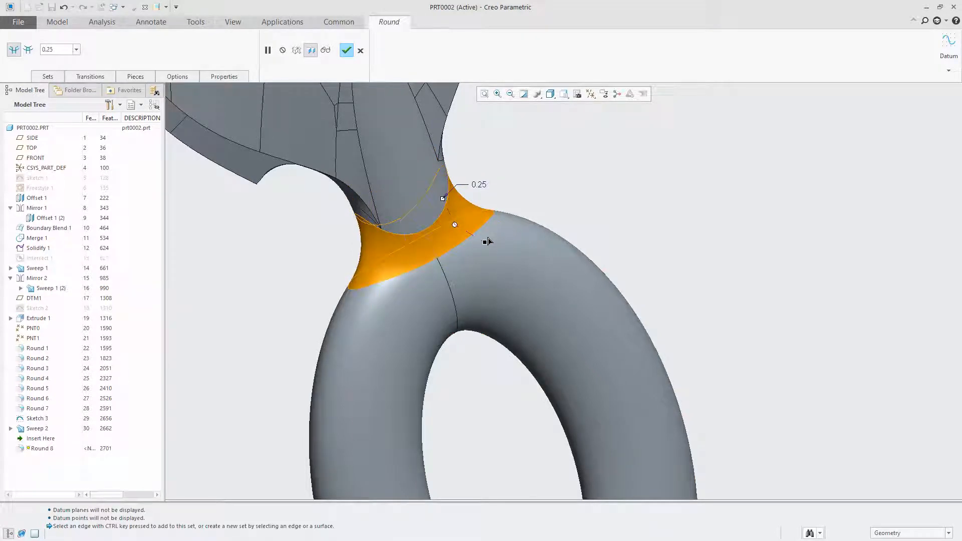
middle_click_drag(484, 242, 494, 163)
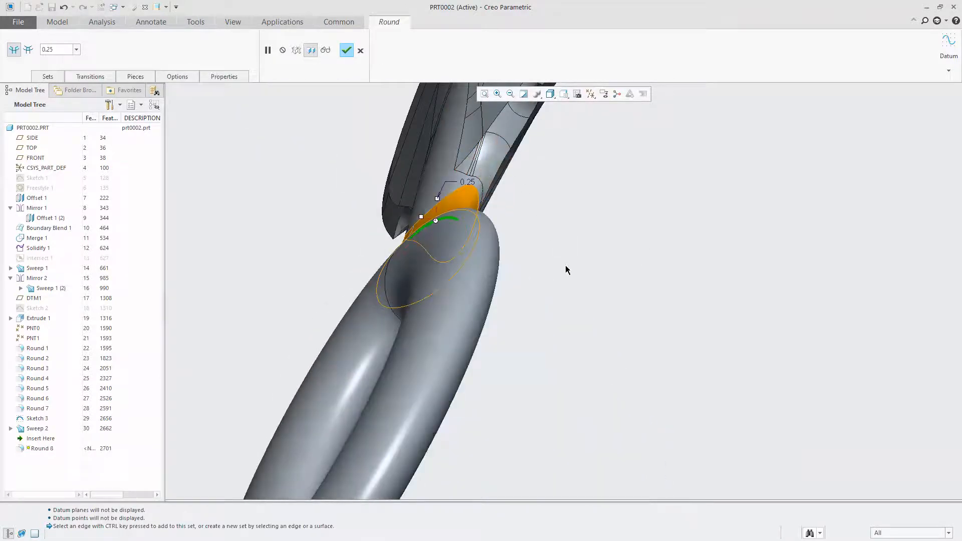
middle_click_drag(489, 234, 484, 278)
scroll(487, 281, "down", 5)
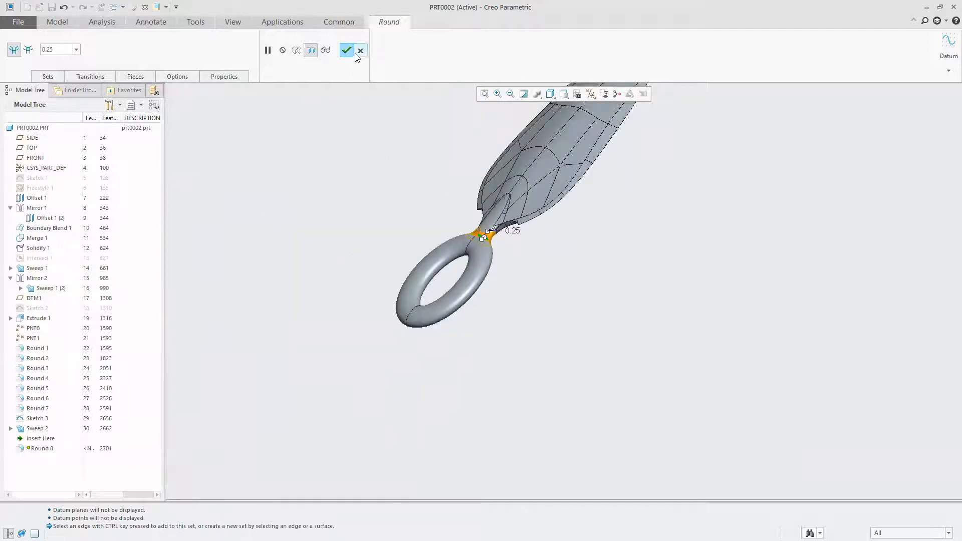
left_click(346, 50)
Open Round 5, which blends the neck into the base edge of the blade, for redefinition
scroll(520, 229, "up", 4)
scroll(519, 229, "up", 2)
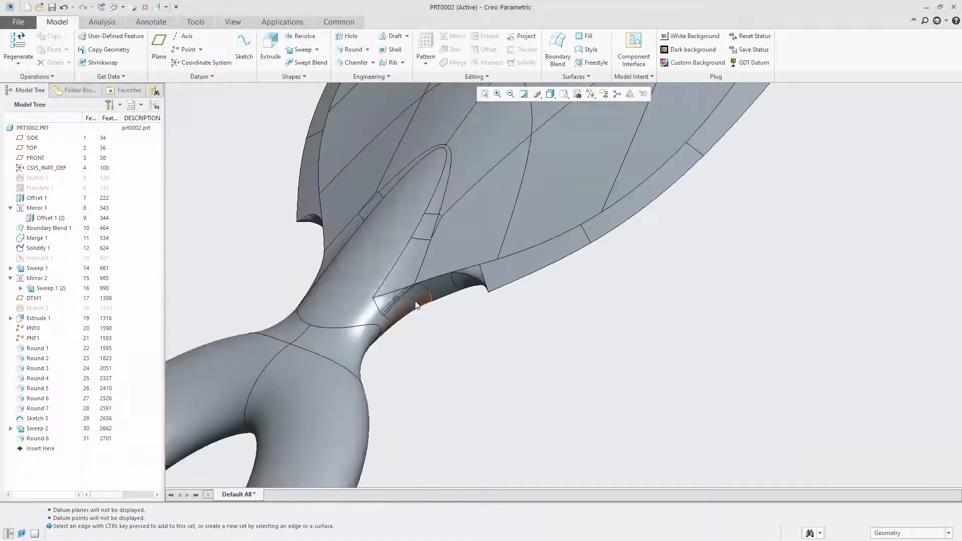
left_click(409, 301)
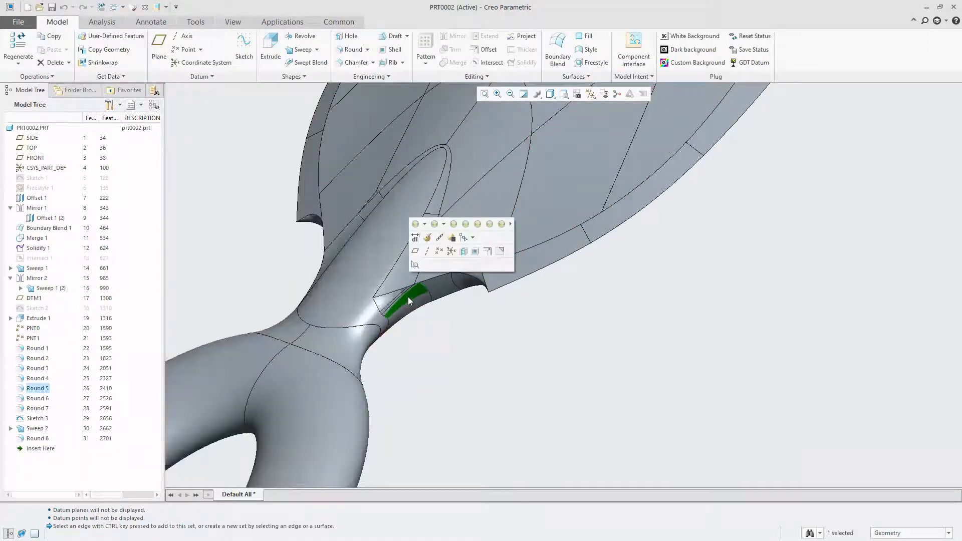
left_click(31, 390)
right_click(31, 392)
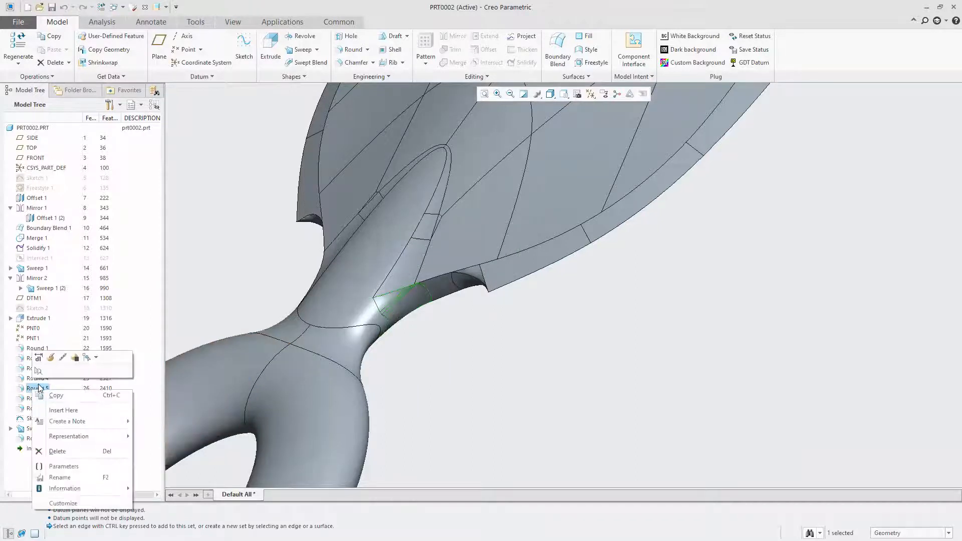
left_click(52, 359)
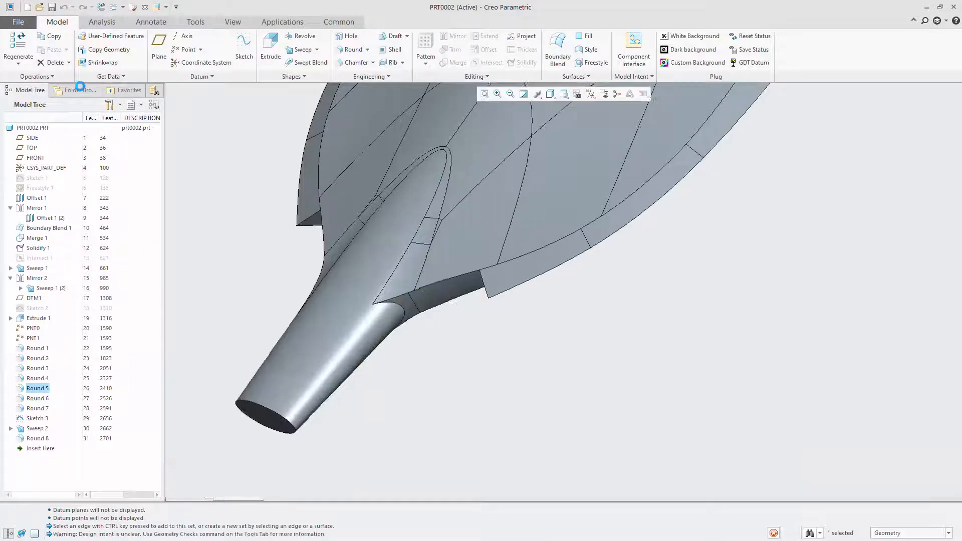
left_click(77, 49)
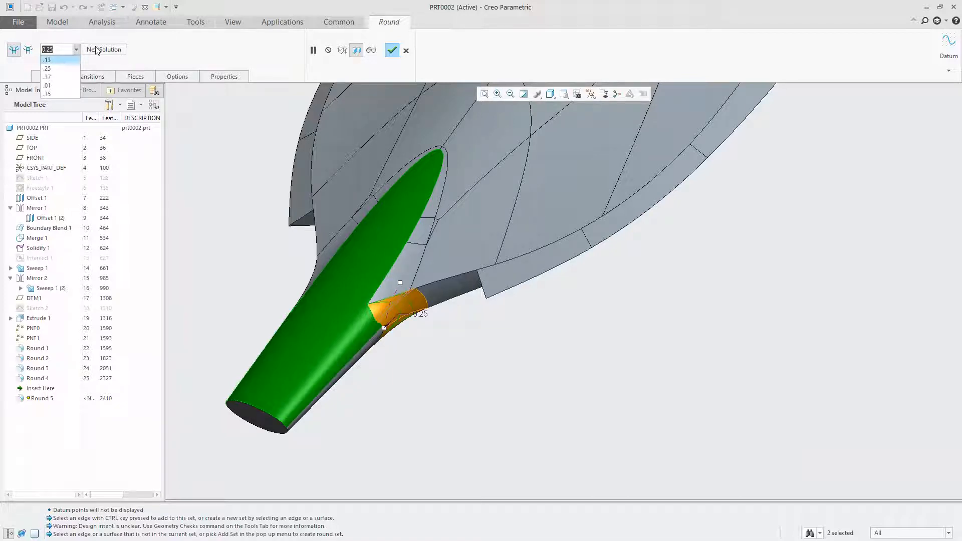
left_click(201, 60)
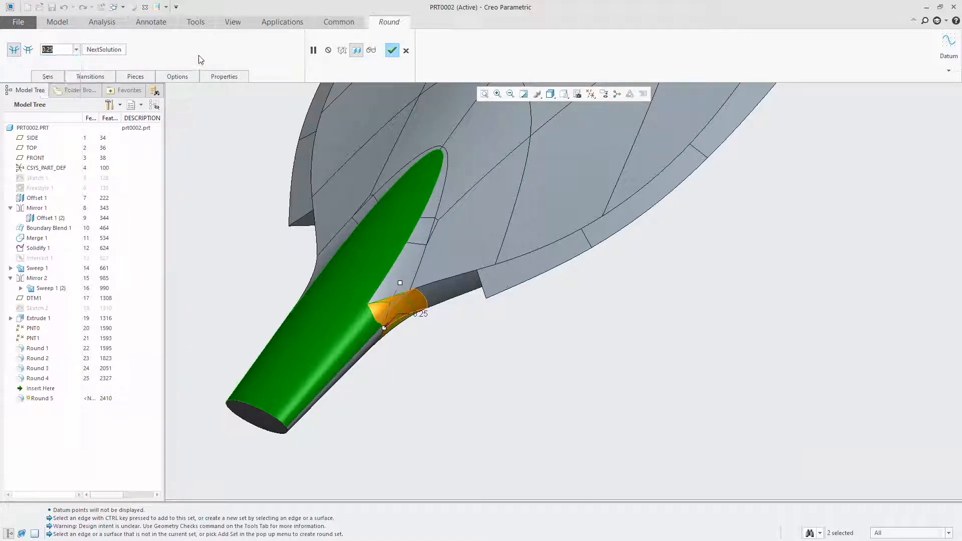
Remove both surface references, from Extrude 1 and Round 2, from the round's set
left_click(47, 76)
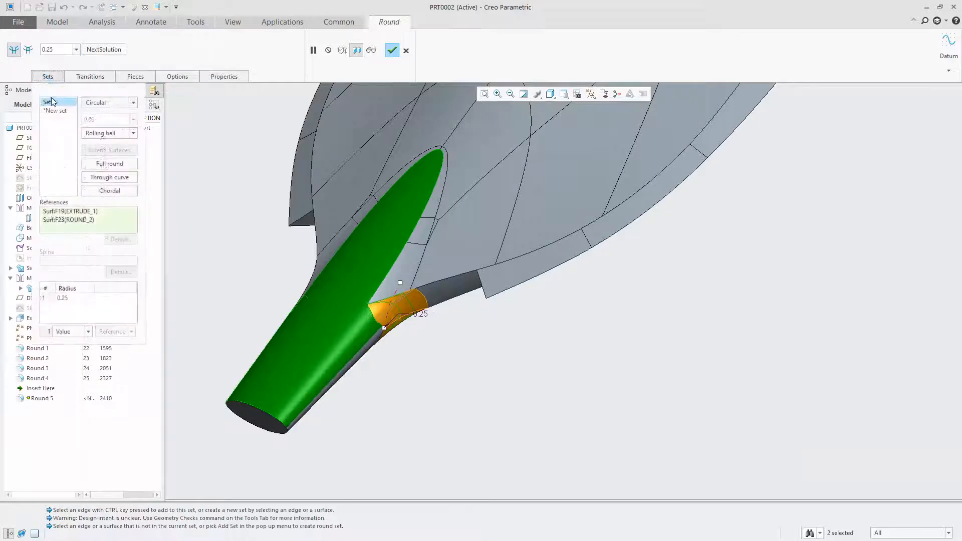
left_click(52, 143)
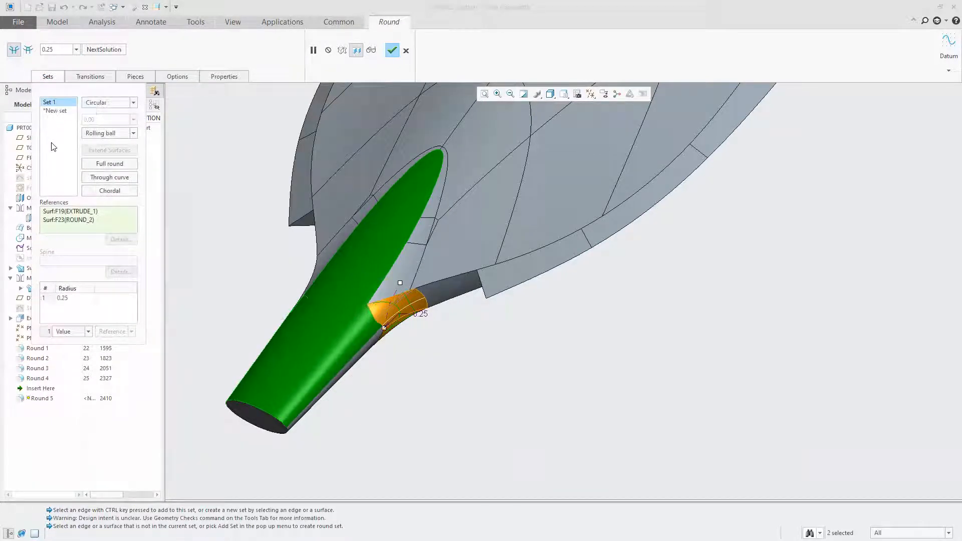
right_click(69, 216)
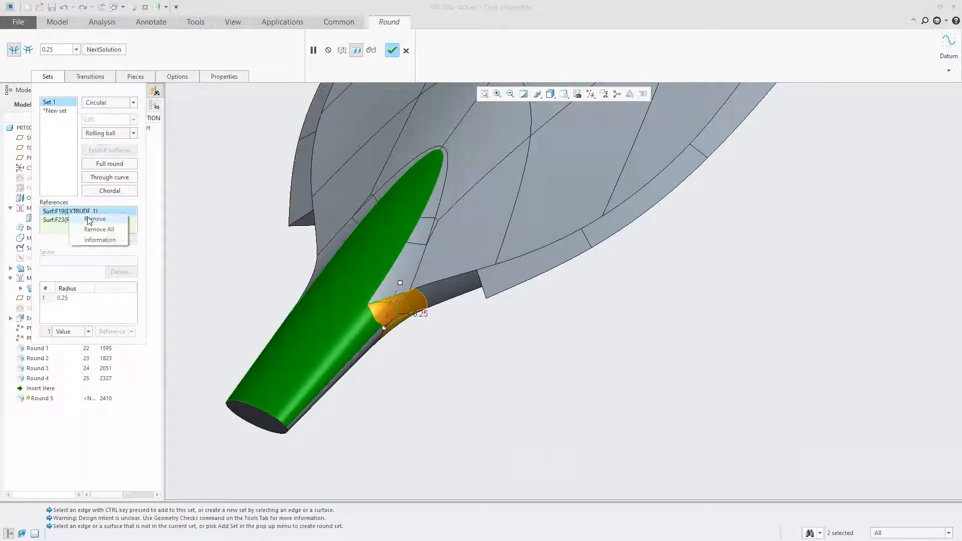
left_click(71, 222)
right_click(71, 212)
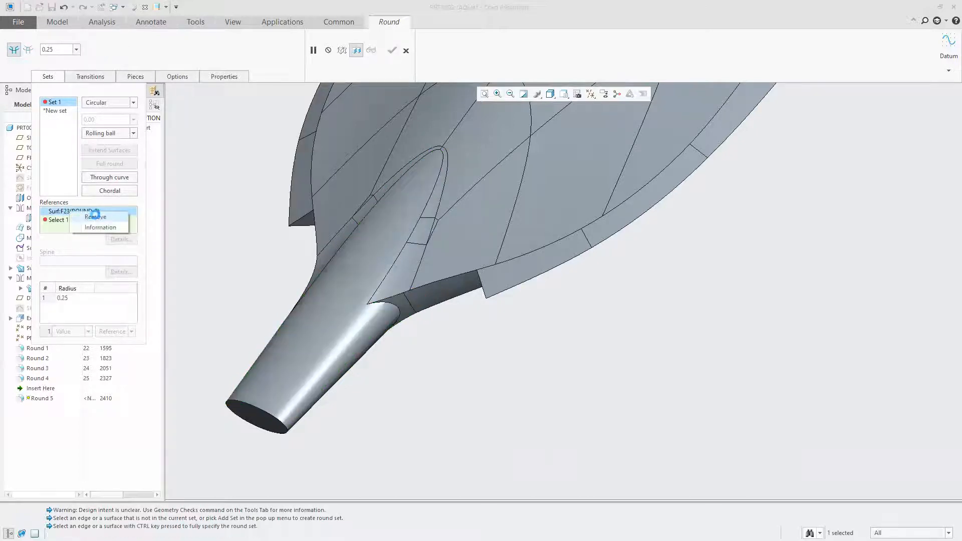
left_click(91, 221)
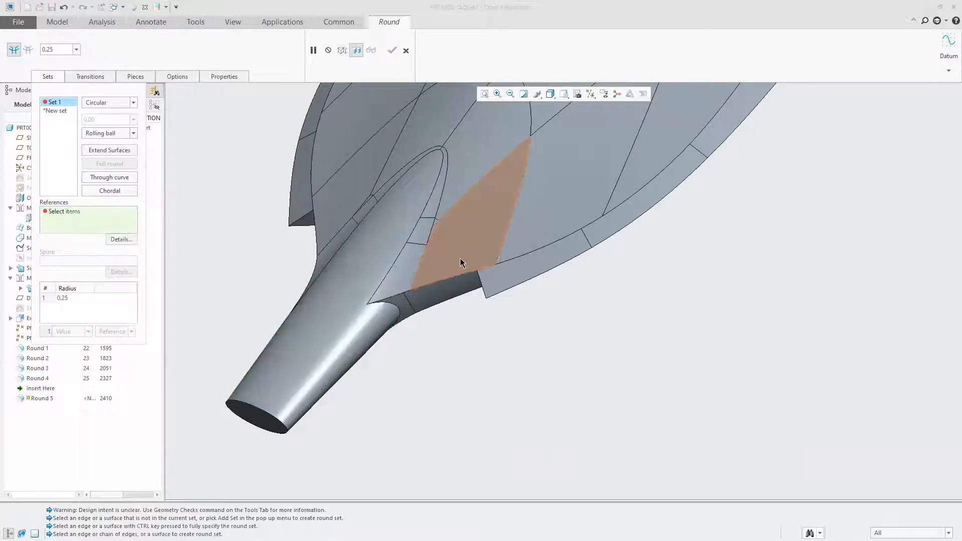
Assign the Round 2 surface and the opposite side surface of the Extrude 1 neck as the round's new references
left_click(379, 335)
left_click(408, 303)
double_click(434, 308)
key("BackSpace")
key("Return")
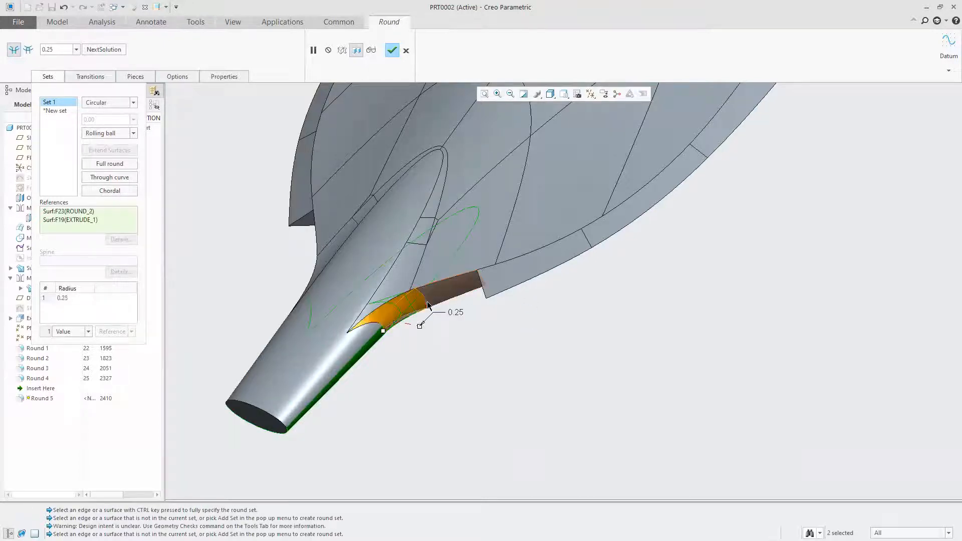
scroll(360, 335, "up", 6)
middle_click_drag(360, 334, 485, 407)
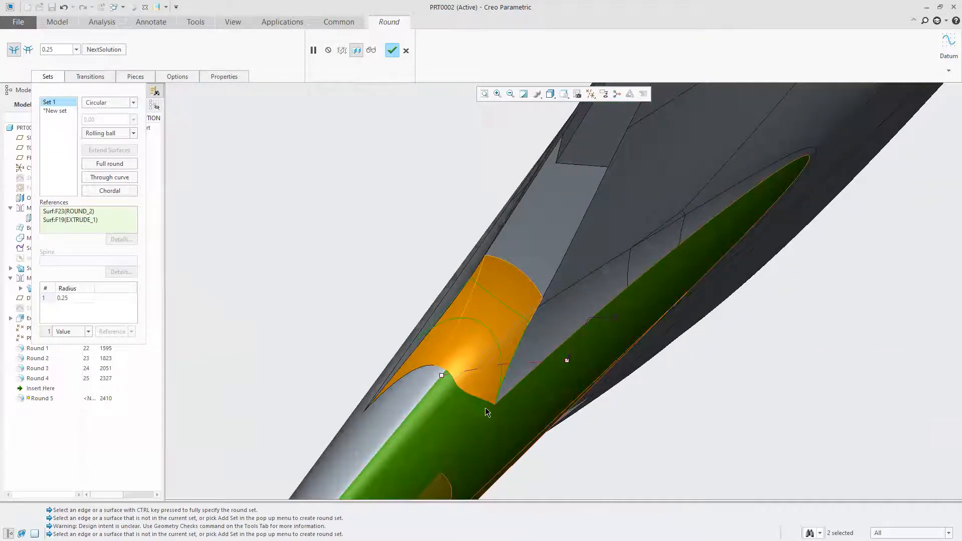
scroll(484, 408, "down", 2)
scroll(568, 280, "up", 5)
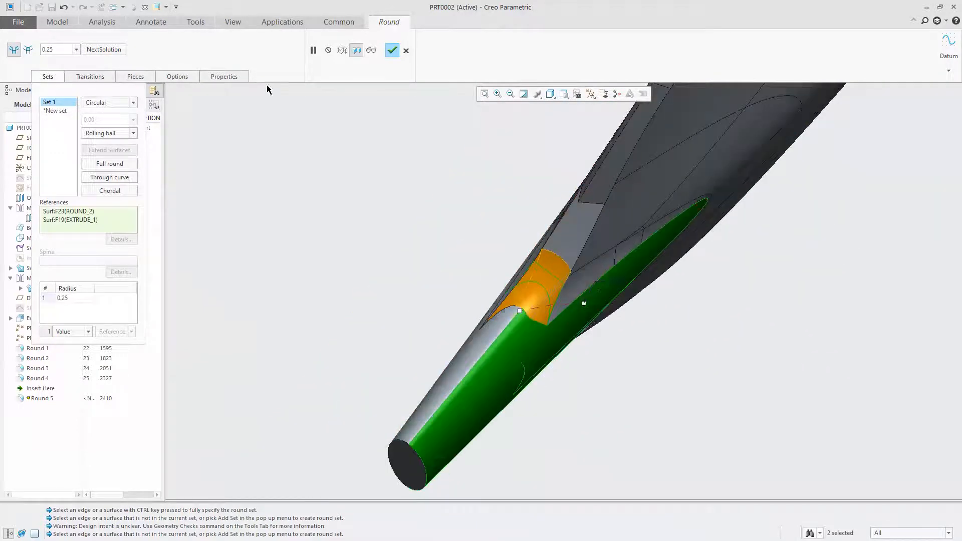
Set the redefined neck round's radius to 0.20 and accept the feature
double_click(621, 281)
type(".2")
key("Return")
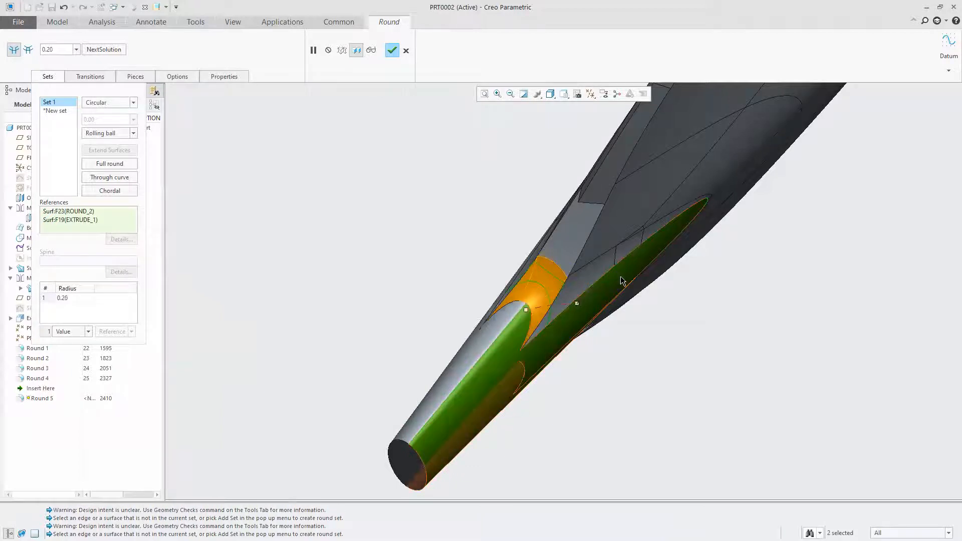
scroll(571, 279, "down", 5)
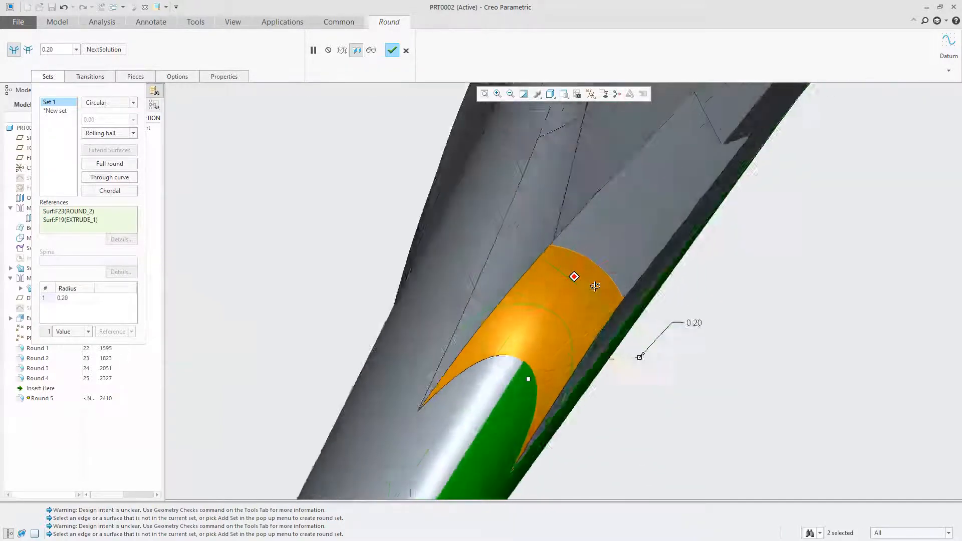
left_click(392, 50)
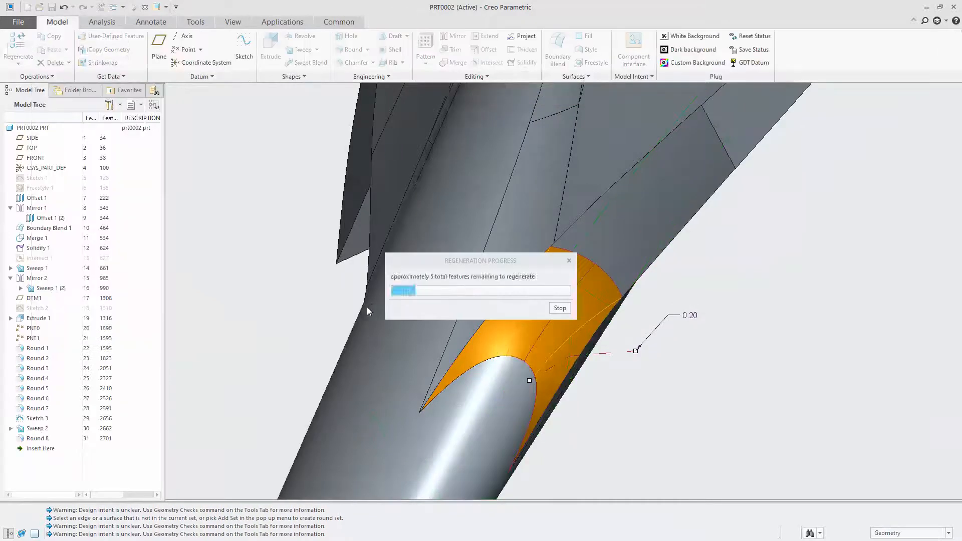
Set the radius of Round 4 on the other side of the neck to 0.20 and regenerate the part
left_click(293, 280)
scroll(589, 286, "up", 5)
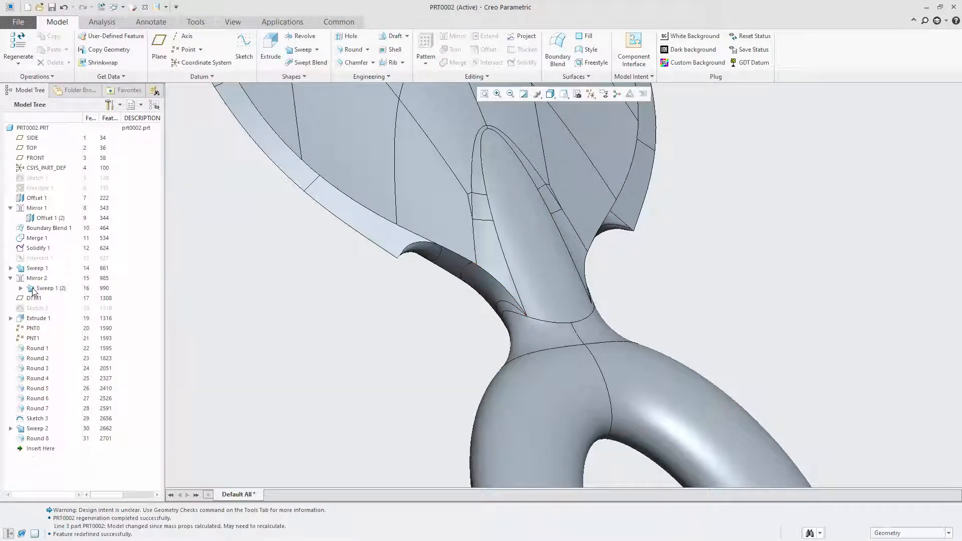
left_click(35, 349)
left_click(483, 281)
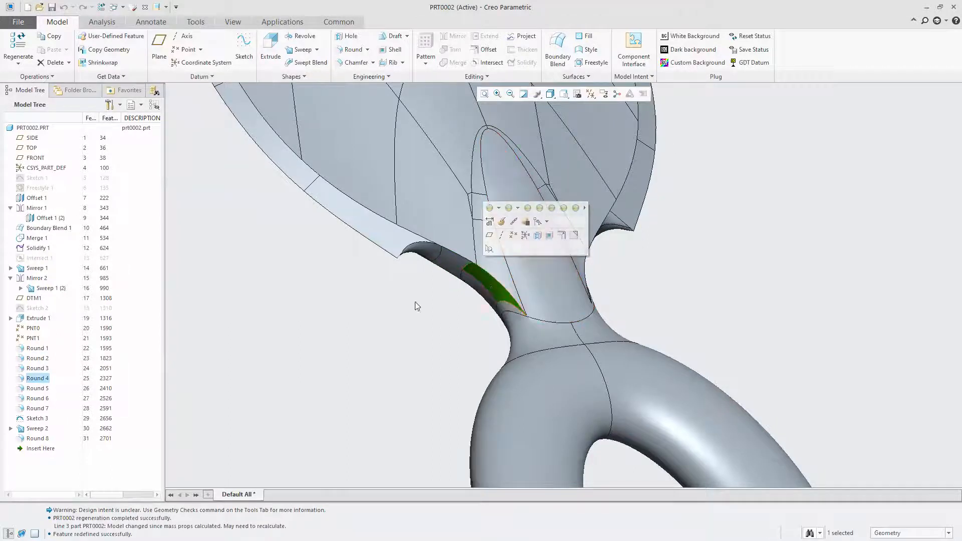
right_click(41, 380)
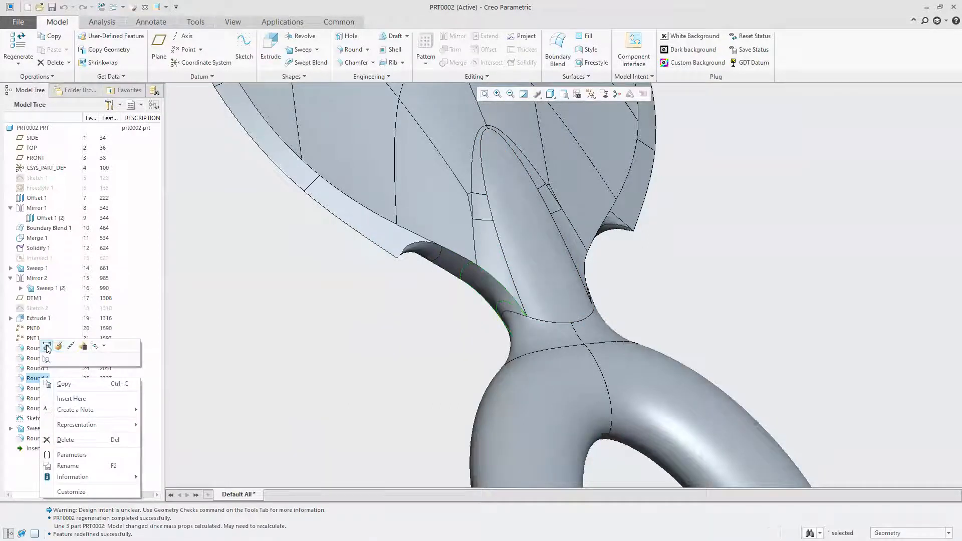
left_click(47, 346)
double_click(446, 291)
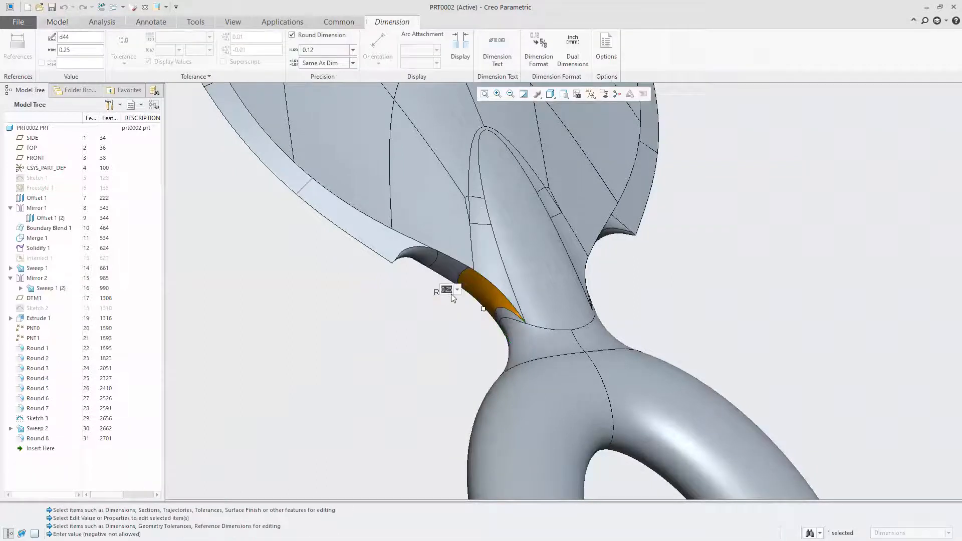
key("BackSpace")
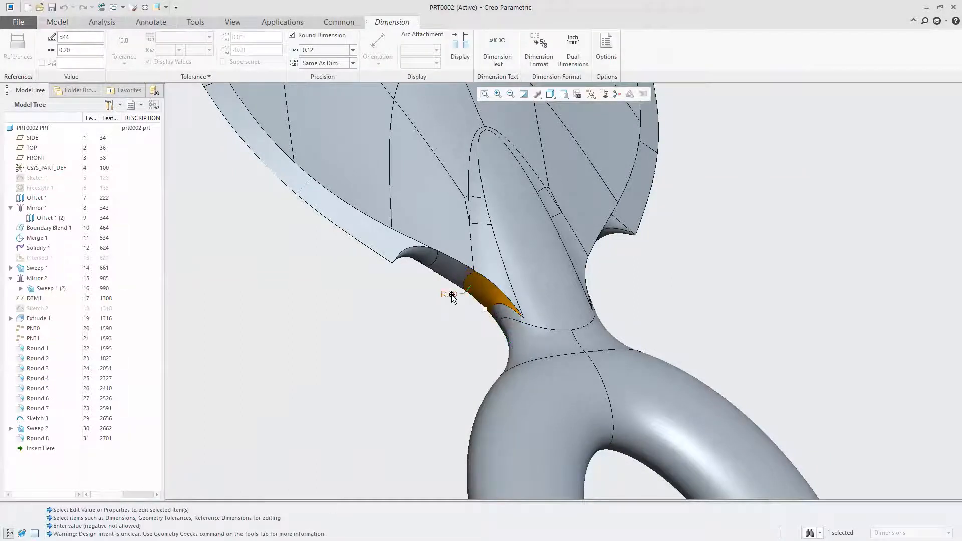
middle_click_drag(486, 271, 458, 289)
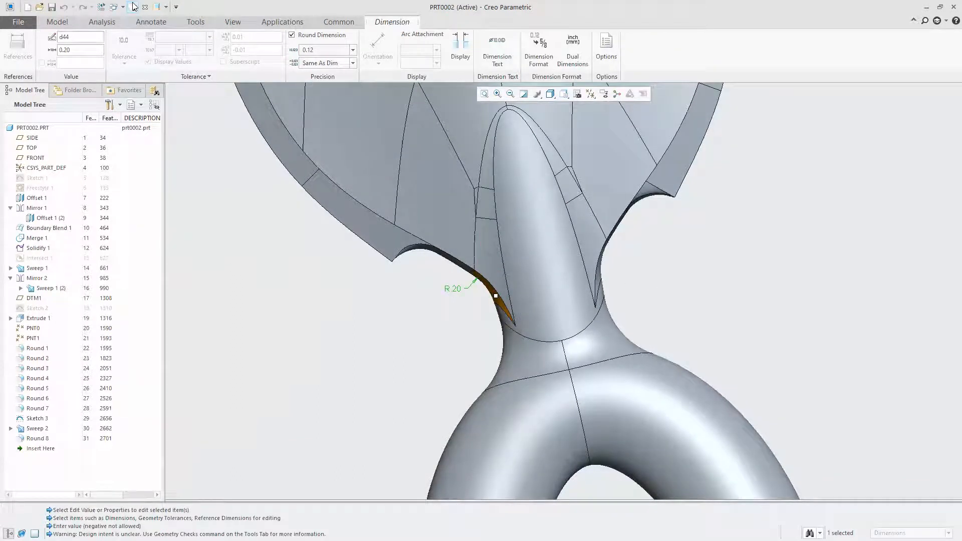
left_click(101, 7)
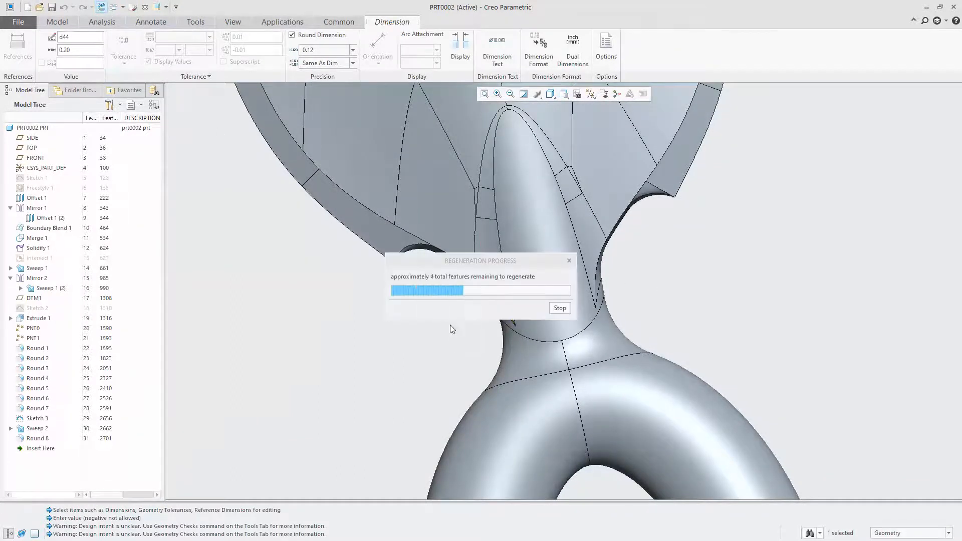
Turn on the display of datum planes and start a new sketch on the FRONT plane
mouse_move(389, 357)
middle_mouse_down()
mouse_move(562, 370)
mouse_move(661, 361)
mouse_move(698, 401)
mouse_move(619, 384)
mouse_move(537, 297)
mouse_move(413, 301)
mouse_move(471, 329)
mouse_move(449, 311)
mouse_move(456, 303)
middle_mouse_up()
scroll(541, 244, "up", 4)
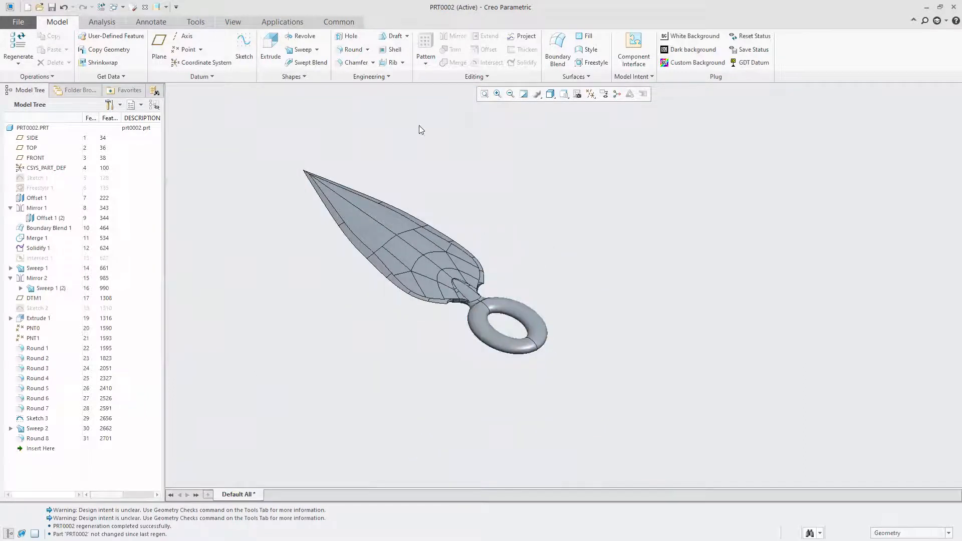
scroll(531, 348, "down", 5)
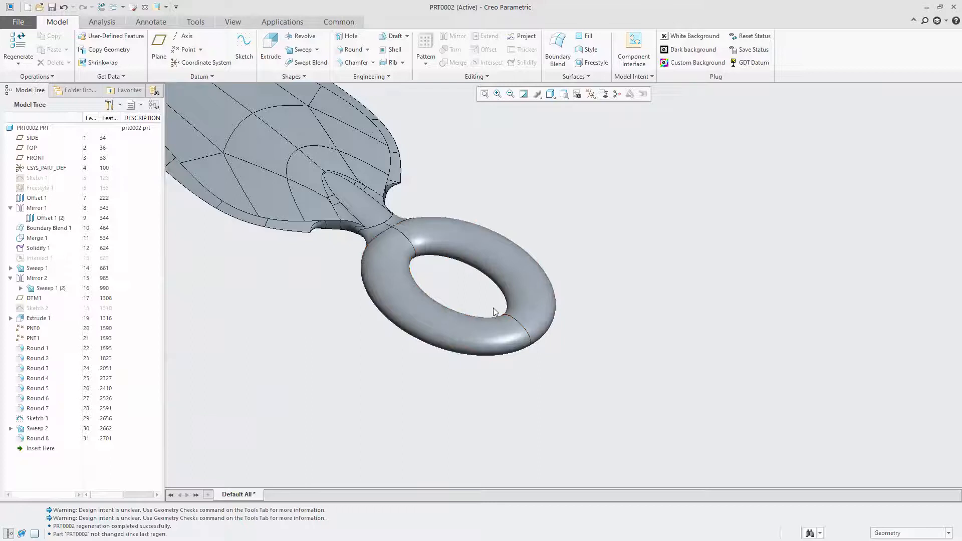
scroll(524, 159, "down", 5)
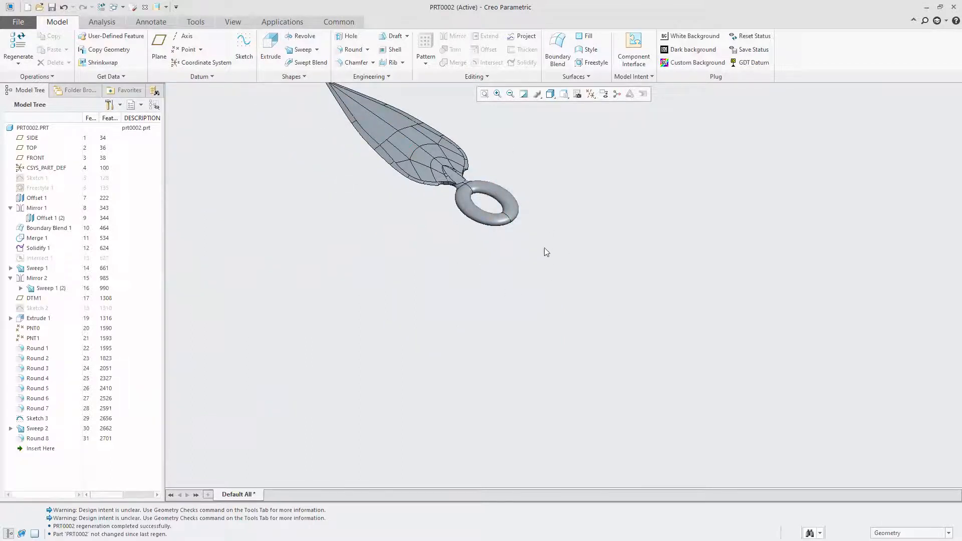
scroll(456, 352, "down", 2)
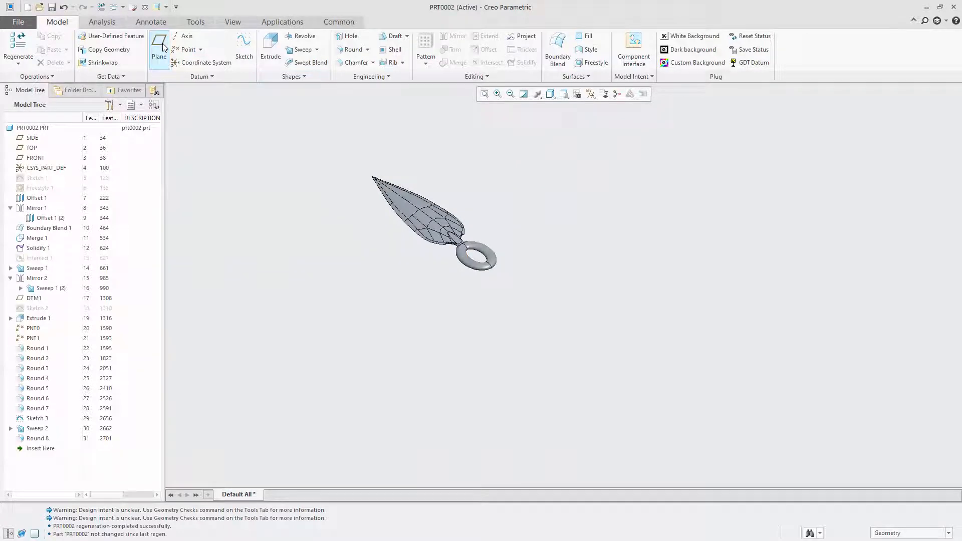
left_click(590, 93)
left_click(621, 150)
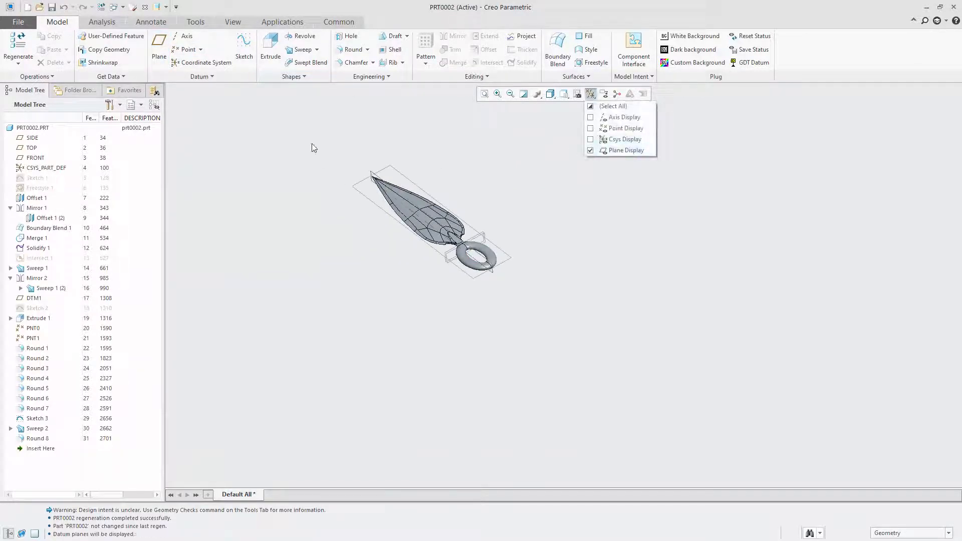
left_click(373, 201)
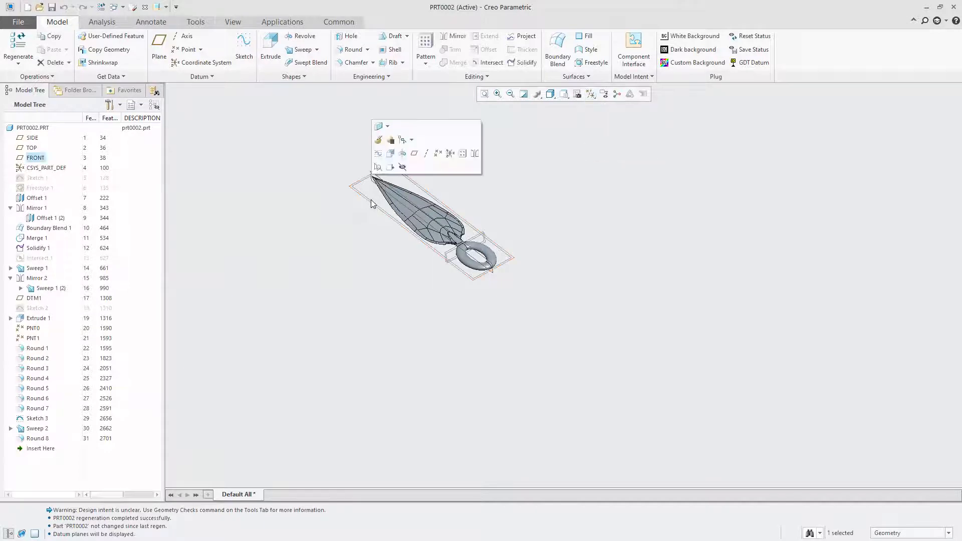
left_click(378, 155)
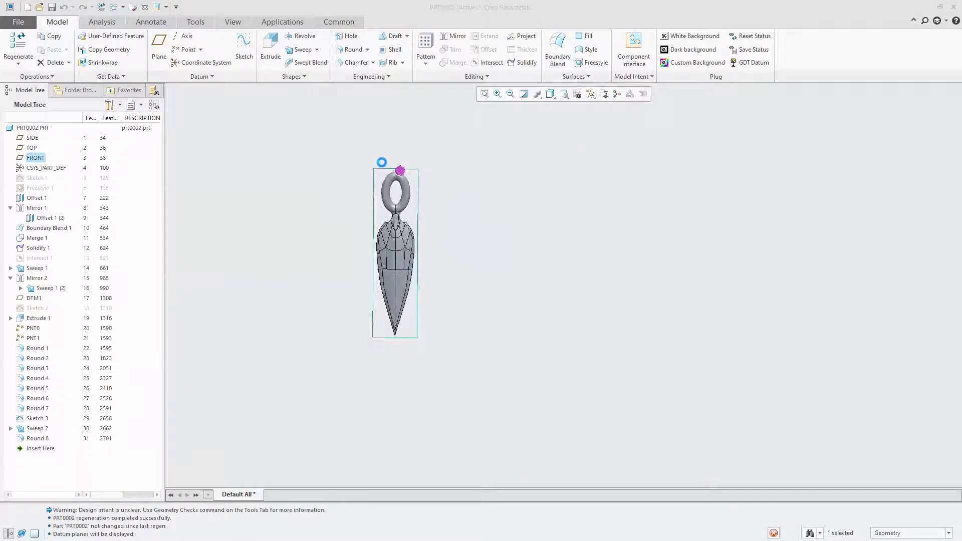
Draw a vertical centerline through the middle of the ring and blade
scroll(537, 320, "up", 4)
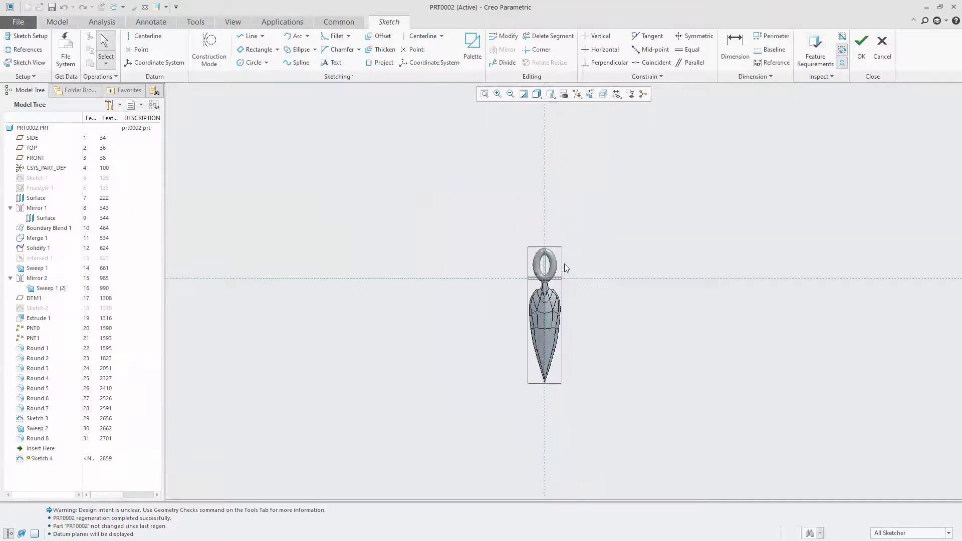
scroll(565, 268, "down", 4)
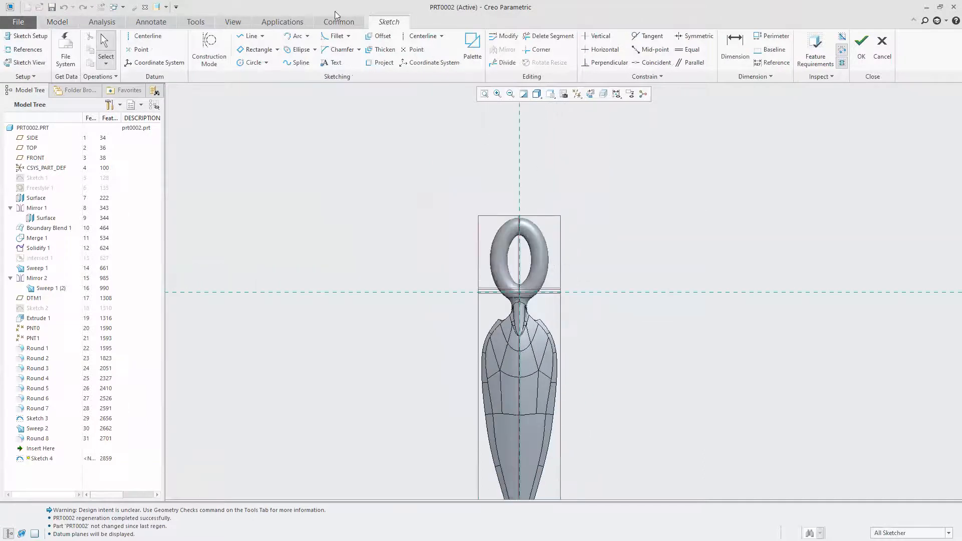
left_click(409, 38)
left_click(521, 145)
left_click(519, 187)
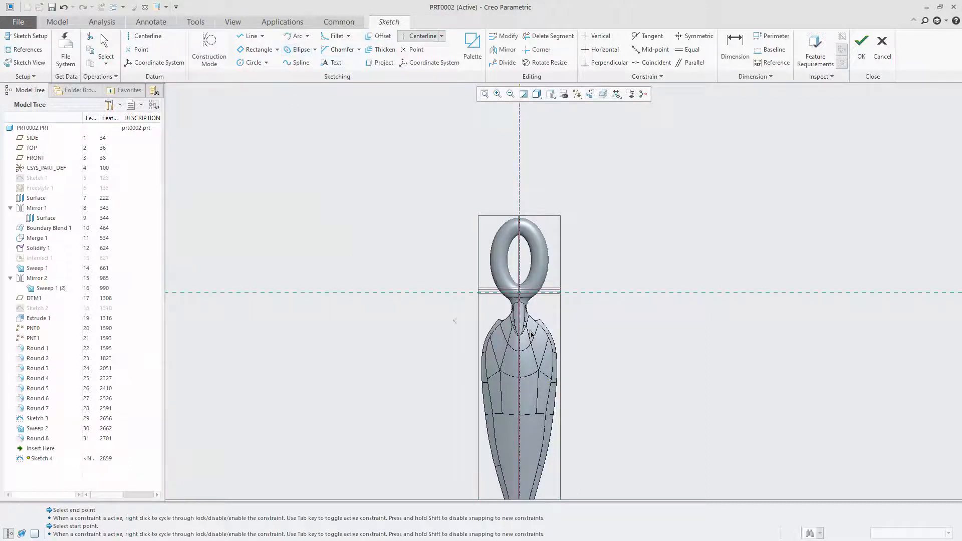
scroll(542, 264, "up", 4)
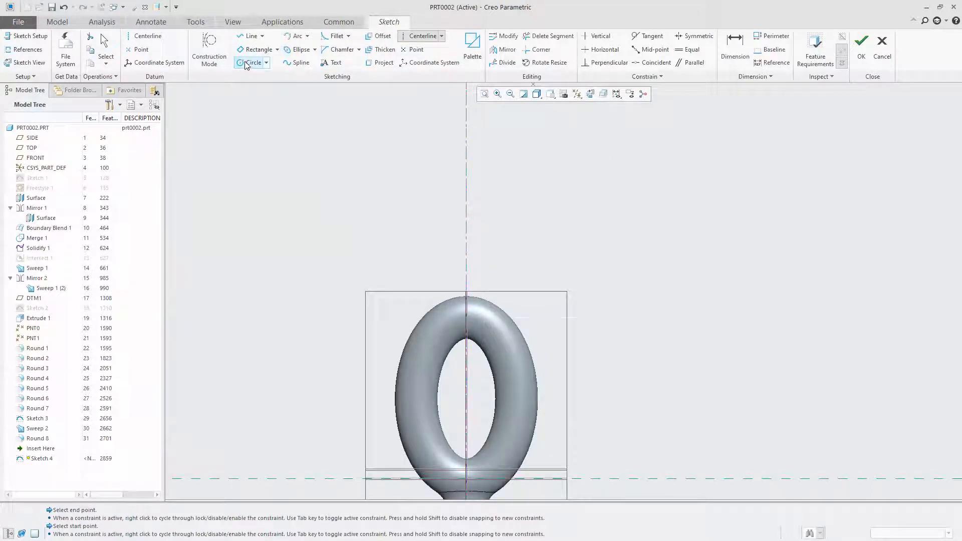
Sketch an arc of about 0.33 radius from the centerline at the ring's upper end, bulging out to one side
left_click(296, 36)
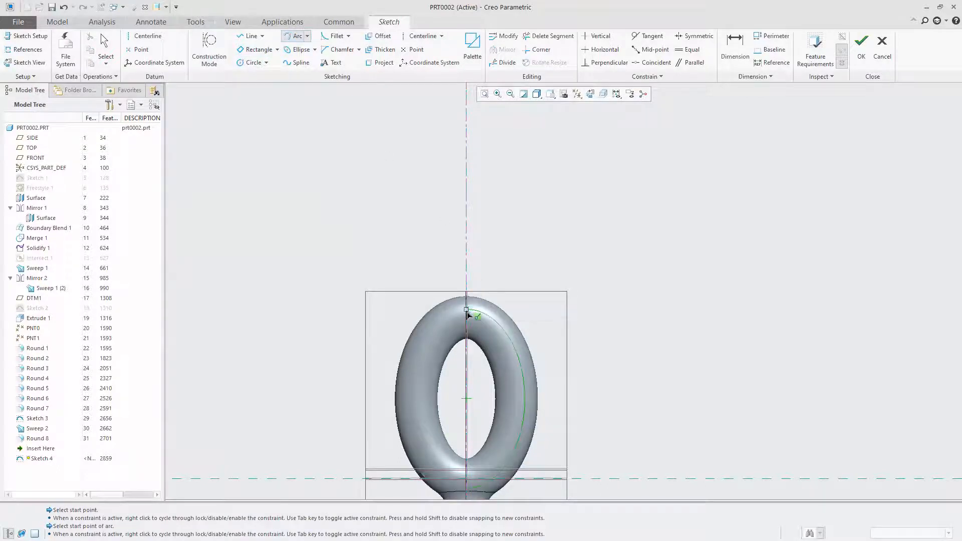
left_click(467, 311)
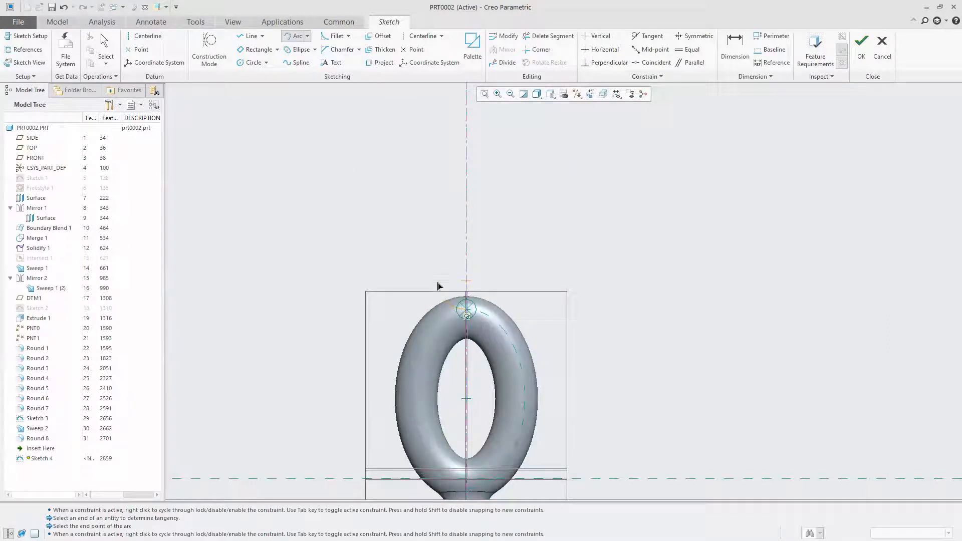
left_click(290, 38)
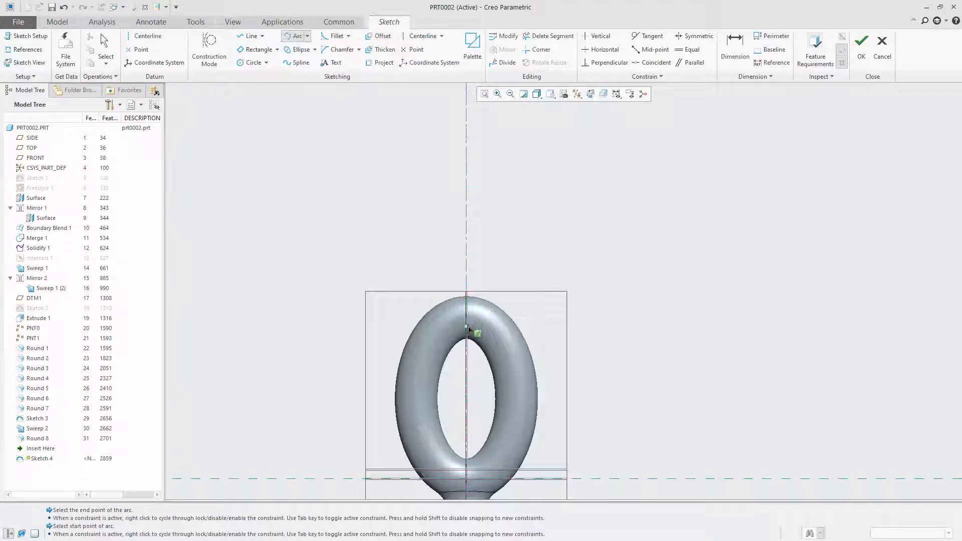
left_click(467, 328)
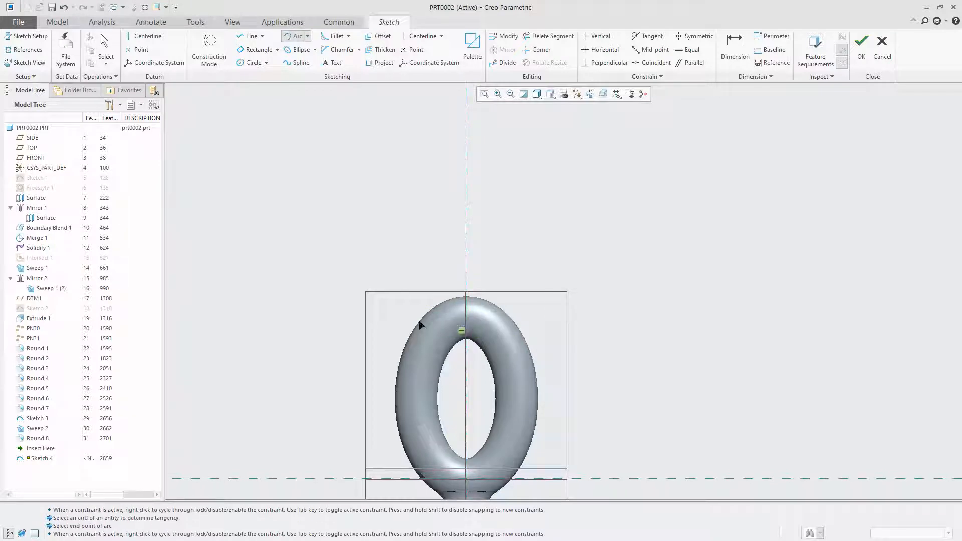
left_click(434, 278)
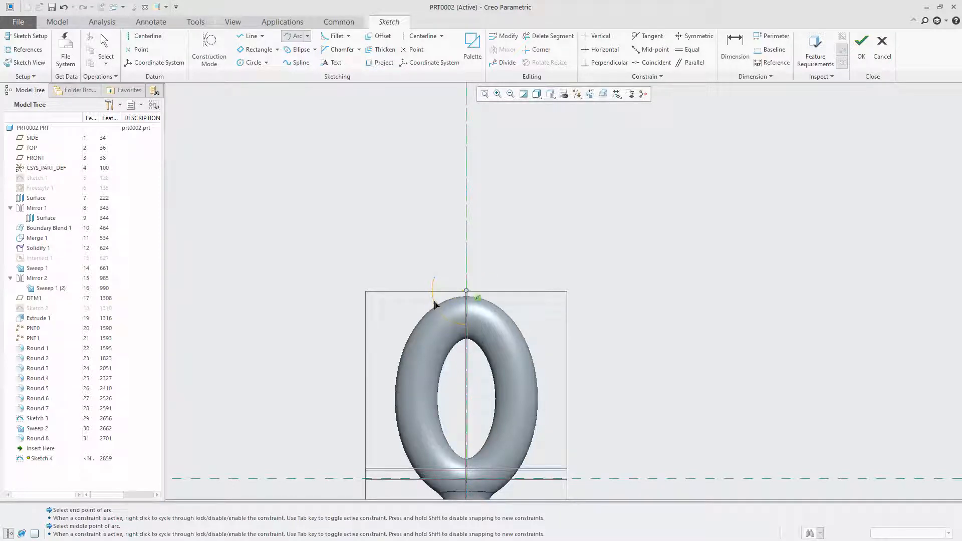
left_click(435, 304)
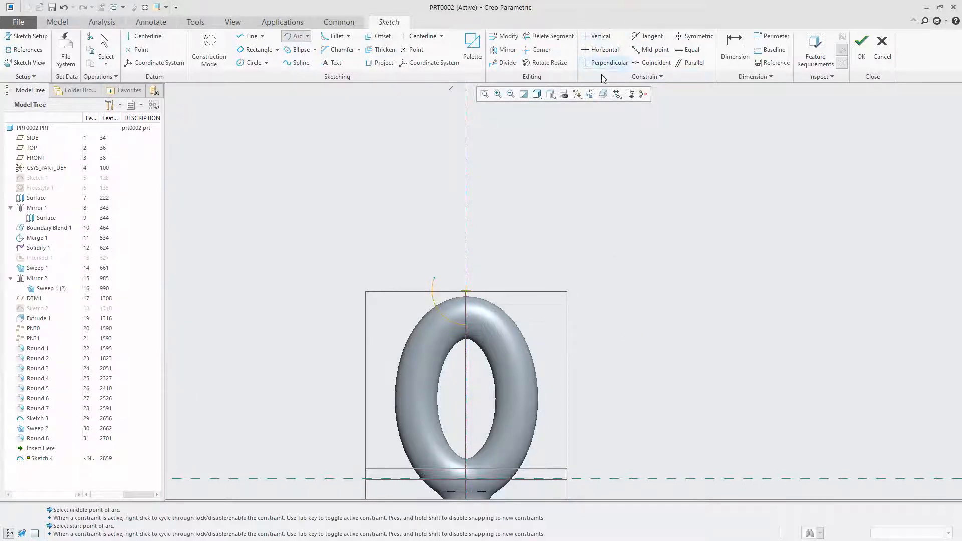
Close the half profile with a vertical line about 2.30 long from the arc's end, a horizontal line to the centerline, and a line along it
left_click(249, 36)
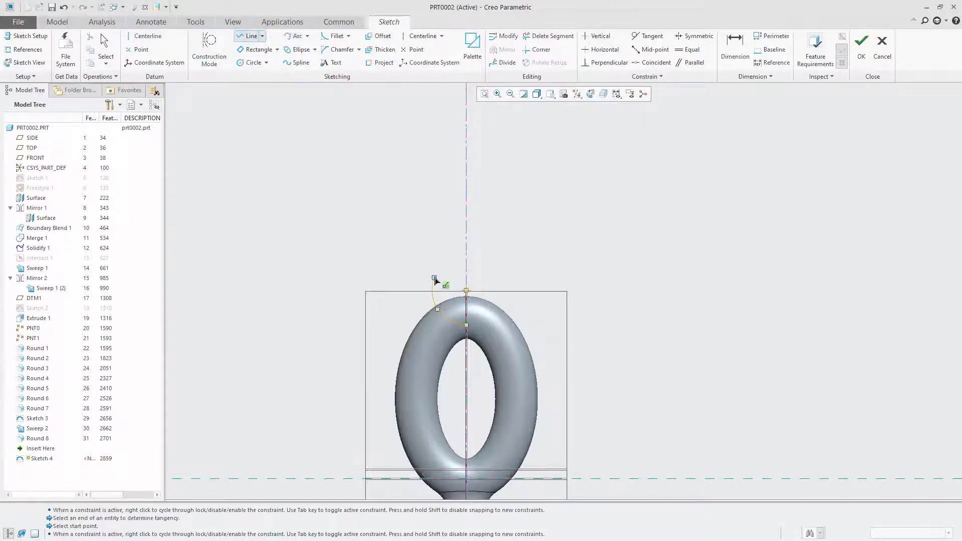
left_click(435, 278)
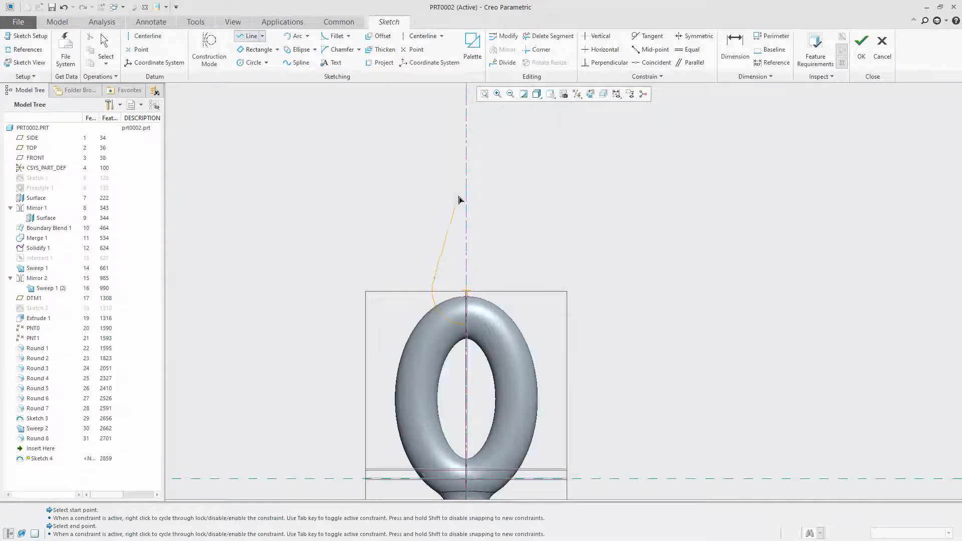
scroll(438, 169, "up", 4)
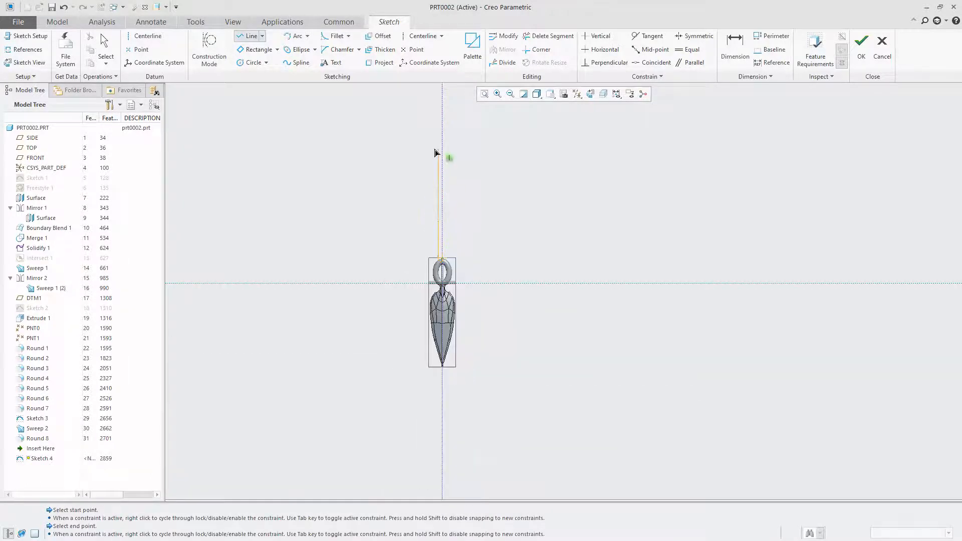
scroll(441, 216, "down", 3)
left_click(457, 262)
left_click(470, 262)
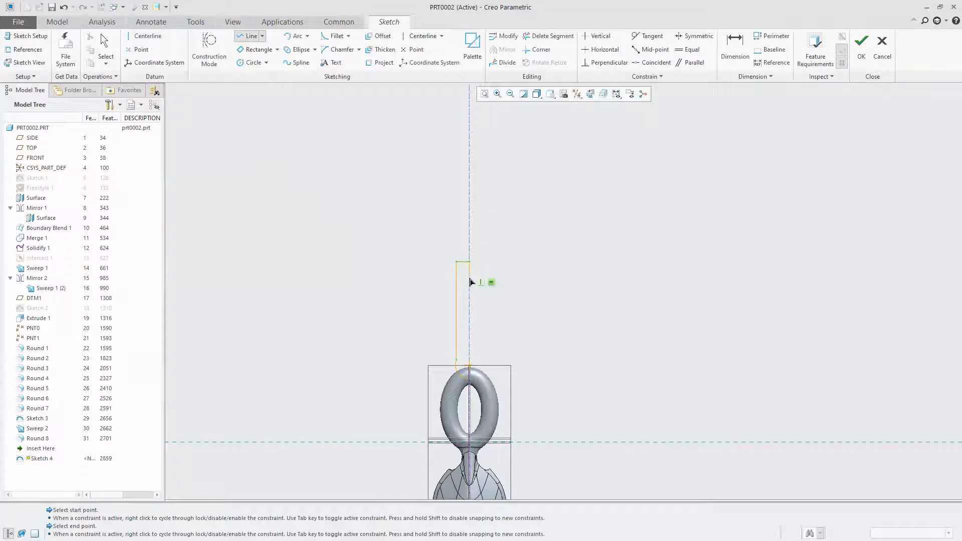
left_click(474, 385)
middle_click(627, 340)
Dimension the shaft's diameter across the centerline and set it to 0.38
left_click(735, 47)
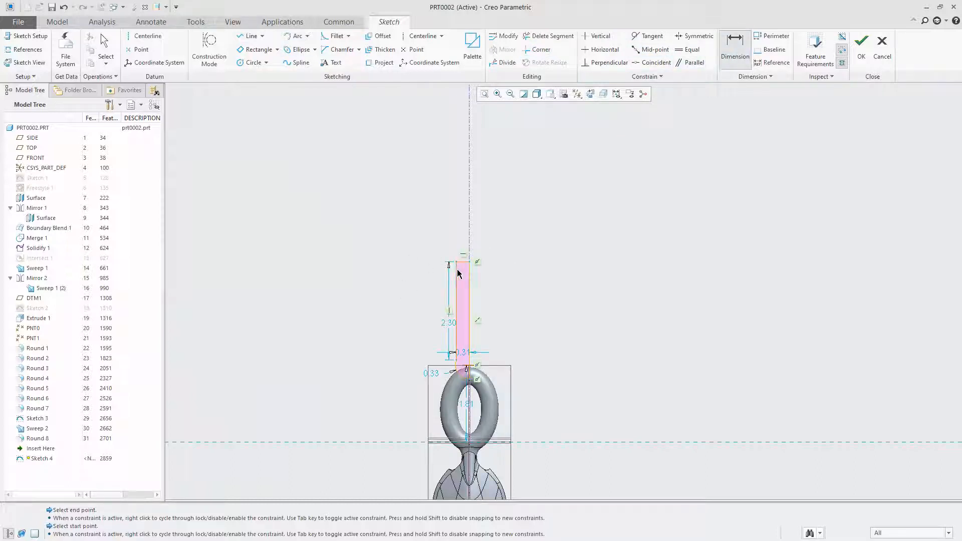
middle_click(530, 244)
scroll(438, 209, "down", 5)
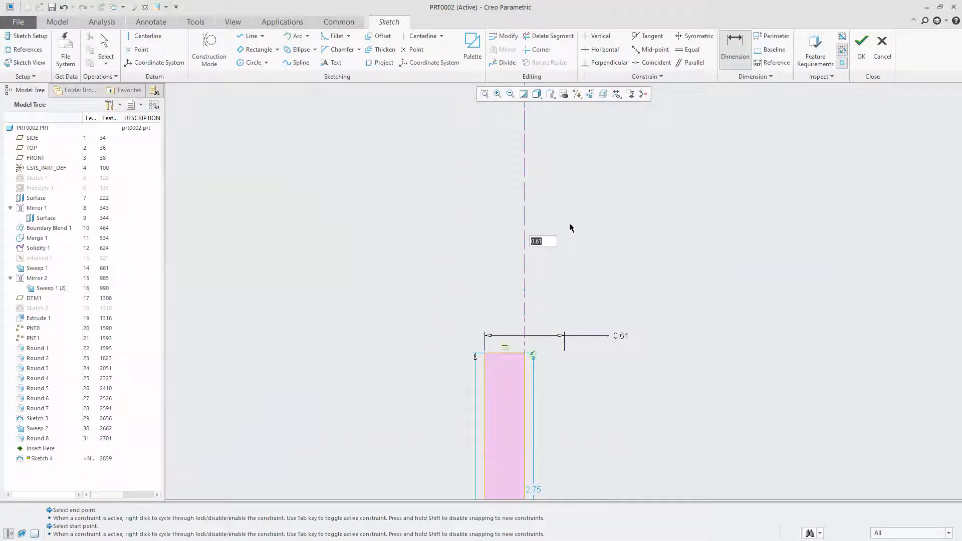
key("Return")
left_click_drag(523, 237, 520, 242)
key("Return")
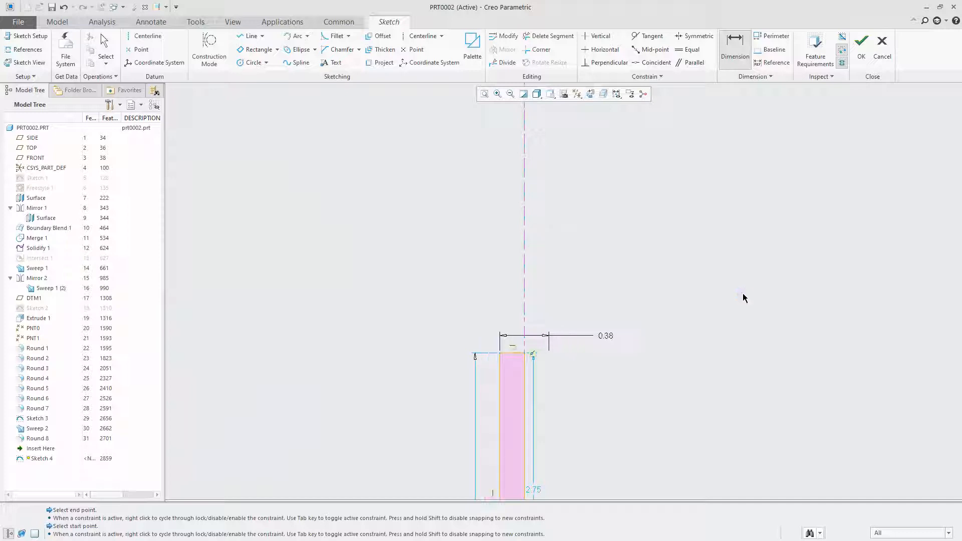
Fillet the corner between the arc and the shaft's vertical line with a radius of about 0.37
scroll(479, 210, "down", 3)
scroll(491, 394, "up", 3)
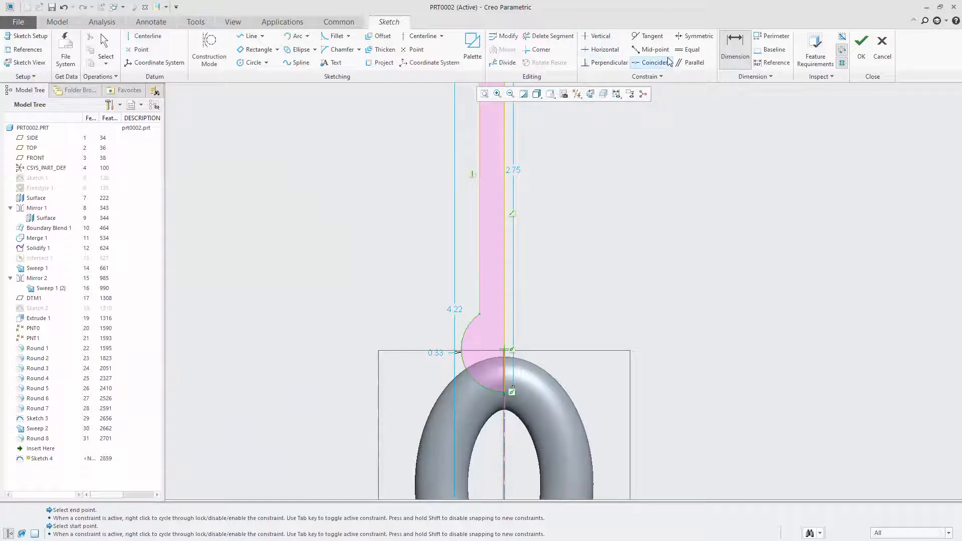
left_click(605, 62)
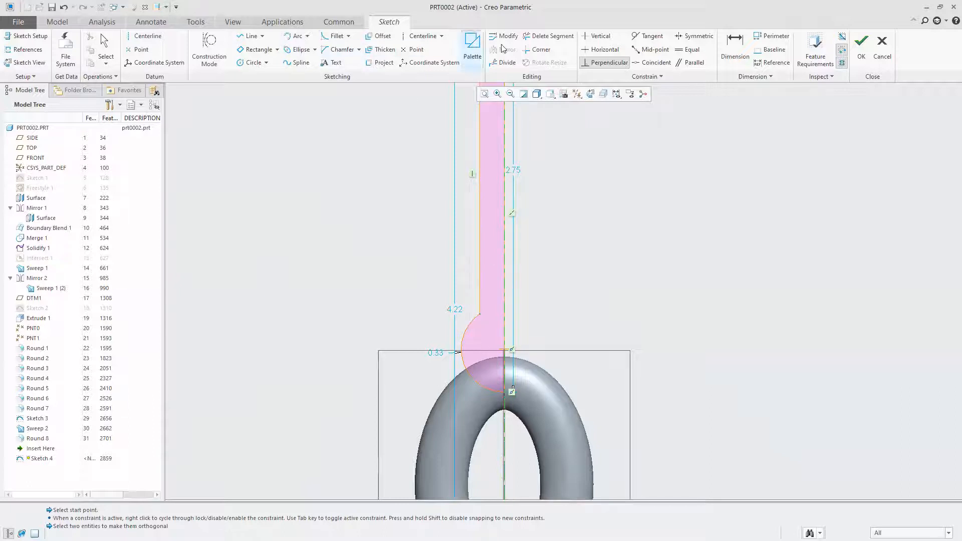
left_click(334, 36)
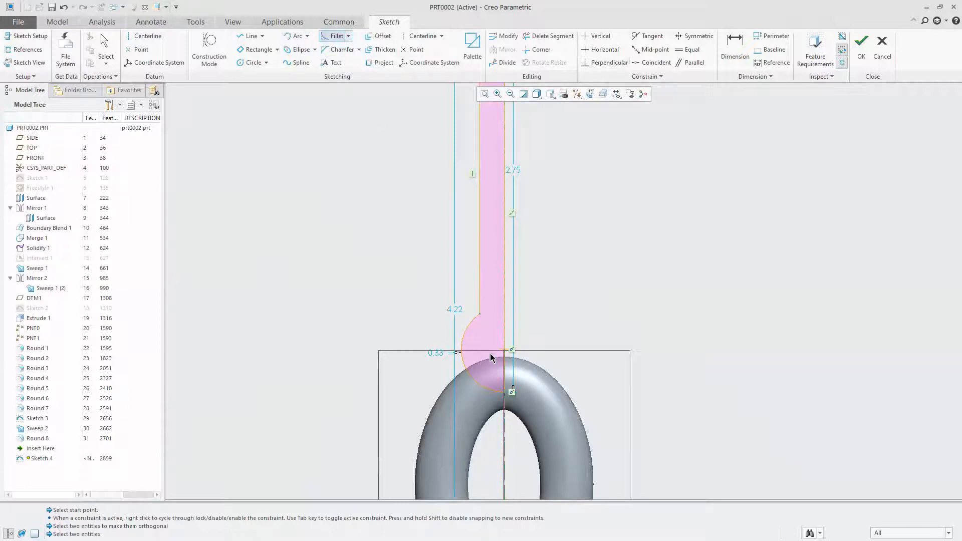
left_click(470, 327)
left_click(479, 301)
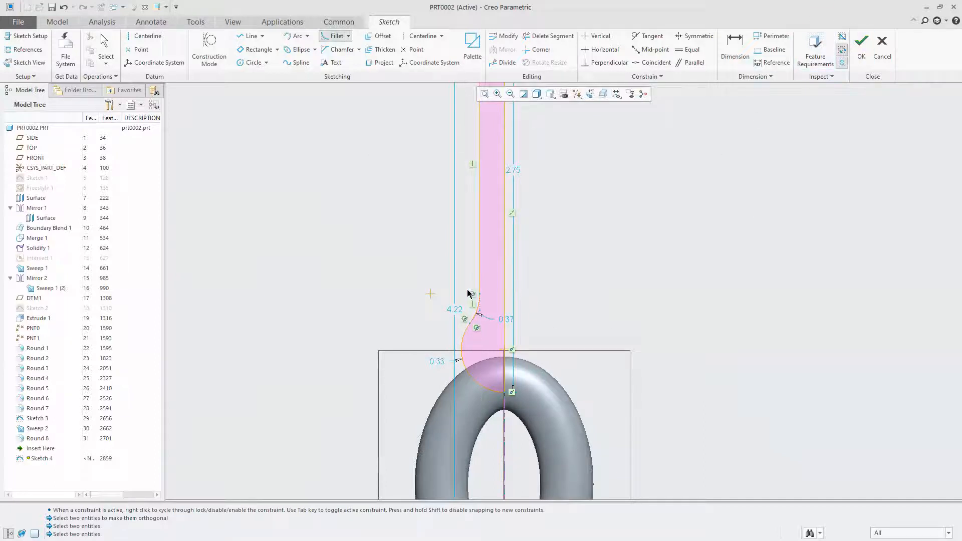
middle_click(370, 219)
Try an overall height of 48 from the horizontal reference to the shaft's end, and undo the change
double_click(453, 309)
scroll(445, 322, "up", 5)
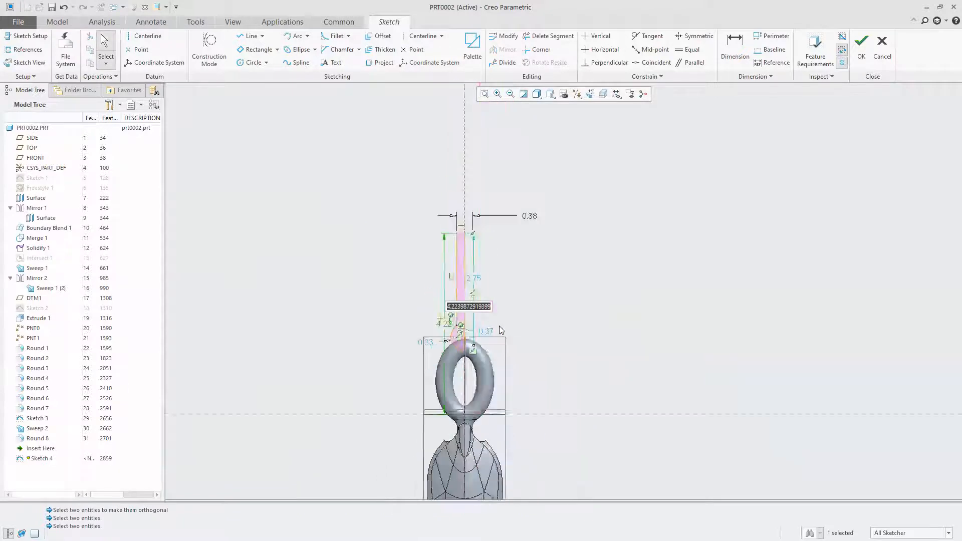
scroll(536, 328, "down", 3)
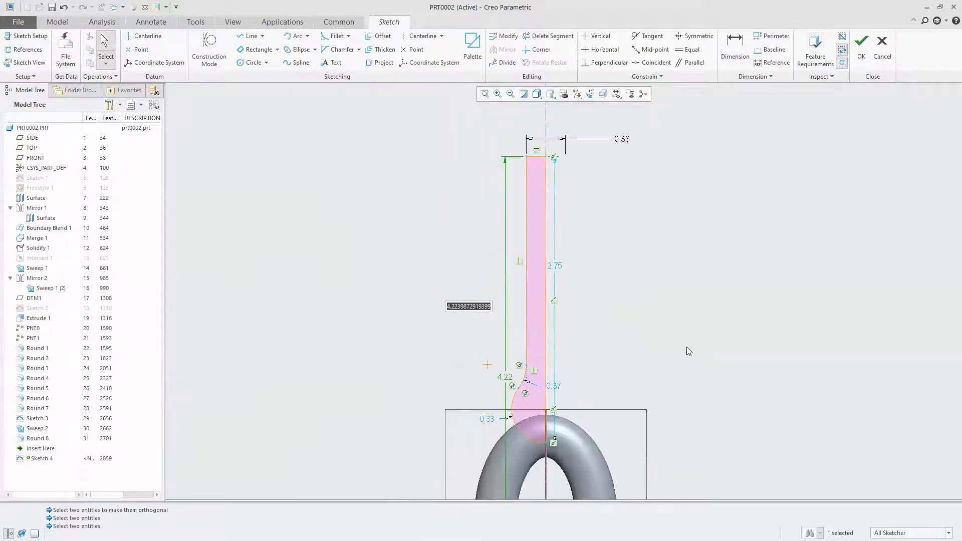
type("20")
key("Return")
scroll(520, 301, "up", 7)
scroll(496, 356, "down", 7)
scroll(480, 357, "up", 13)
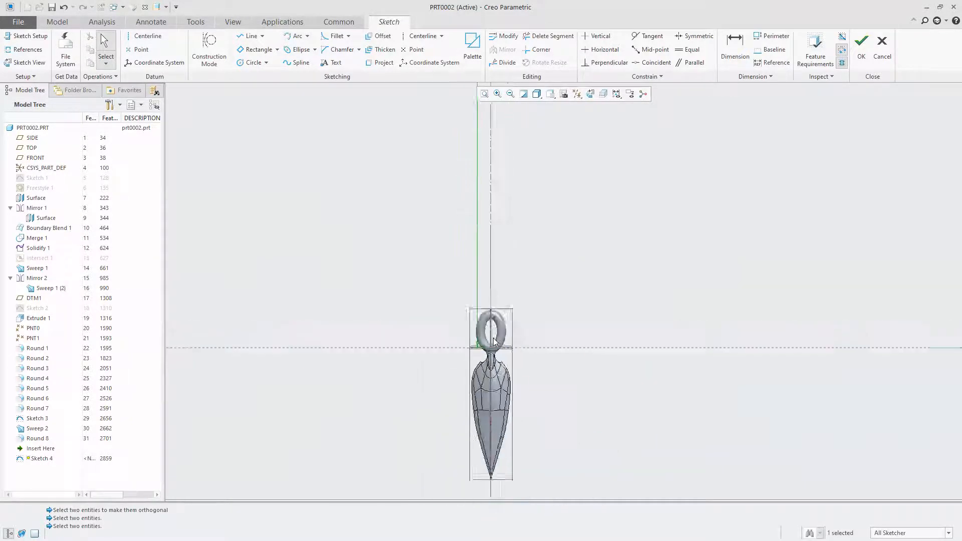
scroll(491, 184, "down", 2)
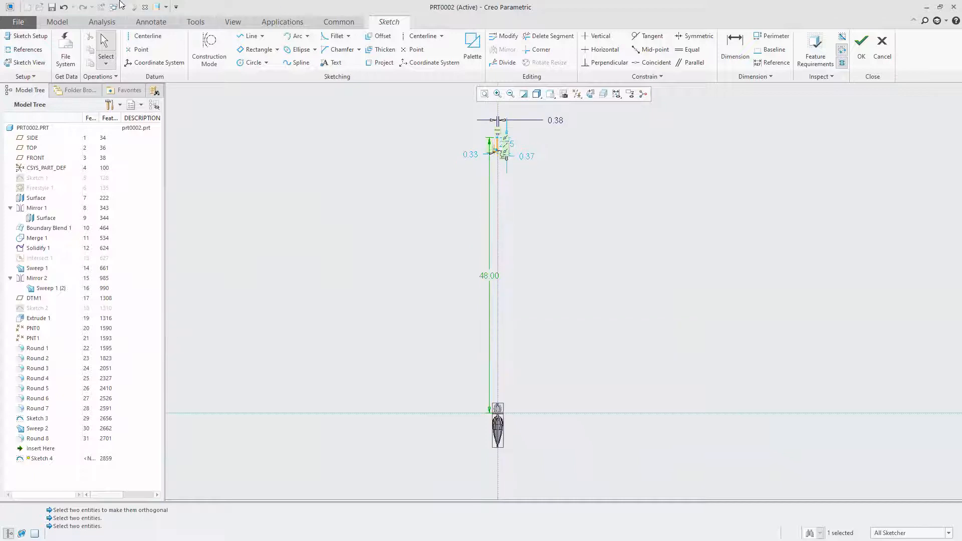
left_click(63, 7)
Dimension the height of the arc's center above the horizontal reference
scroll(489, 400, "down", 8)
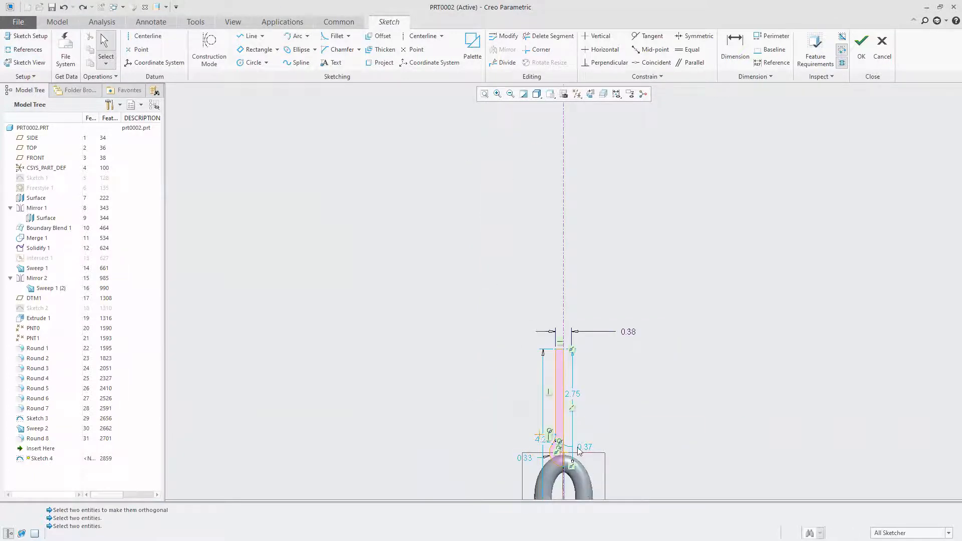
scroll(496, 360, "up", 2)
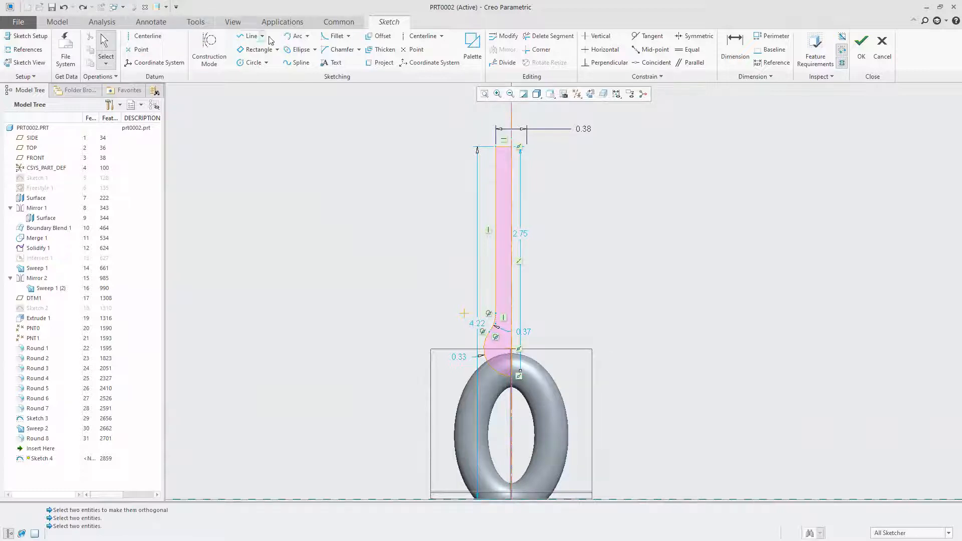
left_click(735, 48)
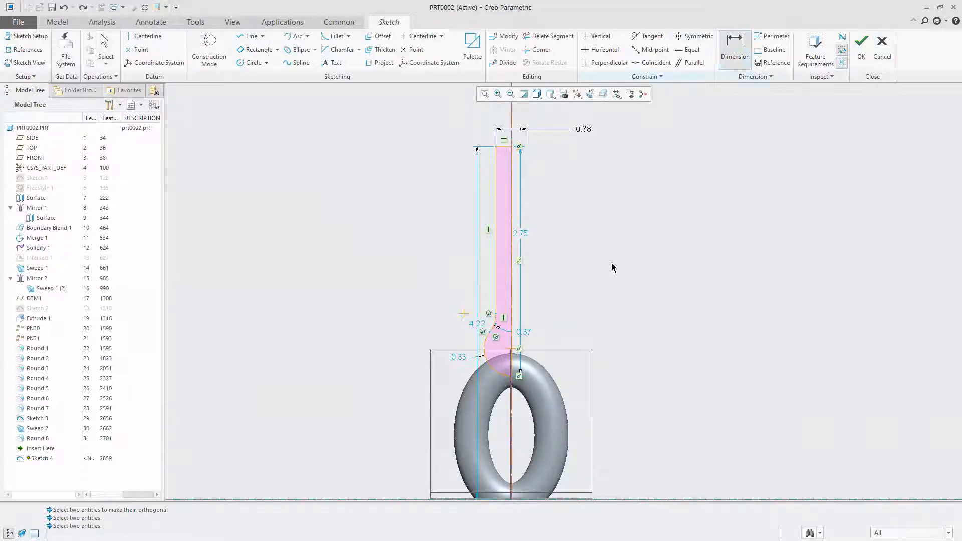
scroll(606, 281, "up", 2)
scroll(536, 336, "down", 7)
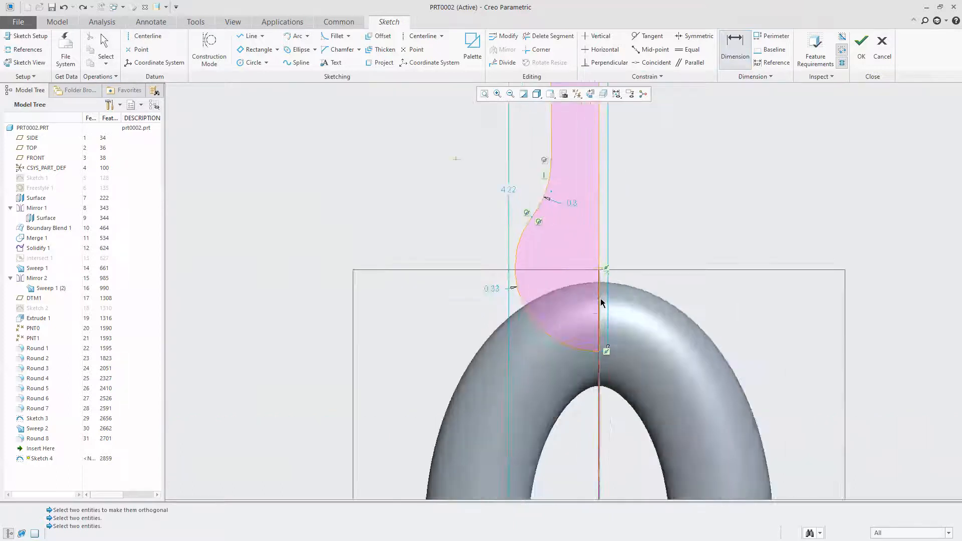
left_click(599, 268)
middle_click(824, 327)
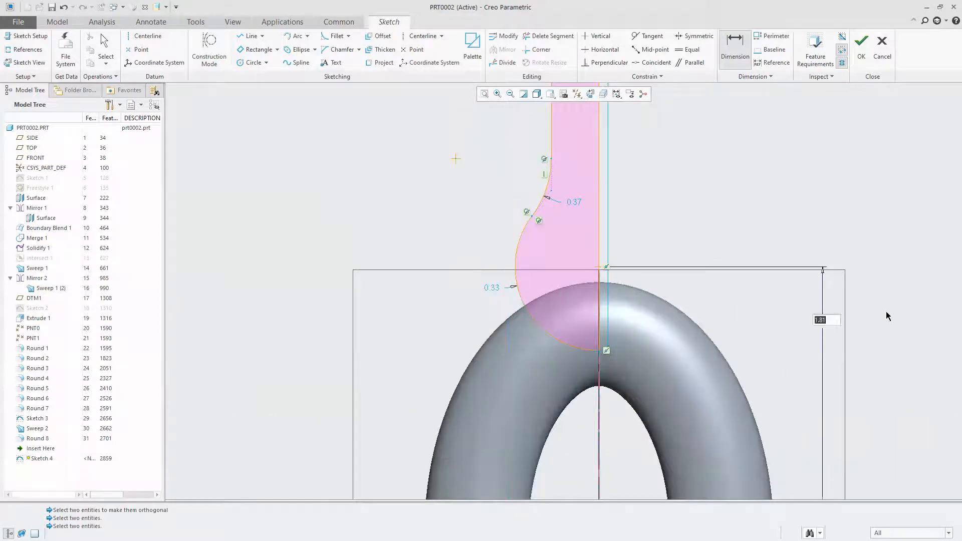
Dimension the shaft from the arc's center to its far end, set the length to 48, and finish the sketch
scroll(427, 291, "up", 4)
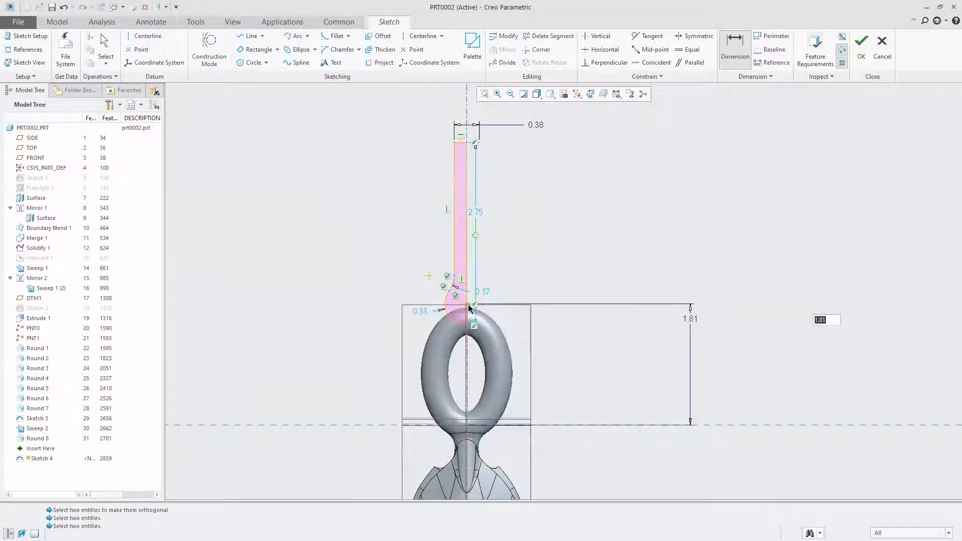
left_click(468, 304)
middle_click(694, 202)
type("48")
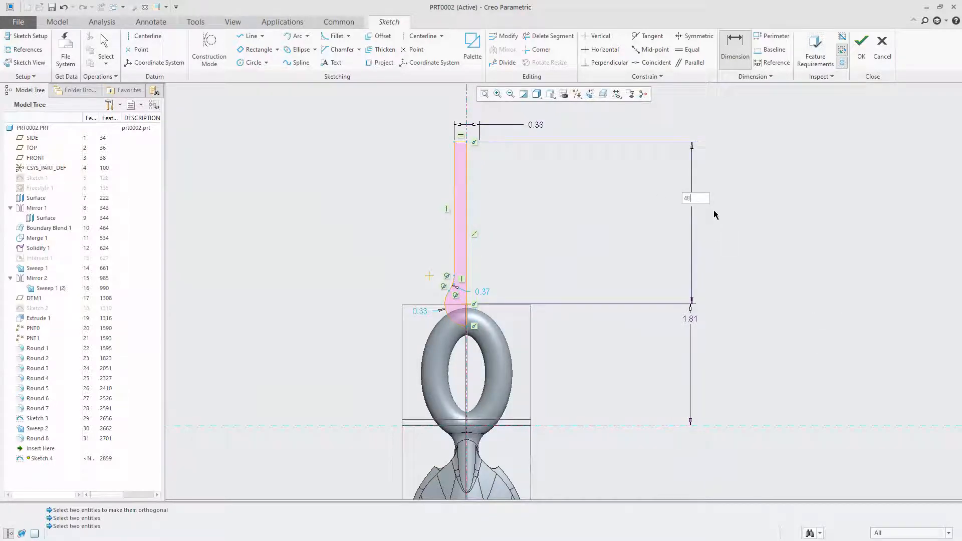
key("Return")
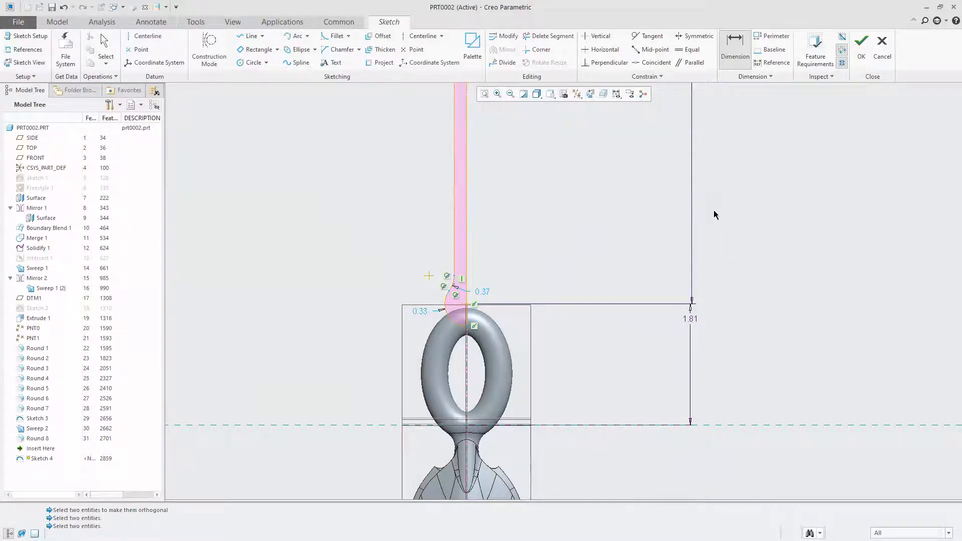
left_click(862, 48)
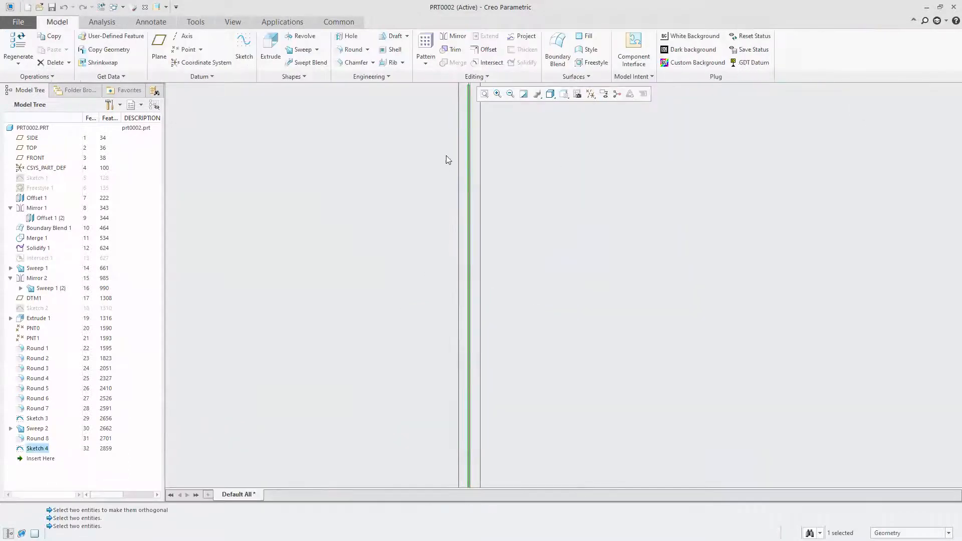
Revolve the shaft sketch 360 degrees about its internal centerline as a solid
left_click(299, 36)
mouse_move(531, 243)
middle_mouse_down()
mouse_move(479, 277)
mouse_move(547, 362)
mouse_move(526, 300)
mouse_move(521, 315)
middle_mouse_up()
scroll(519, 315, "up", 4)
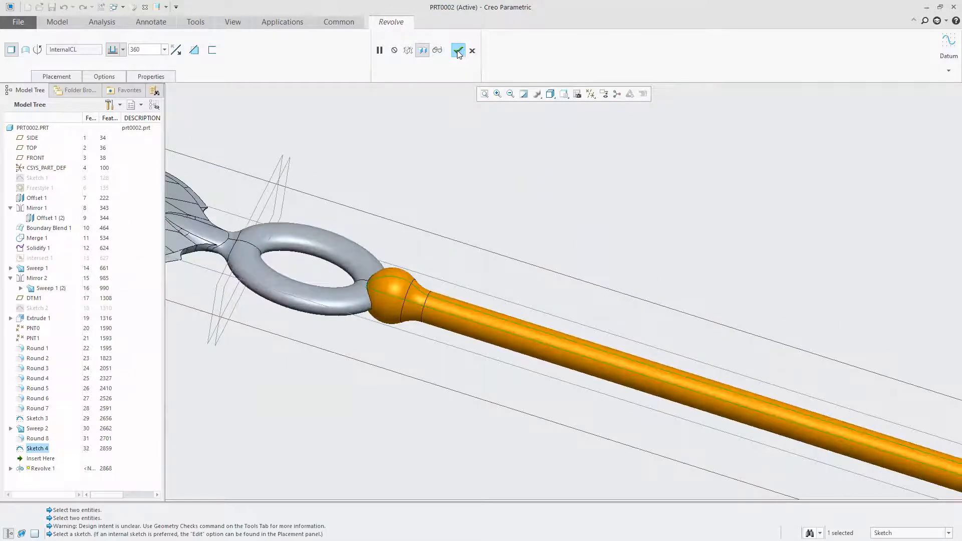
left_click(457, 51)
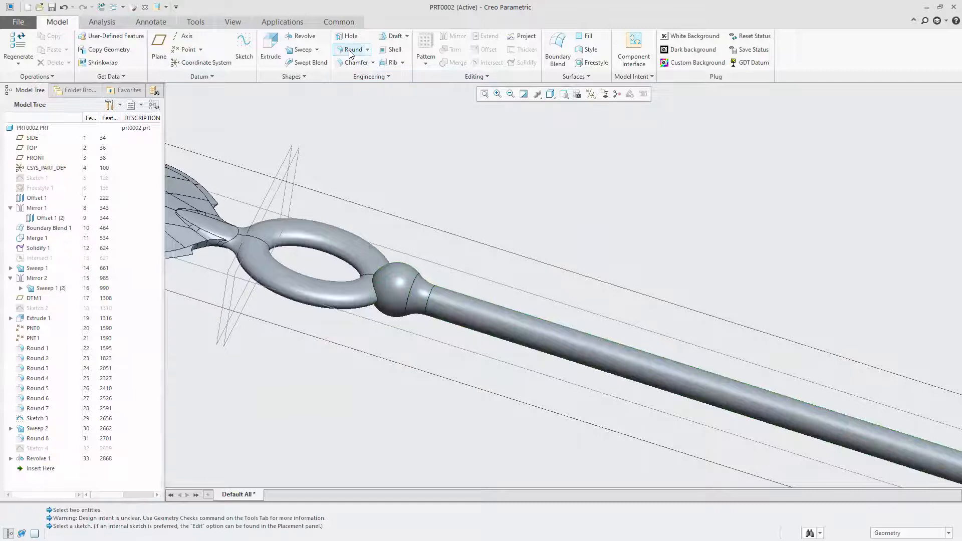
left_click(349, 52)
scroll(393, 224, "up", 4)
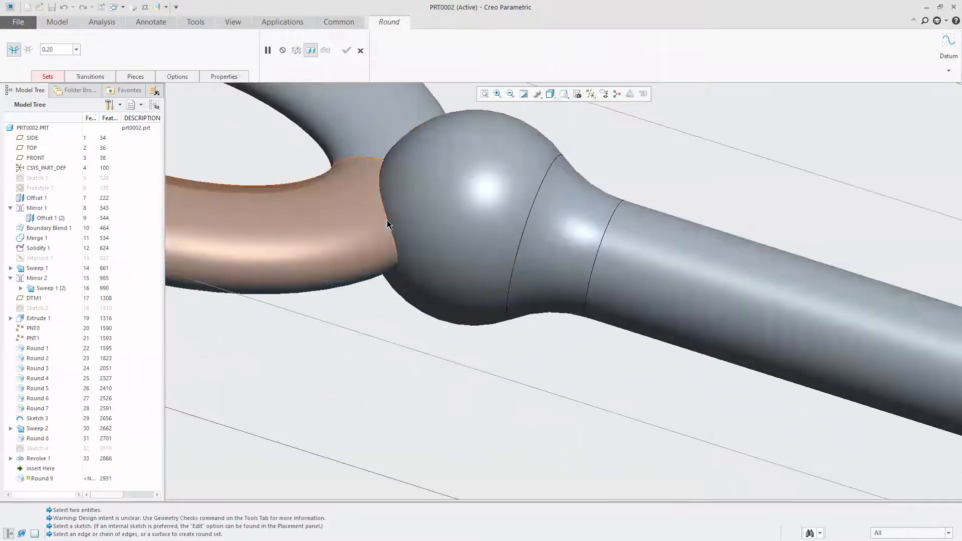
left_click(360, 51)
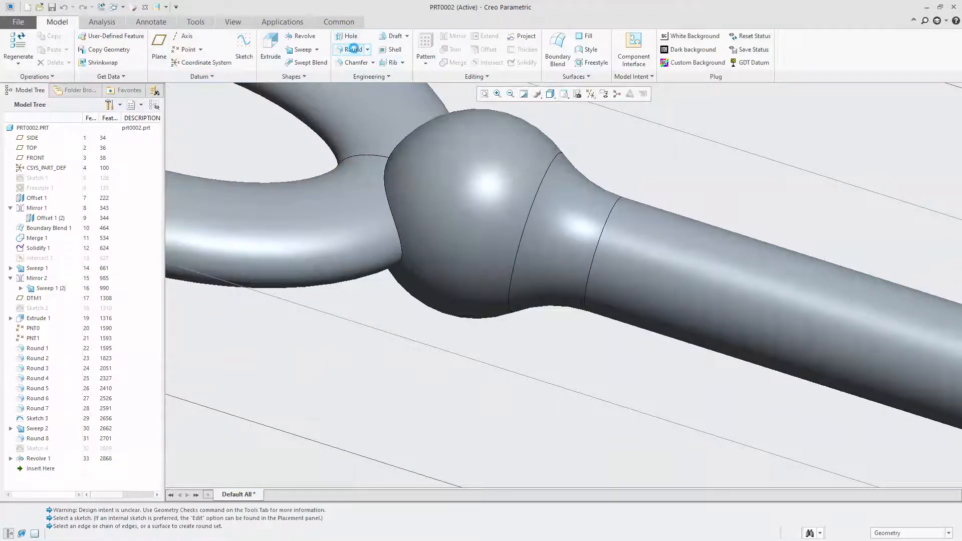
Round the edge where the swept ring meets the shaft's ball end with a radius of 0.20
left_click(353, 49)
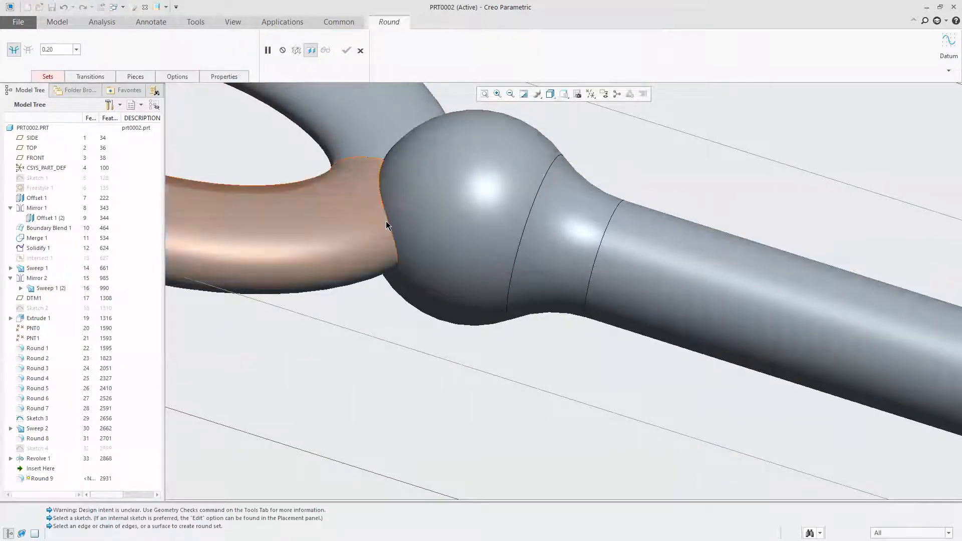
left_click(387, 222)
middle_click_drag(386, 221, 420, 145)
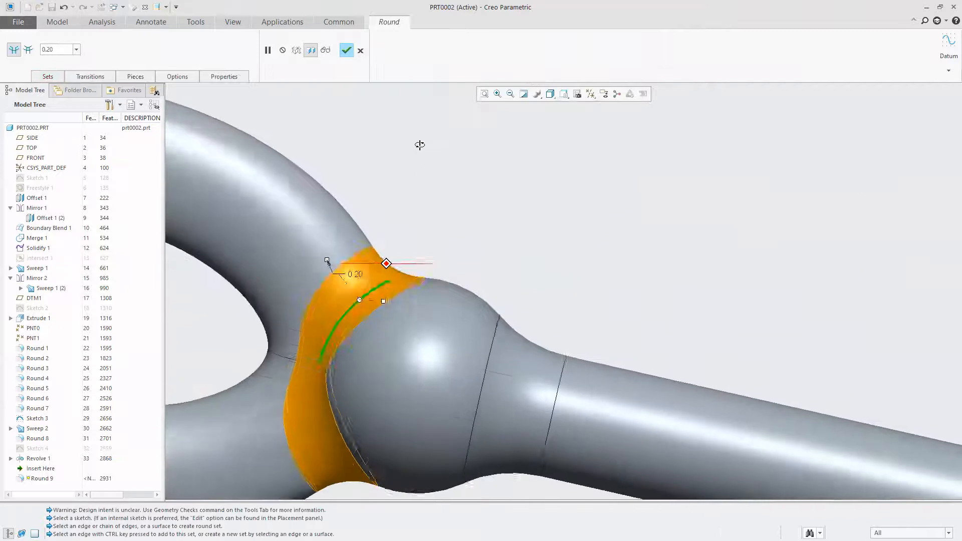
scroll(573, 235, "up", 5)
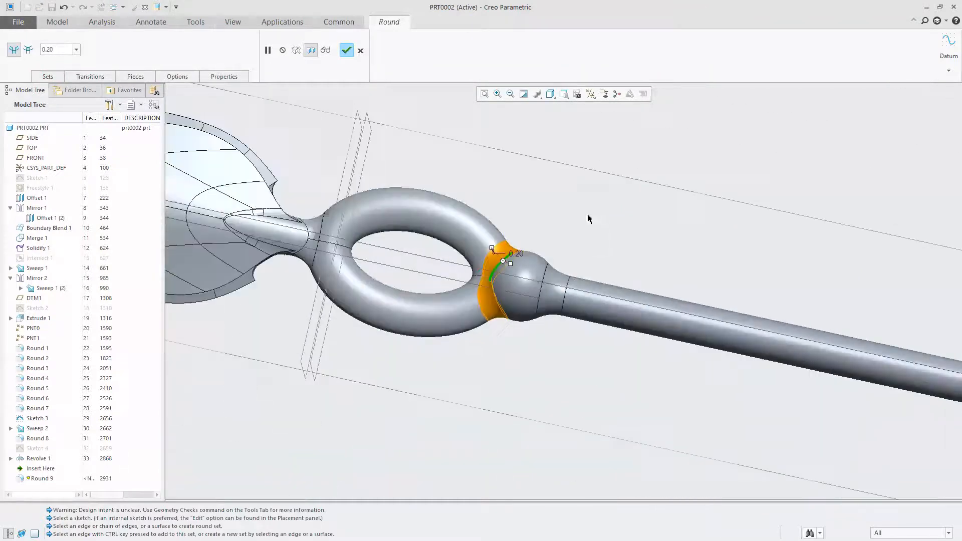
left_click(347, 51)
Hide the datum planes and inspect the spear's blade, ring and shaft from several sides
middle_click_drag(573, 242, 489, 198)
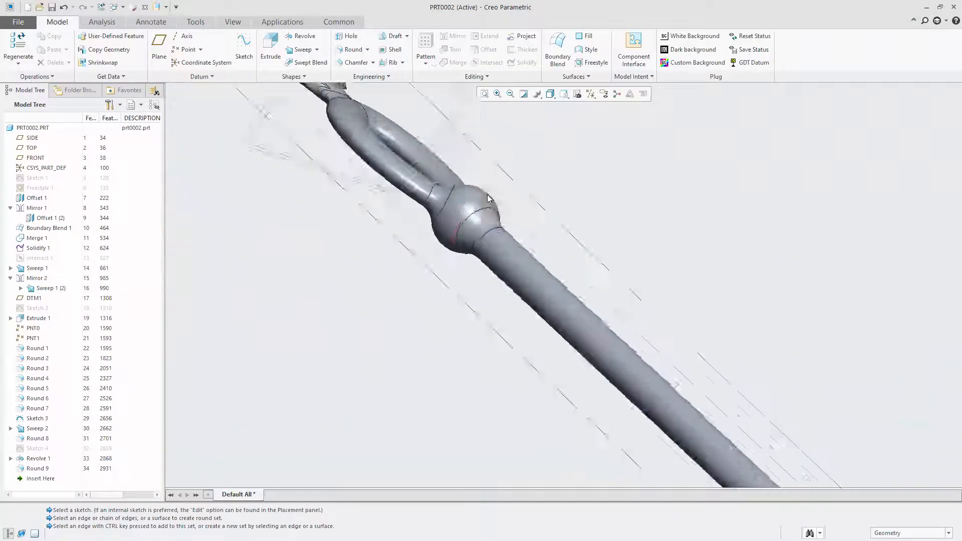
scroll(489, 198, "up", 5)
mouse_move(496, 266)
middle_mouse_down()
mouse_move(591, 299)
mouse_move(548, 303)
mouse_move(476, 337)
middle_mouse_up()
left_click(591, 94)
left_click(604, 150)
mouse_move(632, 285)
middle_mouse_down()
mouse_move(623, 223)
mouse_move(595, 249)
mouse_move(453, 268)
middle_mouse_up()
scroll(454, 268, "up", 2)
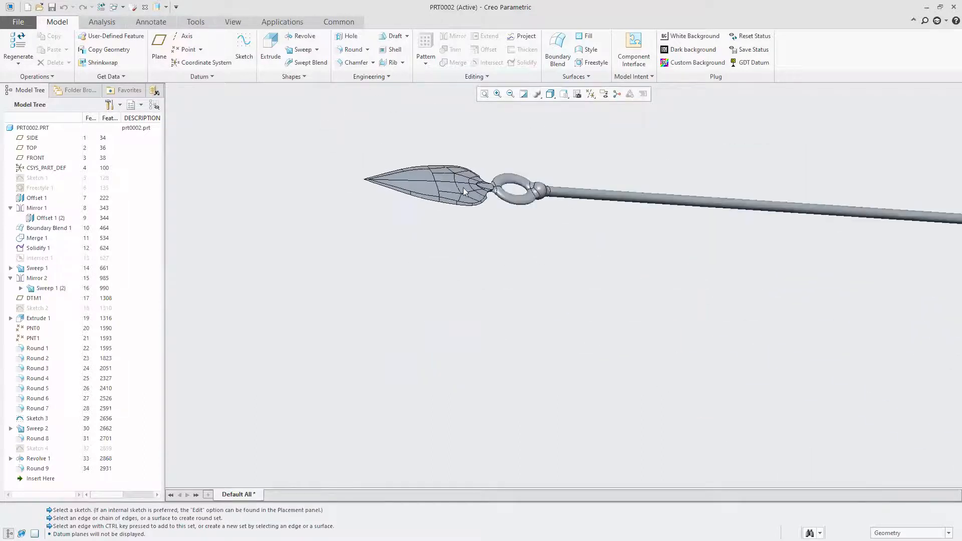
scroll(463, 187, "down", 7)
middle_click_drag(422, 229, 596, 266)
scroll(654, 218, "up", 5)
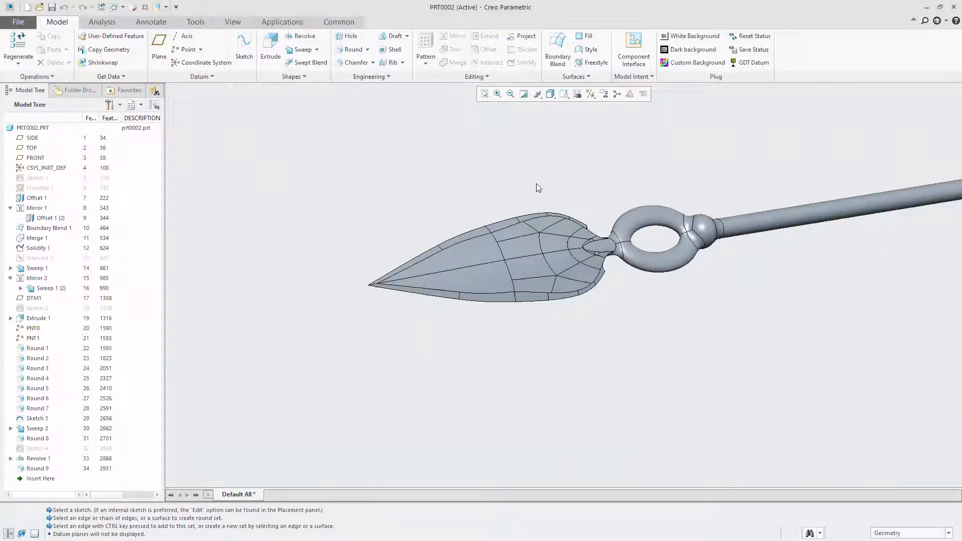
Show the hidden Freestyle 1 surface and select it near the blade's neck
left_click(32, 188)
right_click(36, 192)
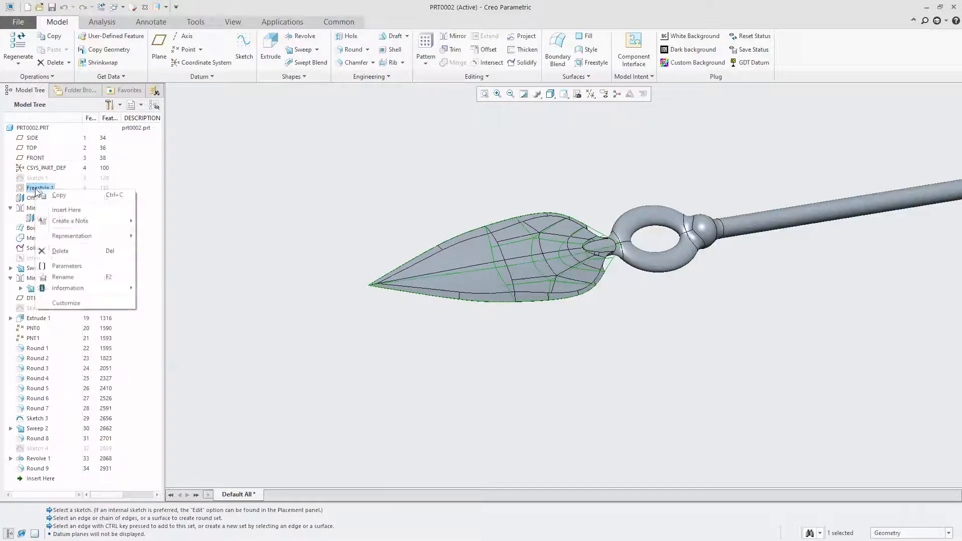
left_click(54, 171)
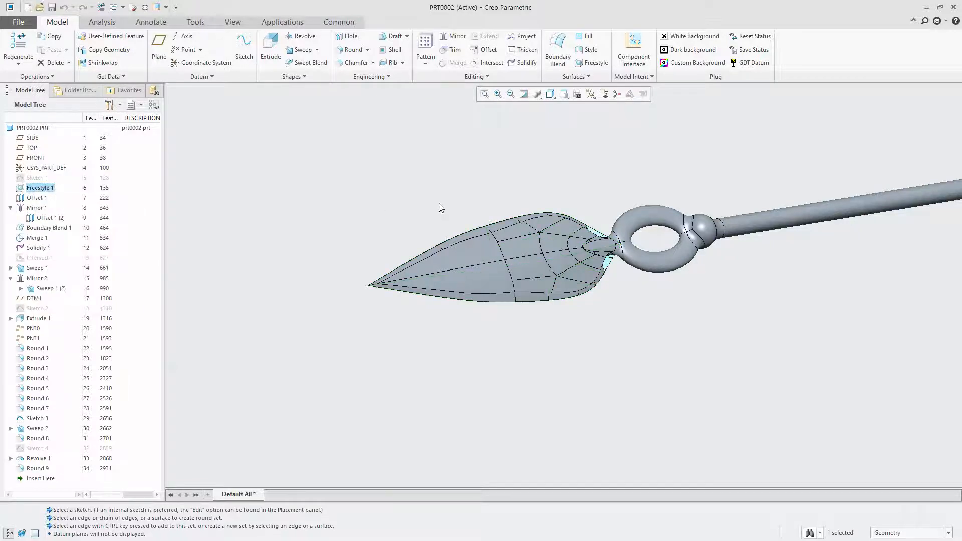
middle_click_drag(621, 304, 602, 243)
scroll(614, 297, "down", 5)
middle_click_drag(592, 340, 596, 364)
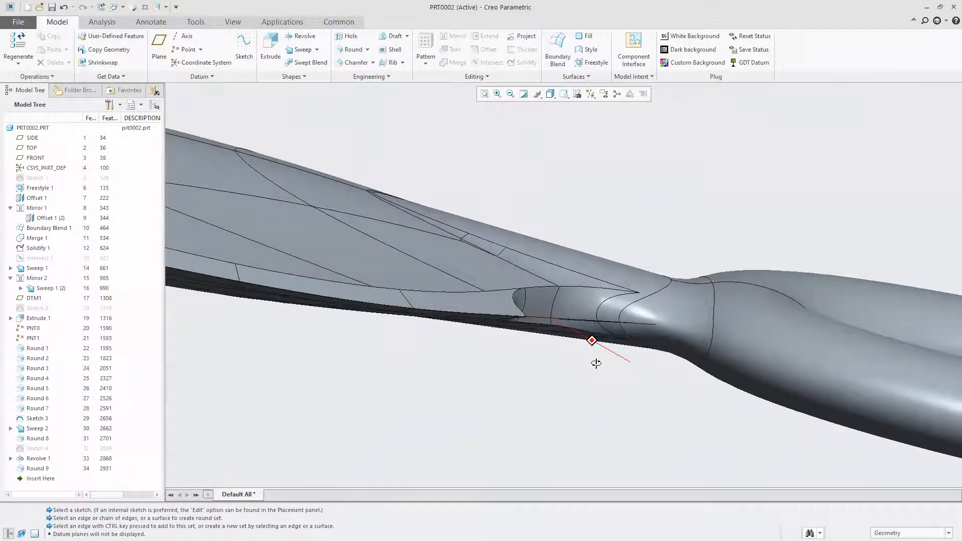
left_click(587, 319)
middle_click_drag(587, 322, 657, 205)
scroll(672, 201, "up", 5)
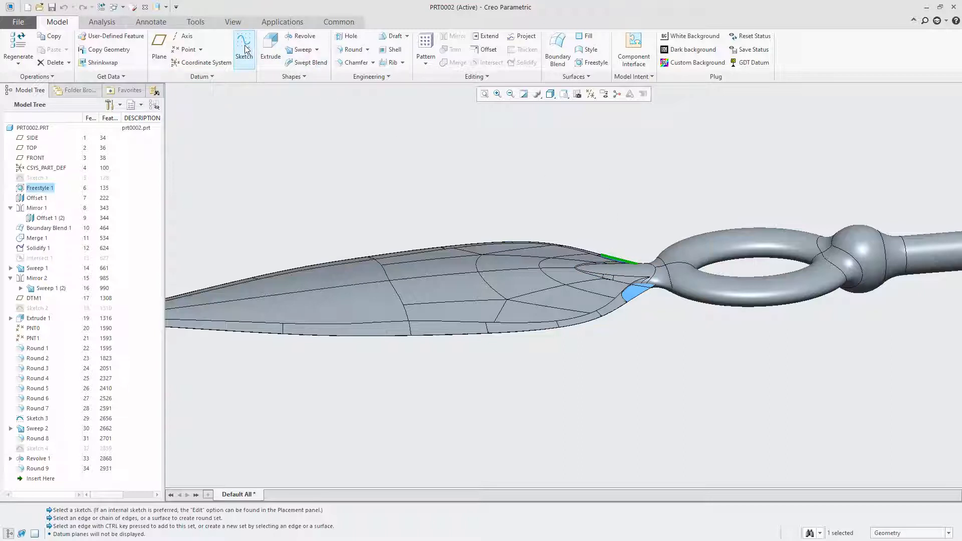
Display the datum planes and create a datum plane offset 0.44 from FRONT, above the blade
scroll(518, 219, "down", 3)
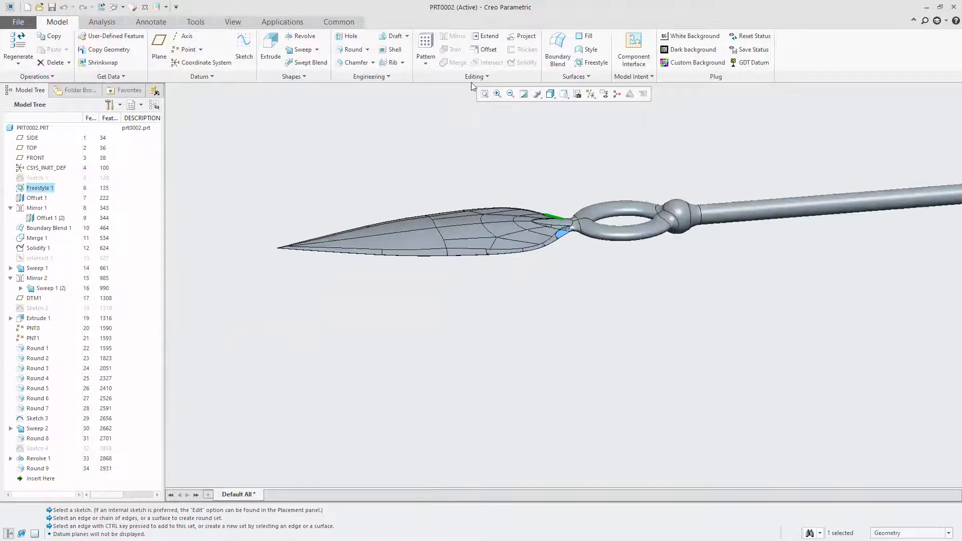
left_click(587, 96)
left_click(604, 151)
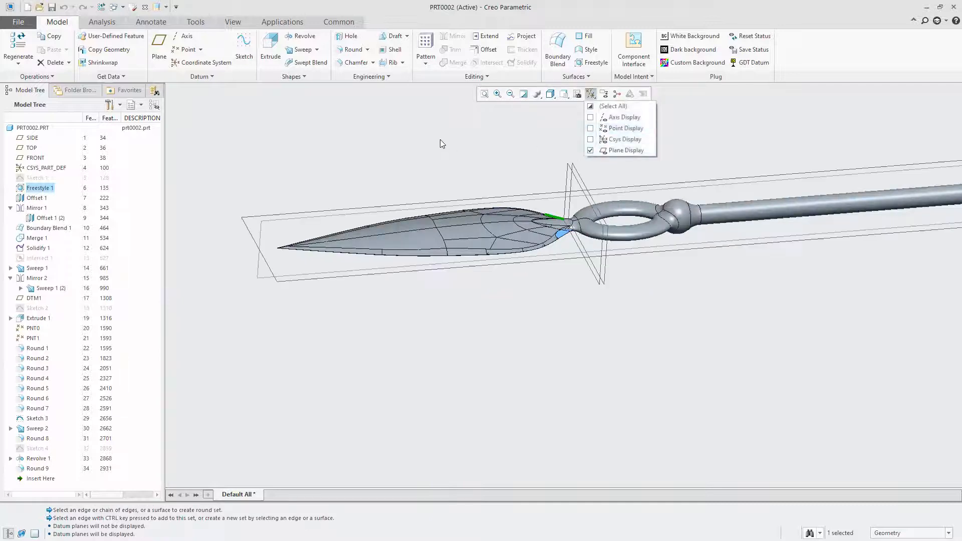
left_click(245, 226)
left_click(289, 176)
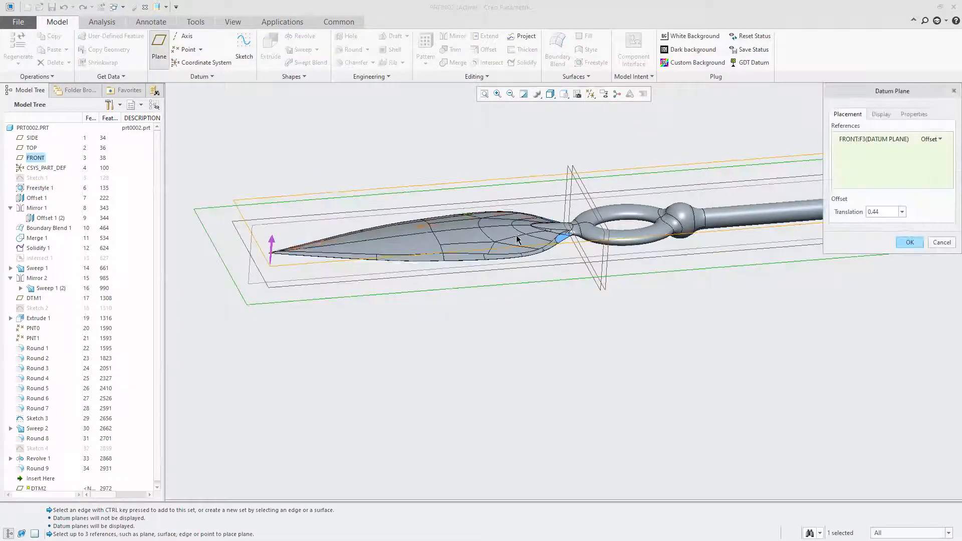
middle_click_drag(784, 224, 522, 321)
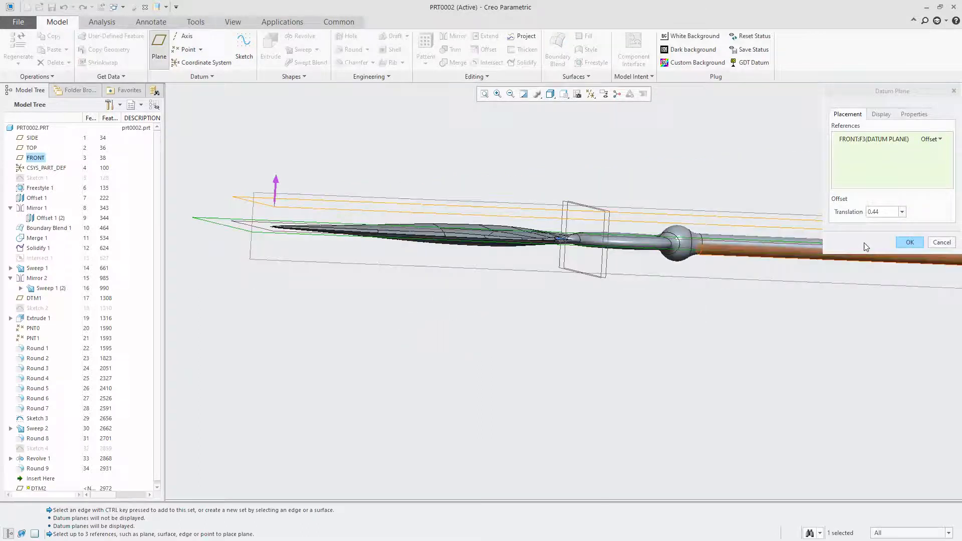
left_click(909, 243)
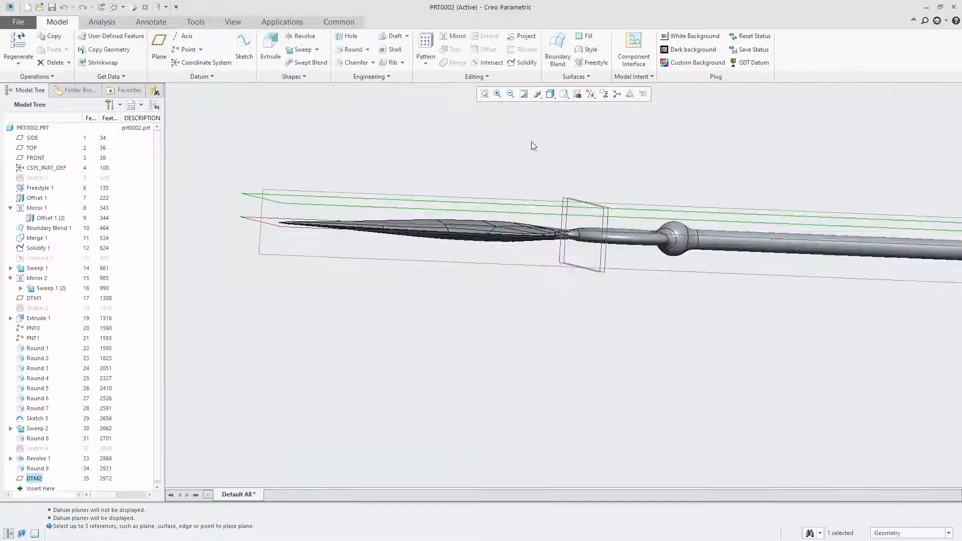
Start a sketch on the new offset plane and add the text "Congo Basin" along the blade, about 0.41 high, in font3d
left_click(295, 201)
left_click(301, 155)
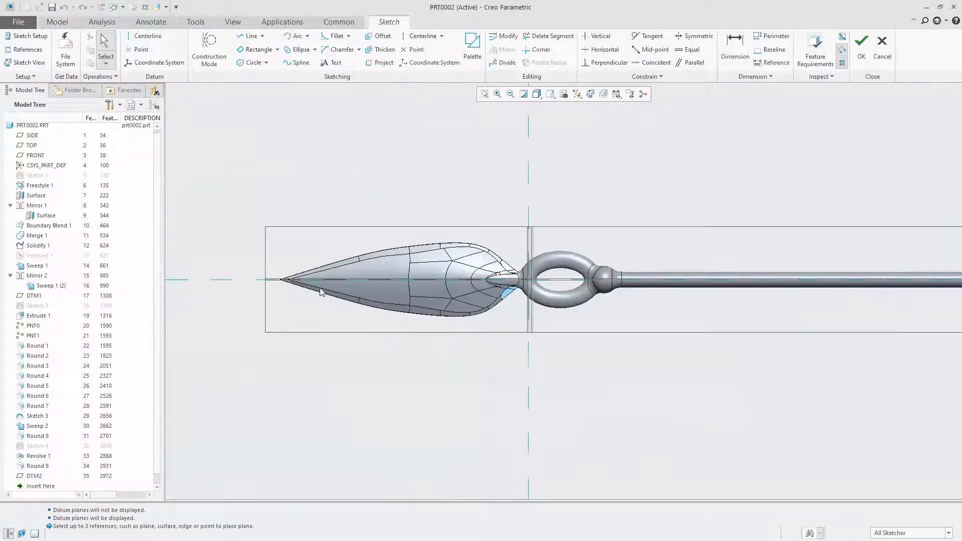
left_click(325, 64)
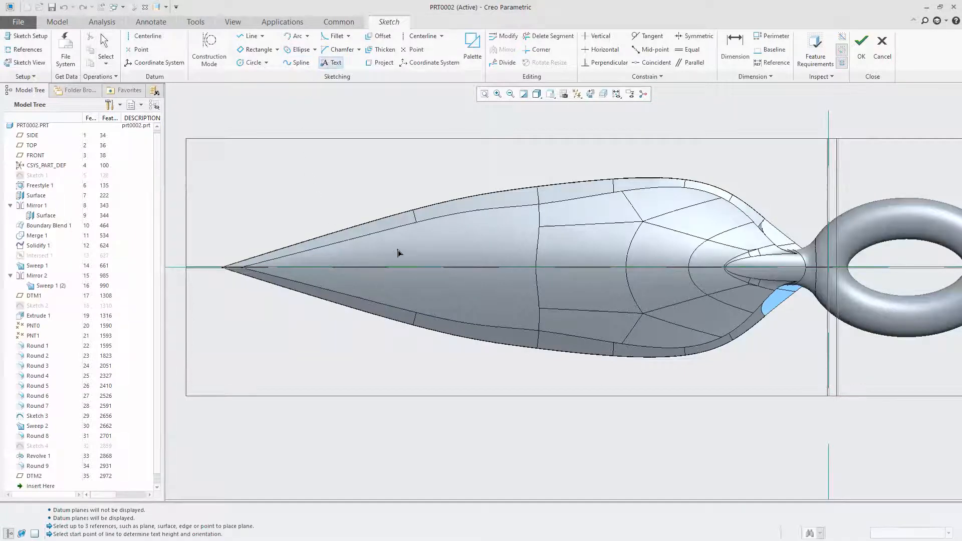
left_click(386, 293)
left_click(390, 252)
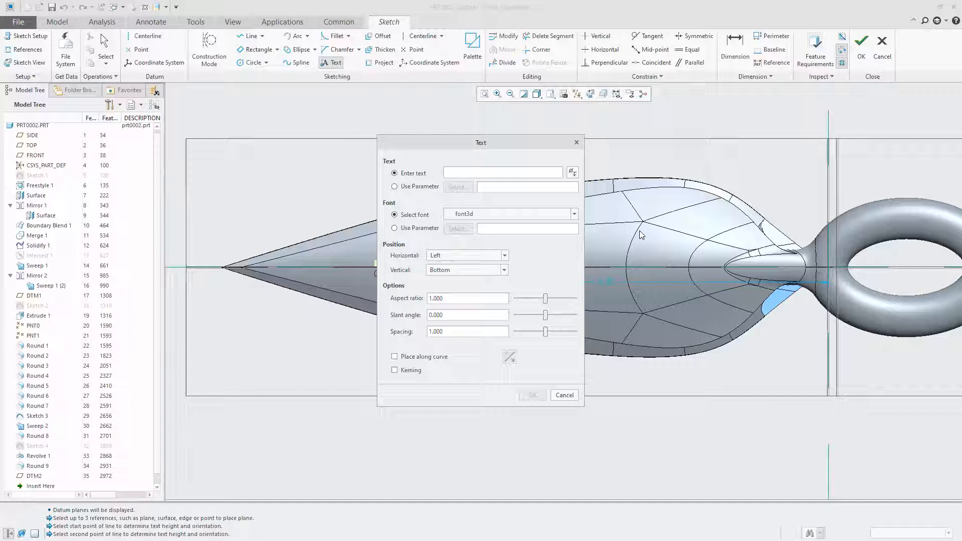
type("C")
type("ongo Basin")
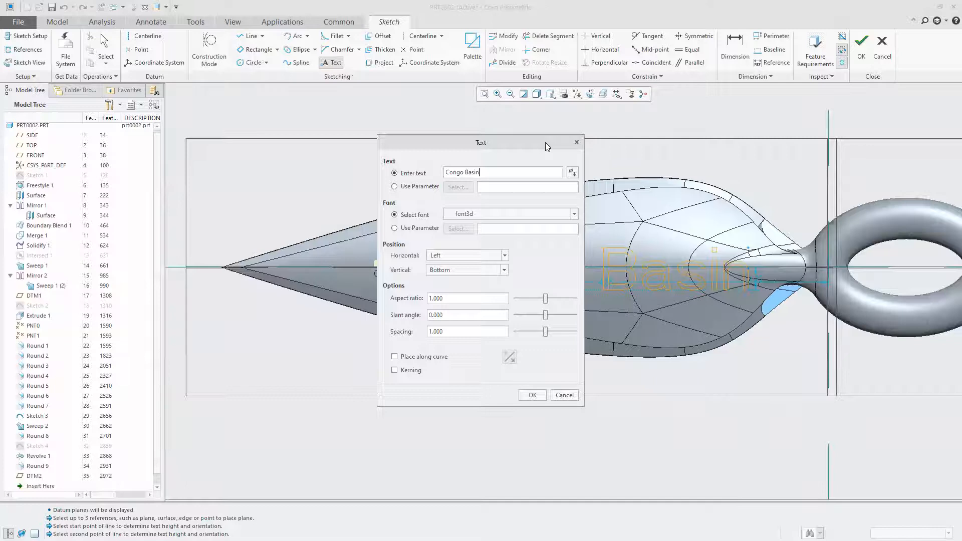
left_click_drag(548, 146, 661, 376)
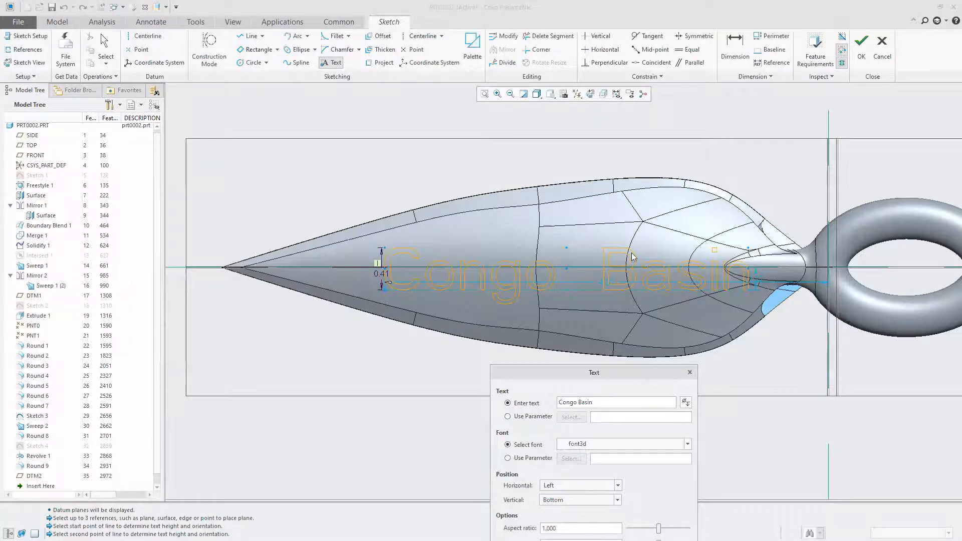
scroll(634, 322, "up", 5)
left_click_drag(637, 370, 672, 96)
left_click(676, 355)
scroll(611, 314, "down", 6)
left_click(377, 306)
left_click(375, 302)
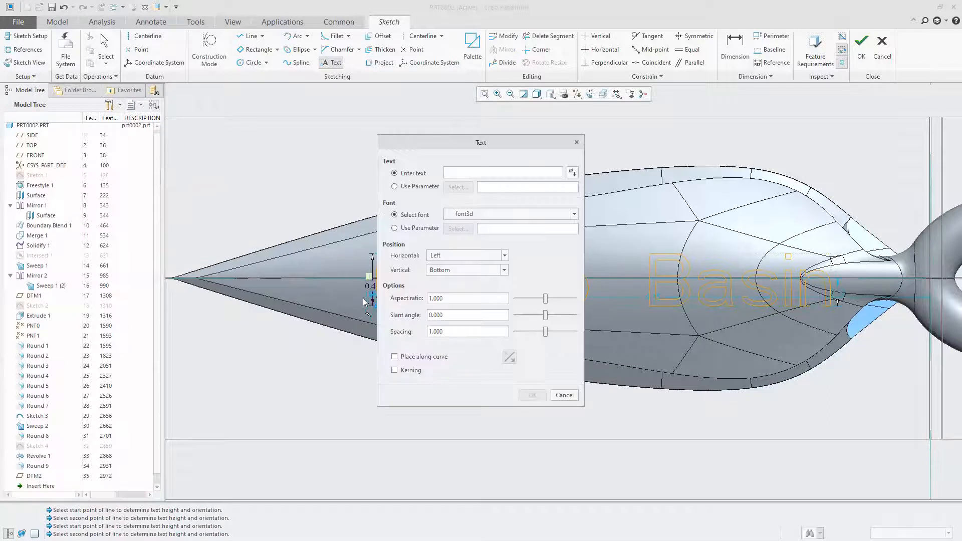
left_click(571, 397)
Shift the "Congo Basin" text toward the blade's tip, set its height to 0.38, and finish the sketch
mouse_move(376, 308)
left_mouse_down()
mouse_move(357, 293)
mouse_move(376, 301)
left_mouse_up()
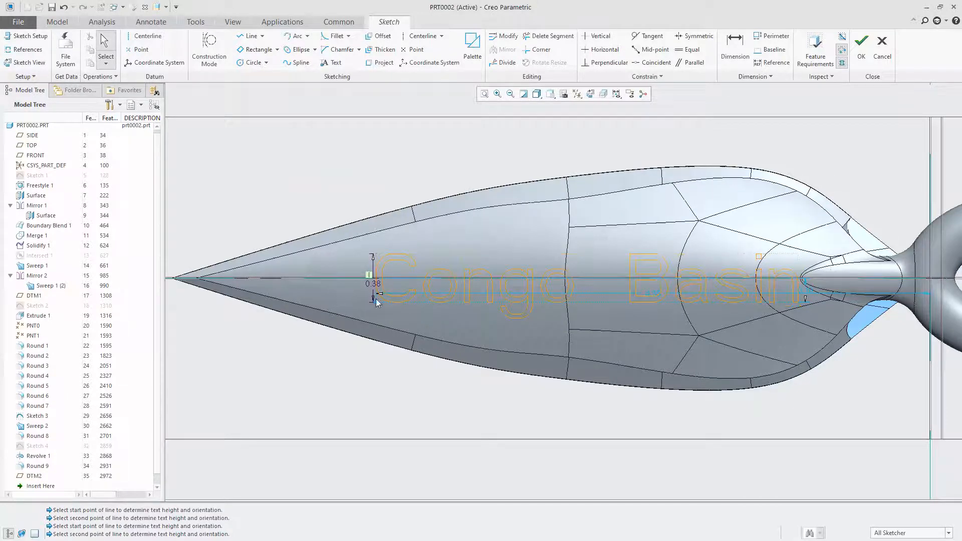
double_click(370, 283)
type("38")
key("Return")
mouse_move(377, 303)
left_mouse_down()
mouse_move(351, 265)
mouse_move(360, 279)
mouse_move(369, 273)
mouse_move(349, 297)
mouse_move(361, 275)
mouse_move(362, 302)
left_mouse_up()
mouse_move(363, 261)
left_mouse_down()
mouse_move(365, 243)
mouse_move(358, 254)
left_mouse_up()
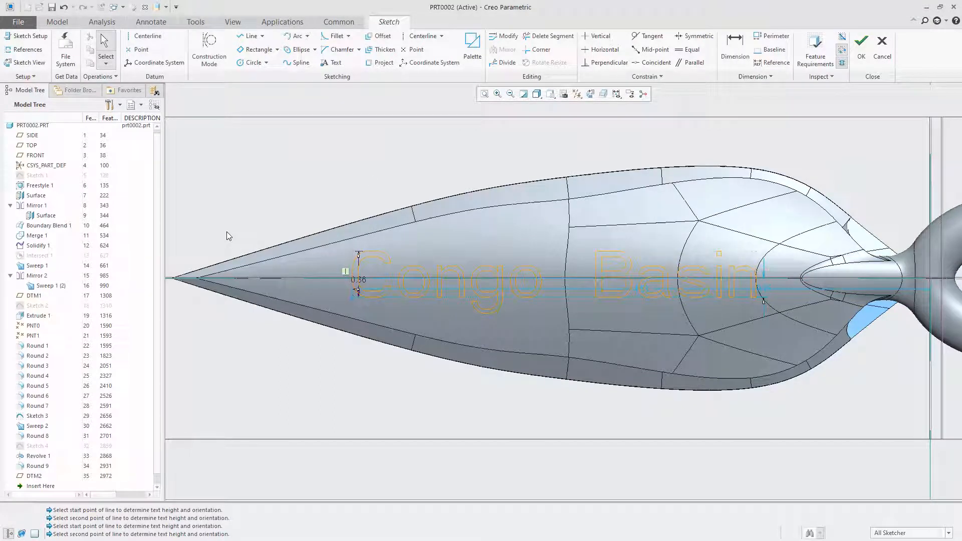
double_click(358, 279)
type(".38")
key("Return")
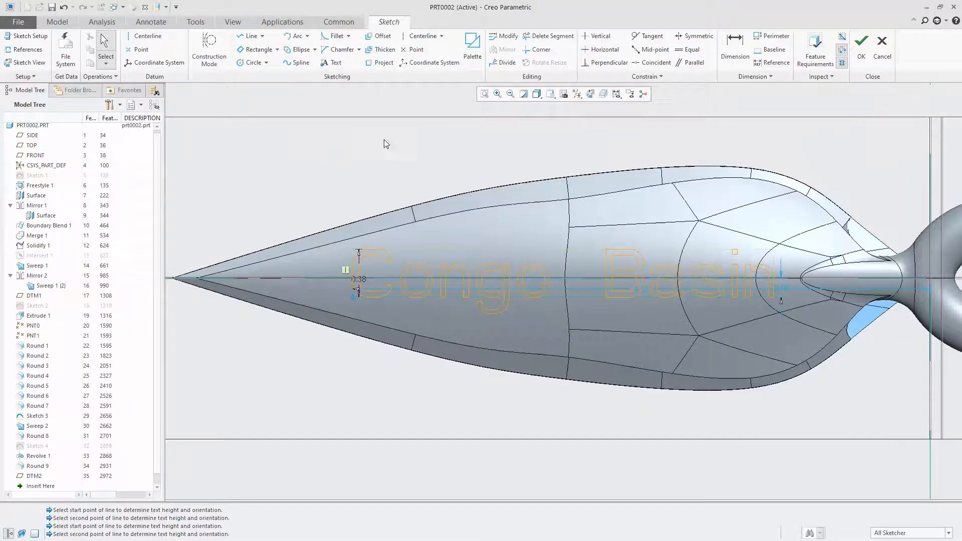
left_click(862, 44)
Extrude the sketched text as a cut into the blade up to the Freestyle 1 surface, and hide Freestyle 1
middle_click_drag(541, 361, 539, 310)
left_click(272, 53)
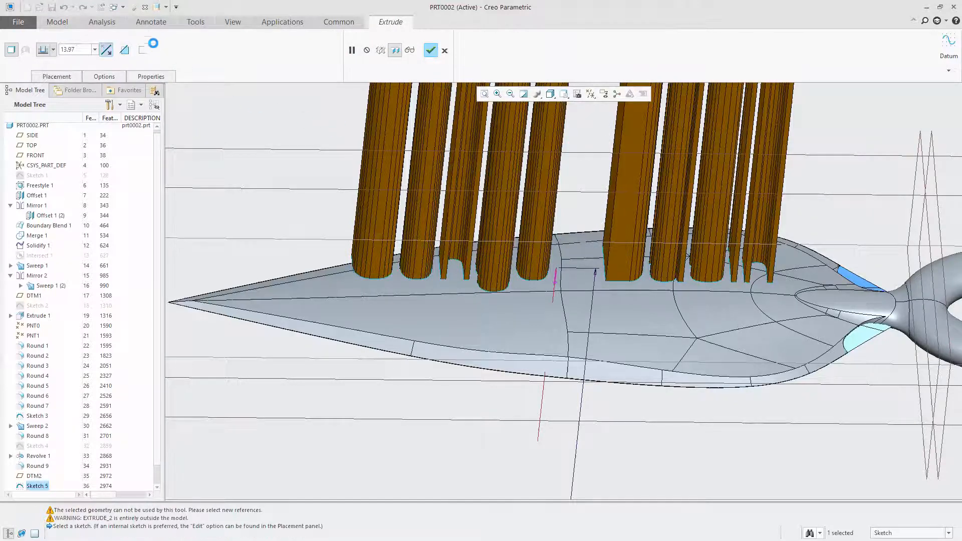
left_click(127, 51)
left_click(125, 51)
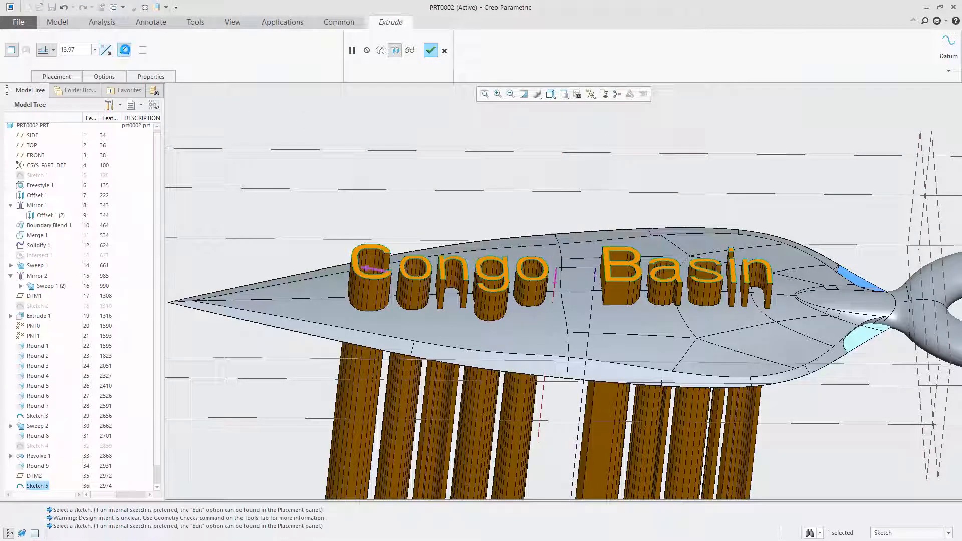
left_click(53, 50)
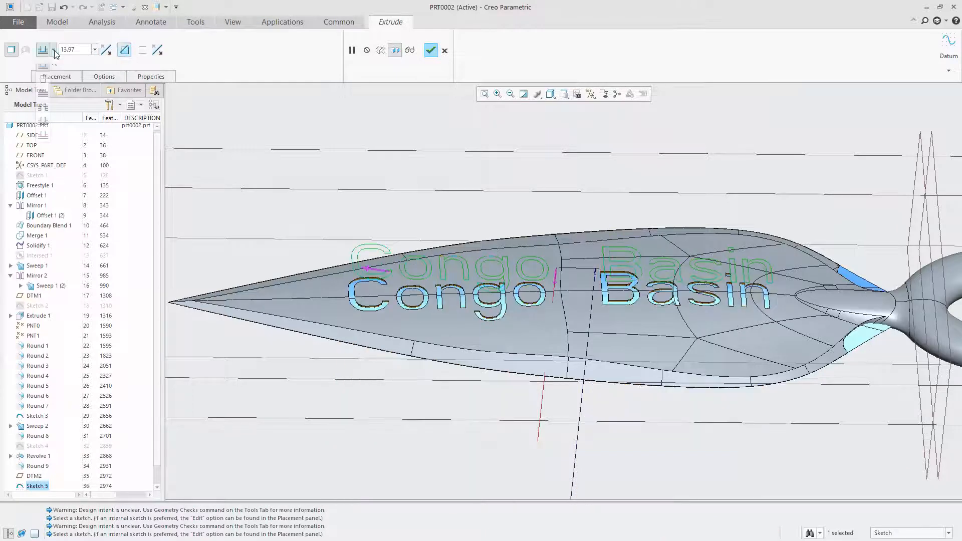
left_click(51, 121)
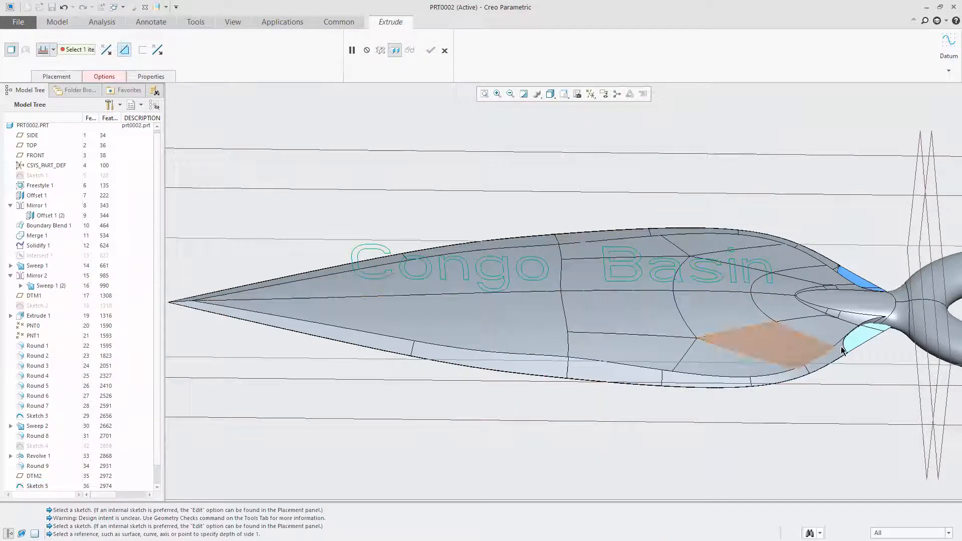
left_click(857, 344)
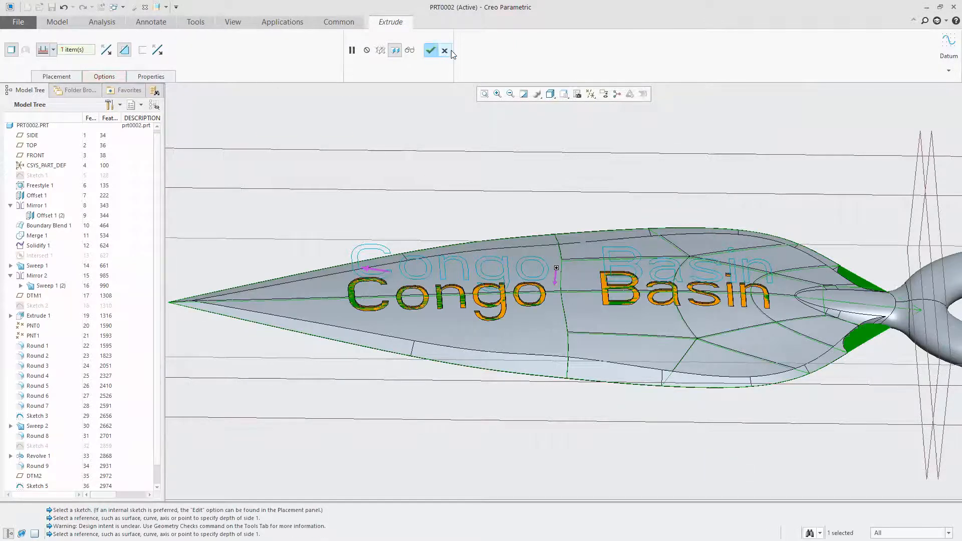
left_click(431, 50)
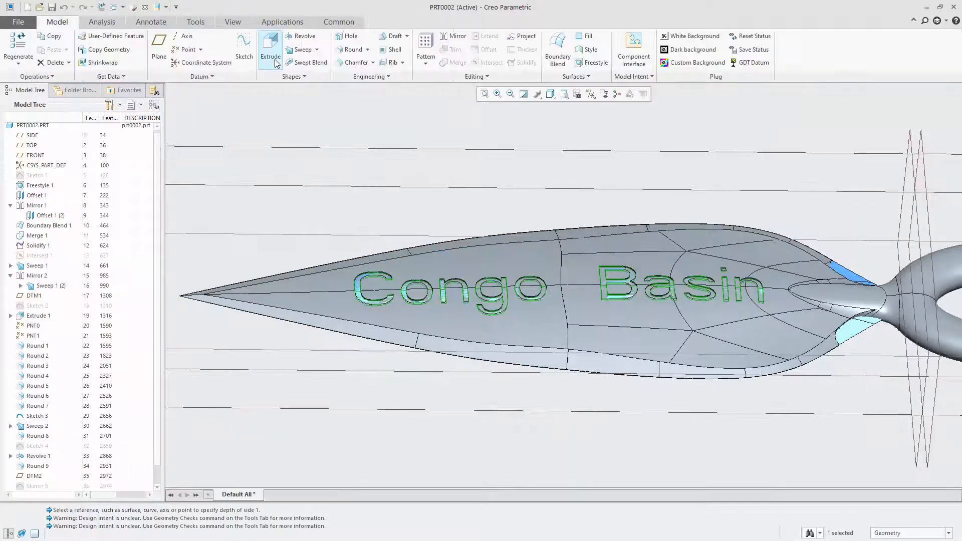
right_click(37, 187)
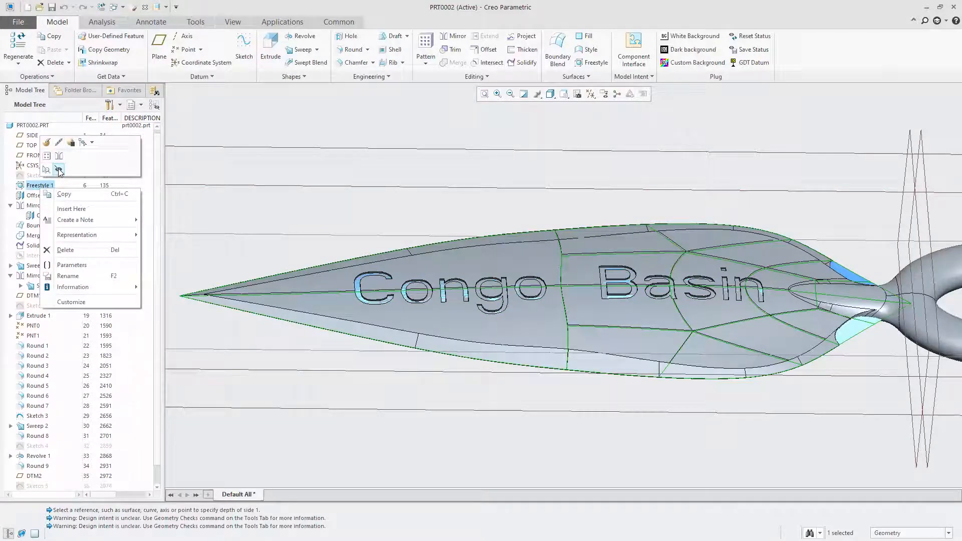
left_click(58, 170)
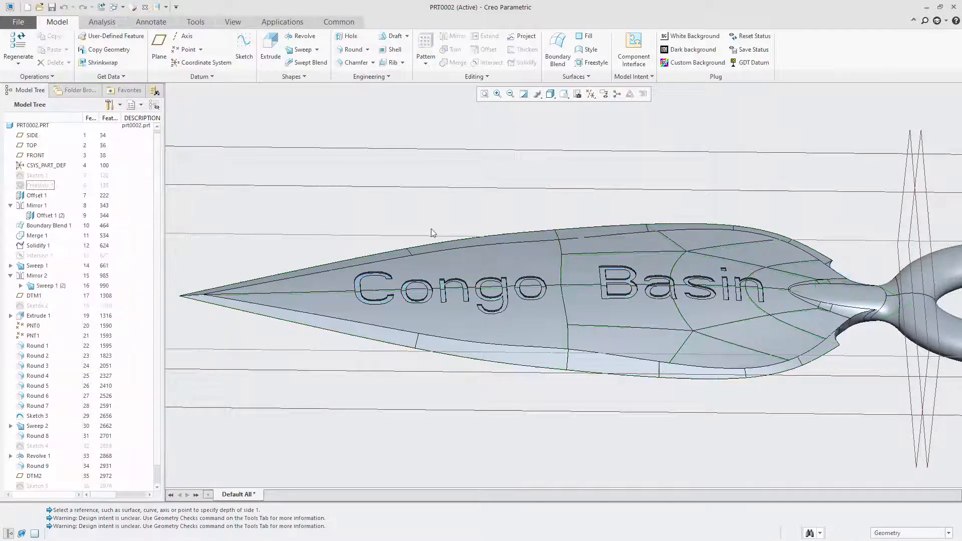
Examine the depth and placement of the engraved "Congo Basin" lettering on the blade
middle_click_drag(515, 290, 526, 307)
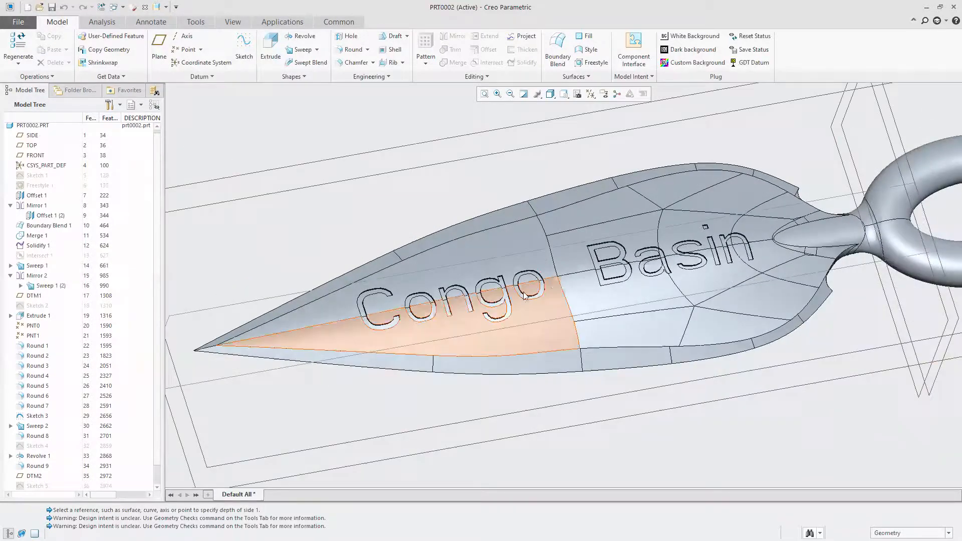
scroll(401, 328, "up", 4)
scroll(401, 328, "down", 3)
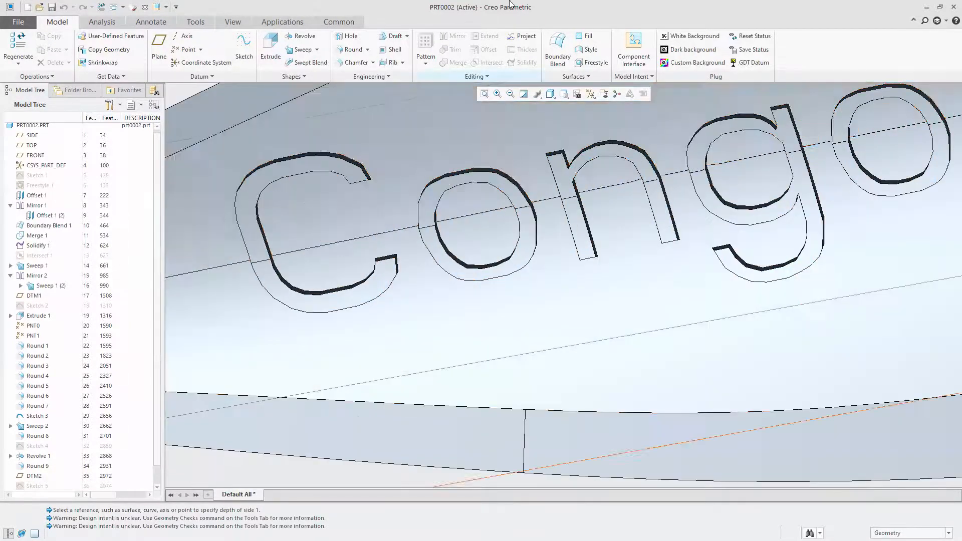
mouse_move(625, 264)
middle_mouse_down()
mouse_move(625, 240)
mouse_move(620, 253)
middle_mouse_up()
scroll(427, 237, "down", 5)
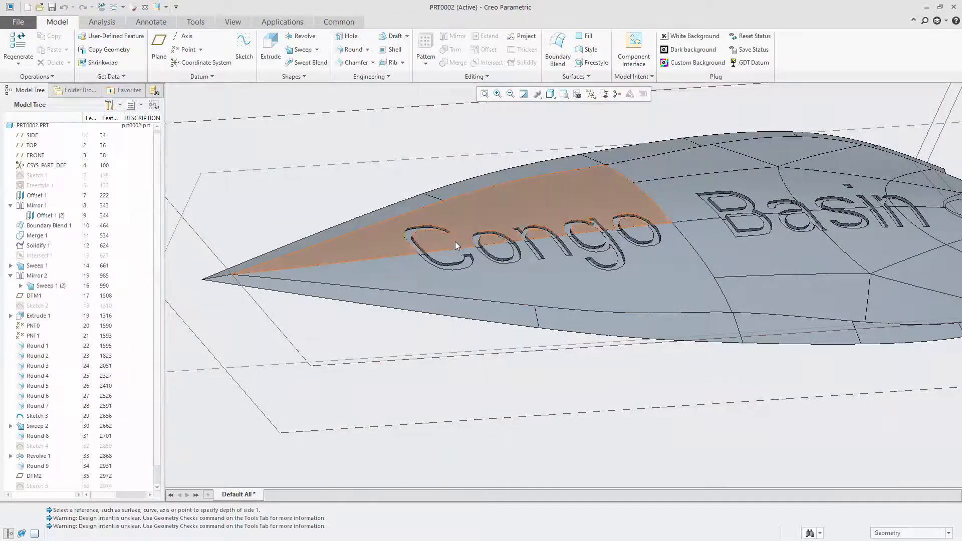
scroll(455, 240, "down", 4)
middle_click_drag(617, 230, 629, 198)
scroll(630, 202, "down", 3)
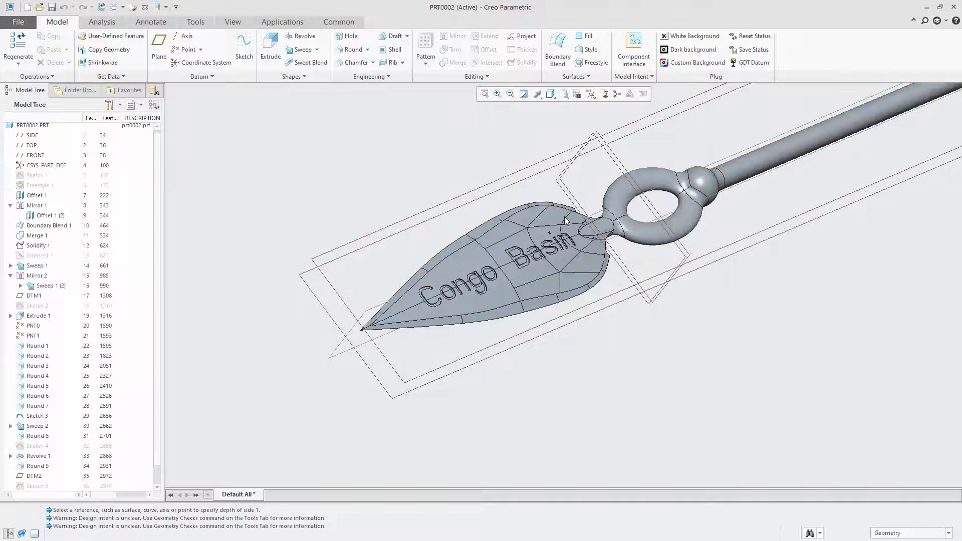
Turn off the display of datum planes in the graphics view
scroll(491, 251, "up", 2)
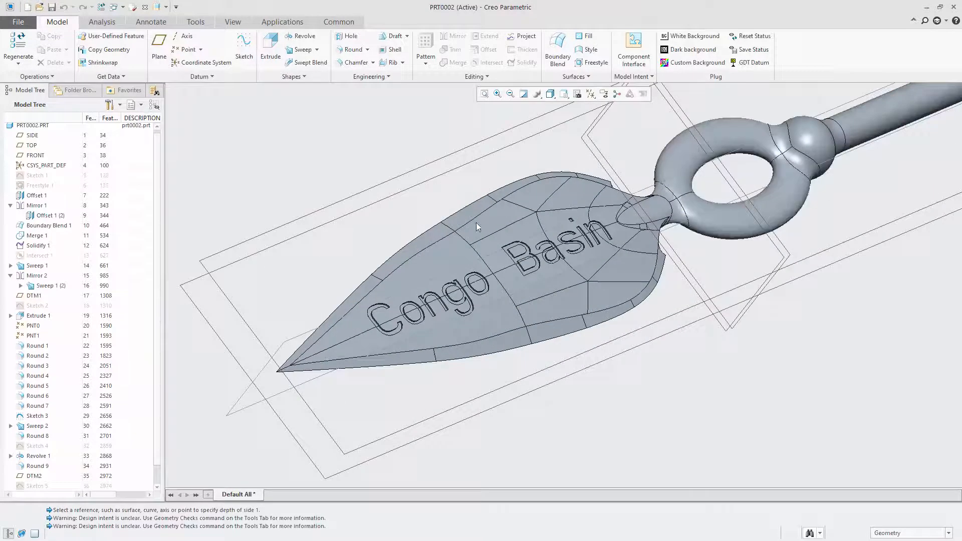
left_click(592, 95)
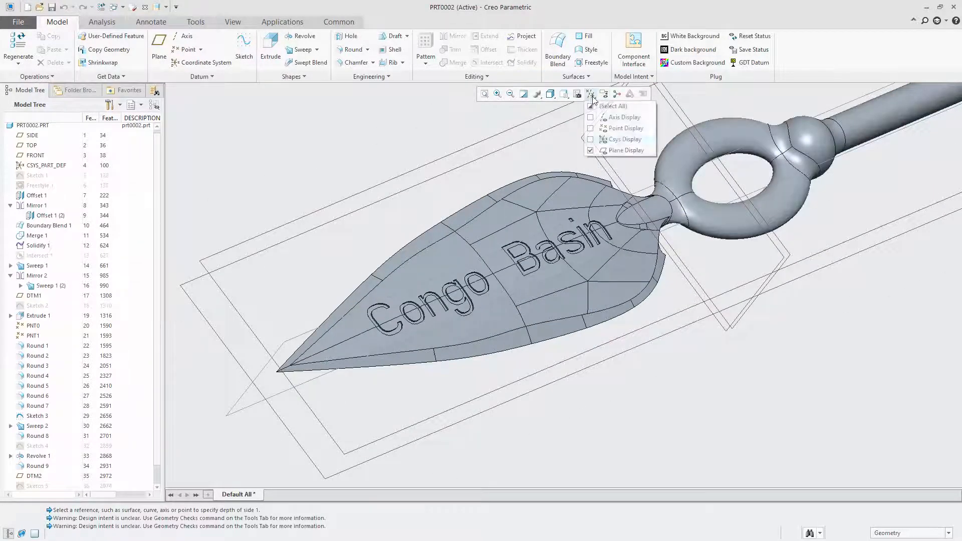
left_click(591, 151)
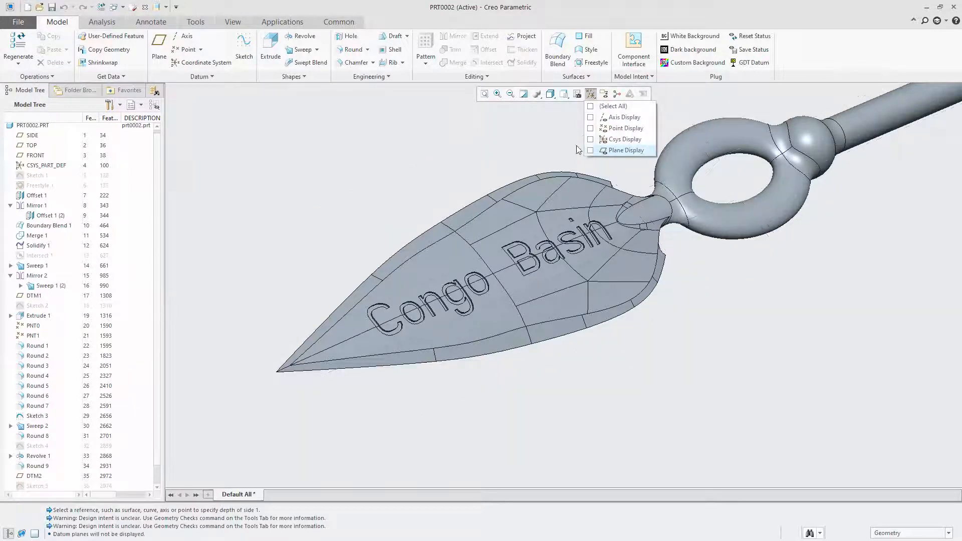
left_click(378, 139)
scroll(472, 254, "up", 1)
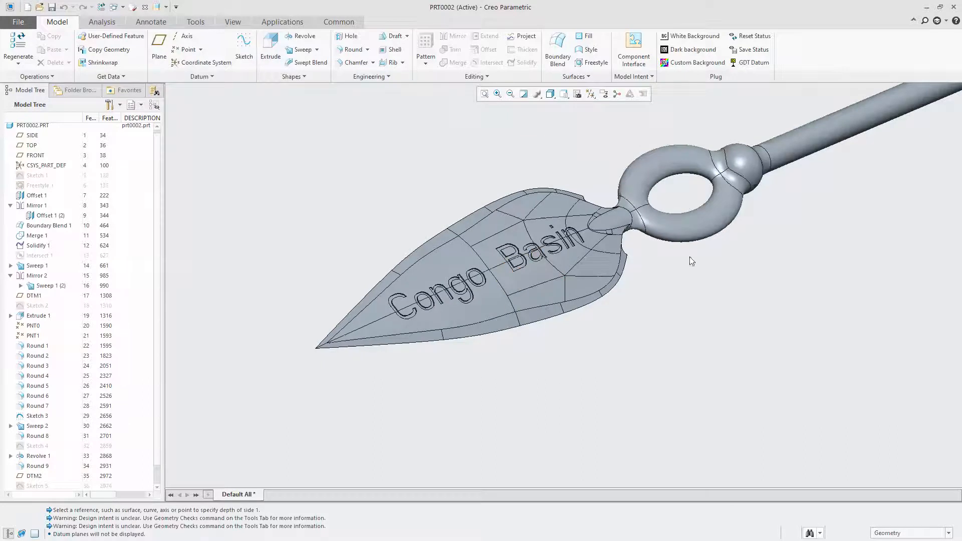
left_click(122, 8)
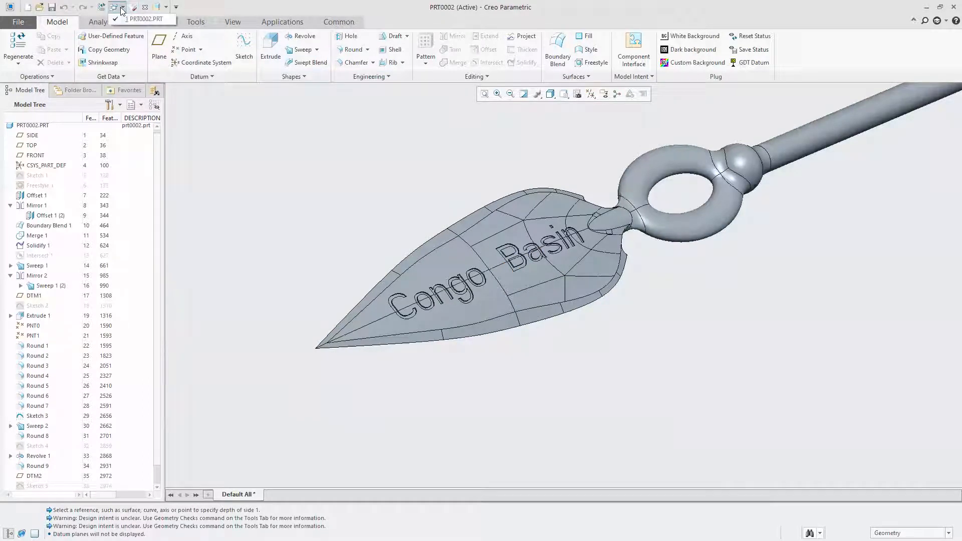
left_click(307, 150)
Apply the brown ref_color100 appearance to the whole part PRT0002.PRT
left_click(233, 22)
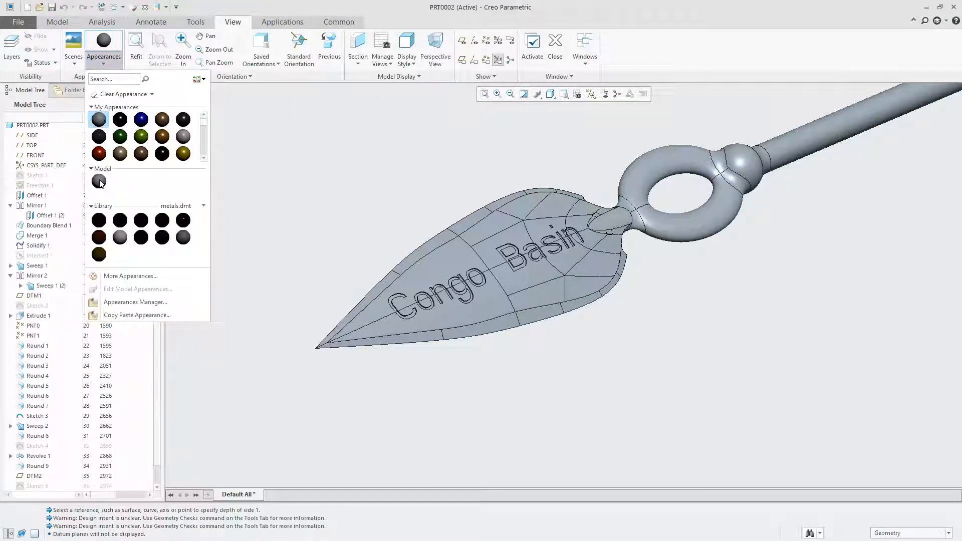
mouse_move(99, 184)
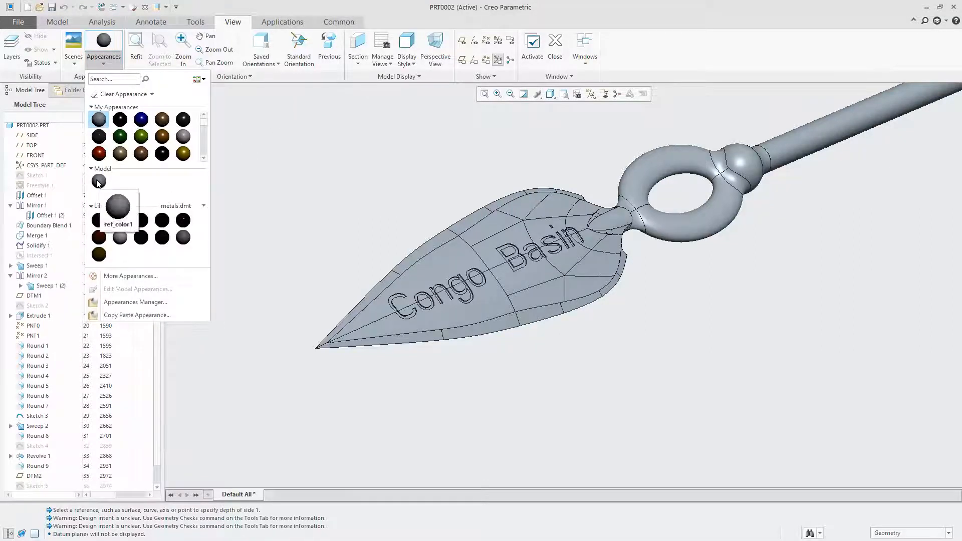
left_click(140, 156)
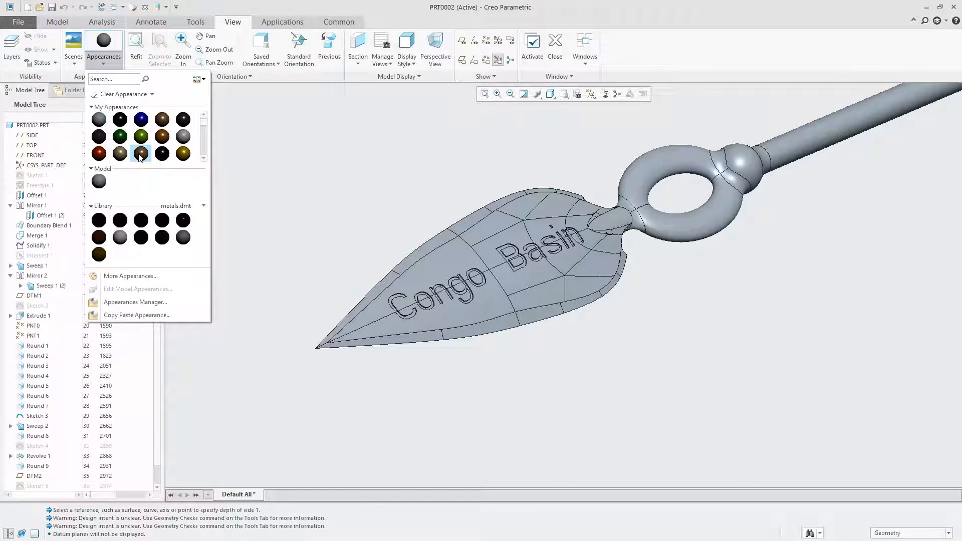
left_click(406, 177)
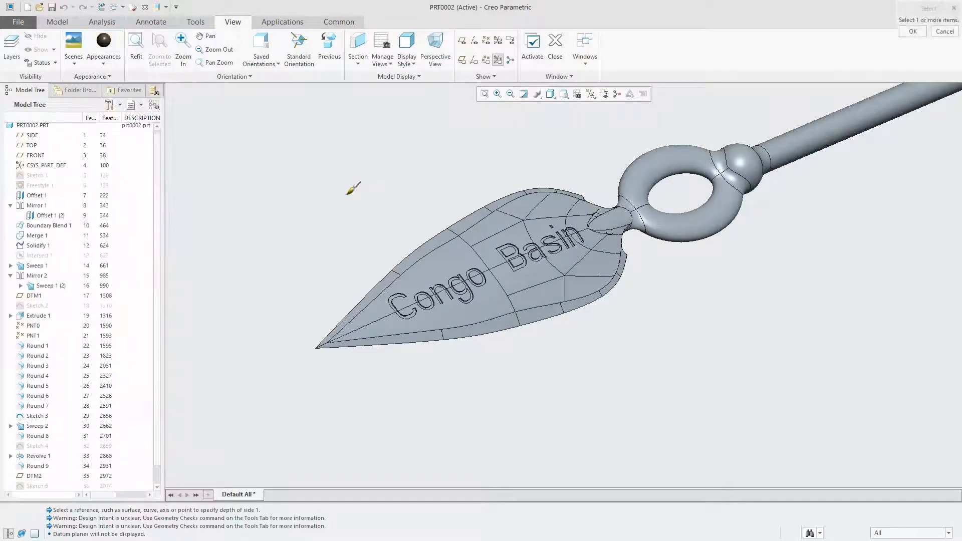
left_click(40, 126)
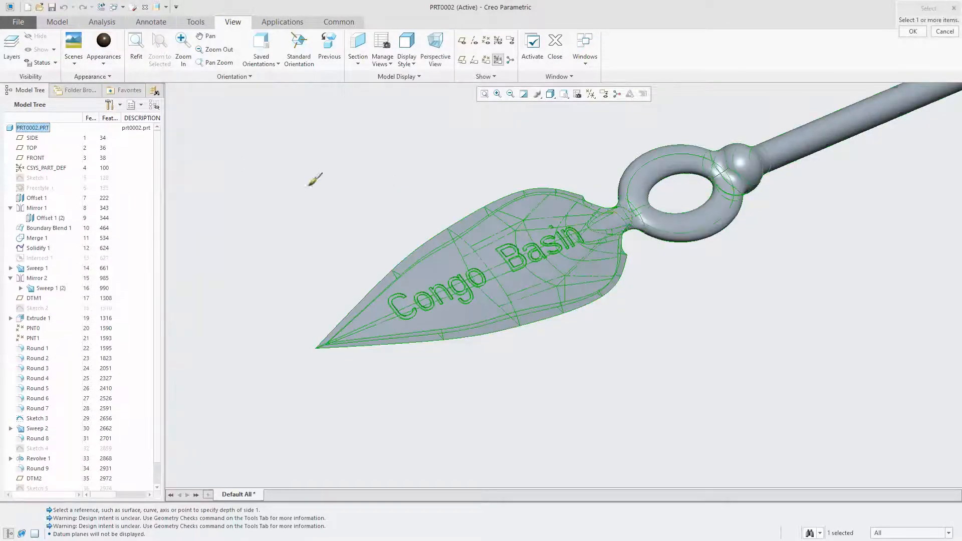
middle_click(372, 192)
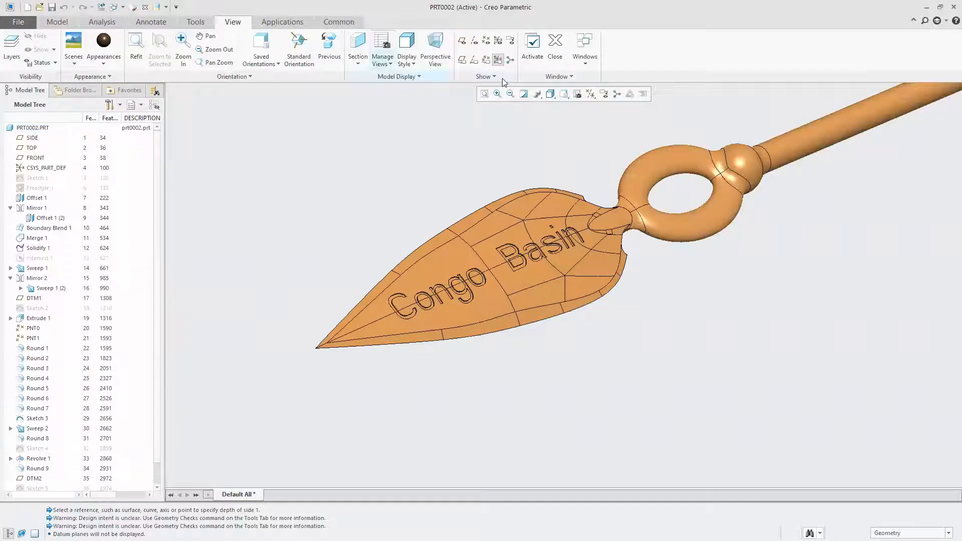
Set the display style to Shading With Reflections and apply a scene with a white sphere on dark teal
left_click(562, 98)
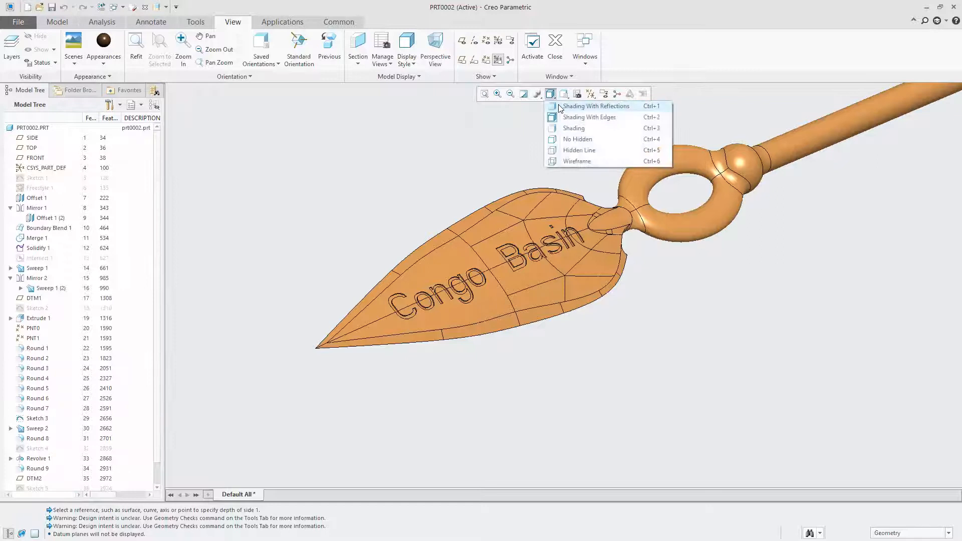
left_click(576, 110)
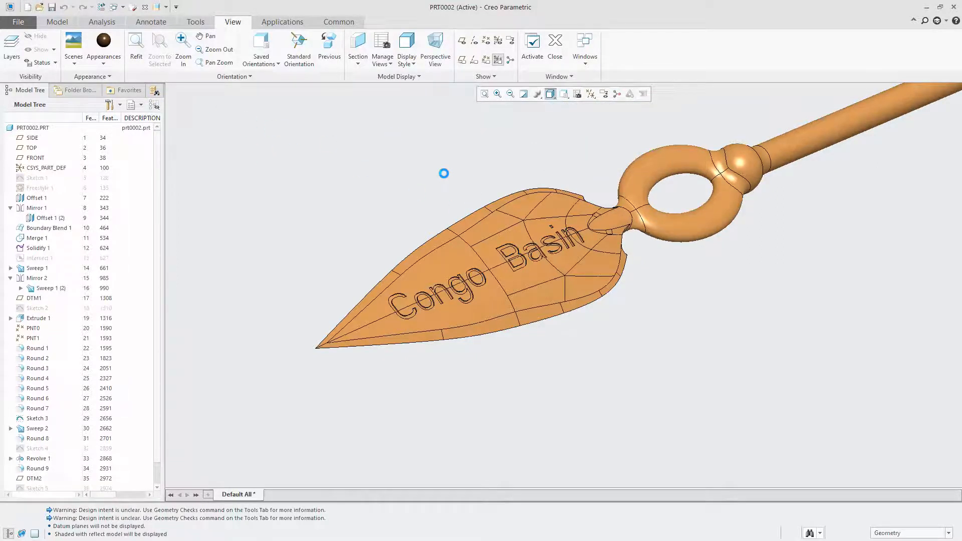
left_click(71, 64)
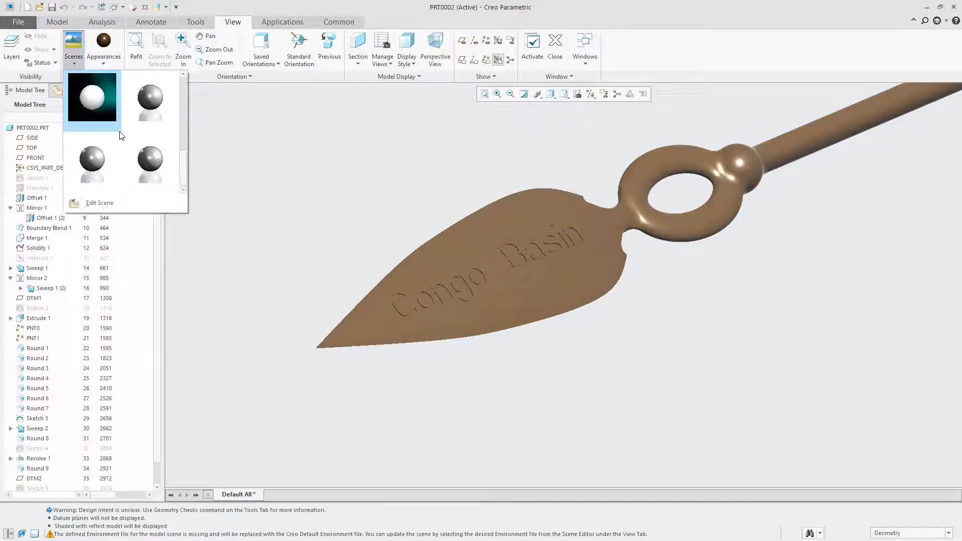
left_click(103, 95)
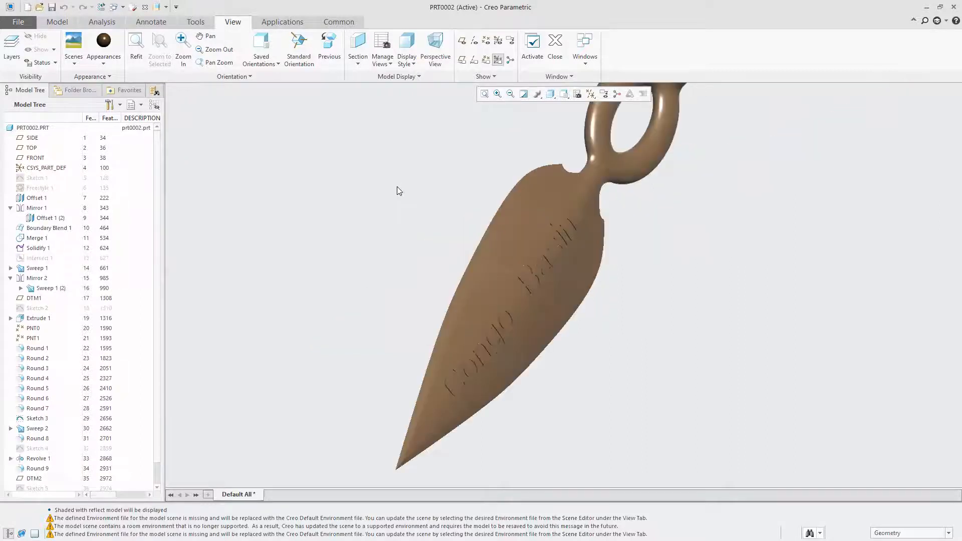
Examine the shaded spear from several angles and look through the available scenes
mouse_move(619, 239)
middle_mouse_down()
mouse_move(580, 206)
mouse_move(579, 223)
mouse_move(607, 210)
mouse_move(588, 208)
mouse_move(603, 206)
mouse_move(663, 140)
mouse_move(681, 81)
mouse_move(621, 180)
mouse_move(548, 163)
mouse_move(485, 109)
middle_mouse_up()
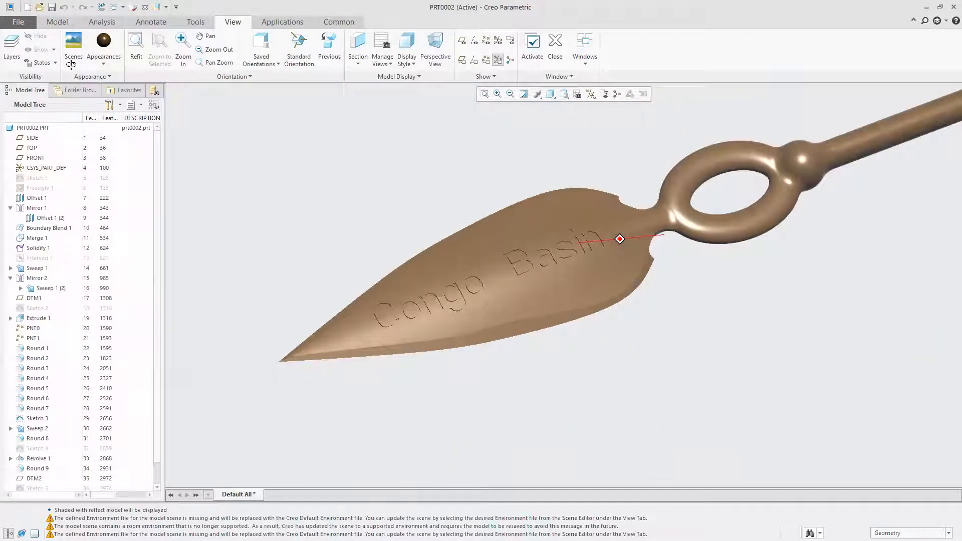
left_click(538, 94)
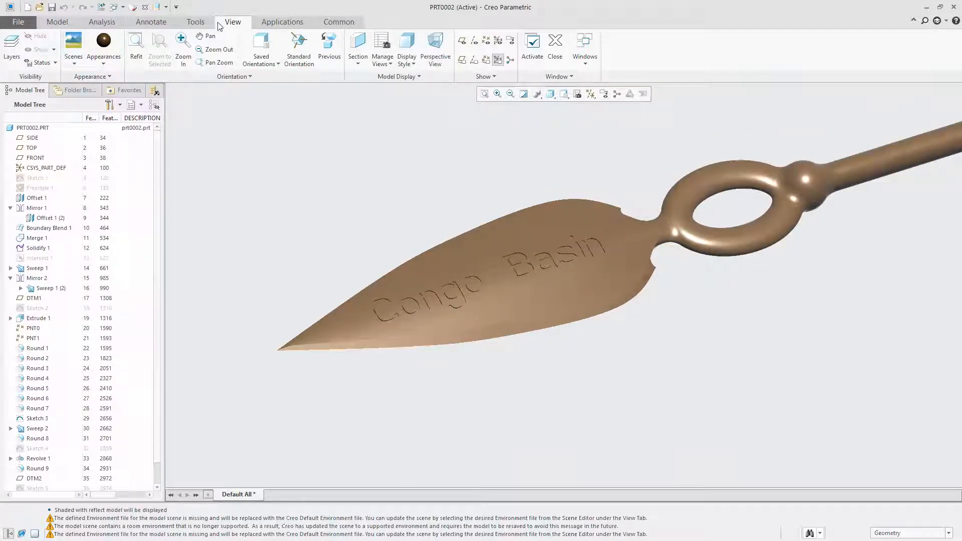
mouse_move(434, 235)
middle_mouse_down()
mouse_move(457, 198)
mouse_move(465, 213)
middle_mouse_up()
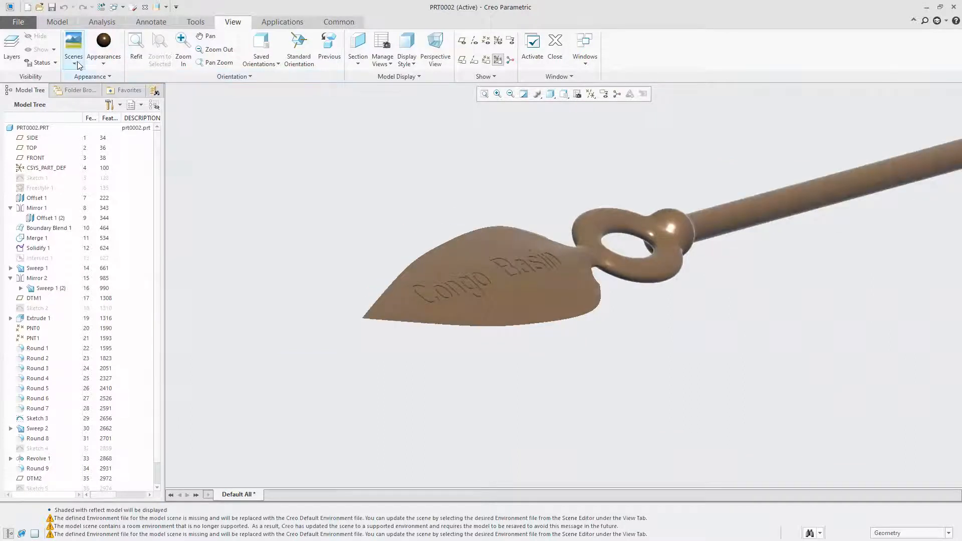
left_click(75, 64)
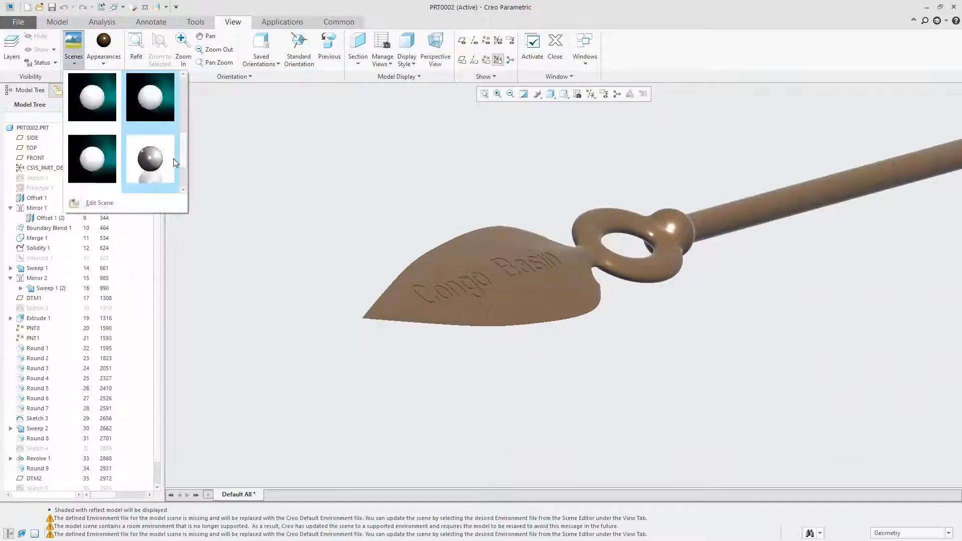
scroll(177, 156, "down", 1)
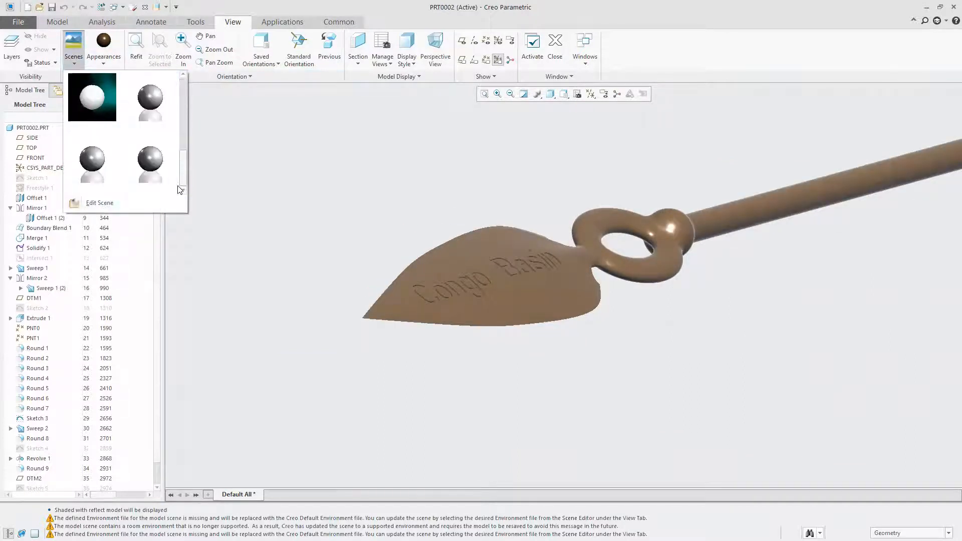
left_click(202, 181)
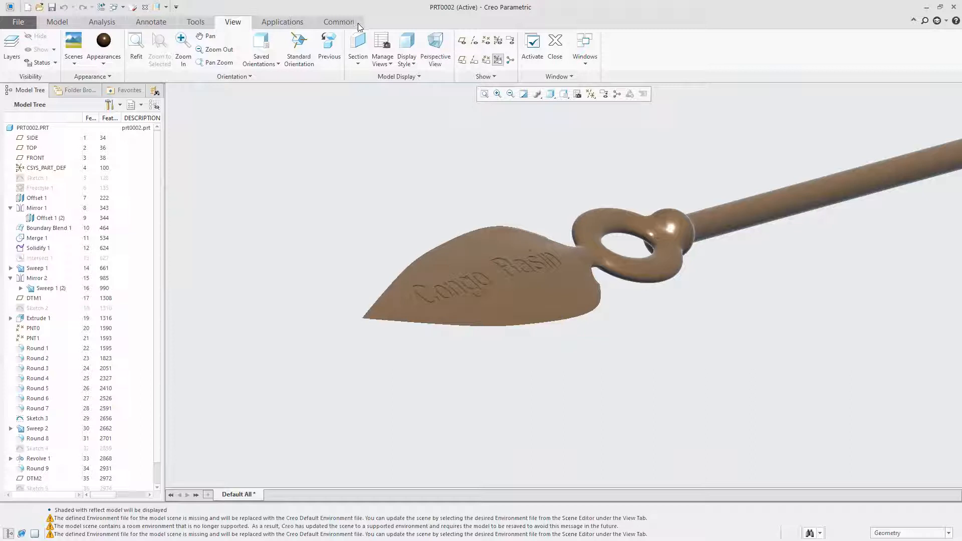
left_click(248, 77)
left_click(249, 77)
Turn on the Scene Background display for the model view
left_click(108, 77)
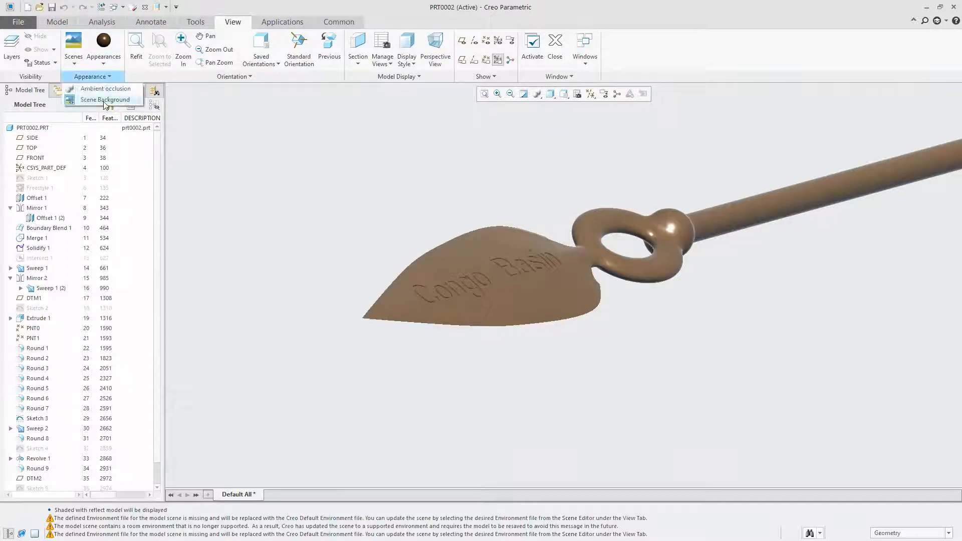
left_click(106, 100)
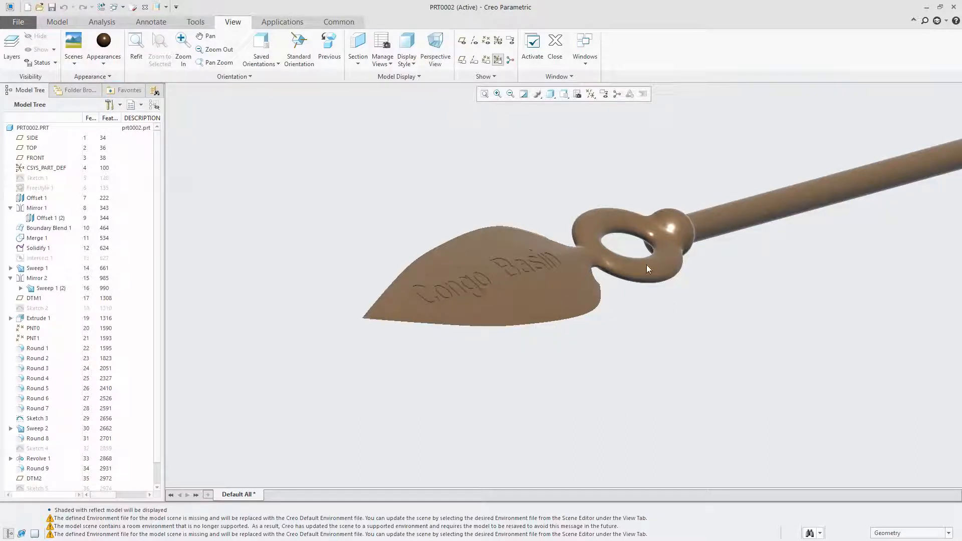
middle_click_drag(321, 98, 248, 129)
middle_click_drag(459, 187, 496, 118)
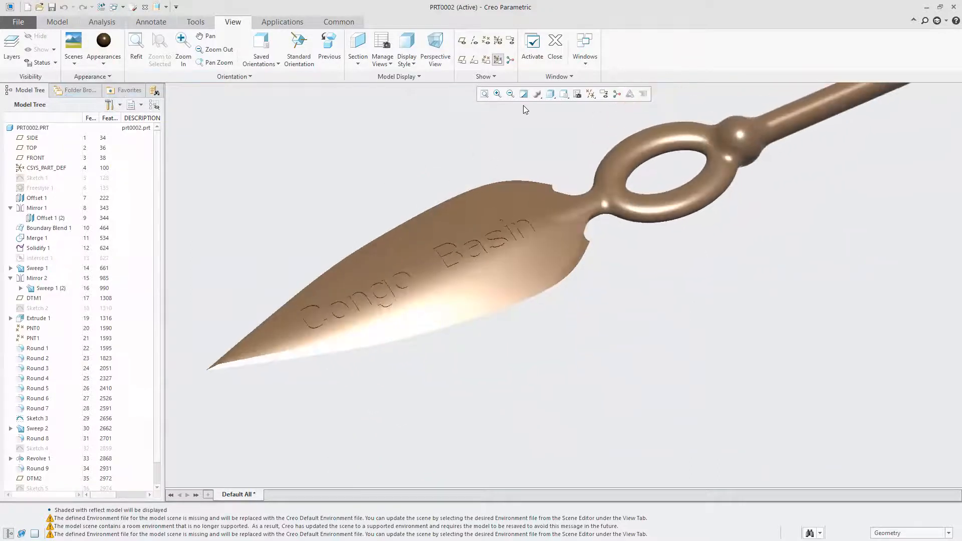
left_click(535, 95)
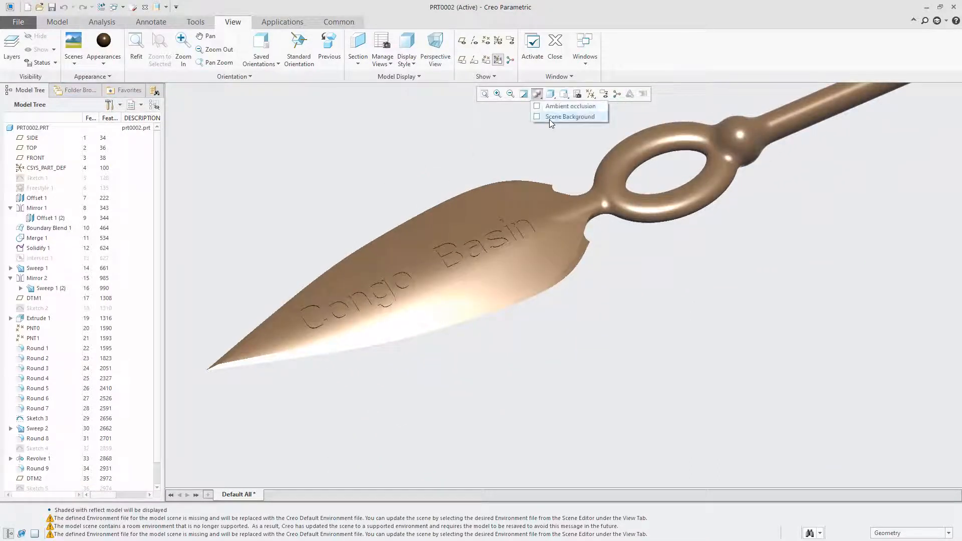
left_click(545, 116)
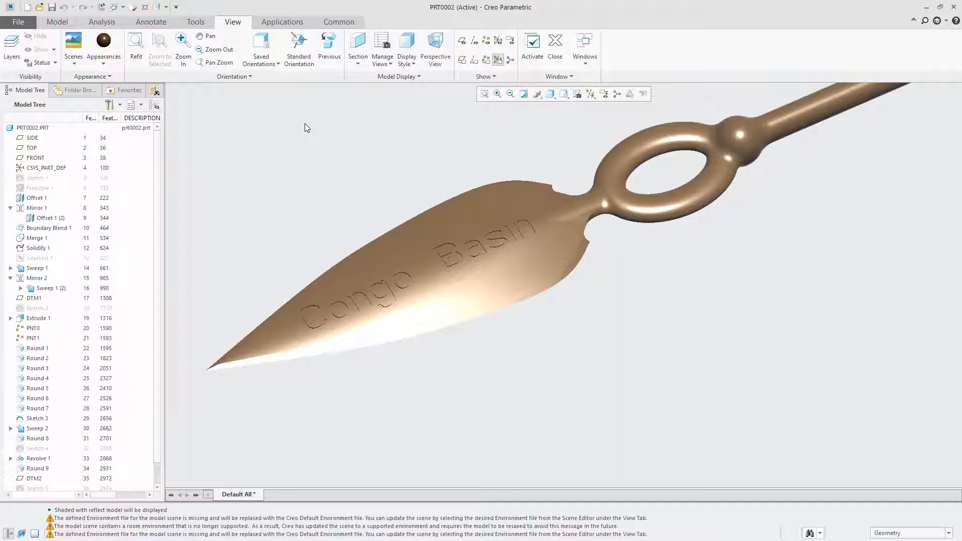
Switch to Perspective View and apply the last available scene, showing a grey reflective sphere on white
left_click(551, 94)
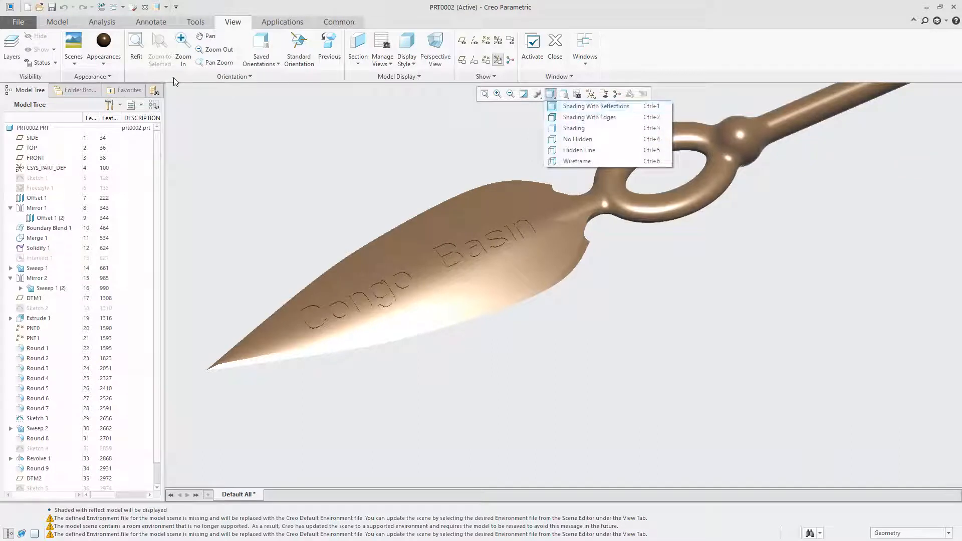
left_click(433, 47)
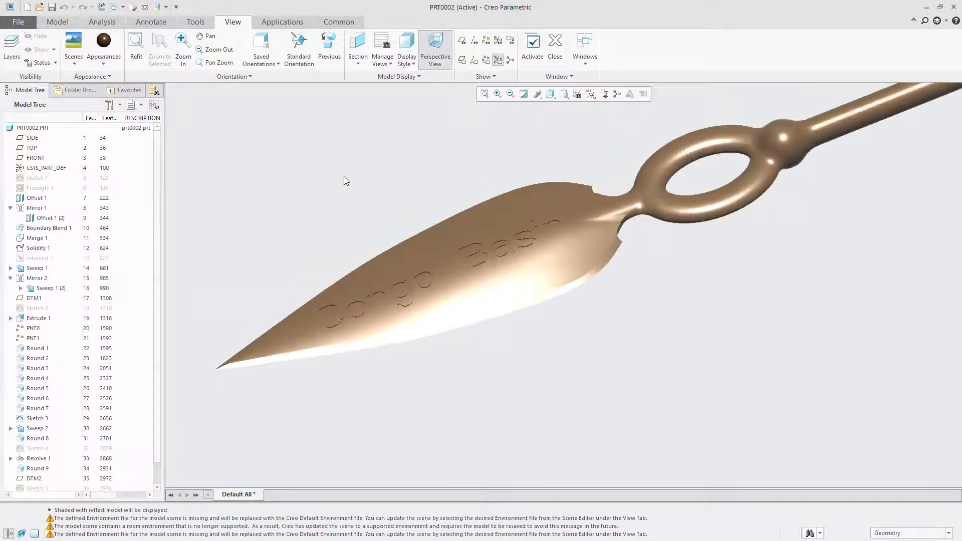
left_click(78, 62)
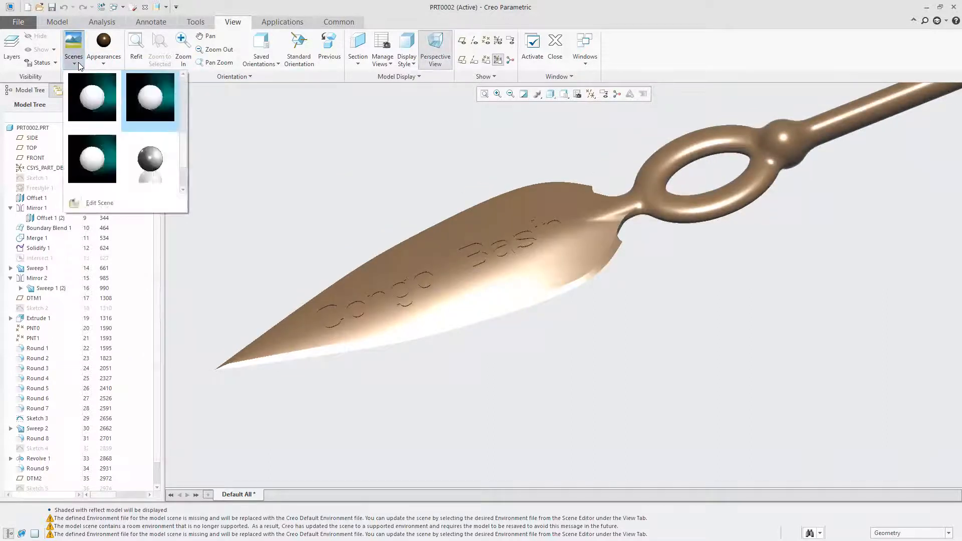
scroll(185, 165, "down", 1)
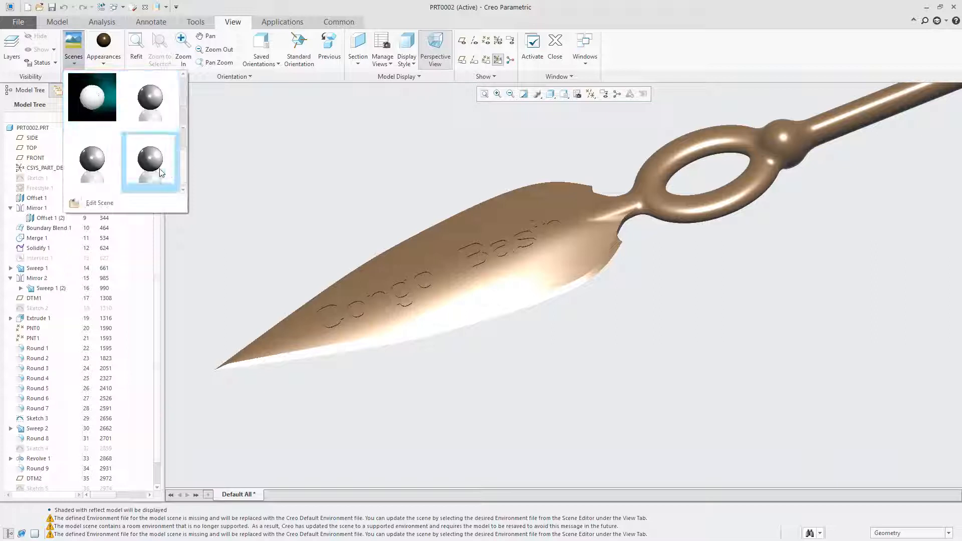
left_click(152, 163)
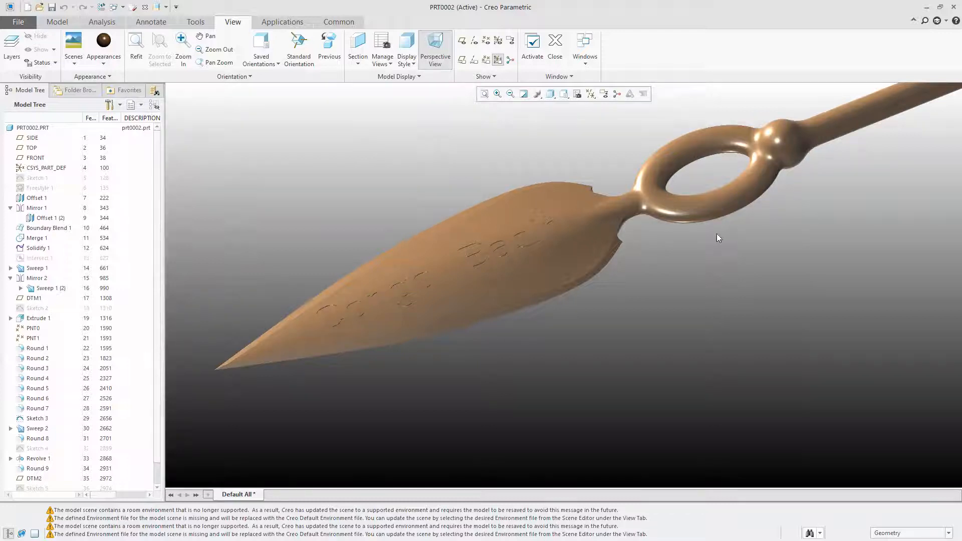
Examine the spear's blade, engraving and ring in the new scene from several angles and distances
middle_click_drag(716, 233, 711, 232)
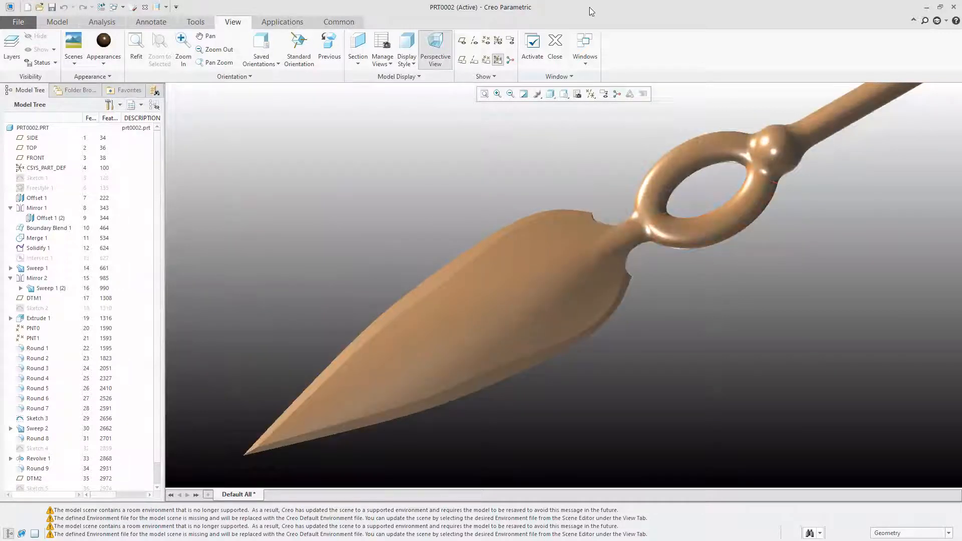
mouse_move(610, 214)
middle_mouse_down()
mouse_move(616, 219)
mouse_move(542, 202)
mouse_move(663, 170)
mouse_move(653, 155)
mouse_move(606, 165)
mouse_move(559, 153)
mouse_move(511, 246)
mouse_move(453, 230)
mouse_move(420, 252)
middle_mouse_up()
mouse_move(514, 272)
middle_mouse_down("shift")
mouse_move(569, 266)
mouse_move(473, 266)
mouse_move(516, 273)
middle_mouse_up("shift")
mouse_move(706, 179)
middle_mouse_down()
mouse_move(727, 181)
mouse_move(731, 208)
mouse_move(717, 196)
mouse_move(746, 167)
mouse_move(752, 184)
mouse_move(604, 293)
mouse_move(614, 259)
mouse_move(581, 282)
mouse_move(602, 278)
mouse_move(605, 250)
middle_mouse_up()
scroll(600, 253, "up", 5)
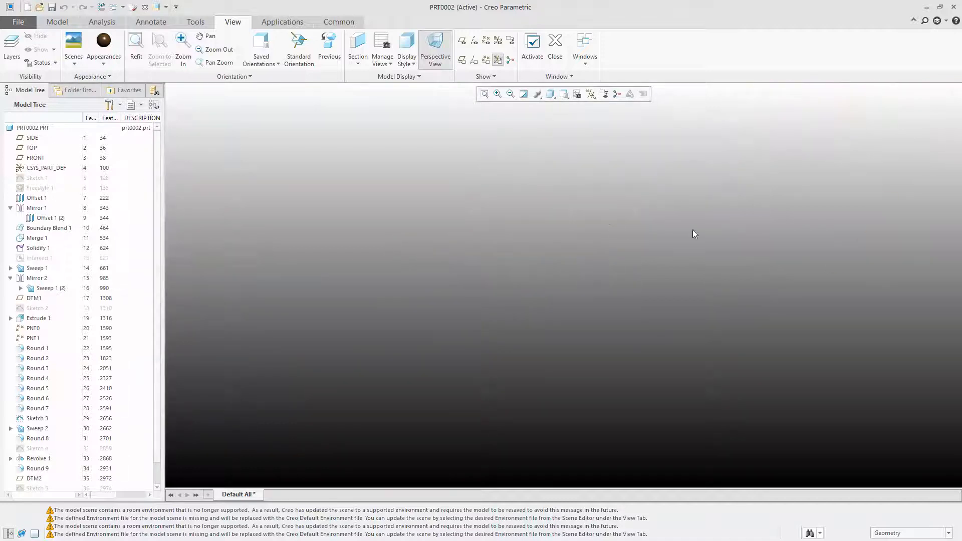
scroll(574, 237, "down", 5)
scroll(551, 207, "up", 3)
scroll(578, 206, "down", 2)
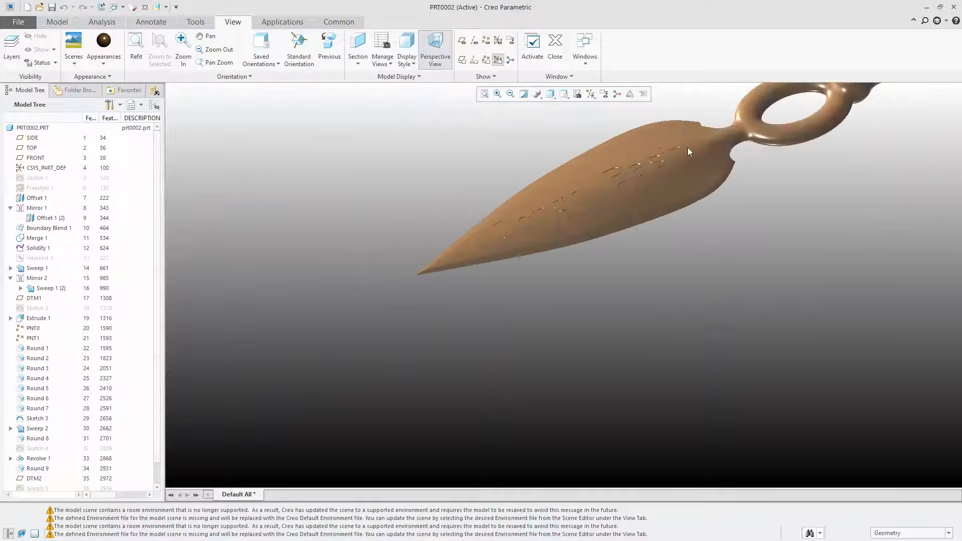
scroll(730, 107, "down", 2)
scroll(707, 132, "up", 2)
Fit the whole spear in view and examine its blade, ring and shaft in the scene from several angles and distances
left_click(484, 94)
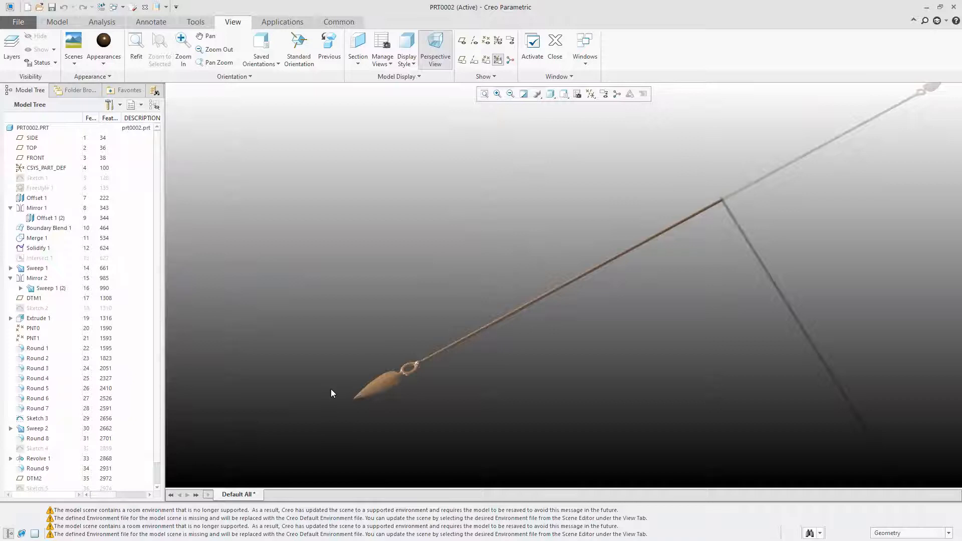
scroll(331, 389, "down", 3)
scroll(424, 372, "up", 3)
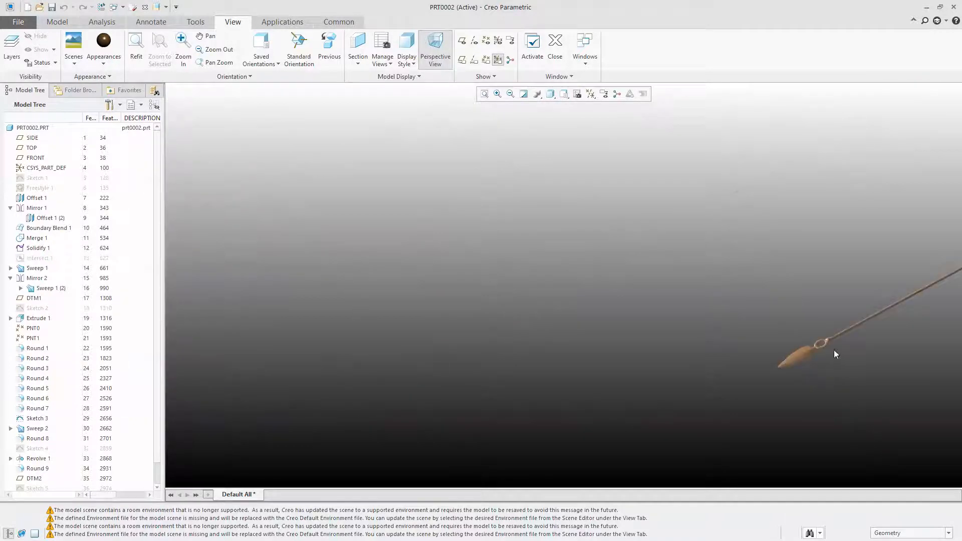
middle_click_drag(834, 350, 670, 349, "shift")
middle_click_drag(434, 373, 372, 380, "ctrl")
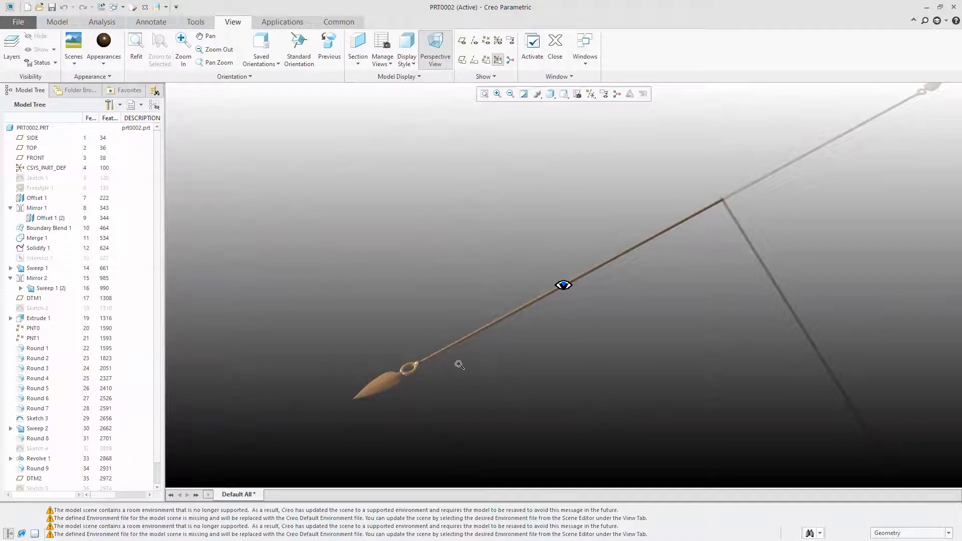
scroll(457, 359, "down", 4)
scroll(454, 364, "up", 5)
scroll(451, 366, "down", 4)
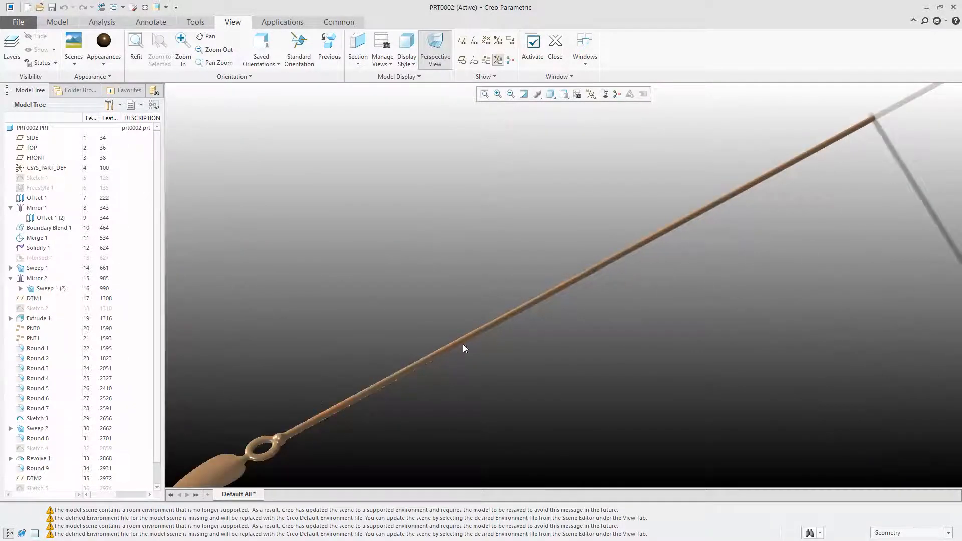
middle_click_drag(484, 320, 400, 396)
scroll(370, 402, "down", 4)
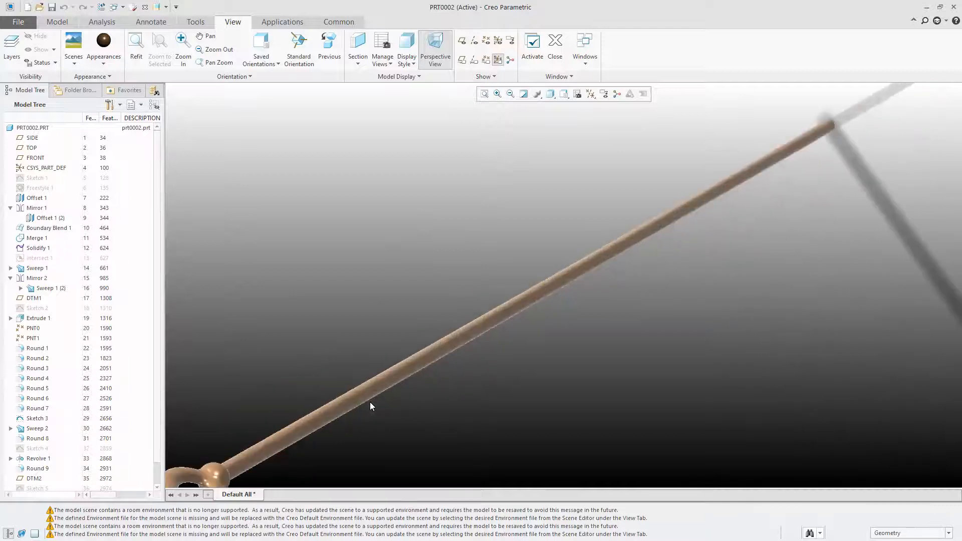
scroll(699, 263, "up", 4)
middle_click_drag(719, 251, 656, 271)
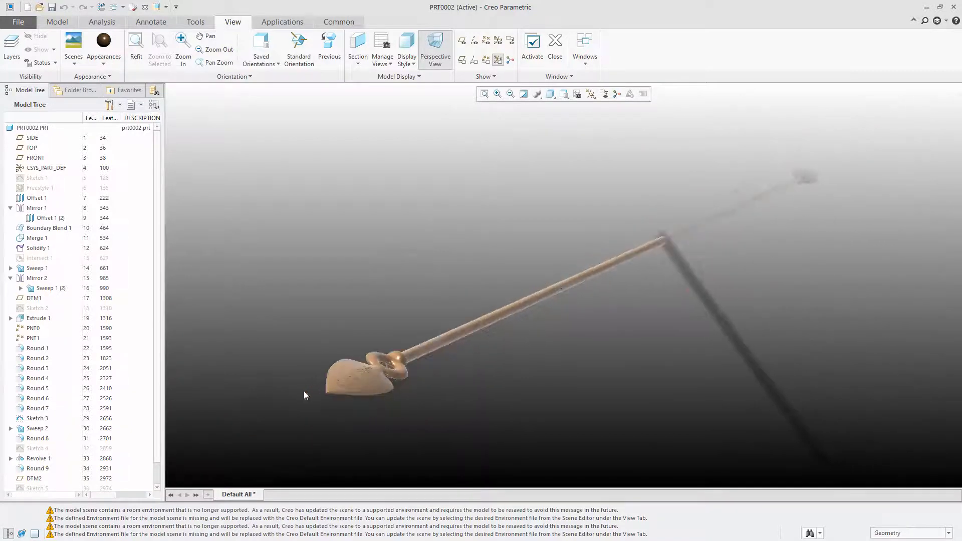
scroll(555, 301, "down", 5)
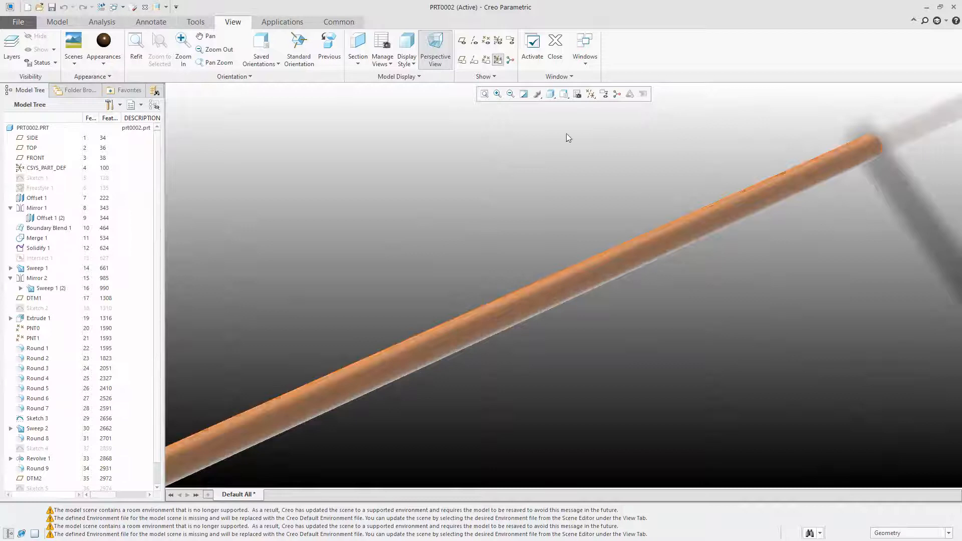
Turn off the Scene Background display for the model view
left_click(75, 61)
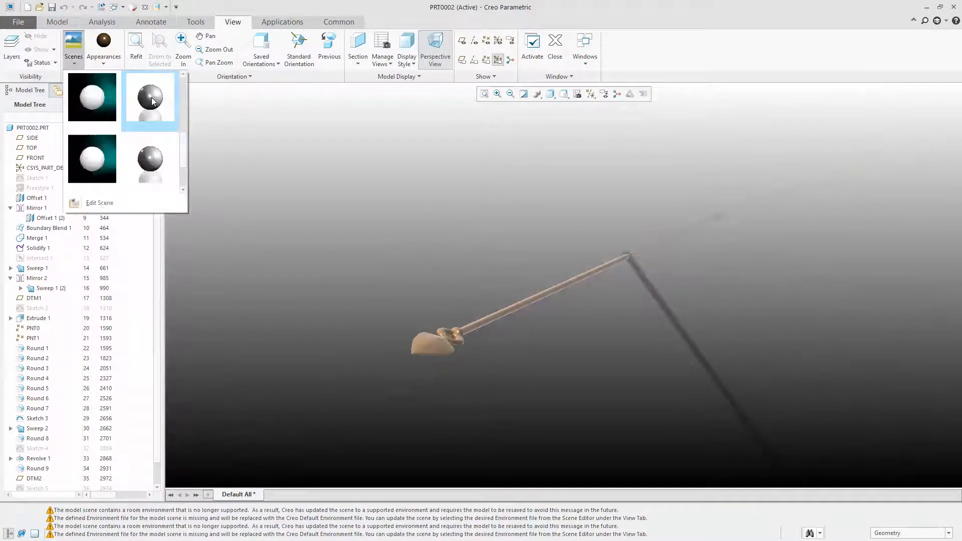
left_click(396, 357)
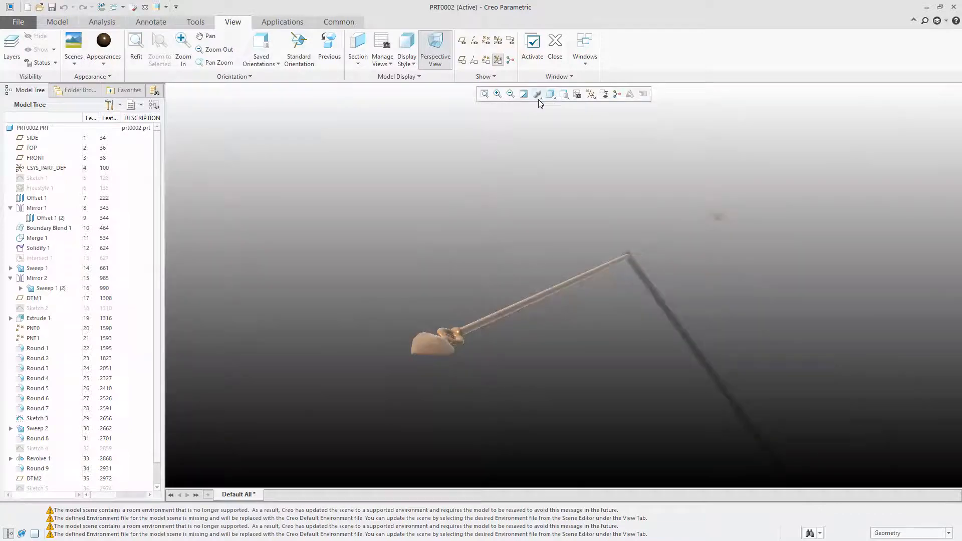
left_click(537, 96)
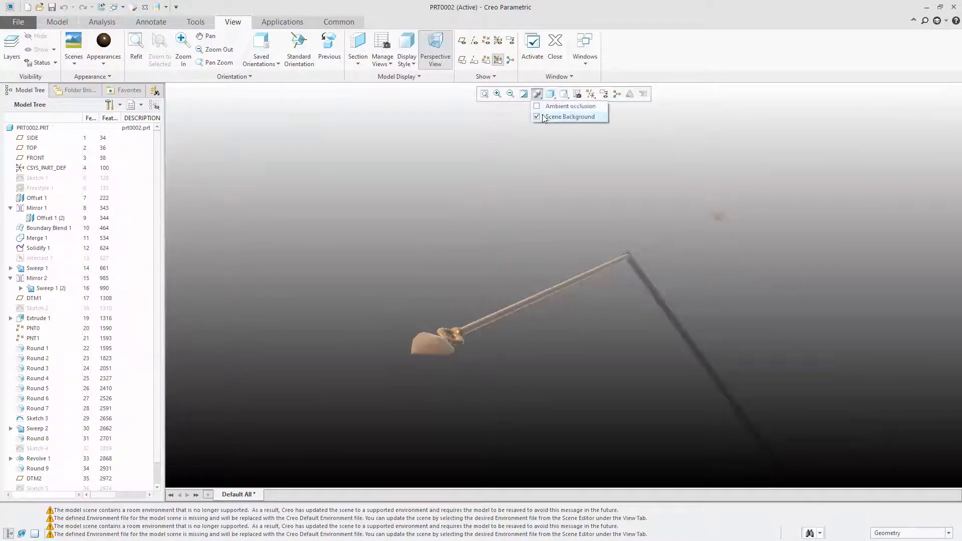
left_click(546, 117)
scroll(424, 355, "up", 4)
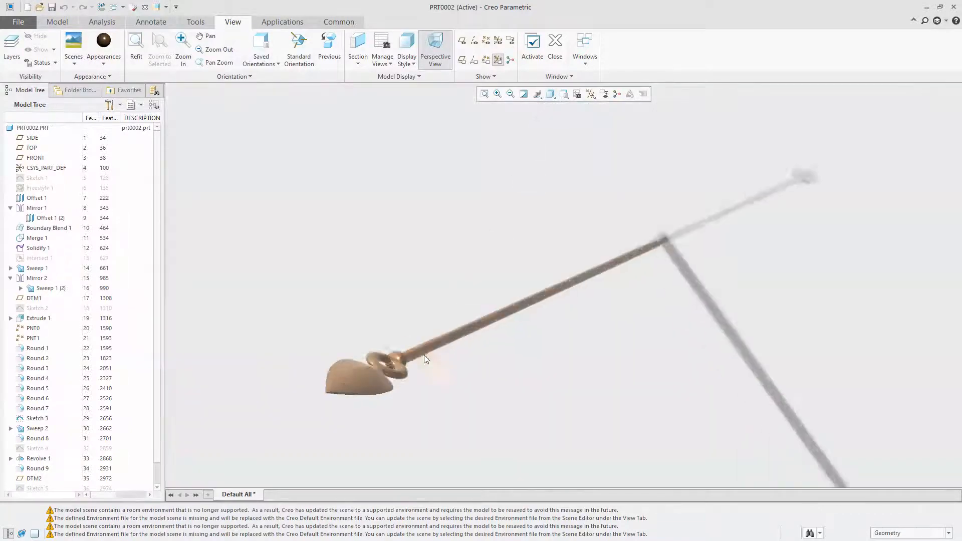
scroll(519, 350, "down", 4)
mouse_move(428, 412)
middle_mouse_down()
mouse_move(415, 432)
mouse_move(428, 414)
middle_mouse_up()
Turn off Perspective View for the spear
left_click(556, 99)
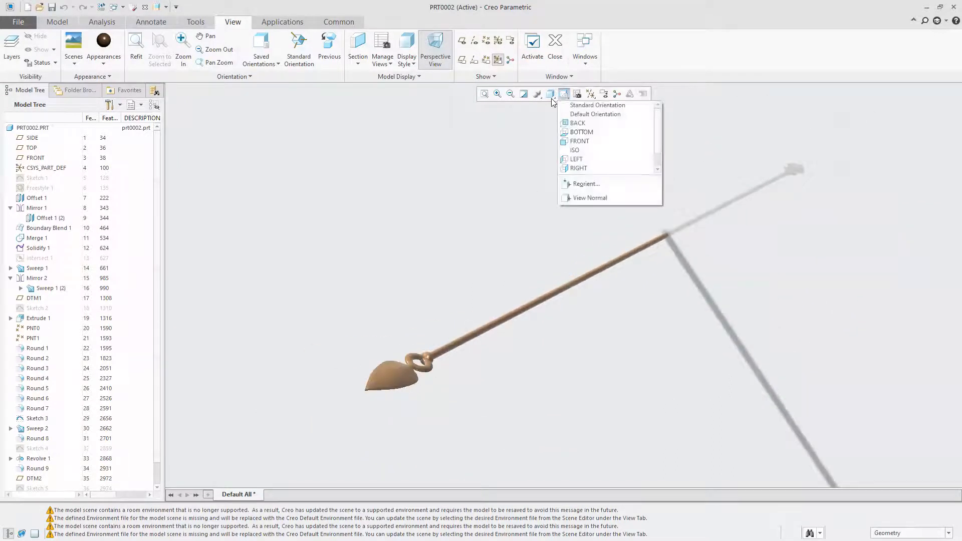
left_click(553, 101)
left_click(551, 98)
left_click(419, 50)
left_click(436, 42)
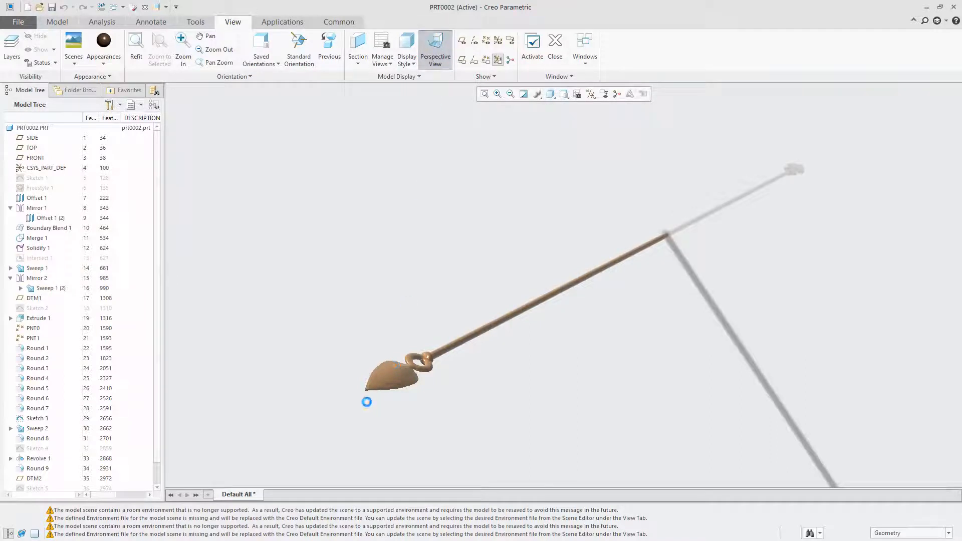
Apply a dark blue appearance to the whole PRT0002.PRT part and check it on the blade and ring
scroll(367, 402, "down", 8)
mouse_move(595, 267)
middle_mouse_down()
mouse_move(531, 299)
mouse_move(538, 313)
mouse_move(563, 278)
mouse_move(571, 291)
mouse_move(557, 314)
middle_mouse_up()
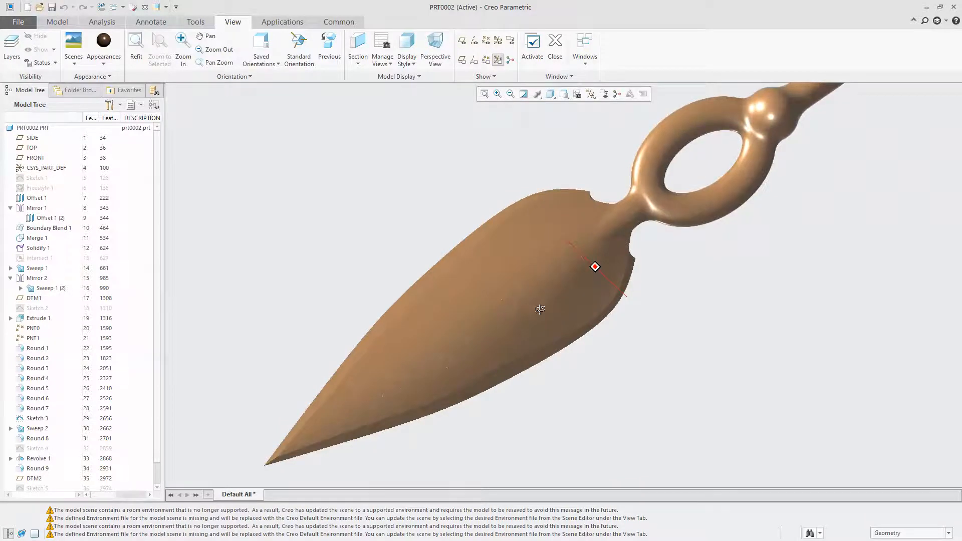
middle_click_drag(648, 298, 645, 329)
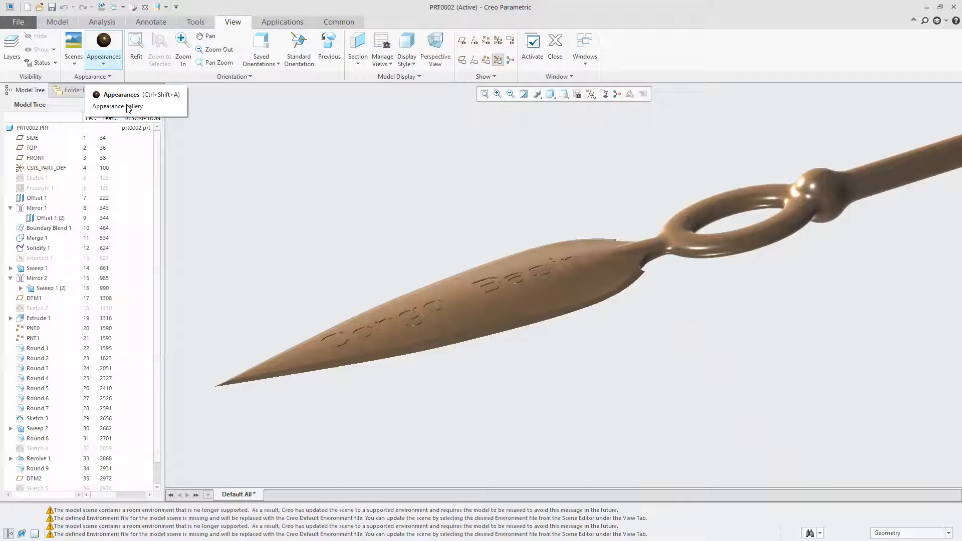
left_click(97, 64)
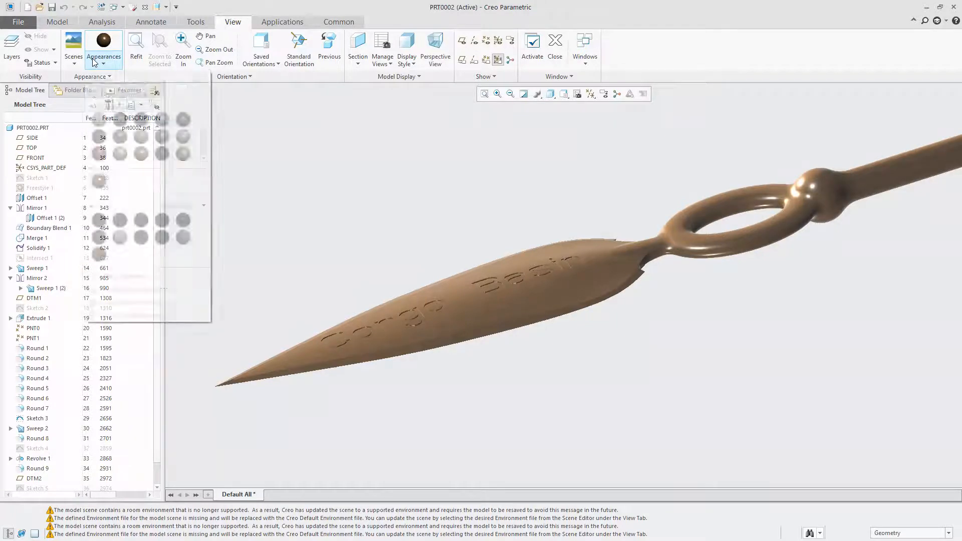
left_click(139, 118)
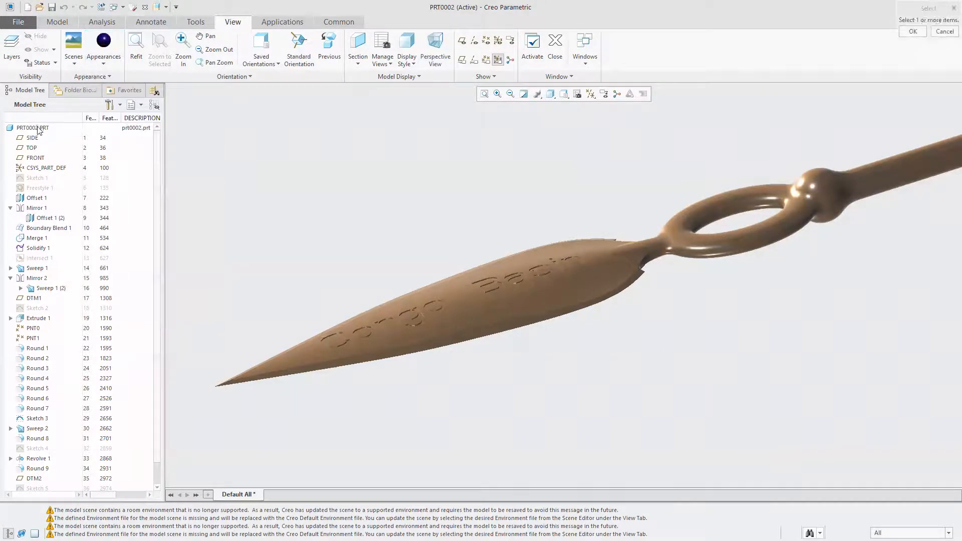
left_click(40, 128)
middle_click(420, 184)
middle_click_drag(498, 217, 491, 255)
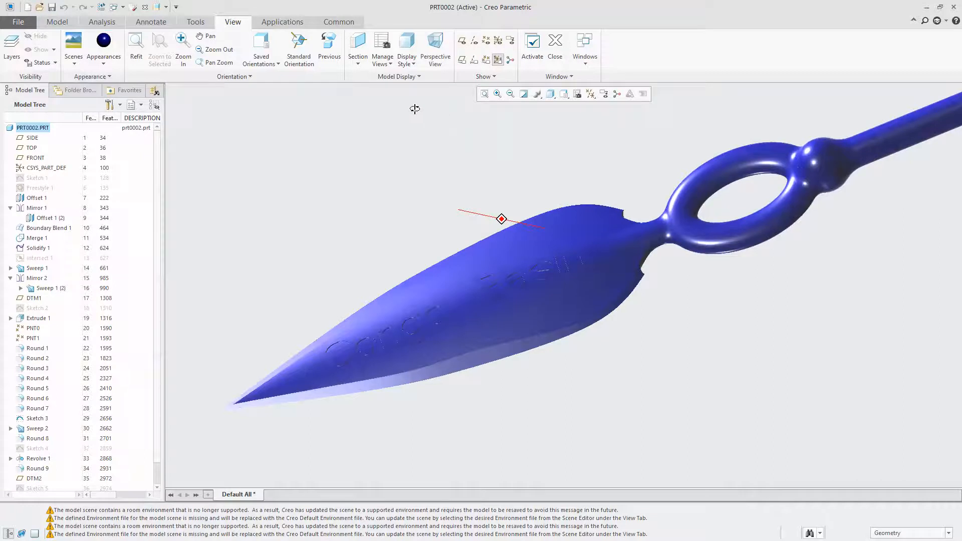
middle_click_drag(369, 153, 363, 152)
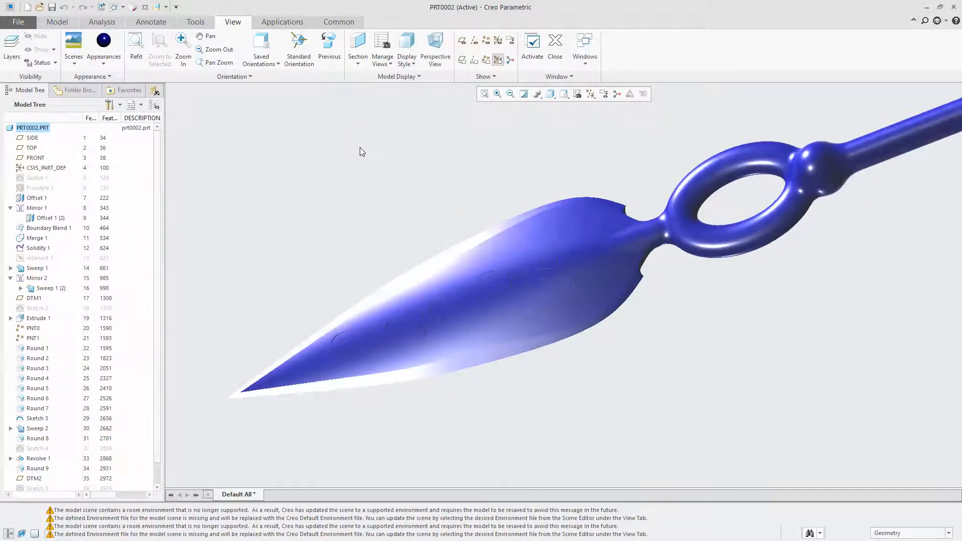
middle_click_drag(450, 177, 451, 179)
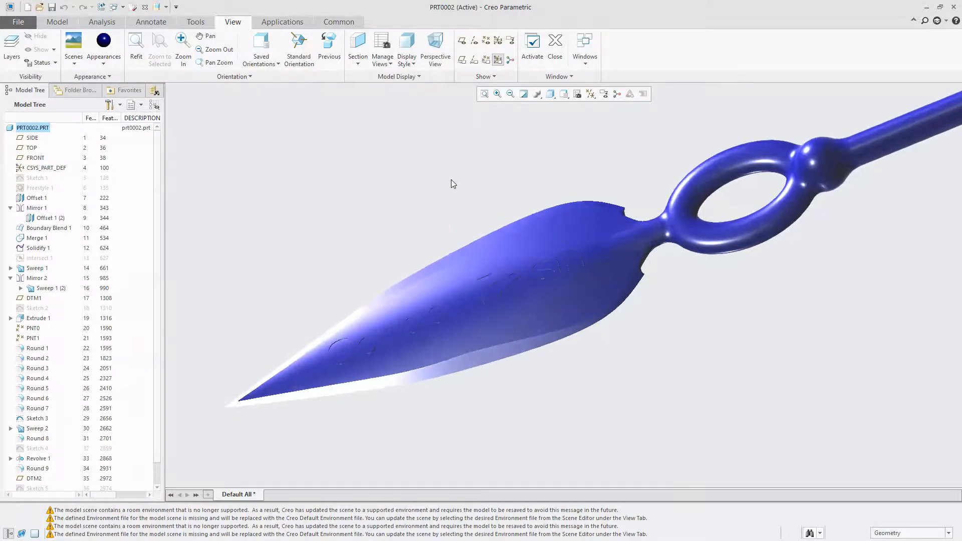
Set the display style to Shading With Edges and view the blade's Congo Basin engraving
left_click(550, 96)
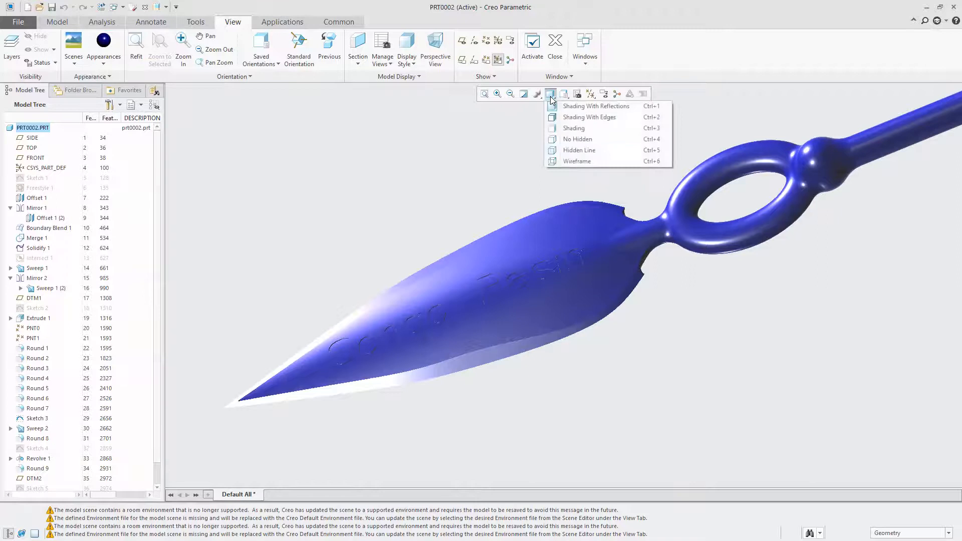
left_click(576, 118)
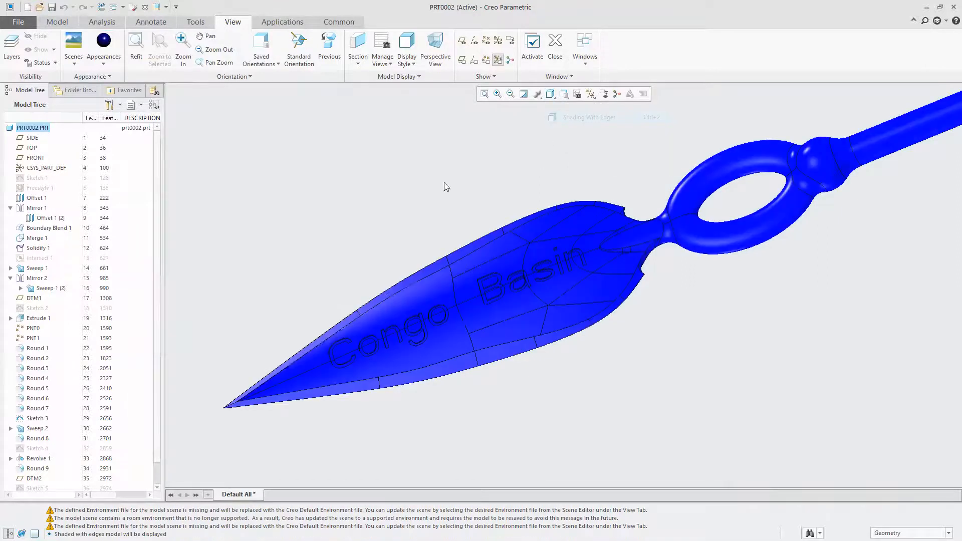
mouse_move(478, 280)
middle_mouse_down()
mouse_move(549, 256)
mouse_move(606, 257)
mouse_move(576, 262)
mouse_move(572, 247)
mouse_move(588, 222)
mouse_move(634, 210)
mouse_move(660, 84)
mouse_move(799, 282)
mouse_move(732, 146)
mouse_move(744, 224)
mouse_move(735, 280)
mouse_move(687, 281)
mouse_move(758, 274)
middle_mouse_up()
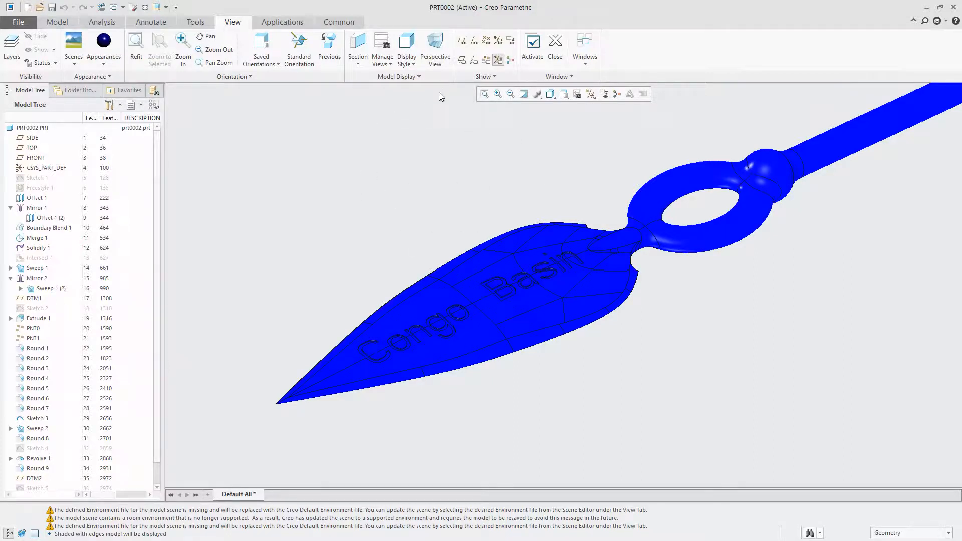
left_click(63, 22)
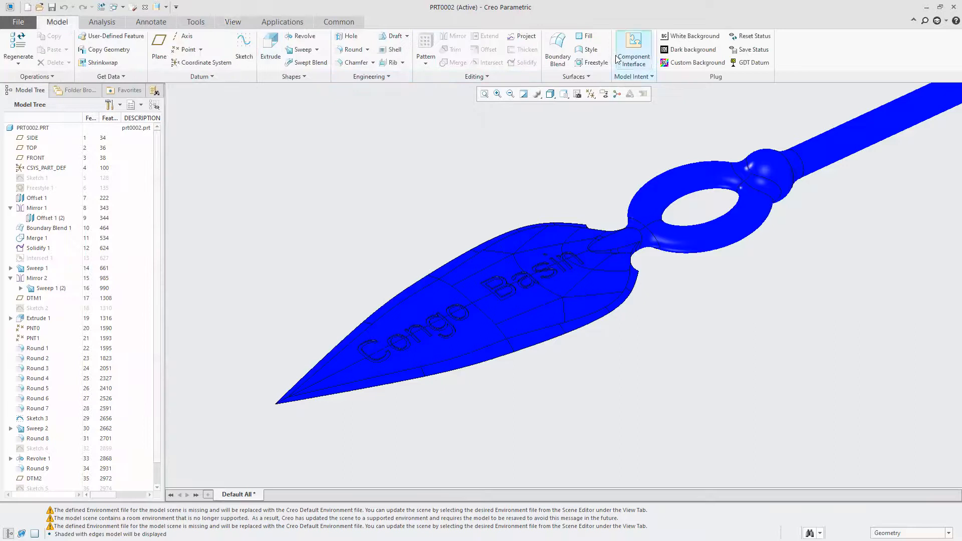